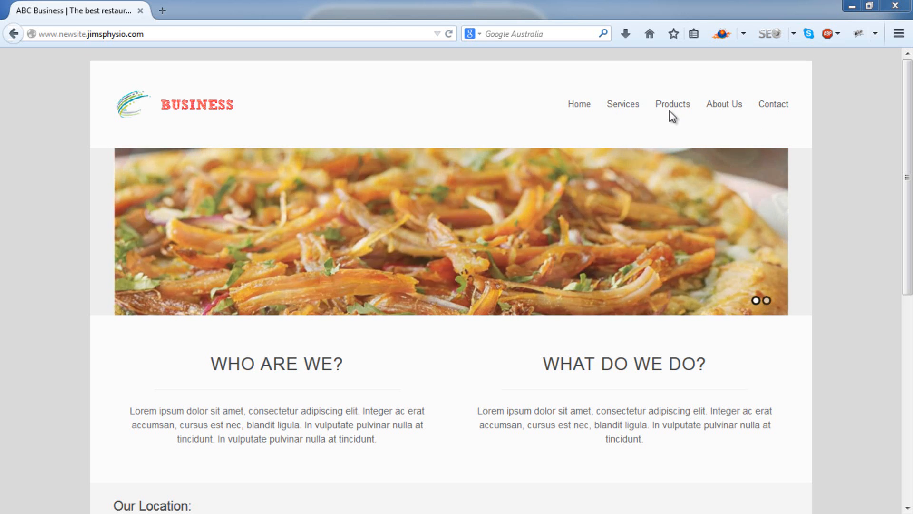
Step: Open the "Tell Us More!" services page in a new tab and look over its content and sidebar
mouse_move(626, 107)
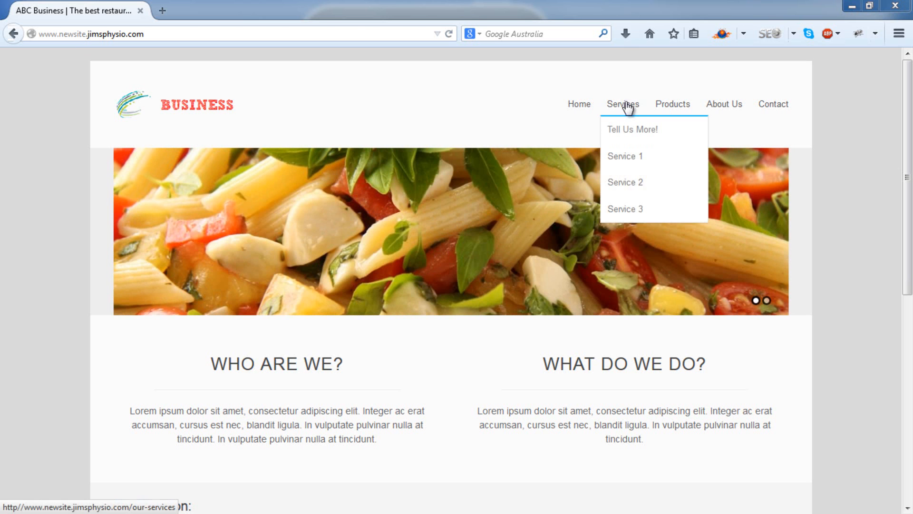
right_click(642, 134)
click(647, 139)
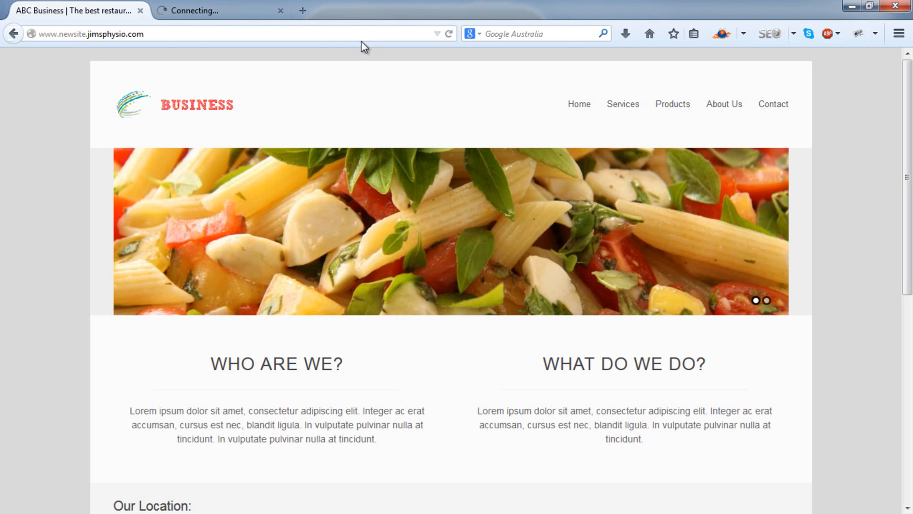
click(248, 10)
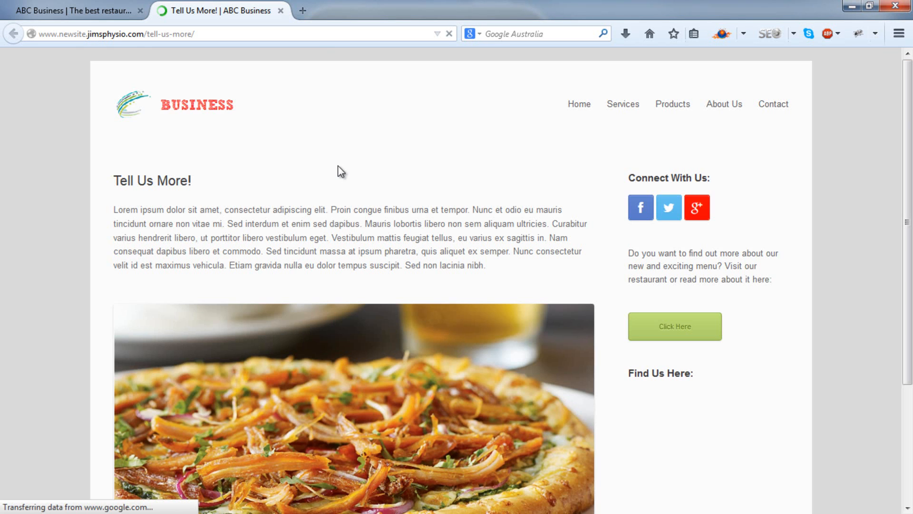
scroll(338, 168, down, 3)
scroll(339, 166, up, 2)
scroll(340, 171, up, 2)
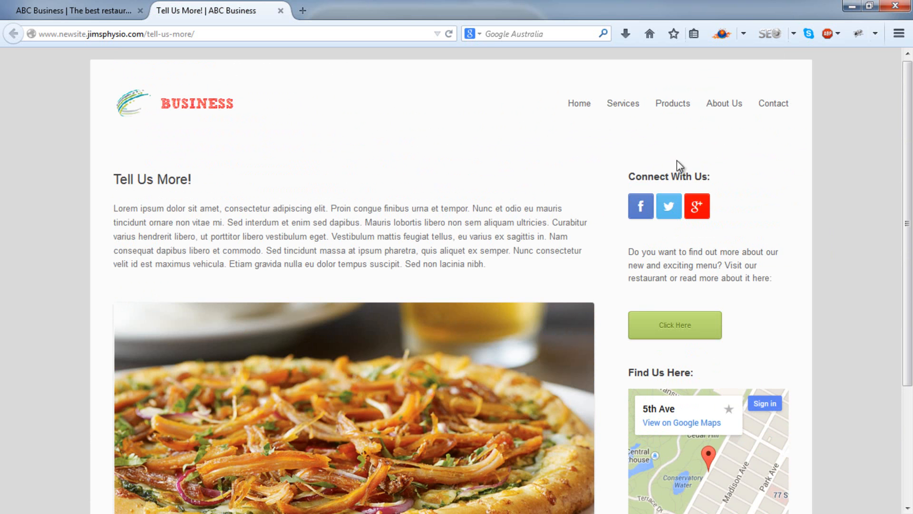
scroll(316, 333, down, 3)
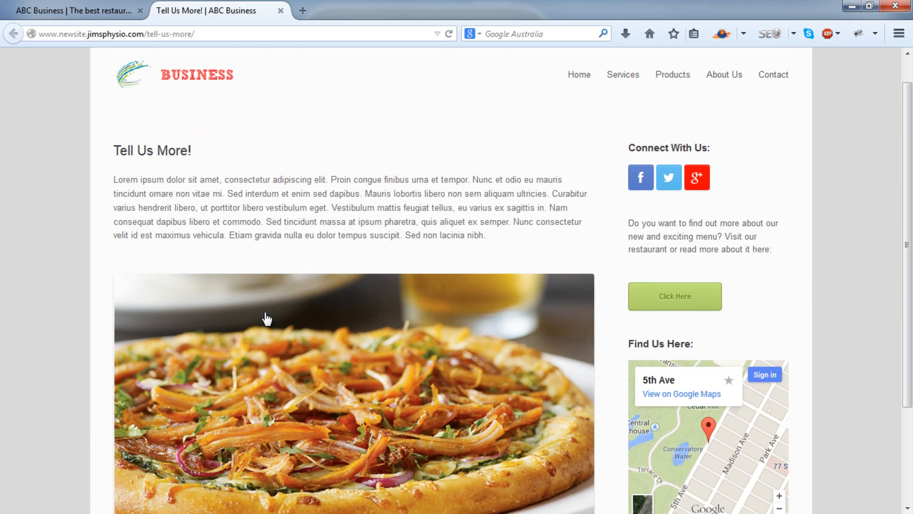
Step: Return to the ABC Business home page and look through its text sections and location map
click(76, 9)
scroll(78, 117, down, 3)
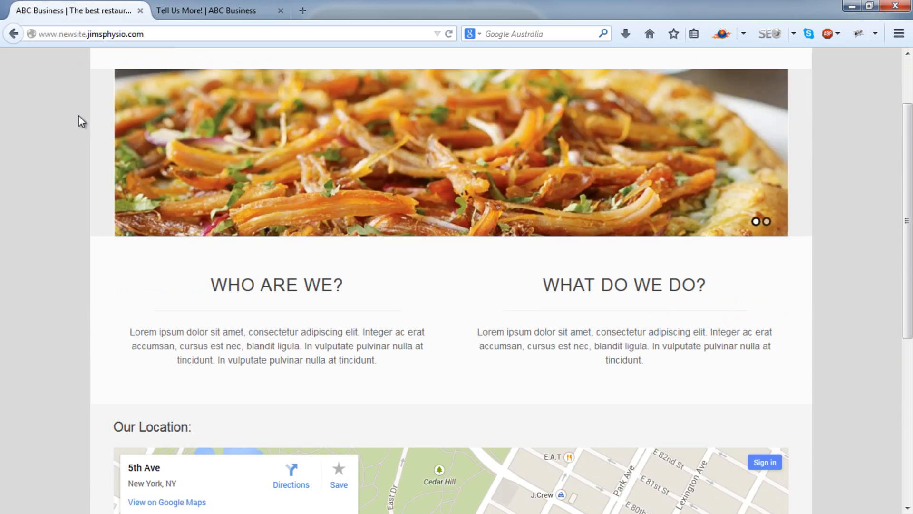
scroll(585, 203, down, 2)
scroll(585, 204, down, 1)
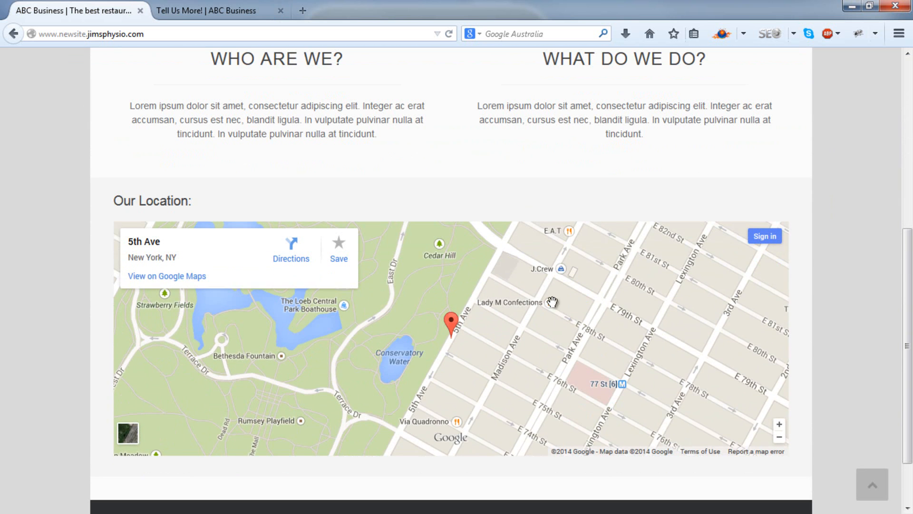
scroll(565, 315, down, 2)
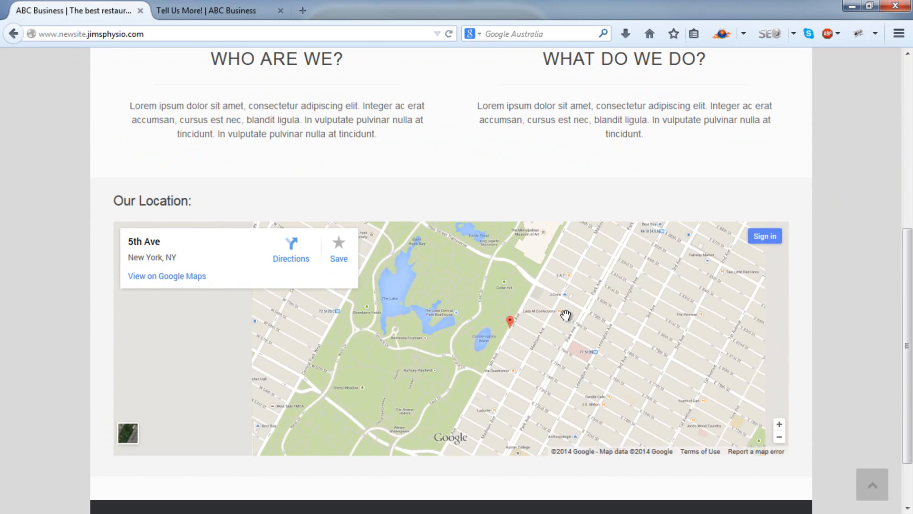
scroll(566, 315, up, 2)
scroll(545, 185, up, 5)
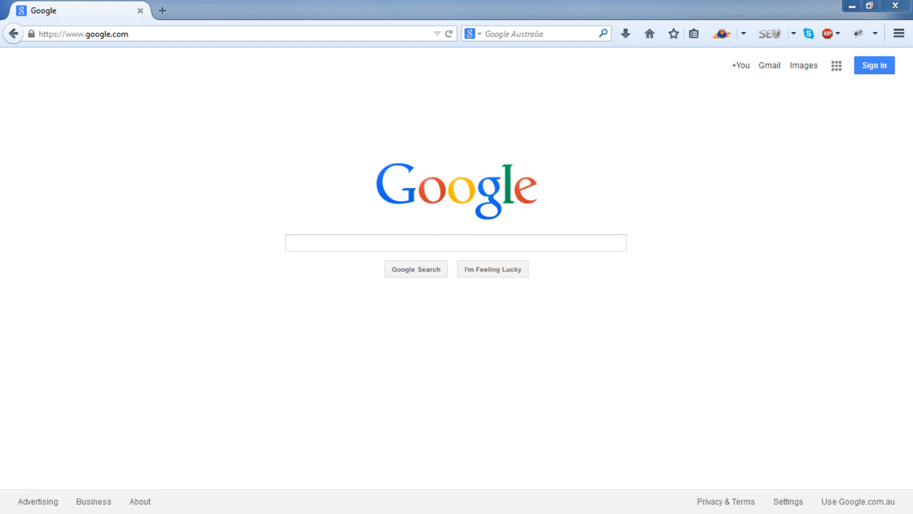
Step: Go to the website hostgator.com
click(379, 34)
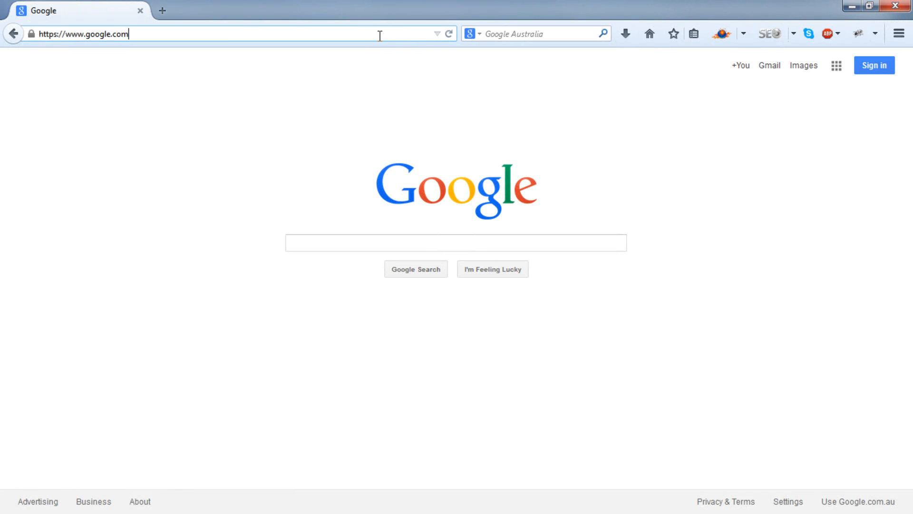
text(hostgator.c)
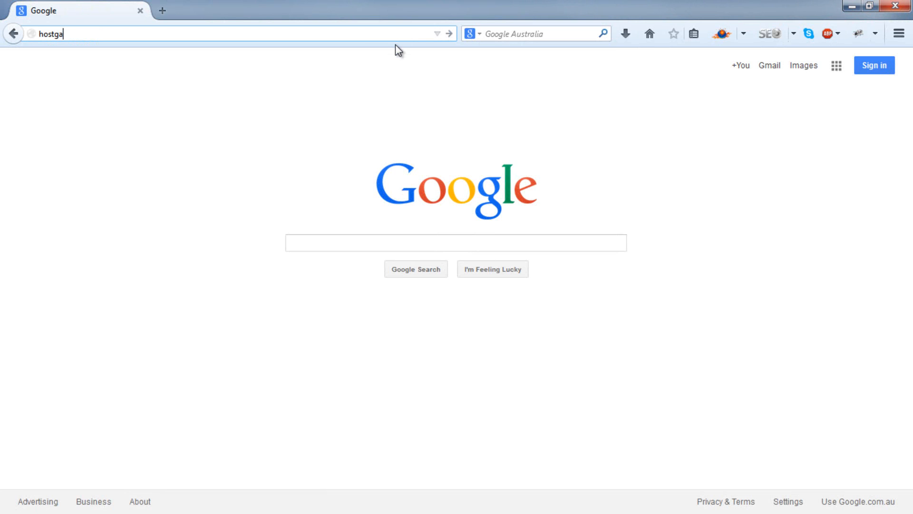
text(om)
key(Return)
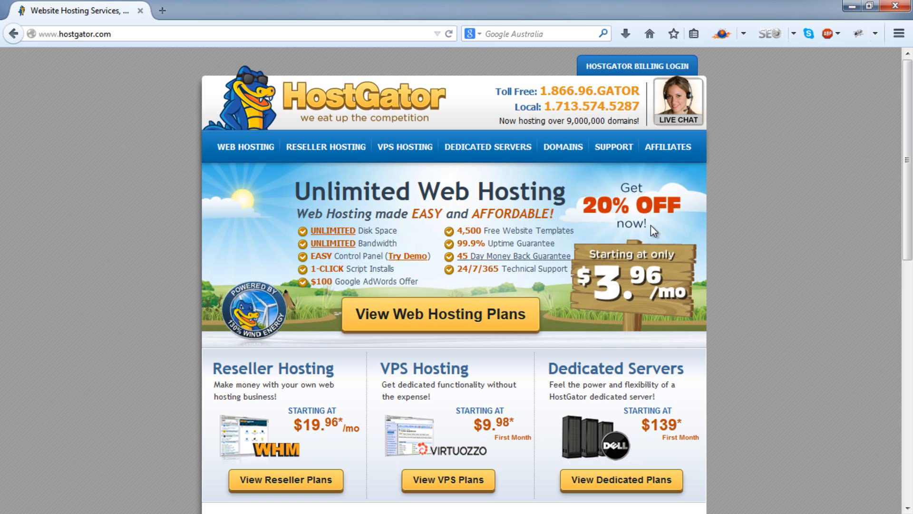
Step: View the web hosting plans and start an order for the Hatchling Plan
click(461, 318)
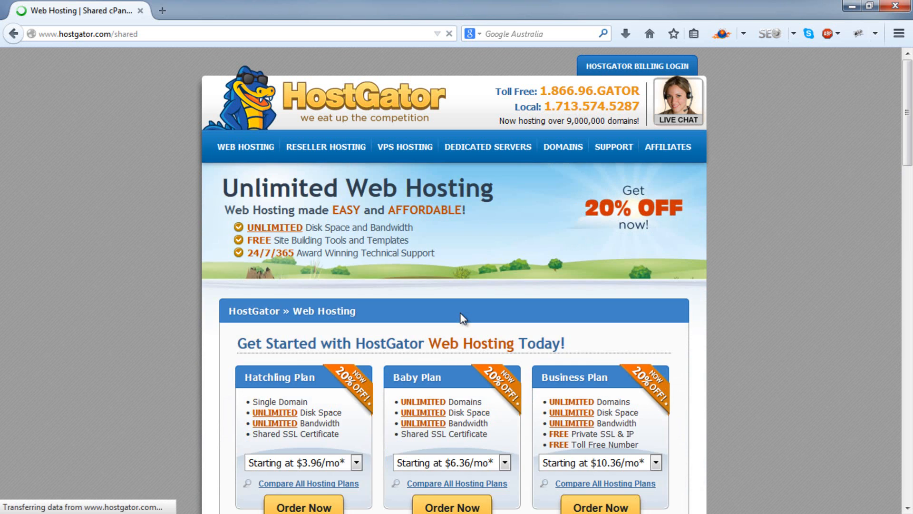
scroll(460, 314, down, 3)
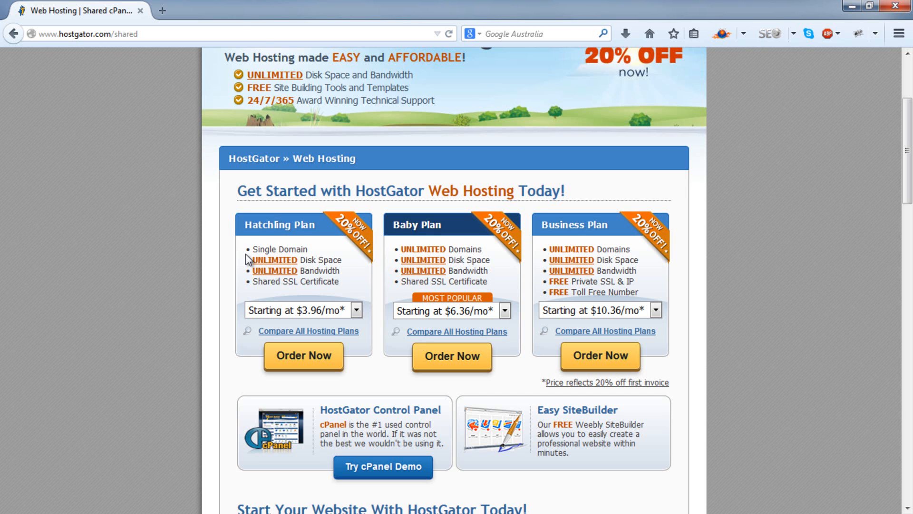
click(286, 354)
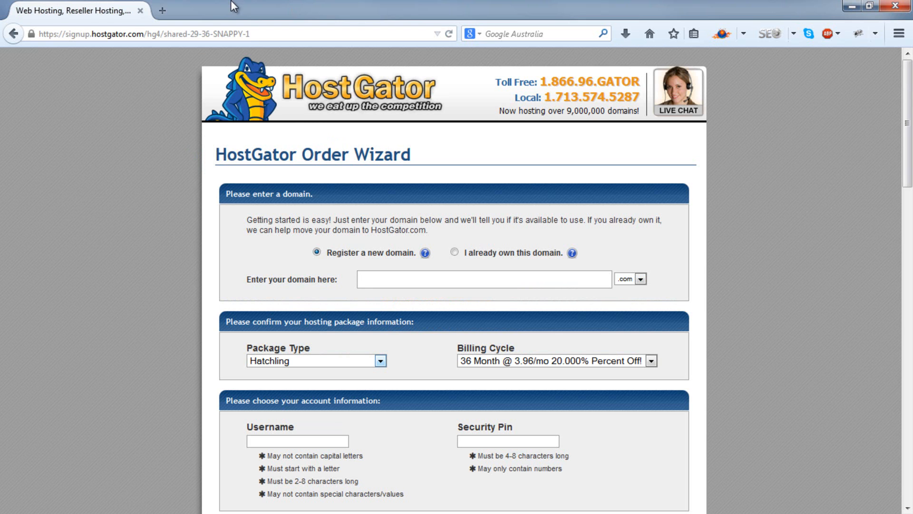
Step: Enter abcshopsite as the new .com domain to register
click(384, 282)
text(abcsP)
text(opsite)
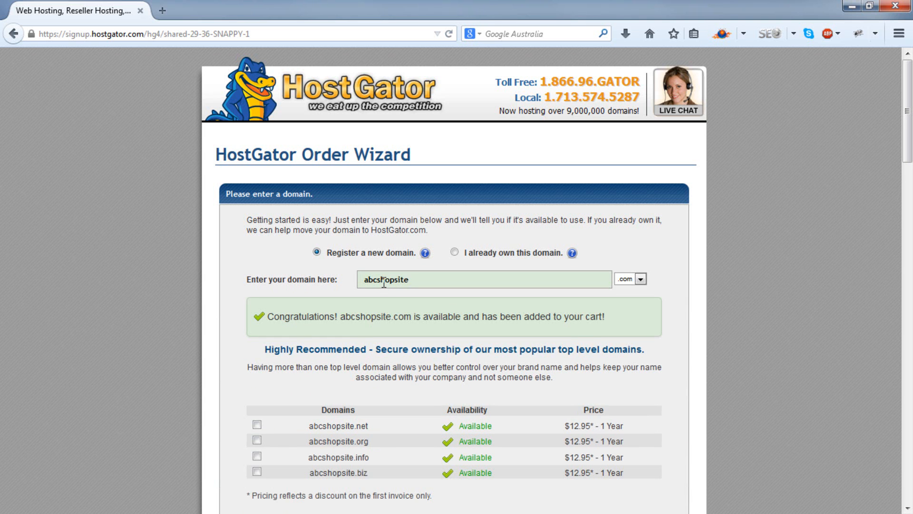
Step: Change the new .com domain name to abcshopssite
key(BackSpace)
key(BackSpace)
key(BackSpace)
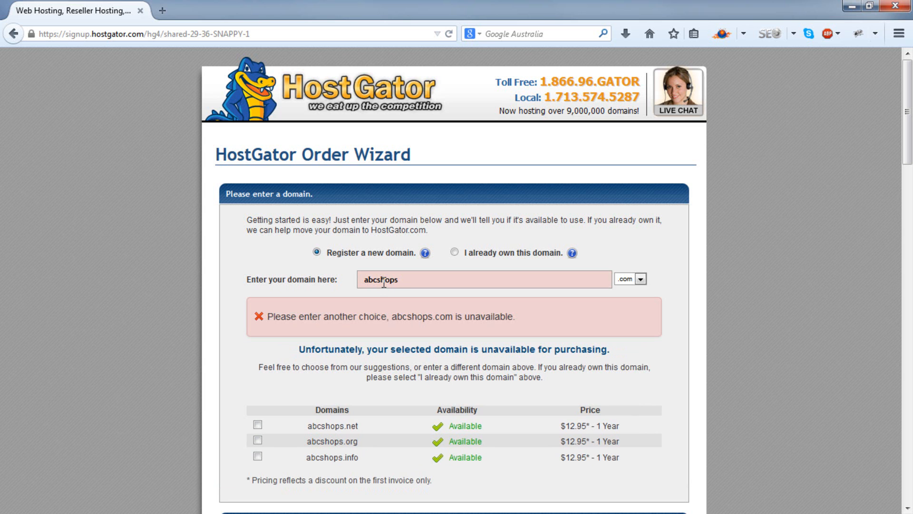
text(site)
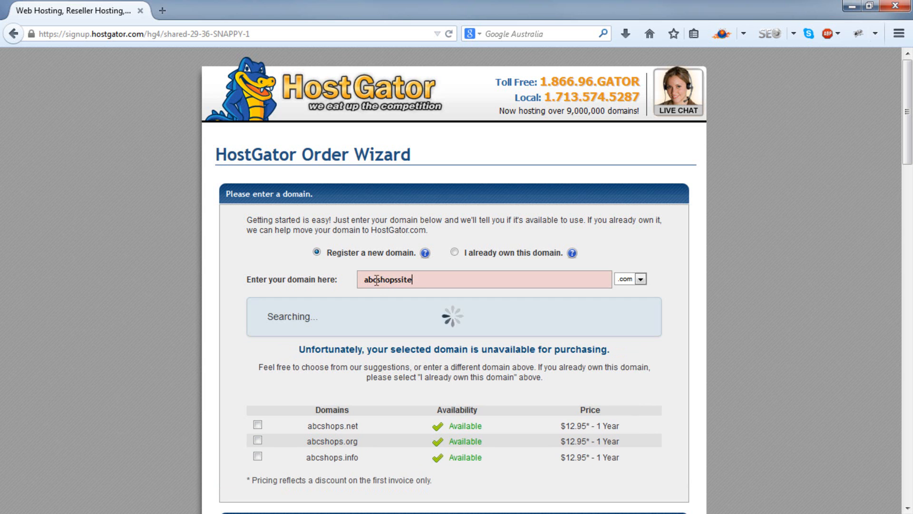
Step: Set the hosting package's billing cycle to 1 Month @ 7.16/mo
scroll(380, 283, down, 5)
scroll(375, 280, down, 2)
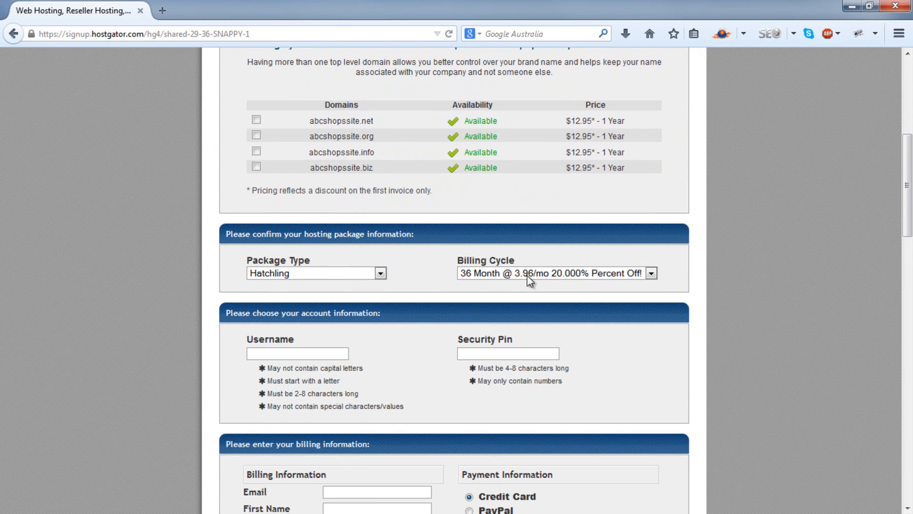
click(651, 273)
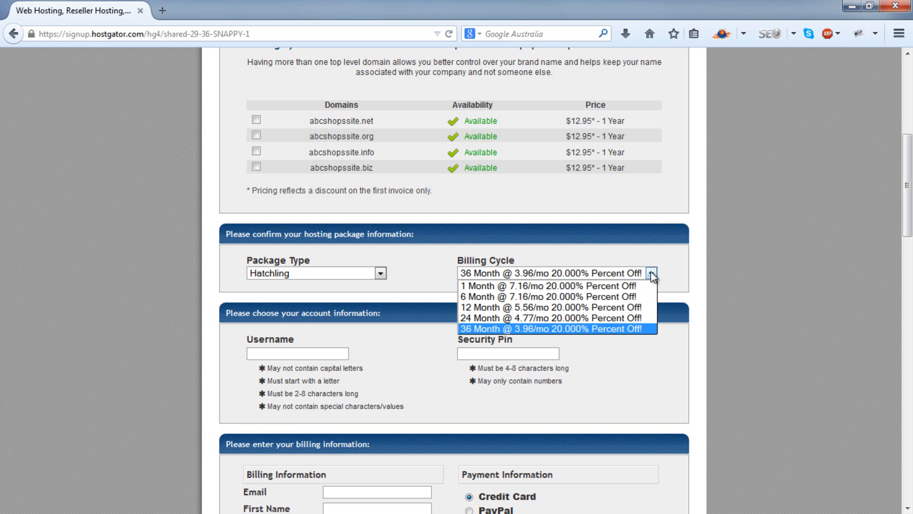
click(628, 285)
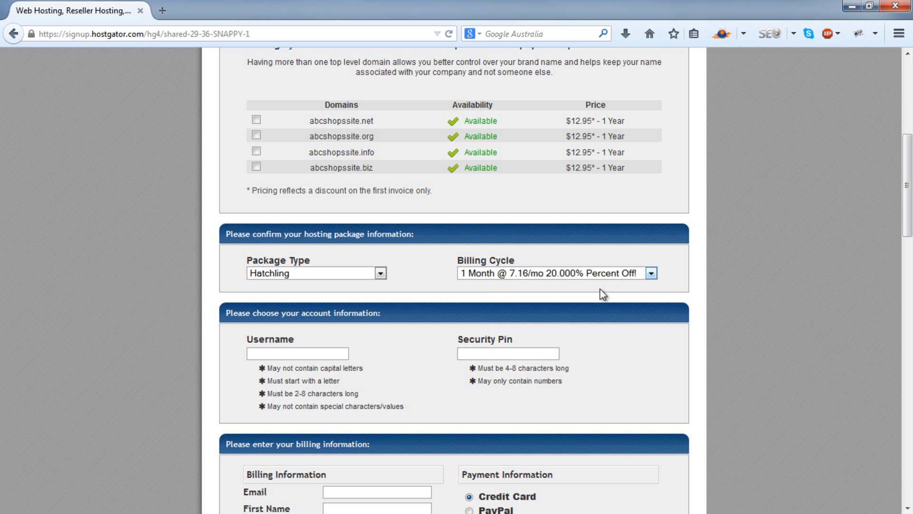
Step: Remove the Domain Privacy Protection, SiteLock and CodeGuard add-ons from the order
scroll(609, 294, down, 10)
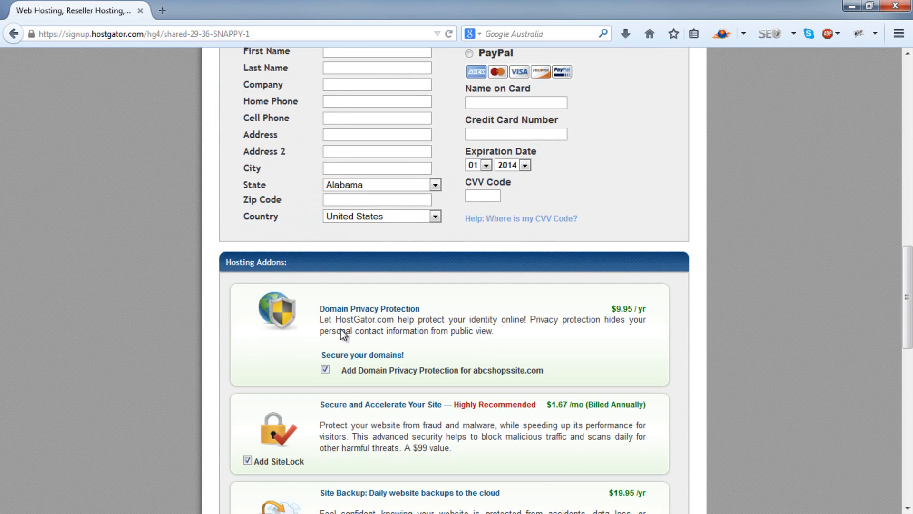
click(324, 370)
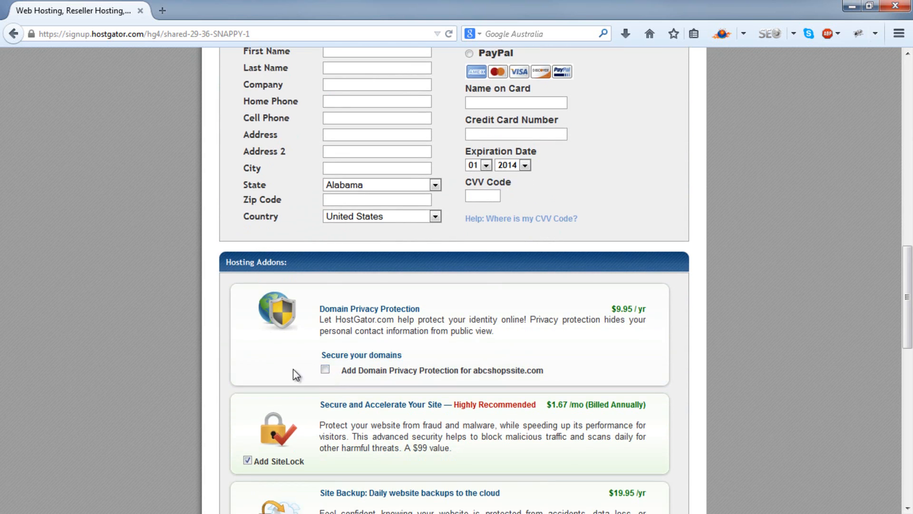
scroll(293, 369, down, 3)
click(248, 307)
click(247, 396)
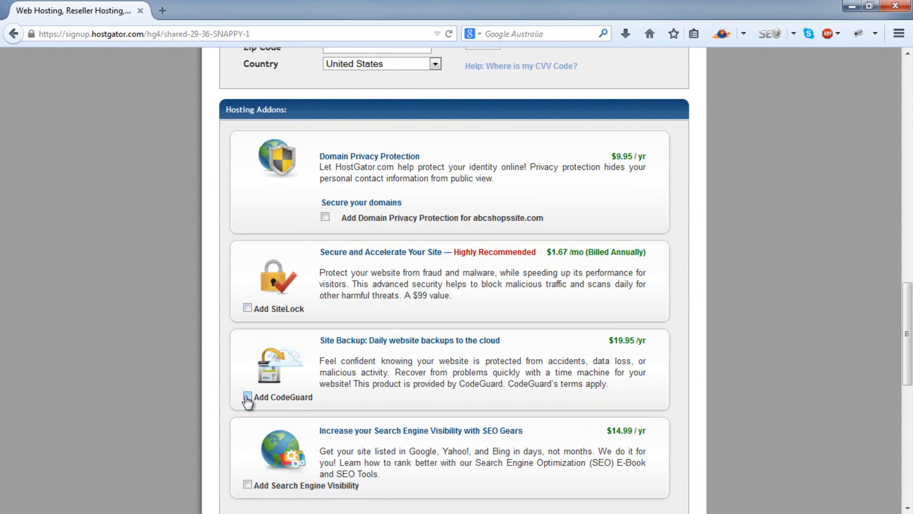
Step: Replace the coupon code with 1CENTGENIUS and validate it
scroll(222, 399, down, 3)
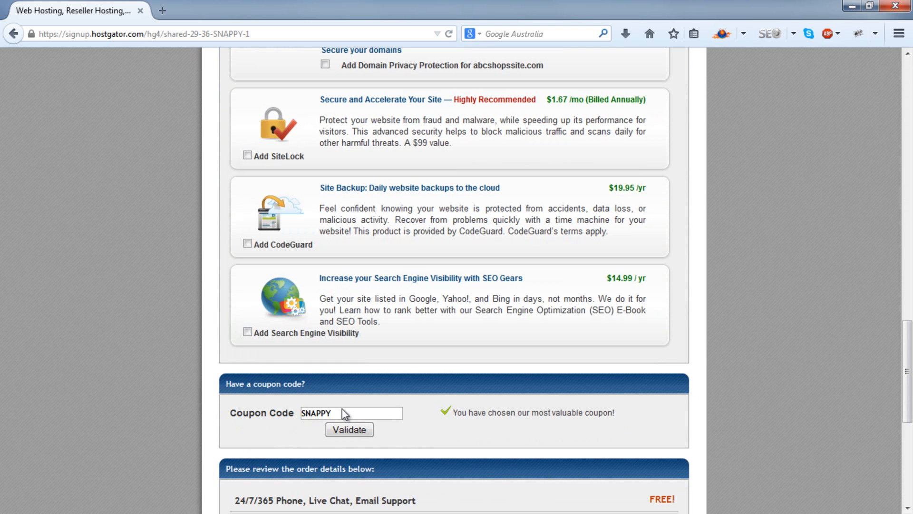
drag(346, 413, 269, 412)
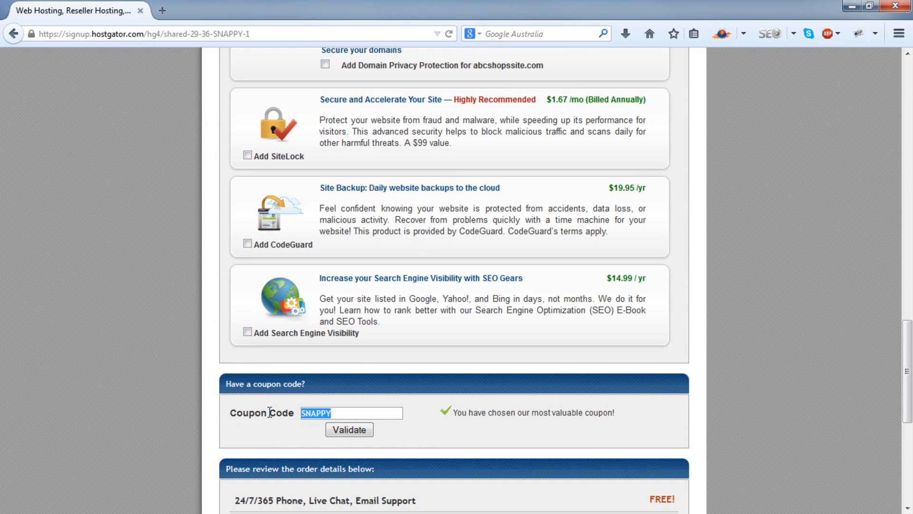
key(BackSpace)
text(1CENTGENIUS)
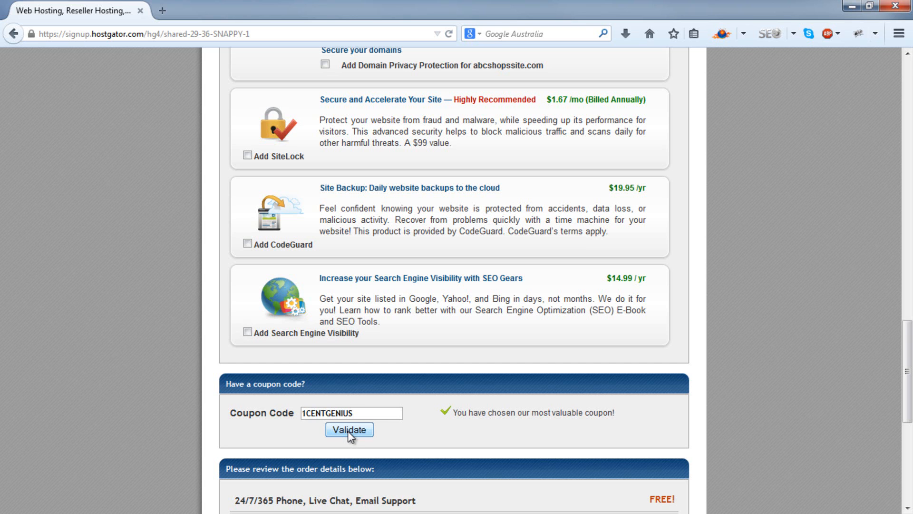
Step: Review the domain registration and one-month Hatchling prices in the order details
scroll(448, 406, down, 5)
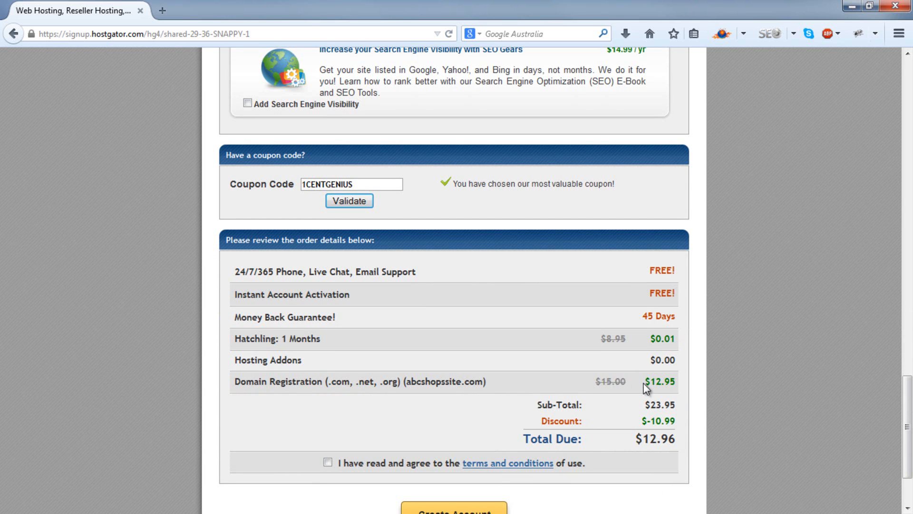
drag(650, 383, 673, 381)
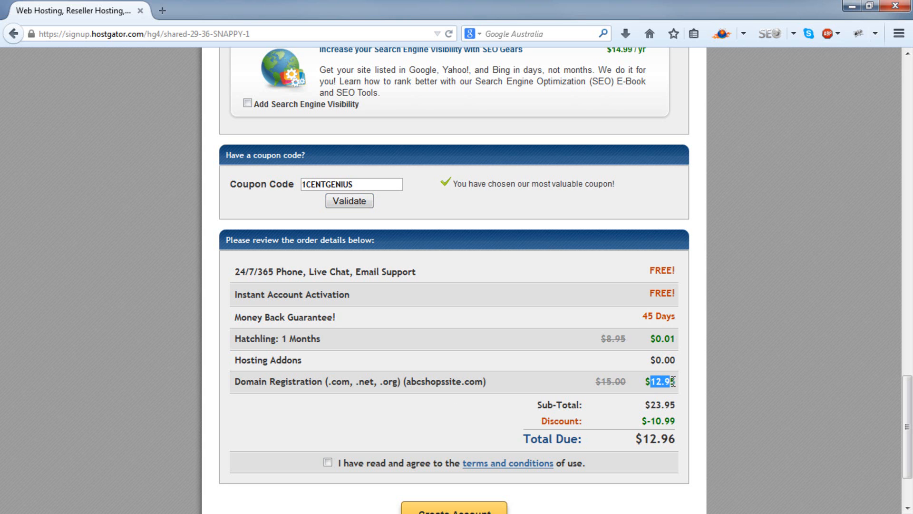
click(649, 383)
drag(652, 341, 675, 341)
click(675, 342)
Step: Switch the order to an already owned domain and enter mydomain.com as the domain
scroll(675, 341, up, 20)
drag(436, 211, 312, 214)
key(BackSpace)
click(469, 177)
click(457, 200)
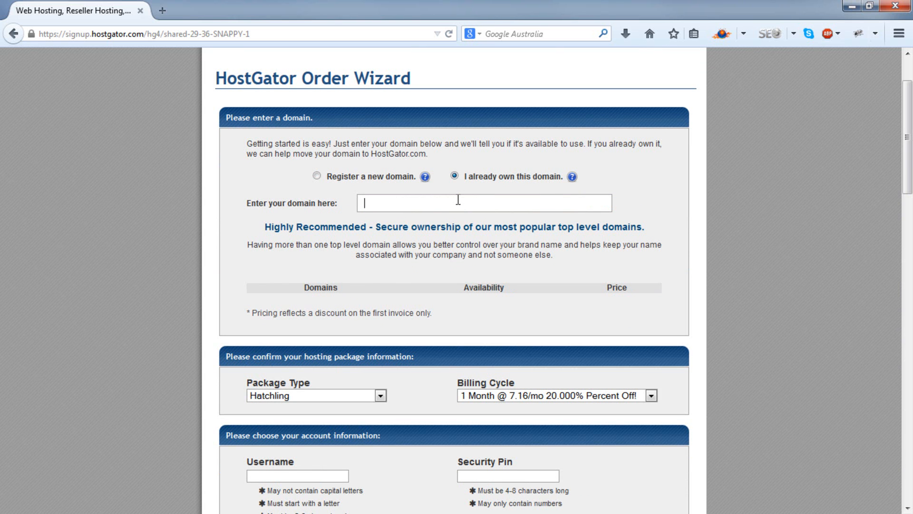
text(my)
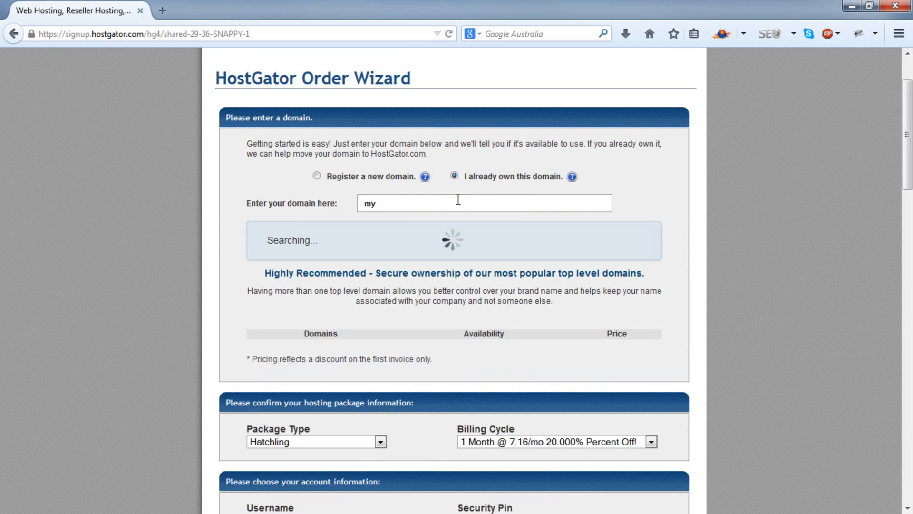
text(domain)
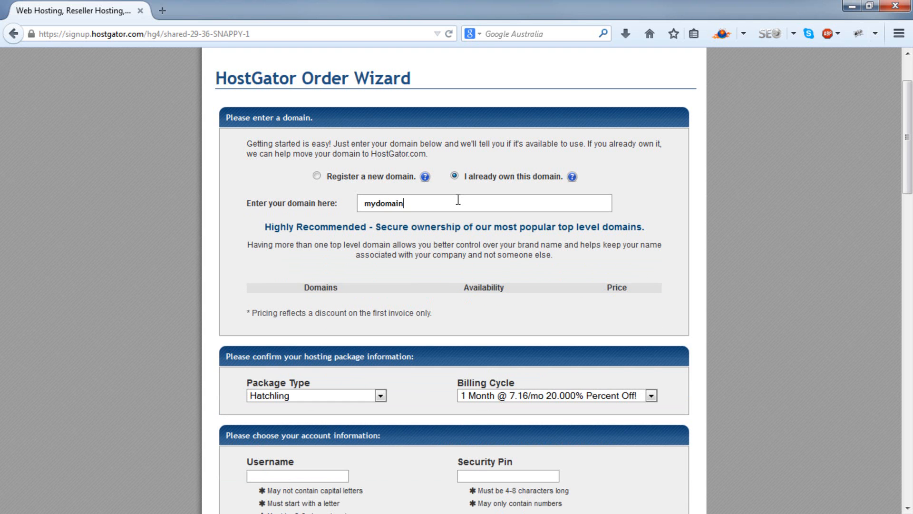
text(.com)
Step: Review the order details with the owned domain, and look over the billing and payment information form
scroll(458, 200, down, 20)
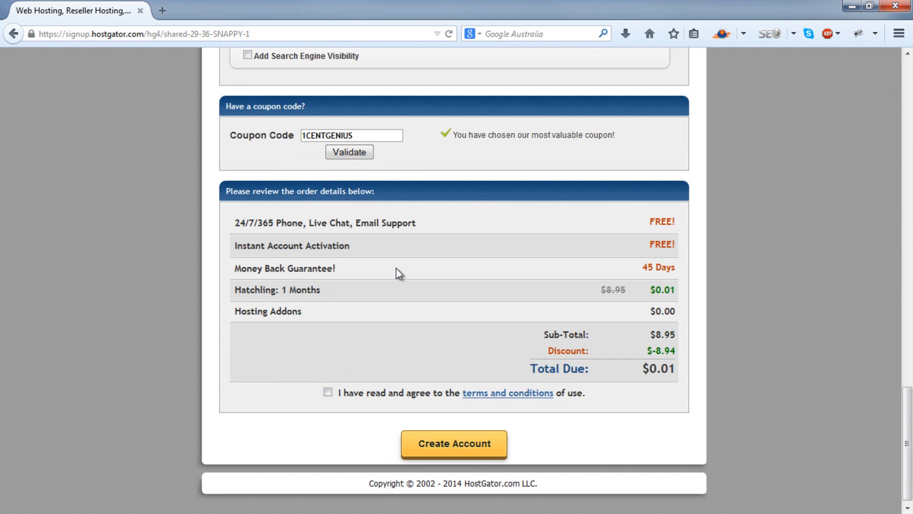
scroll(518, 338, up, 3)
scroll(512, 335, up, 5)
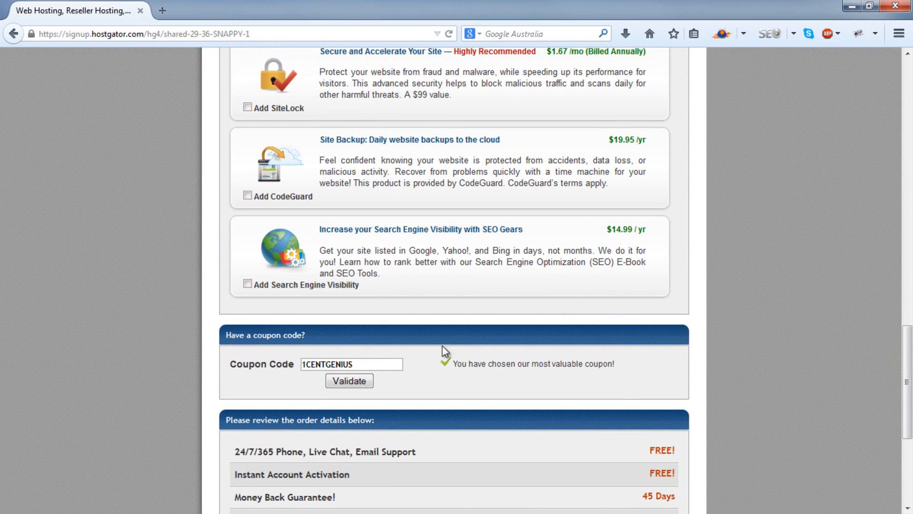
scroll(665, 342, up, 9)
scroll(666, 333, up, 15)
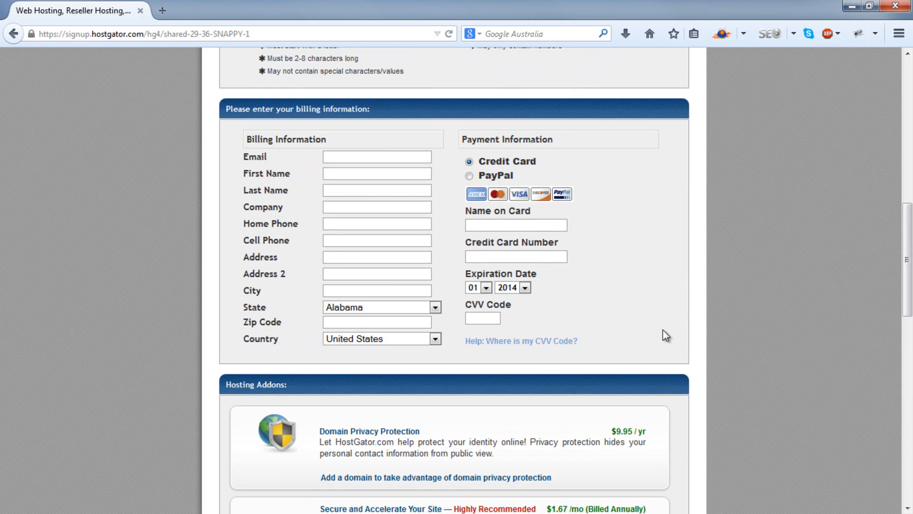
Step: Change the Hatchling plan's billing cycle to 12 months and review the account and billing form
click(617, 167)
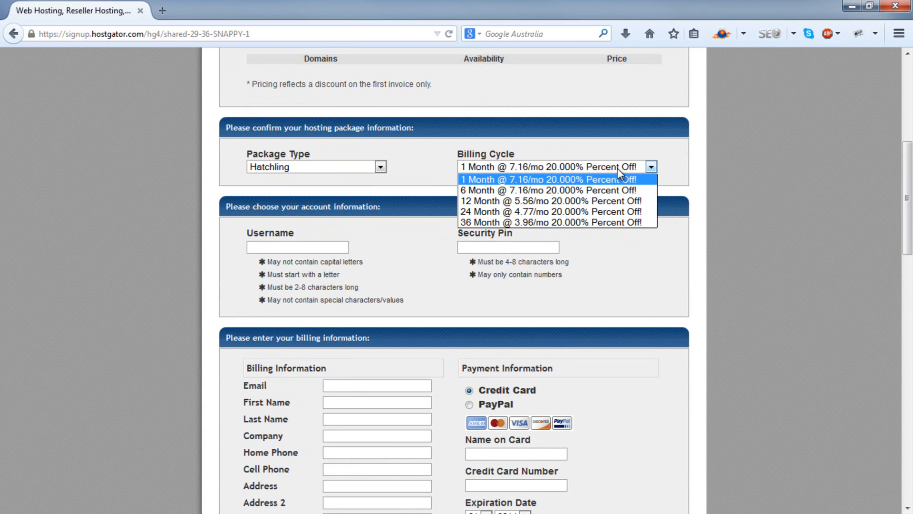
click(600, 201)
scroll(606, 218, down, 5)
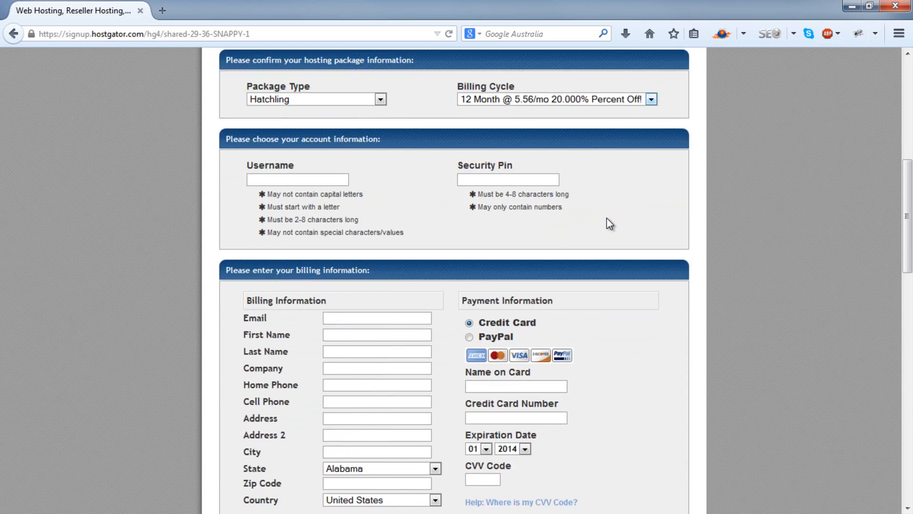
scroll(606, 191, up, 2)
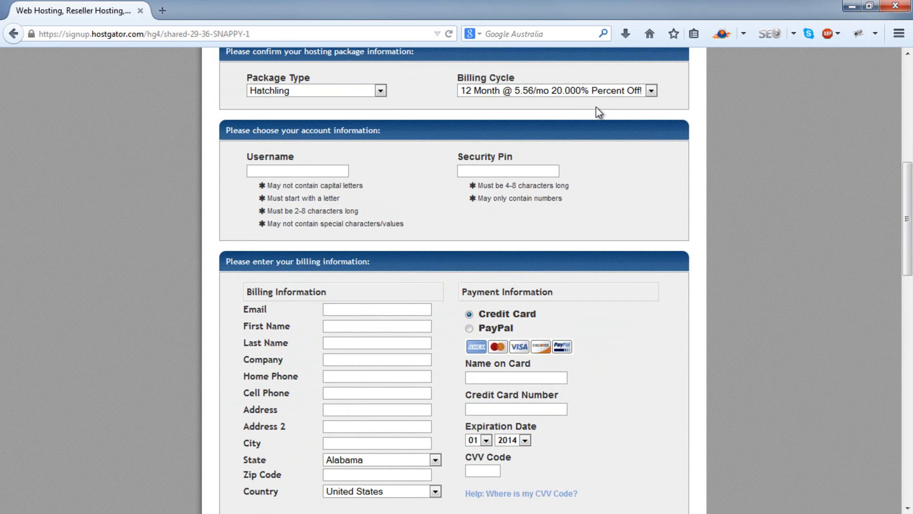
scroll(595, 107, down, 15)
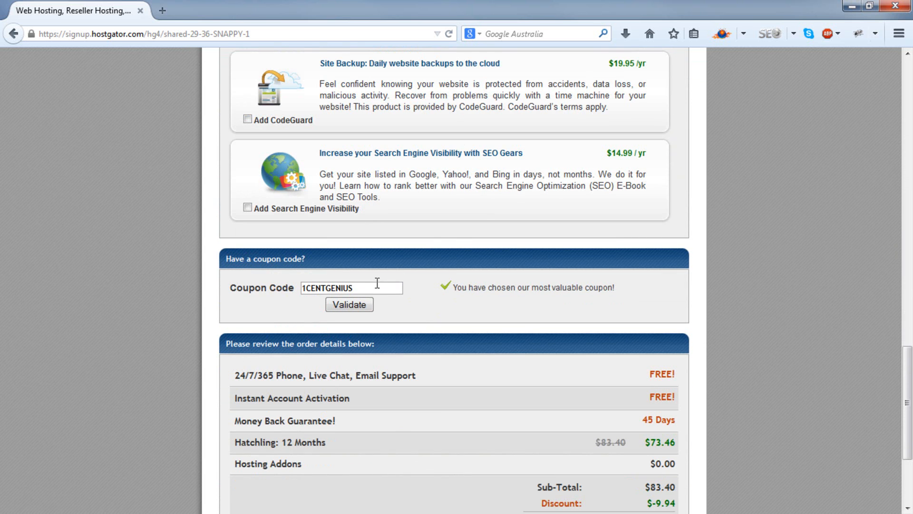
Step: Replace the coupon code with HOSTMOST50 and validate it
drag(376, 288, 295, 287)
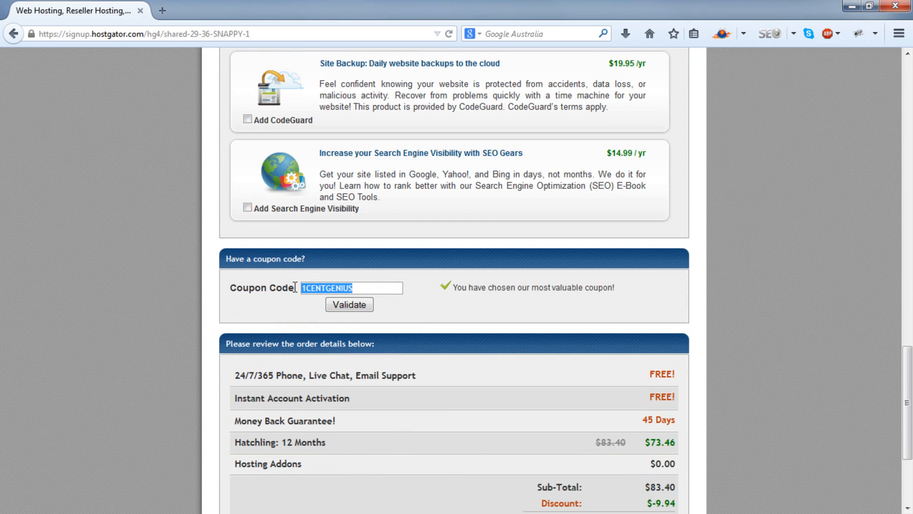
key(BackSpace)
text(H)
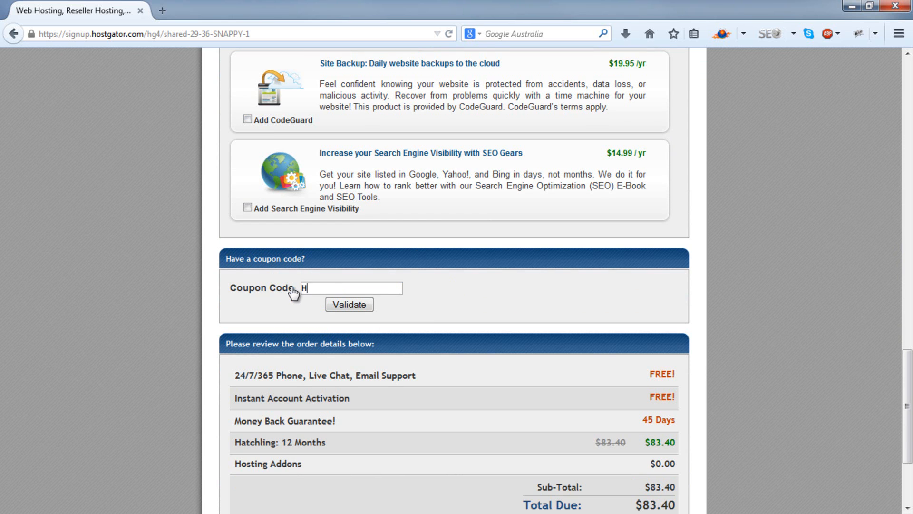
text(OSTMOST50)
click(346, 307)
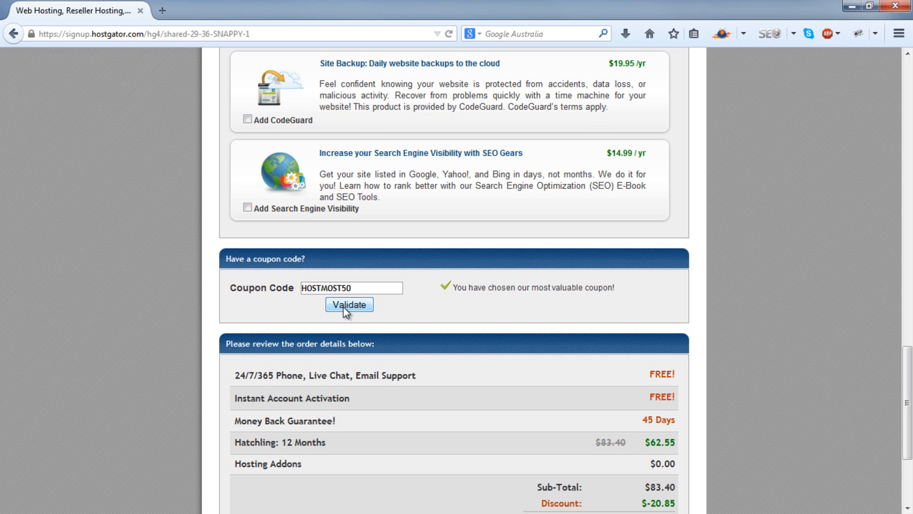
Step: Change the coupon code back to 1CENTGENIUS, set the billing cycle to 1 month, and validate the coupon
drag(367, 286, 260, 279)
text(1CENTGENIUS)
scroll(640, 251, up, 10)
scroll(633, 228, up, 3)
click(626, 208)
scroll(583, 244, down, 12)
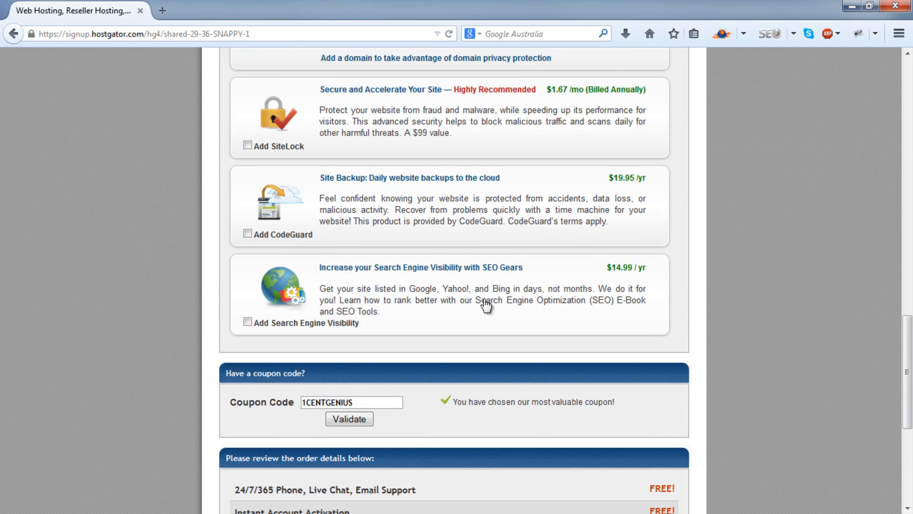
scroll(495, 301, down, 5)
click(350, 191)
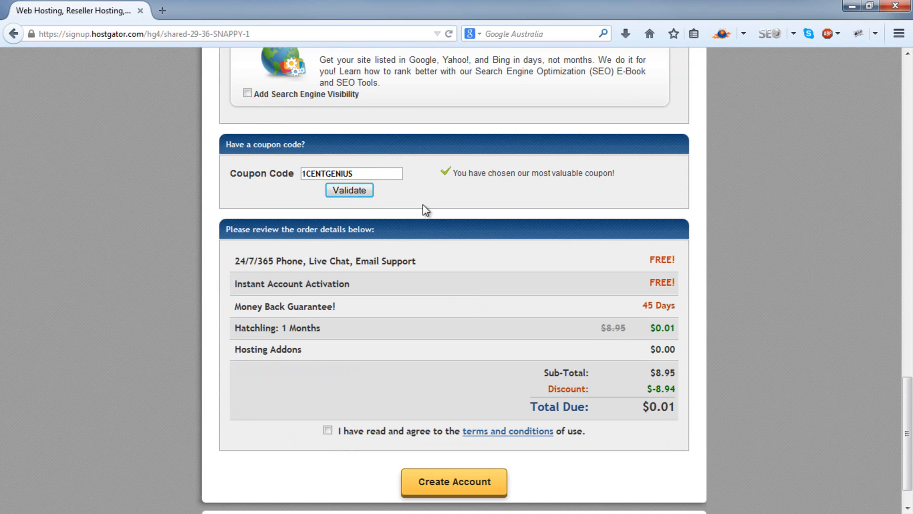
Step: Enter emediaco as the account username and fill in the security PIN
scroll(423, 204, up, 15)
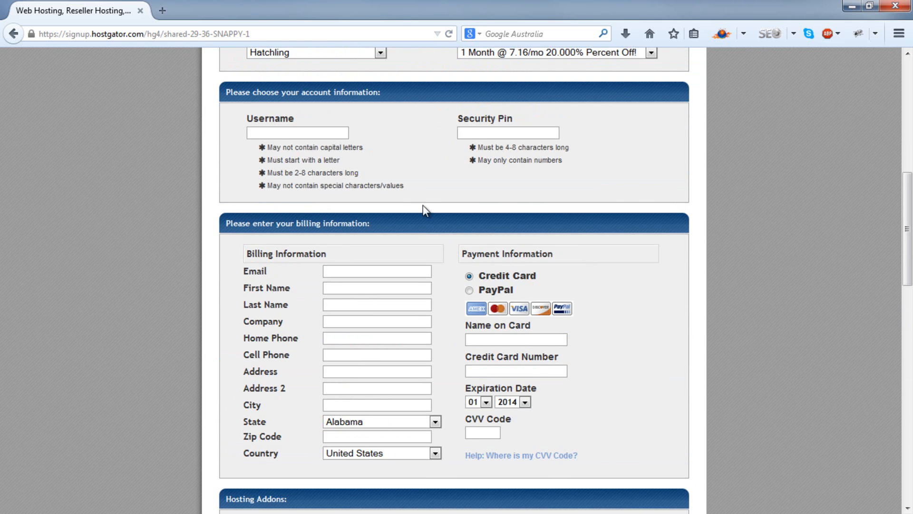
click(307, 135)
text(emedi)
text(aco)
key(Tab)
text(1234)
key(Tab)
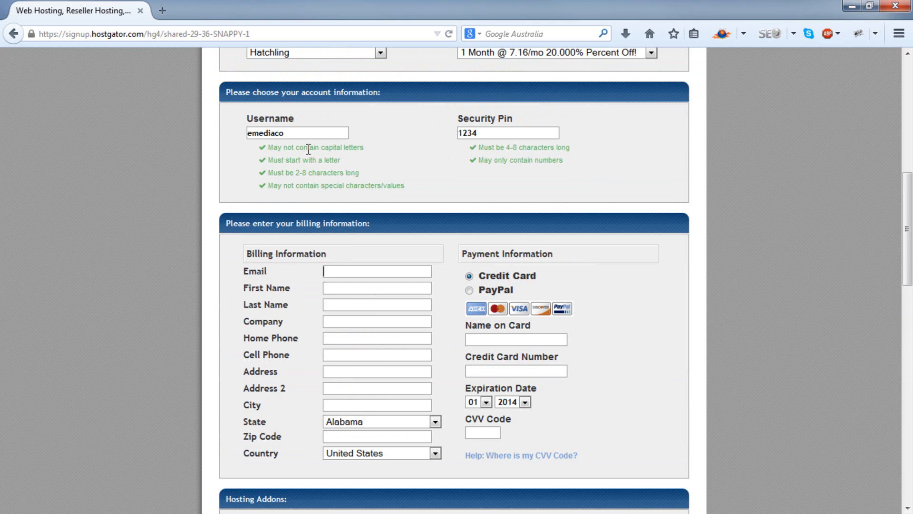
Step: Agree to the terms and conditions and create the hosting account
scroll(309, 150, down, 15)
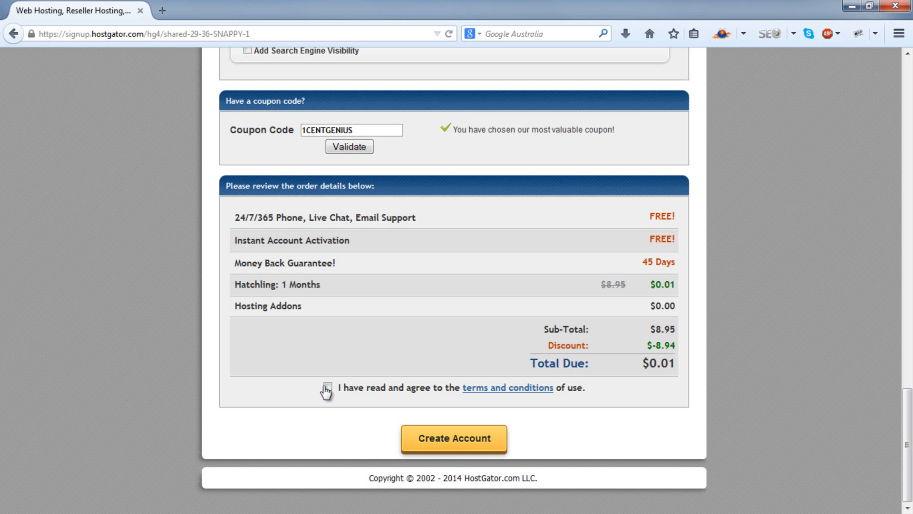
click(327, 386)
click(458, 442)
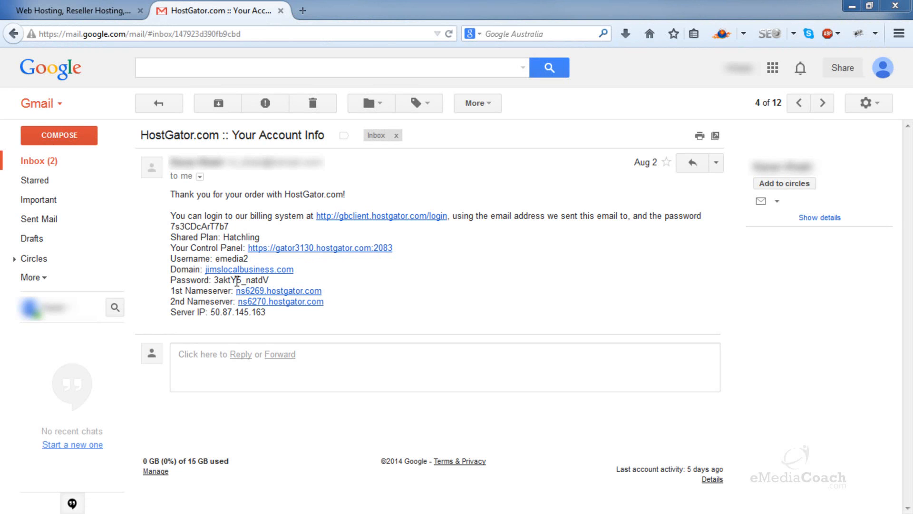
Step: Log in to the hosting control panel linked in the account info email, and open QuickInstall from its software services
click(330, 249)
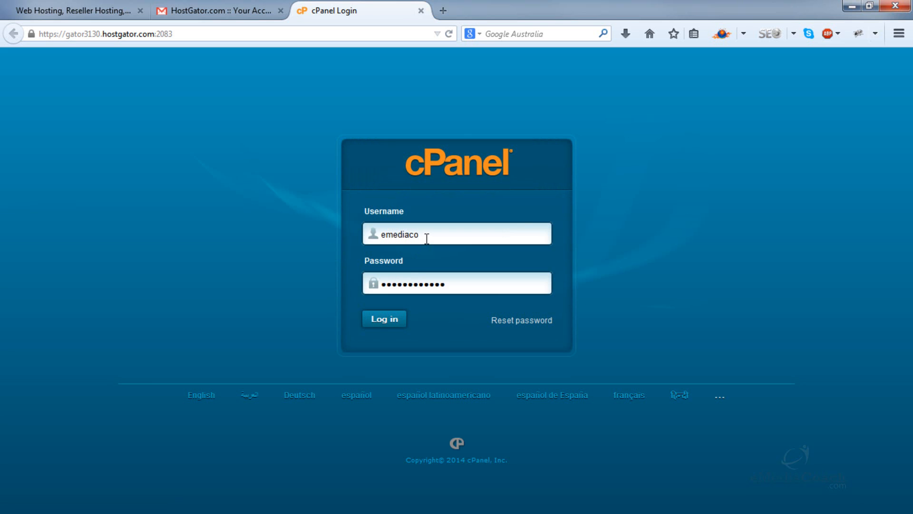
click(401, 321)
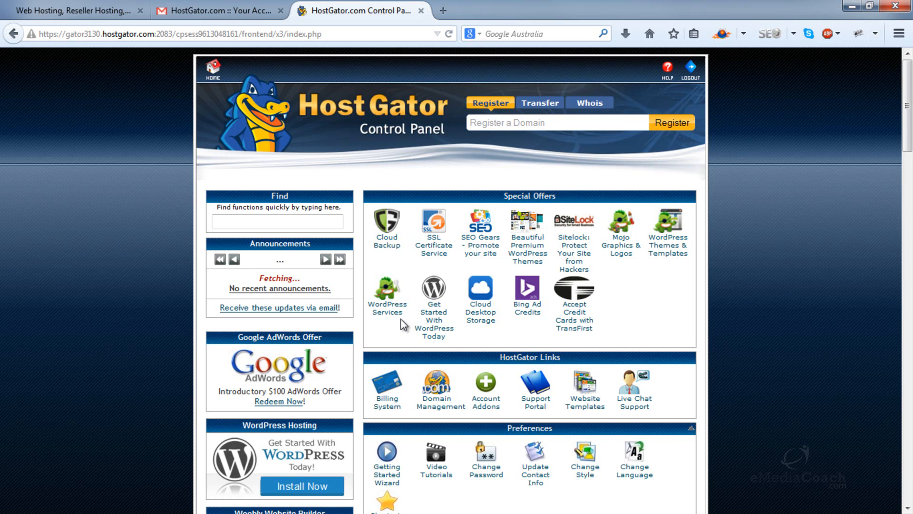
scroll(428, 322, down, 6)
scroll(558, 315, down, 10)
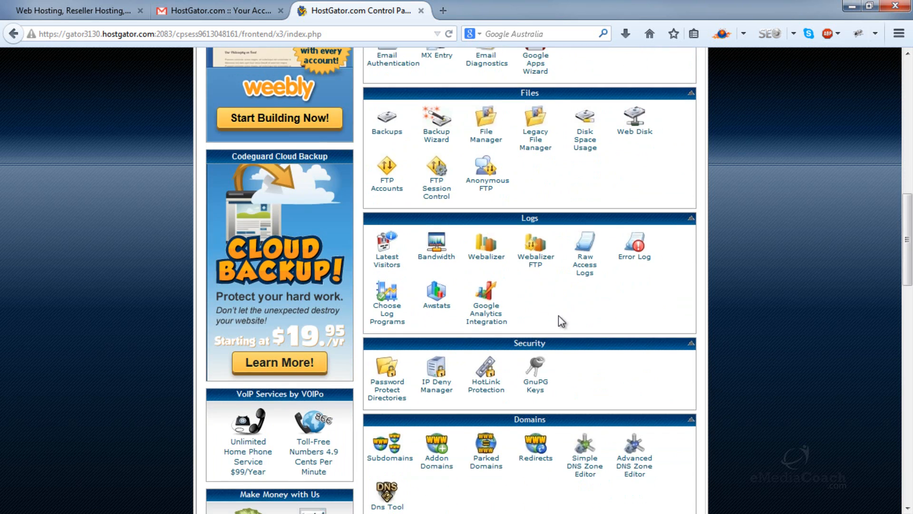
scroll(559, 315, down, 4)
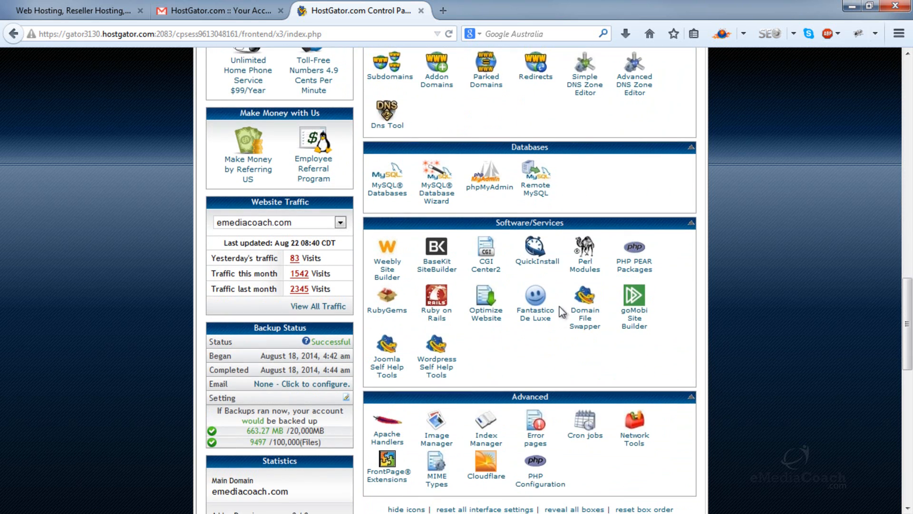
click(537, 262)
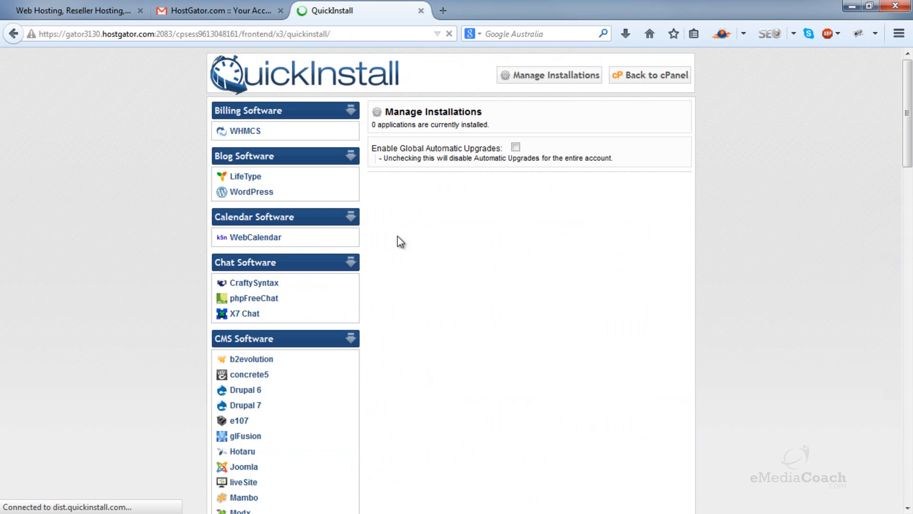
Step: Open the WordPress installation form and choose newsite.jimsphysio.com as the application URL
click(264, 191)
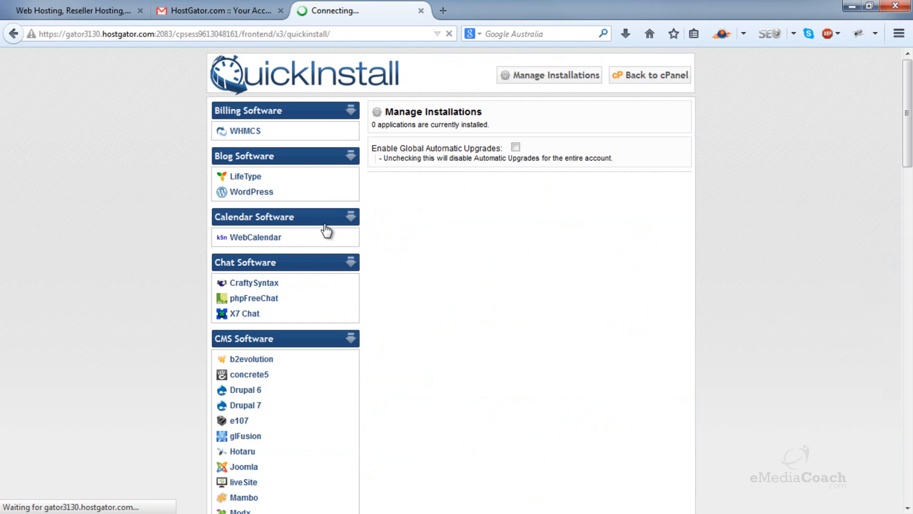
click(399, 202)
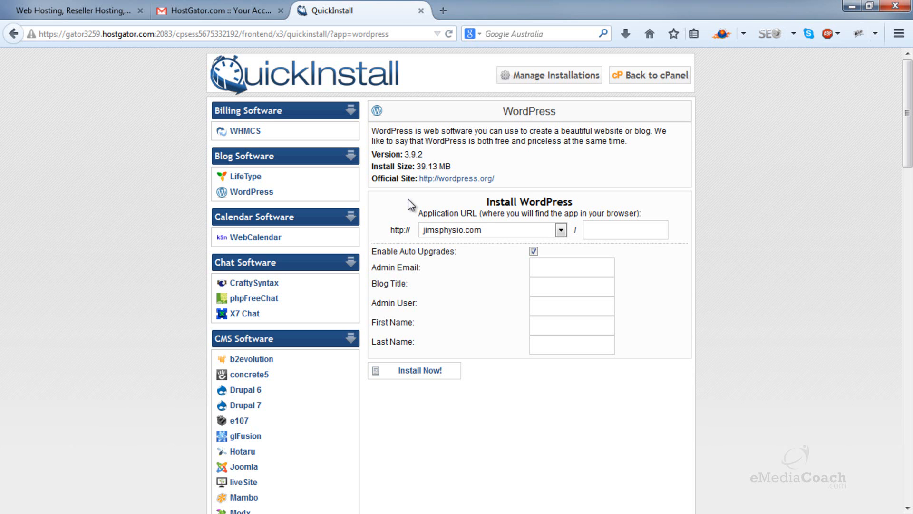
click(561, 230)
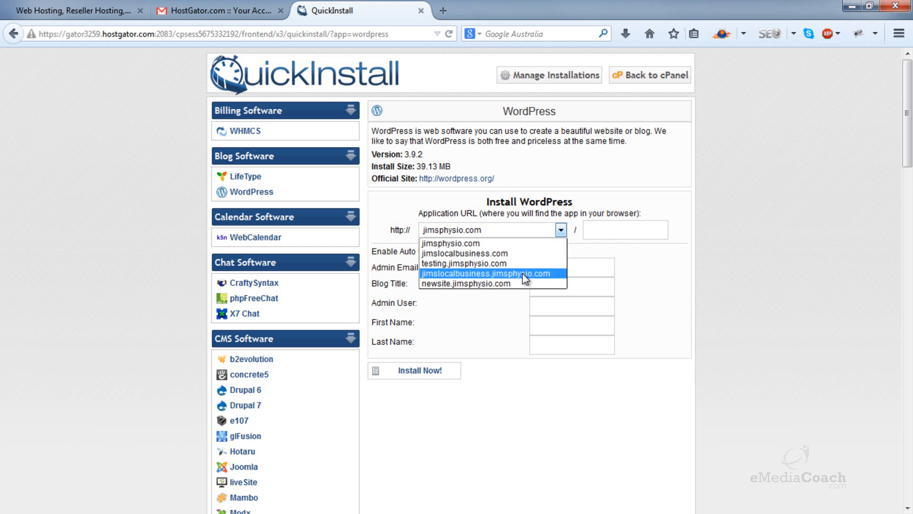
click(509, 285)
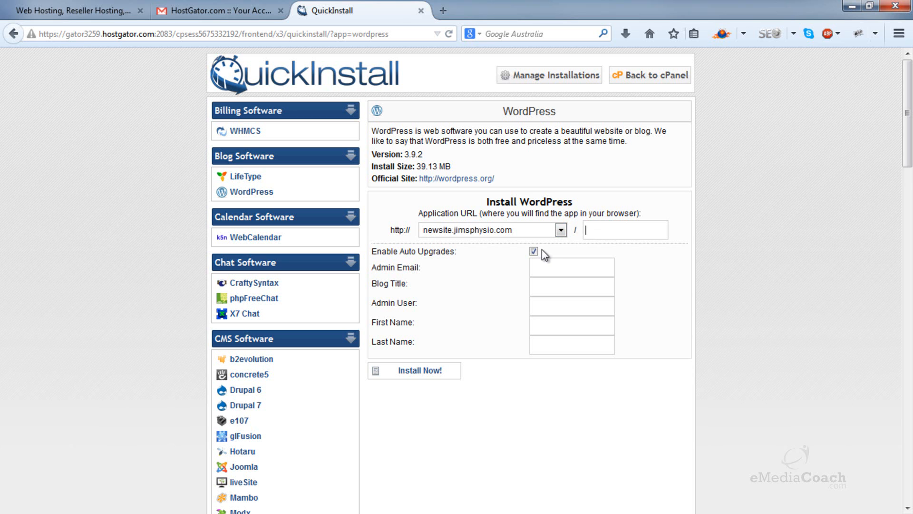
Step: Disable auto upgrades and fill in the admin's e-mail address for the WordPress installation
click(545, 265)
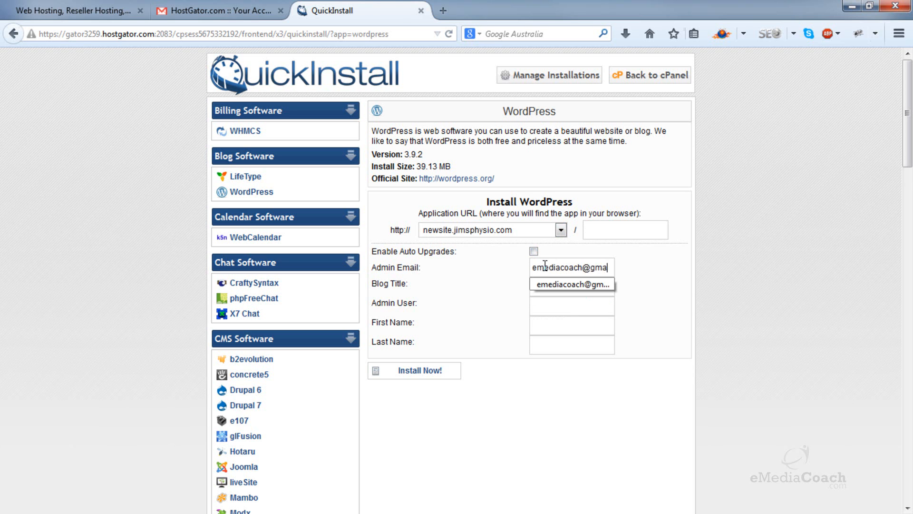
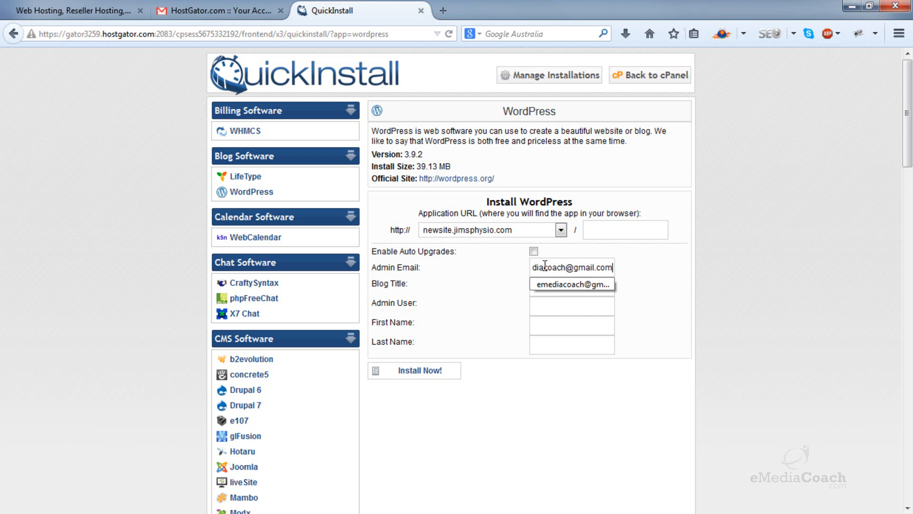
key(Tab)
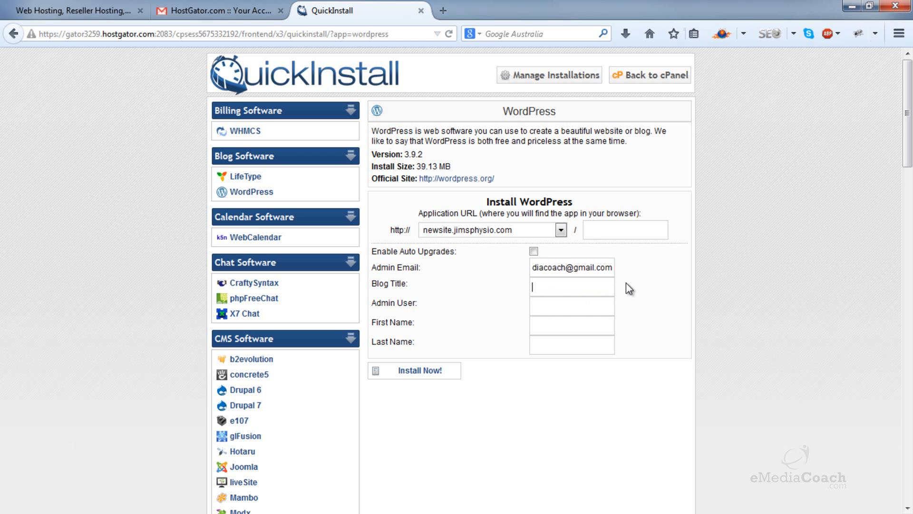
Step: Set the blog title to New Business and the admin user to admin, and install WordPress
text(New Business)
key(Tab)
text(admin)
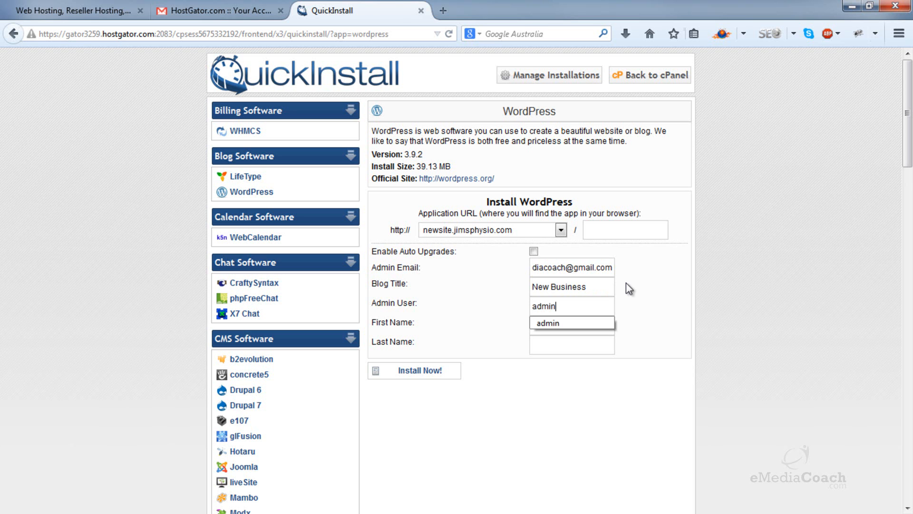
click(626, 283)
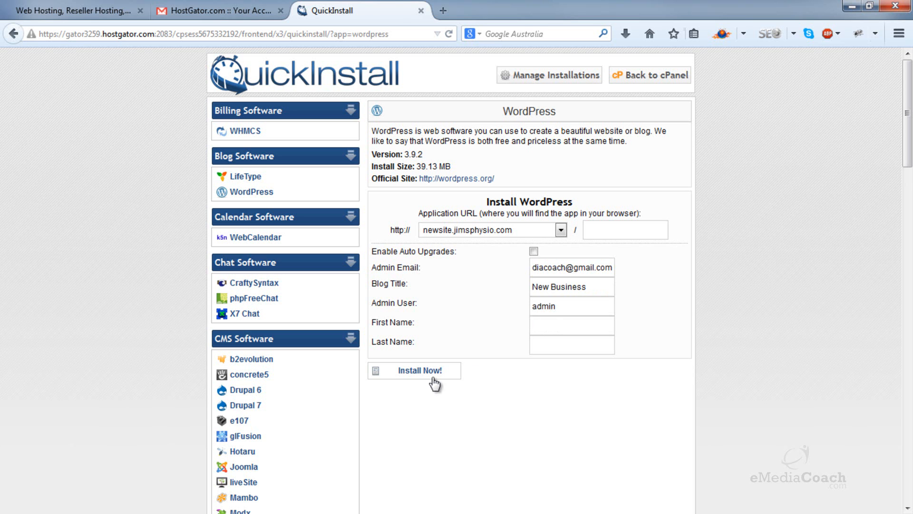
click(430, 376)
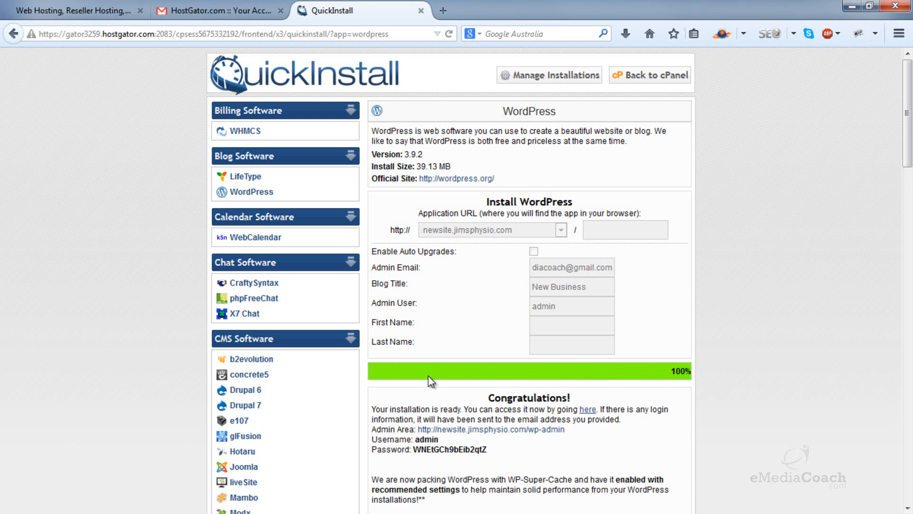
Step: Open the new site's admin login page and fill in the username admin copied from the installation details
click(545, 430)
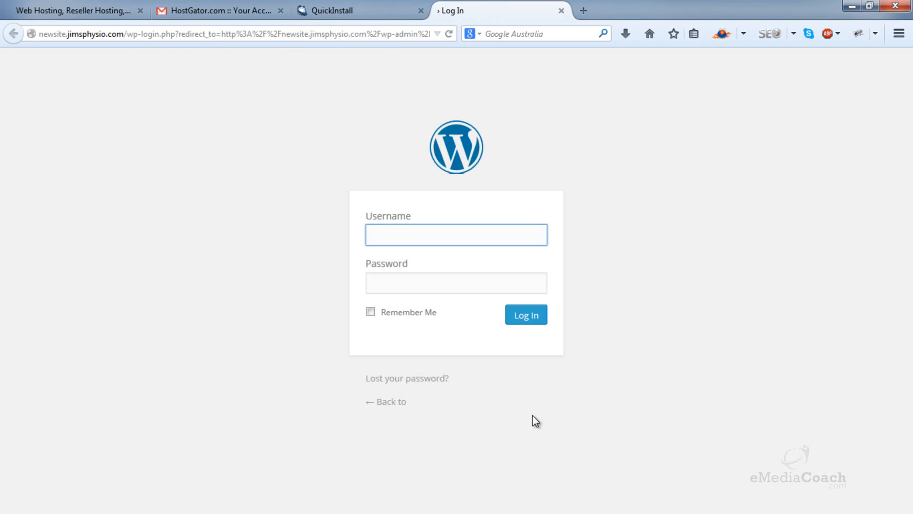
click(369, 9)
double_click(434, 439)
right_click(434, 440)
click(473, 313)
click(454, 10)
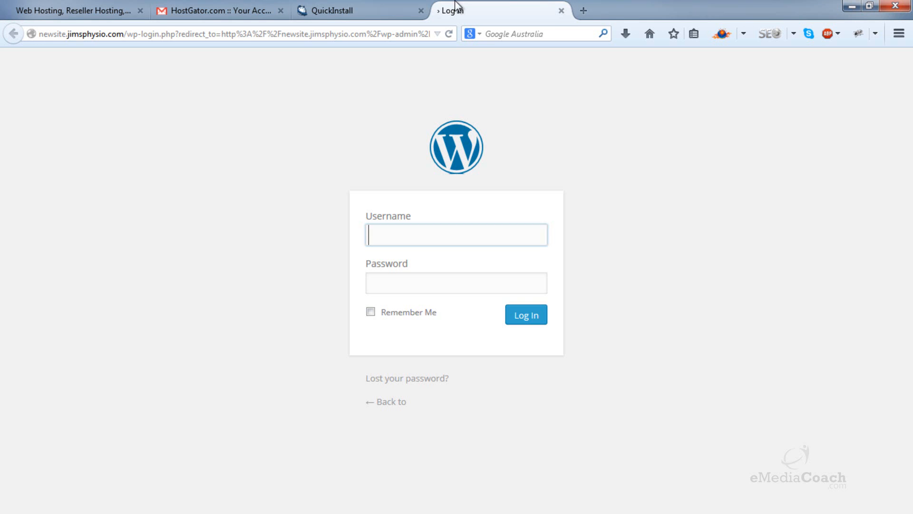
right_click(412, 233)
click(436, 314)
Step: Copy the generated admin password from the installation details into the WordPress login form's password field, and log in
click(371, 10)
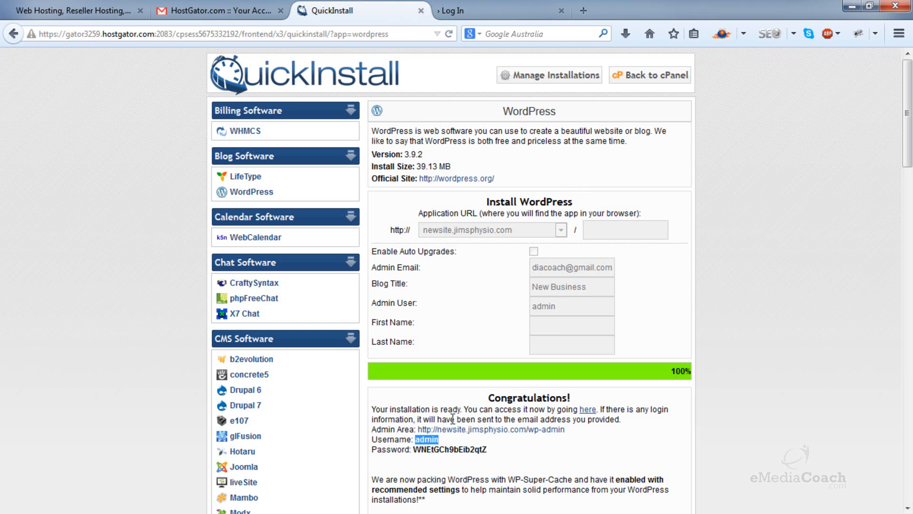
double_click(443, 449)
right_click(444, 449)
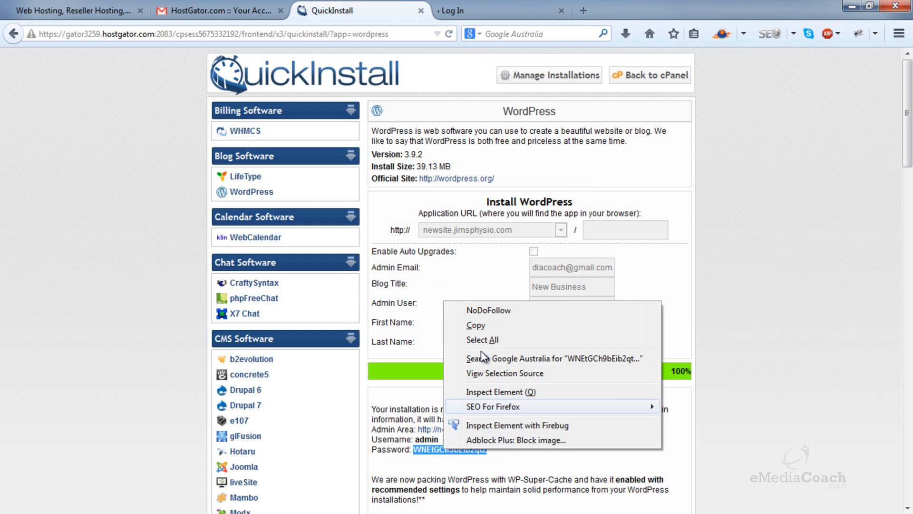
click(484, 323)
click(508, 6)
right_click(470, 283)
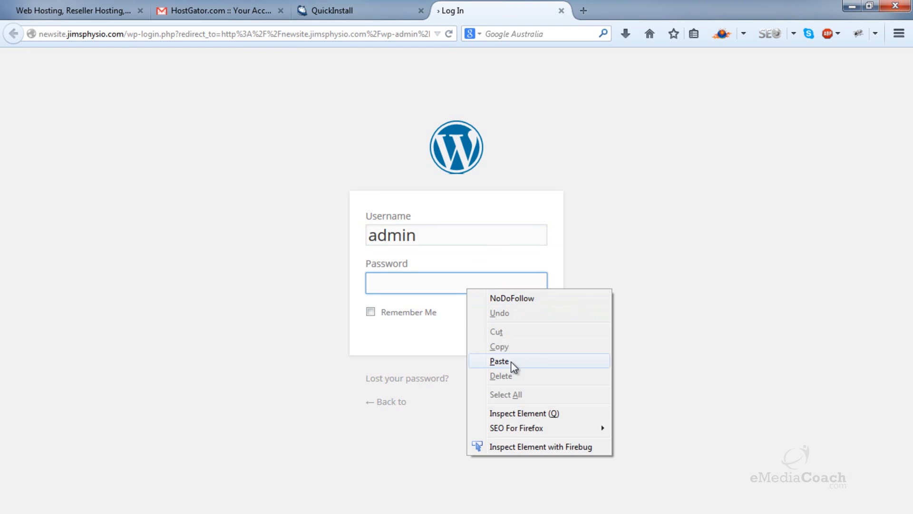
click(497, 358)
click(519, 312)
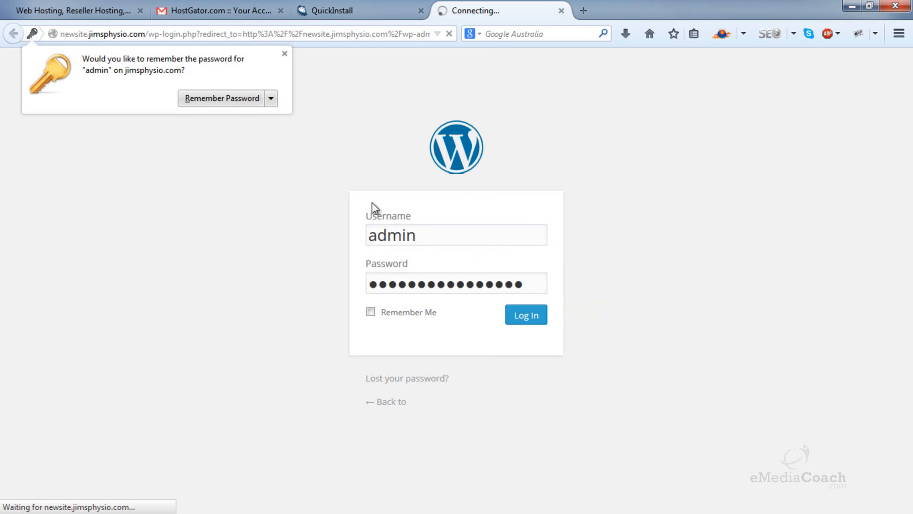
Step: Let the browser remember the admin login's password and deactivate the Jetpack plugin
click(238, 100)
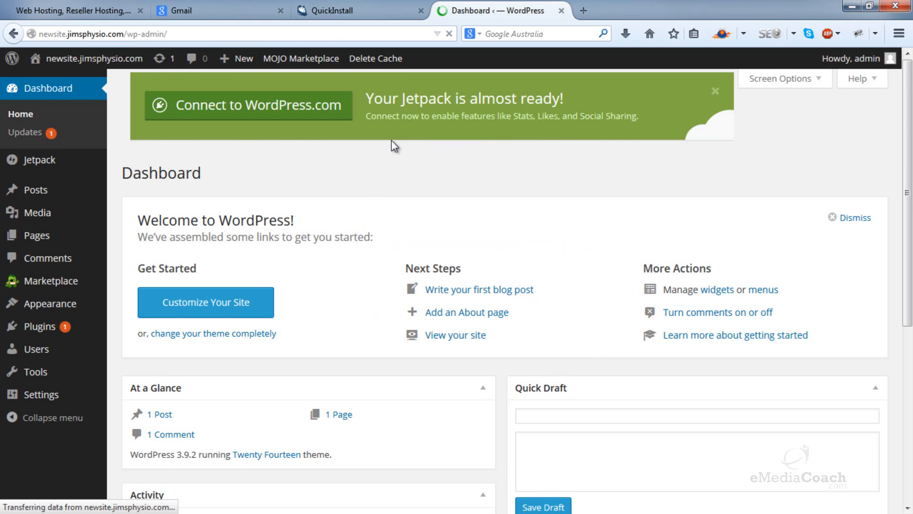
click(869, 126)
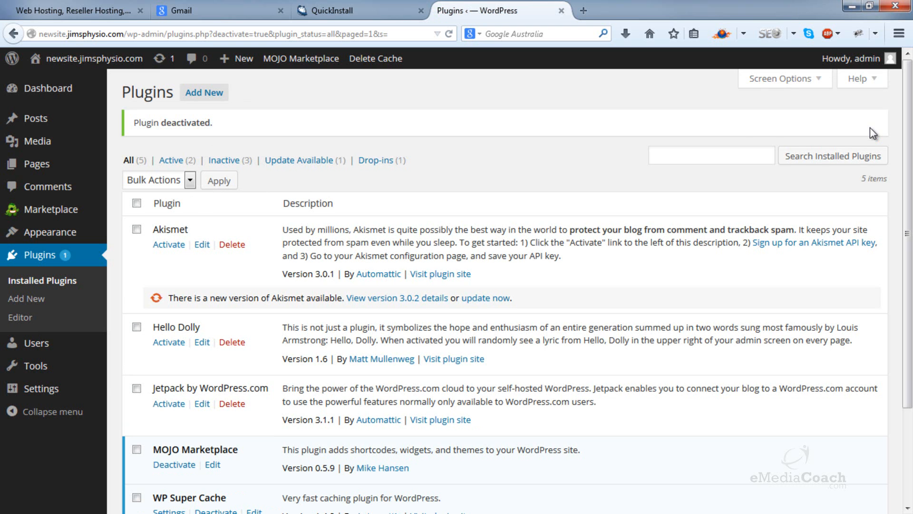
Step: Open the admin user's profile for editing and go to its new password section
mouse_move(102, 390)
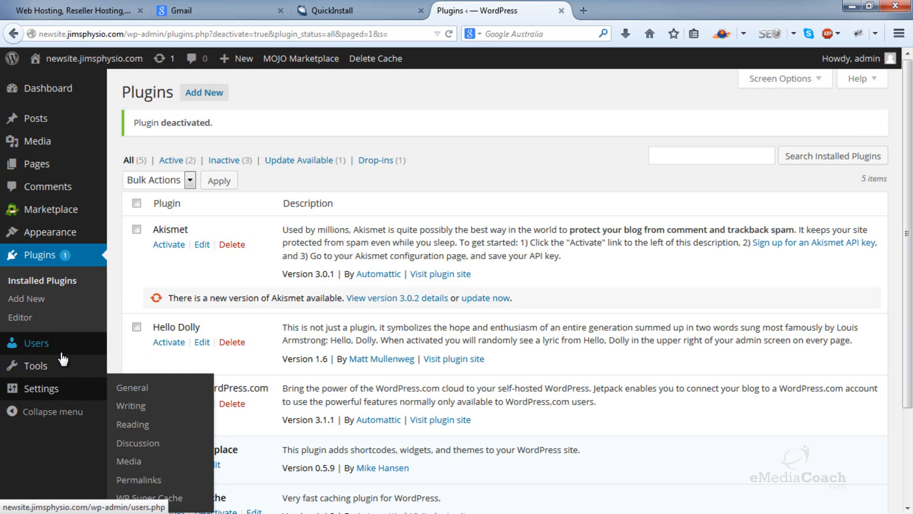
mouse_move(85, 343)
click(175, 347)
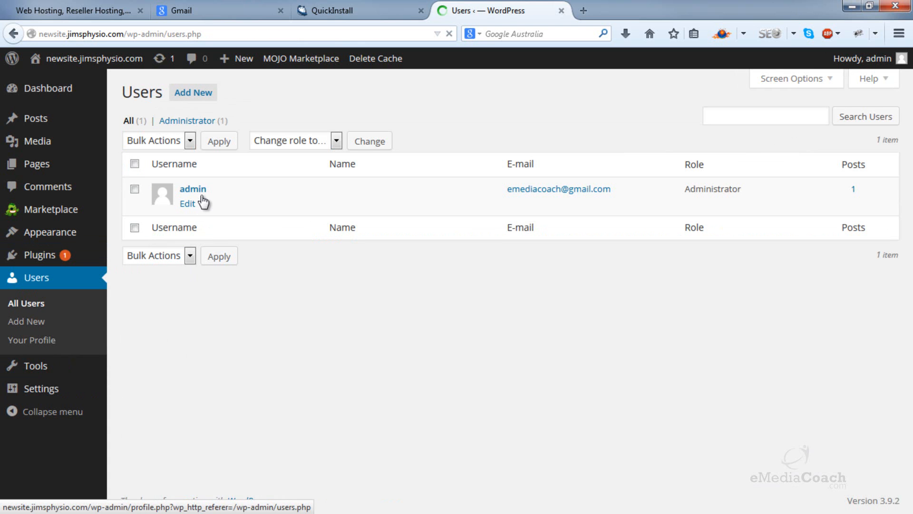
click(205, 192)
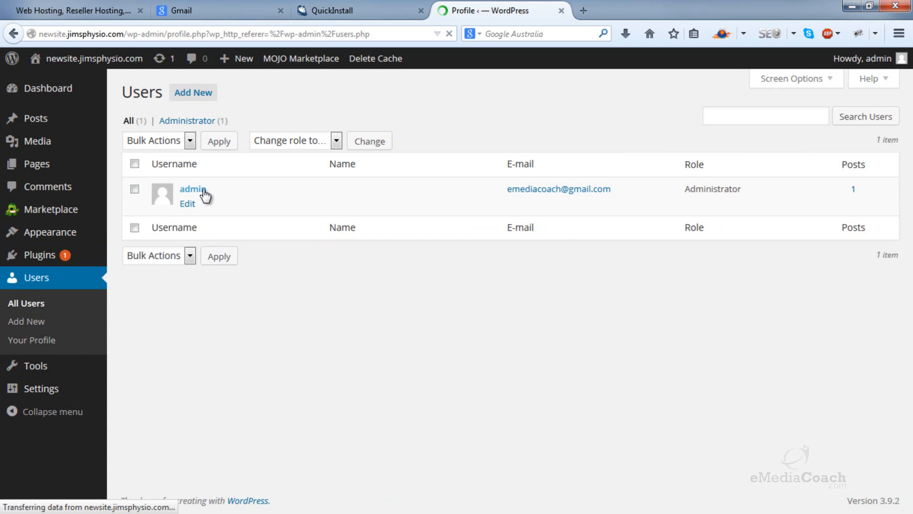
scroll(205, 218, down, 10)
Step: Enter and repeat a new password for the admin user, update the profile, and let the browser remember the password
click(308, 307)
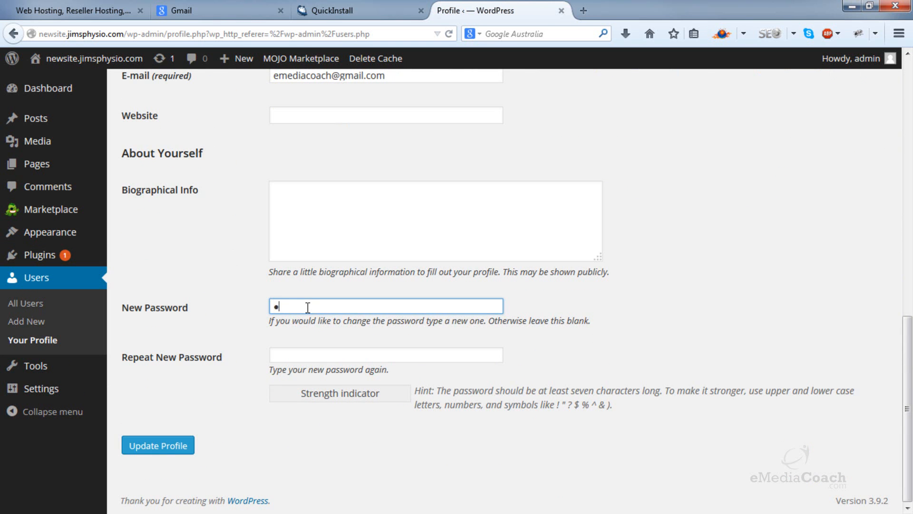
text(••)
key(BackSpace)
key(BackSpace)
text(••••)
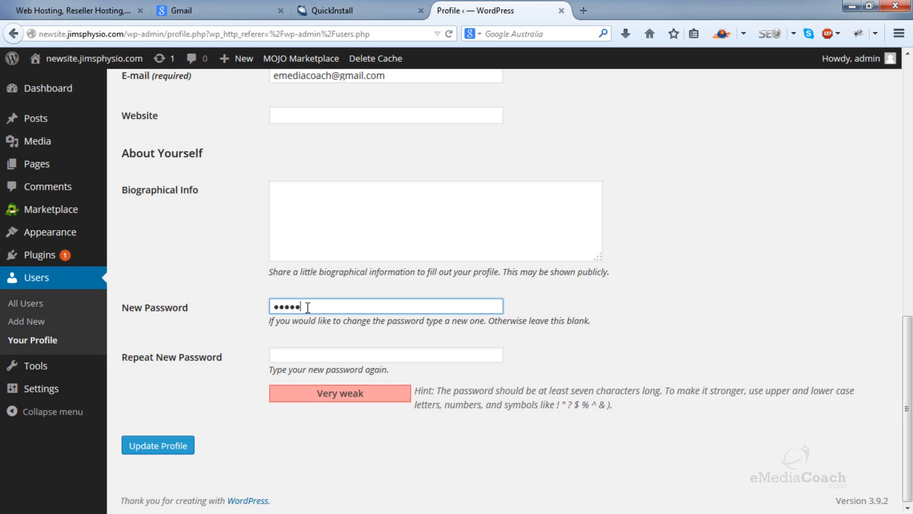
text(••••)
key(Tab)
text(••••••••)
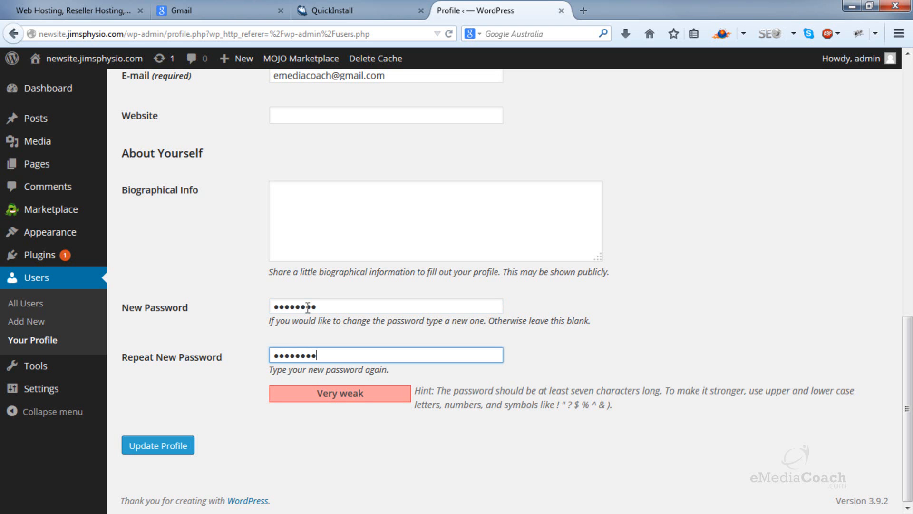
click(177, 446)
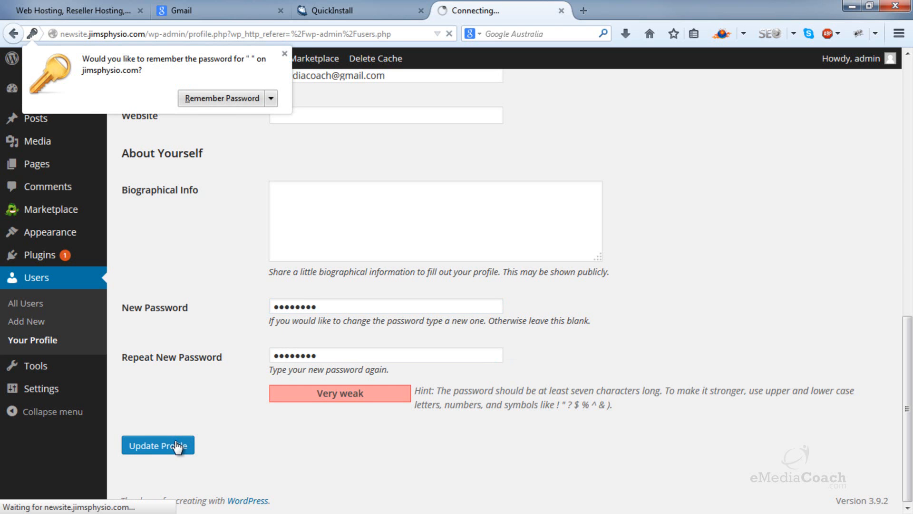
click(242, 99)
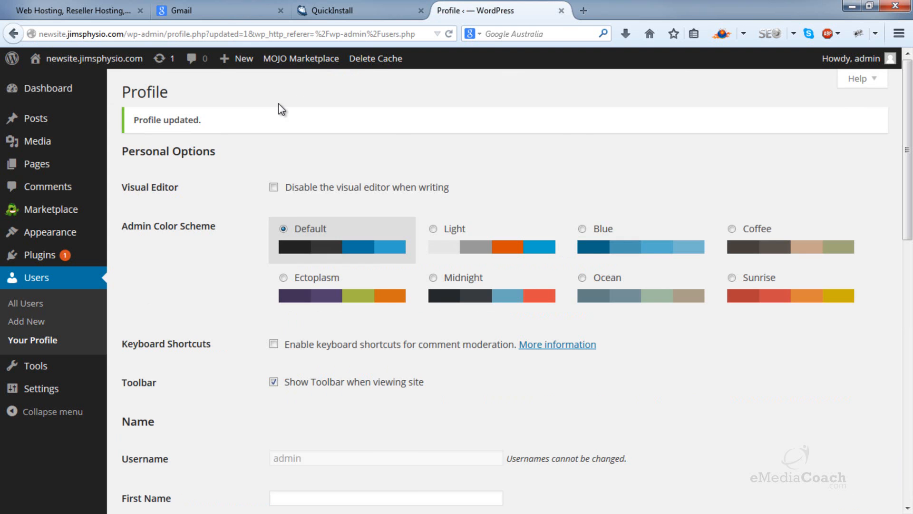
Step: Review the username and generated password in the QuickInstall installation details, and return to the WordPress profile
click(345, 9)
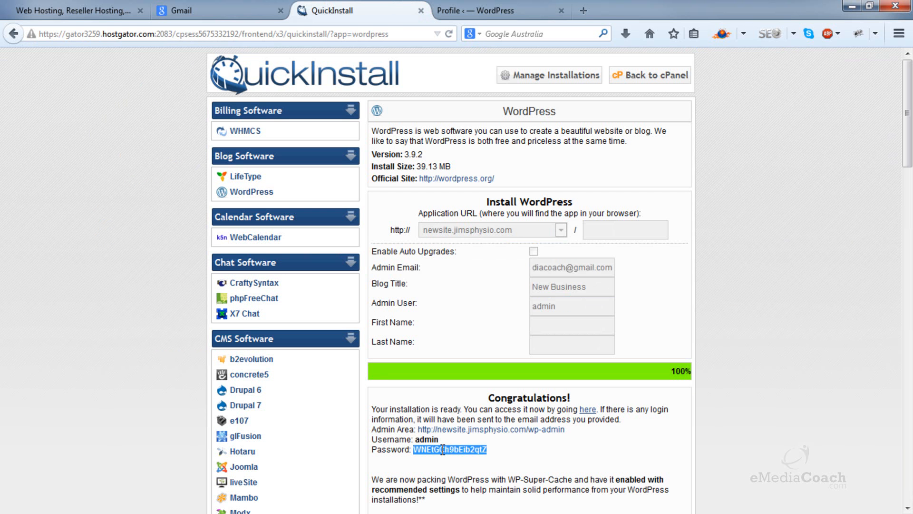
click(513, 443)
drag(580, 427, 500, 449)
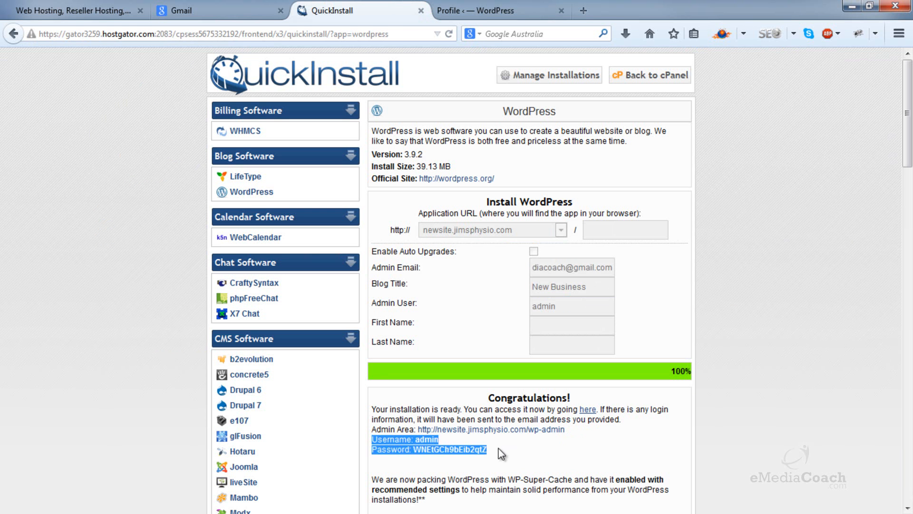
click(505, 443)
click(470, 10)
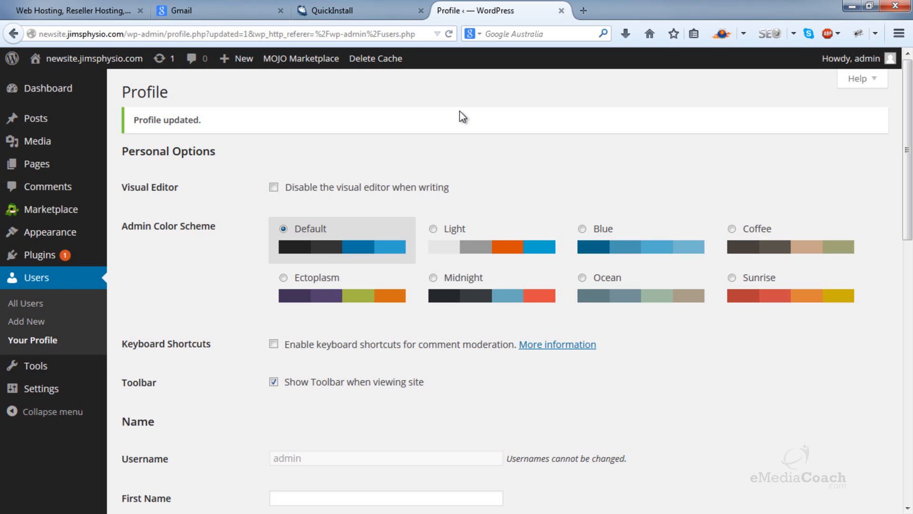
Step: Deactivate the MOJO Marketplace and WP Super Cache plugins
click(45, 257)
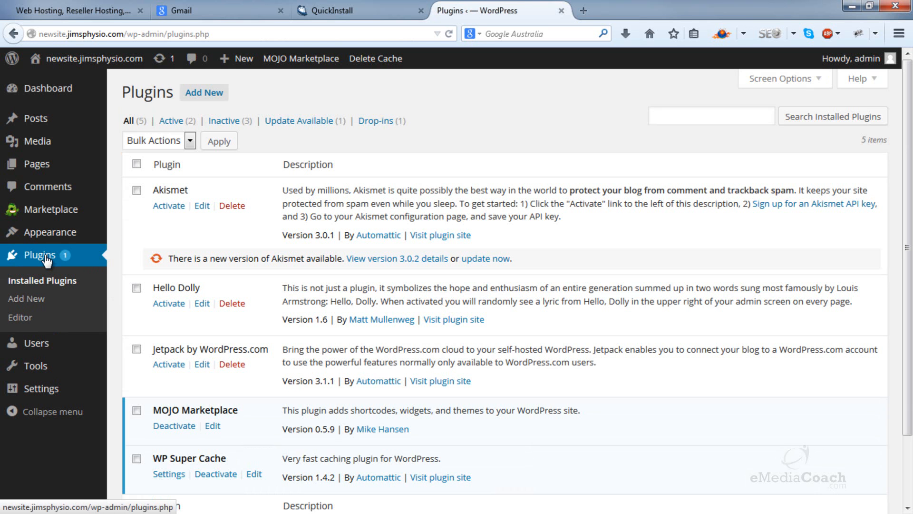
scroll(167, 272, down, 3)
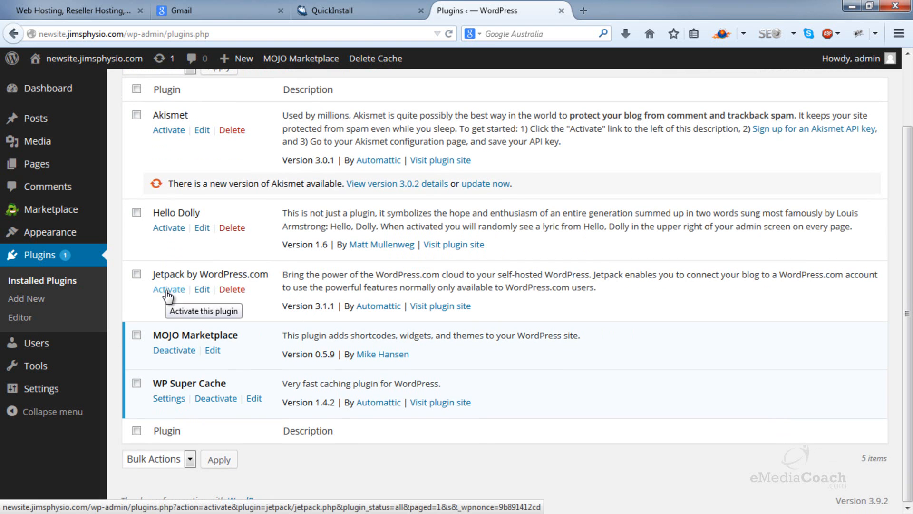
click(174, 351)
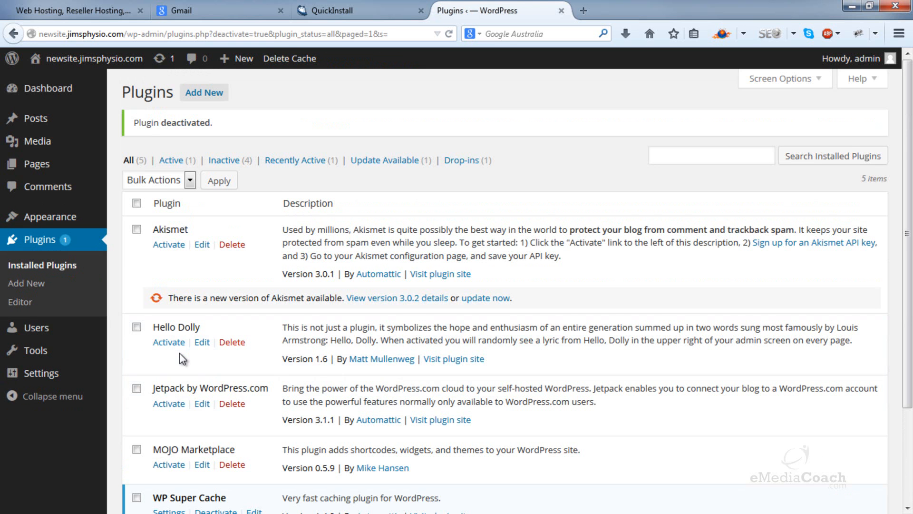
scroll(179, 352, down, 3)
click(224, 399)
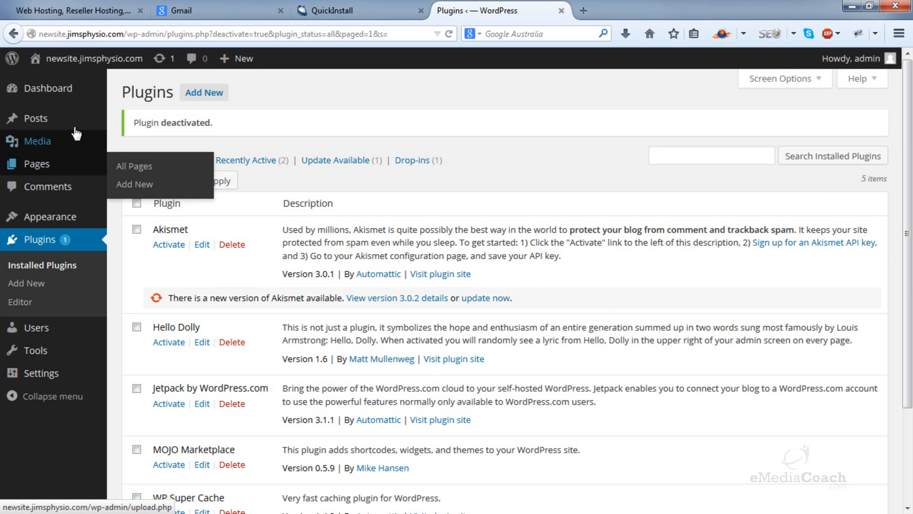
Step: Open the lists of all posts and all pages, each in its own new browser tab
mouse_move(77, 125)
right_click(179, 120)
click(185, 126)
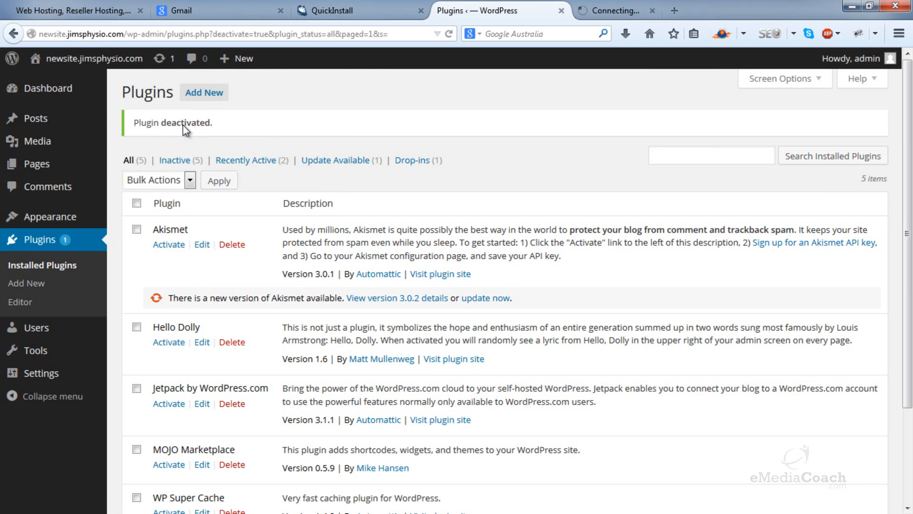
mouse_move(83, 164)
right_click(133, 164)
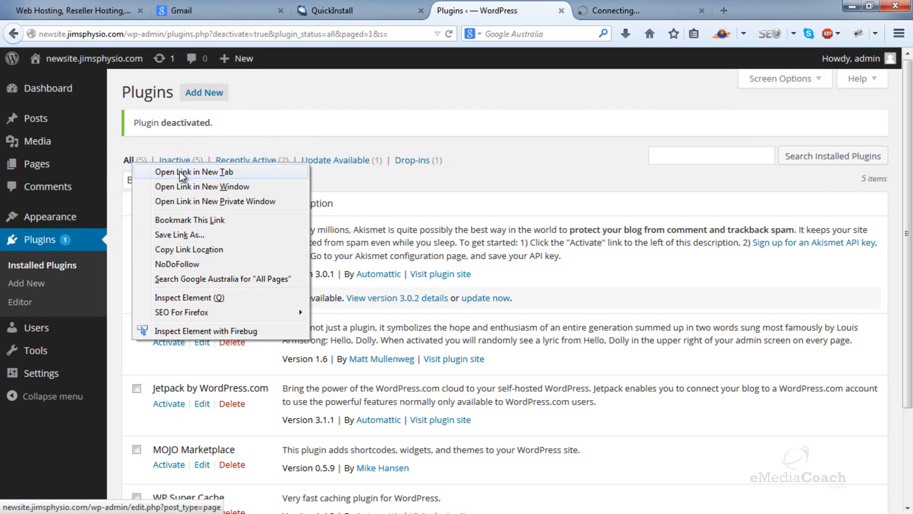
click(182, 171)
Step: Move the Hello world! post and the Sample Page to the trash, and close both lists
click(580, 10)
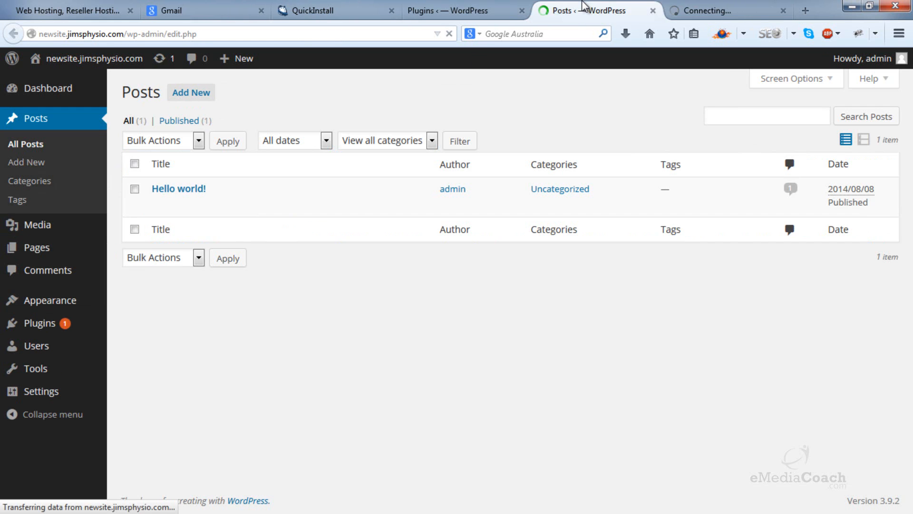
click(243, 209)
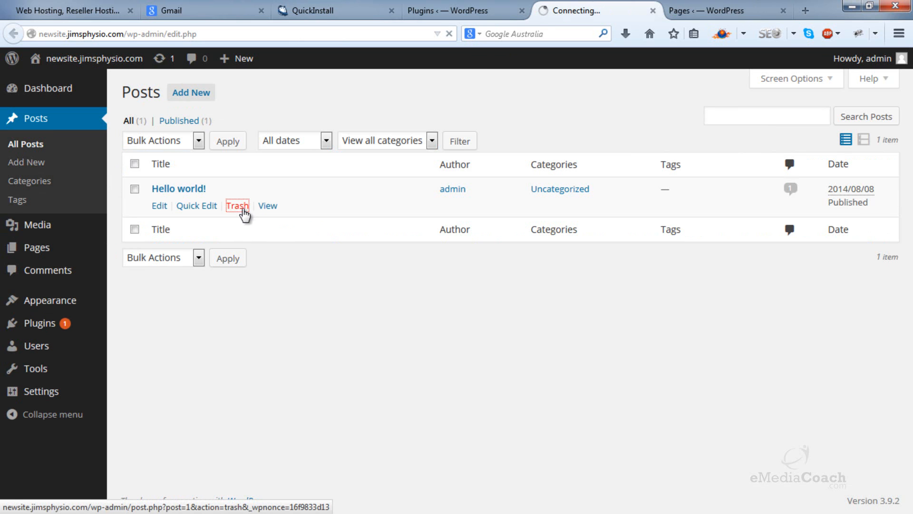
click(697, 11)
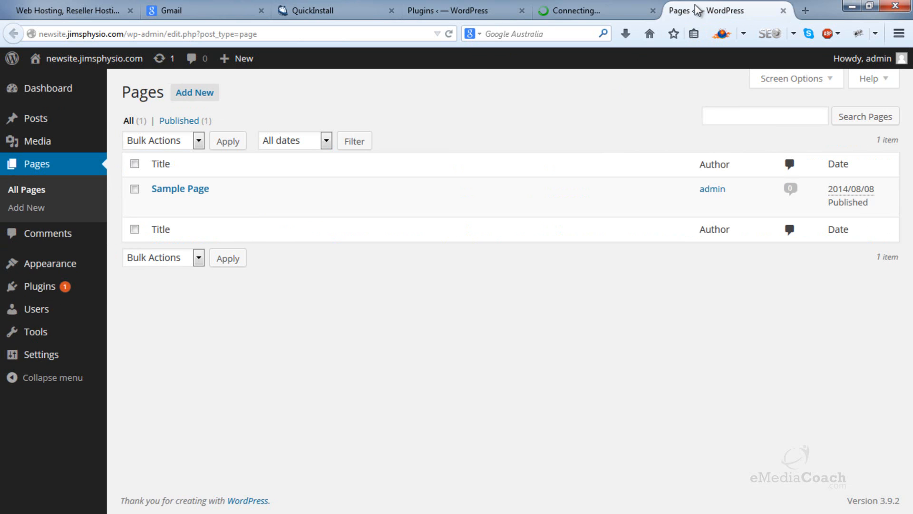
click(241, 208)
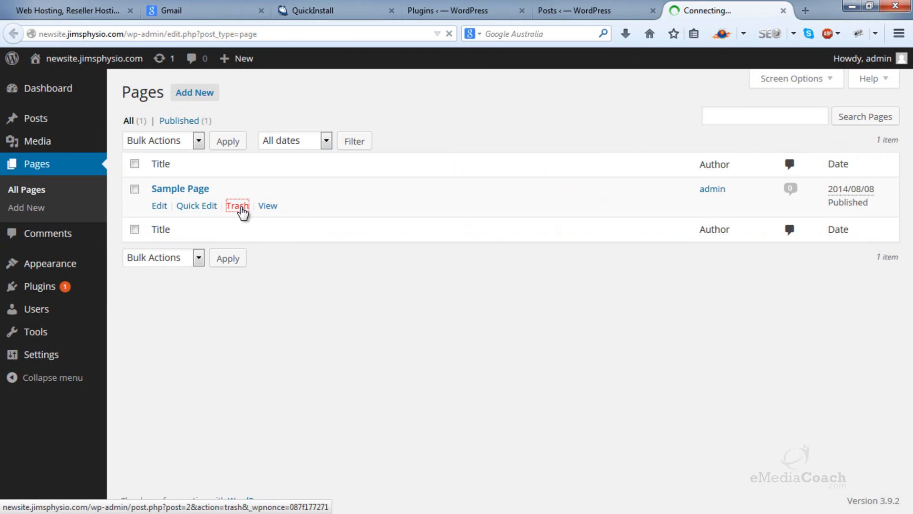
click(644, 13)
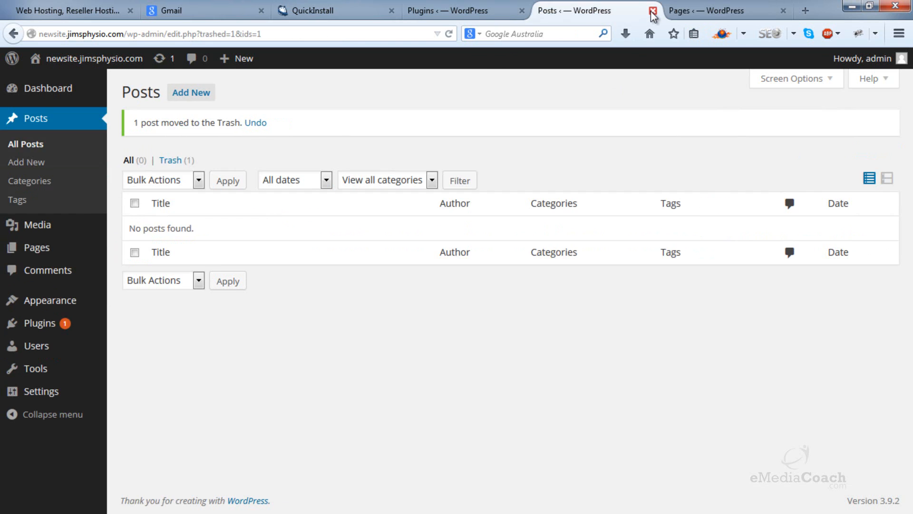
click(652, 10)
click(652, 11)
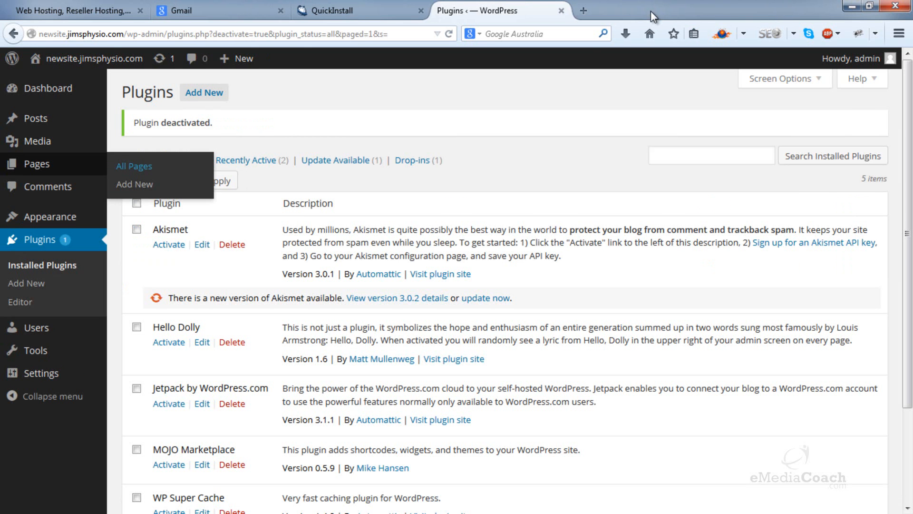
Step: Open the site's General Settings
mouse_move(57, 374)
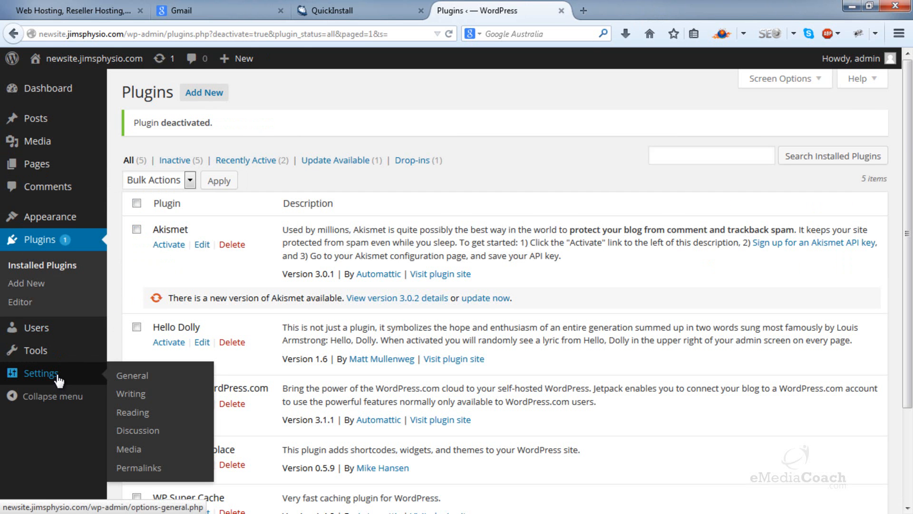
click(133, 377)
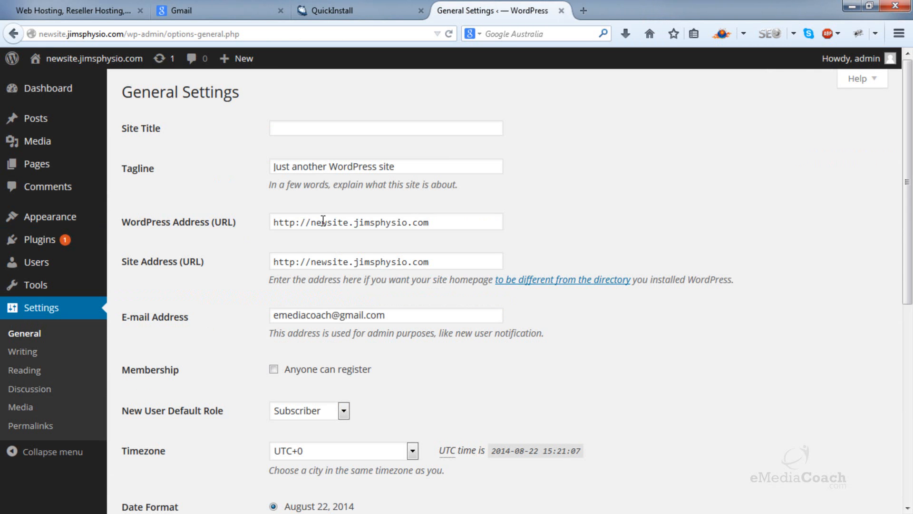
drag(353, 223, 313, 227)
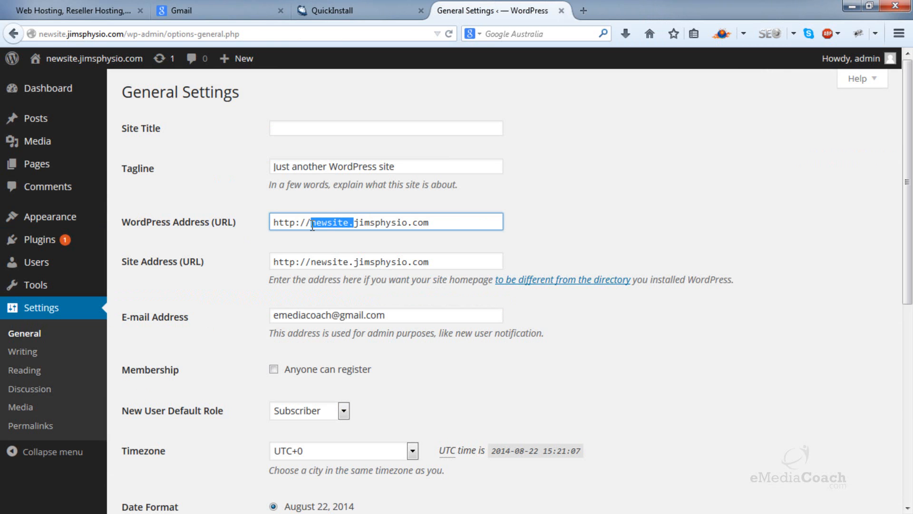
key(Delete)
text(www)
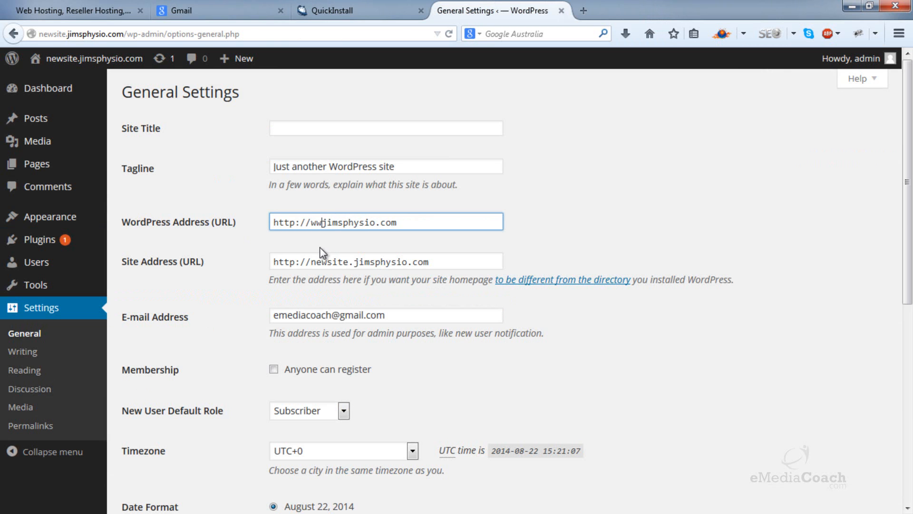
text(.)
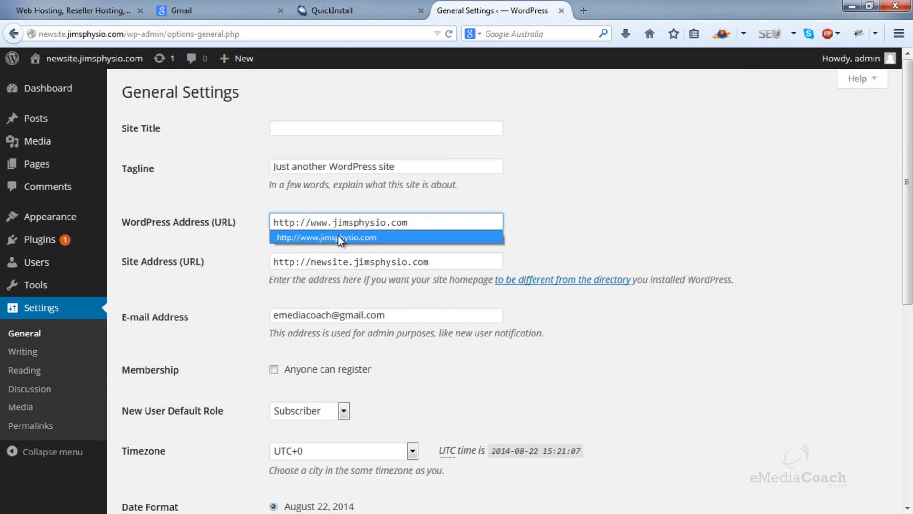
key(ctrl+z)
click(314, 226)
text(www.newsite)
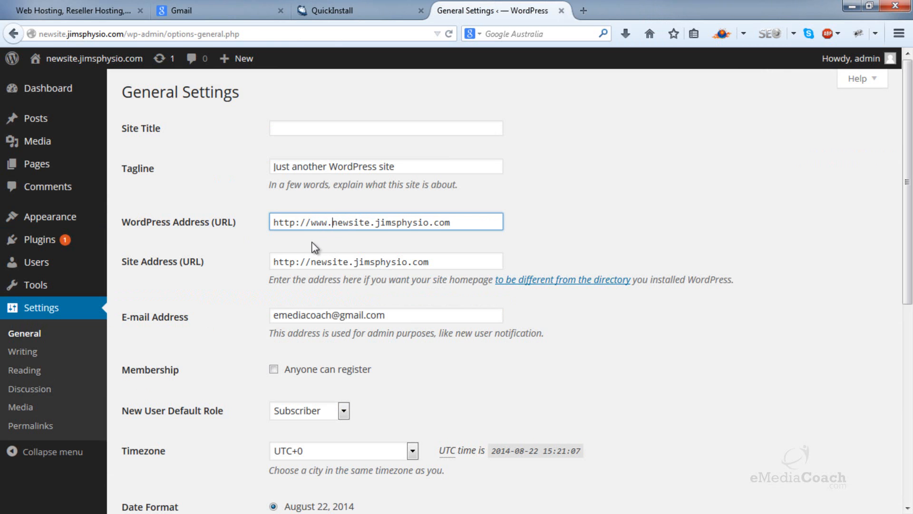
click(311, 264)
text(www.)
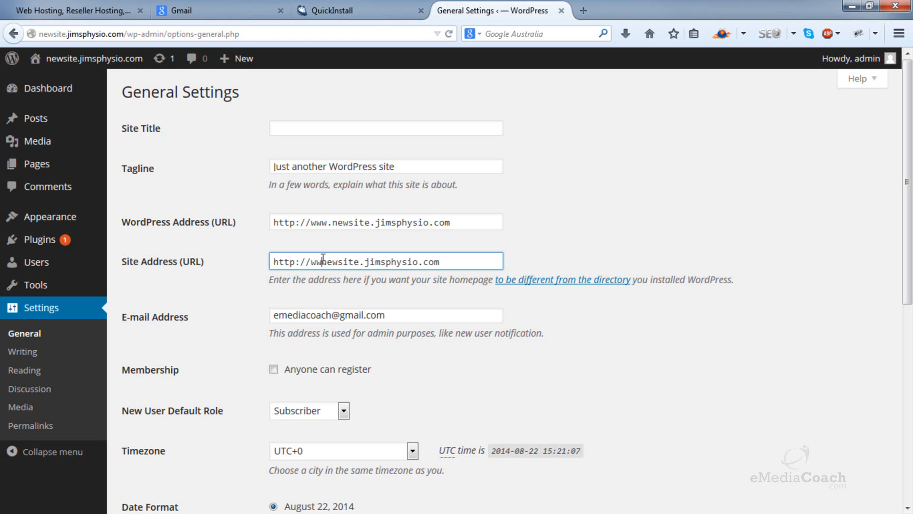
scroll(473, 229, down, 7)
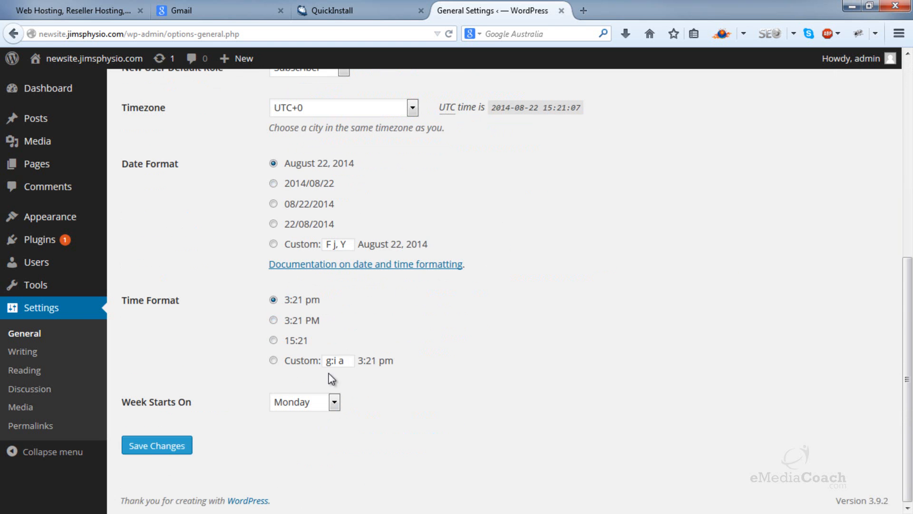
click(156, 448)
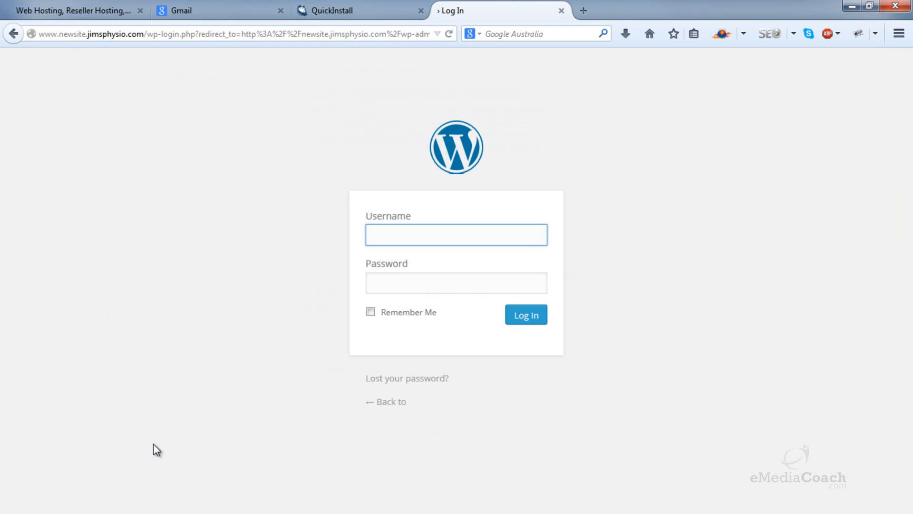
Step: Log back in to WordPress with the username admin and the account password
text(admin)
key(Tab)
text(********)
key(Return)
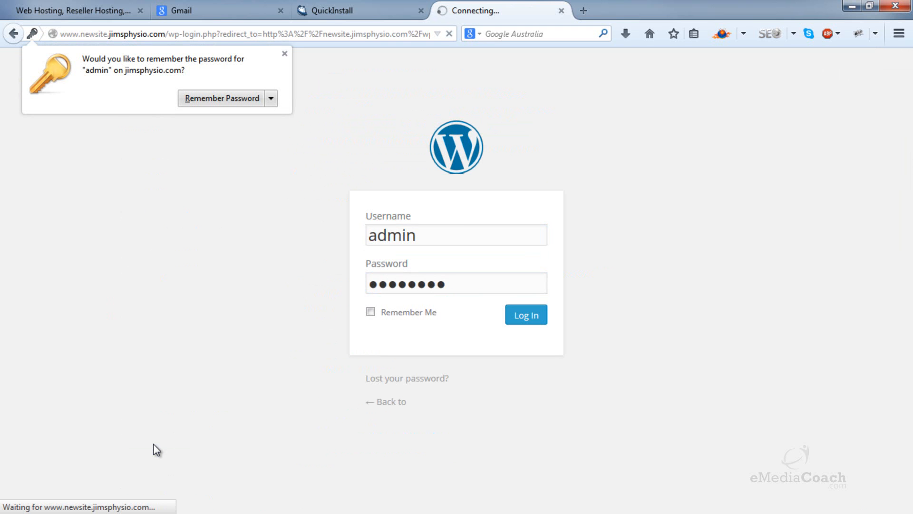
Step: Let the browser remember the password for the WordPress admin login
click(229, 99)
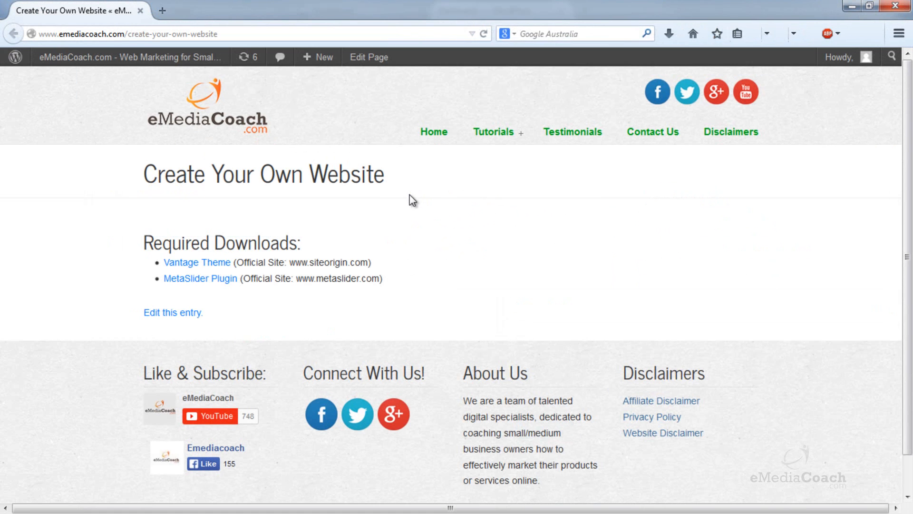
Step: Download the Vantage theme from the Required Downloads list and save vantage-vantage.1.2-72b2cb68.zip to the Desktop, replacing the existing copy
click(188, 266)
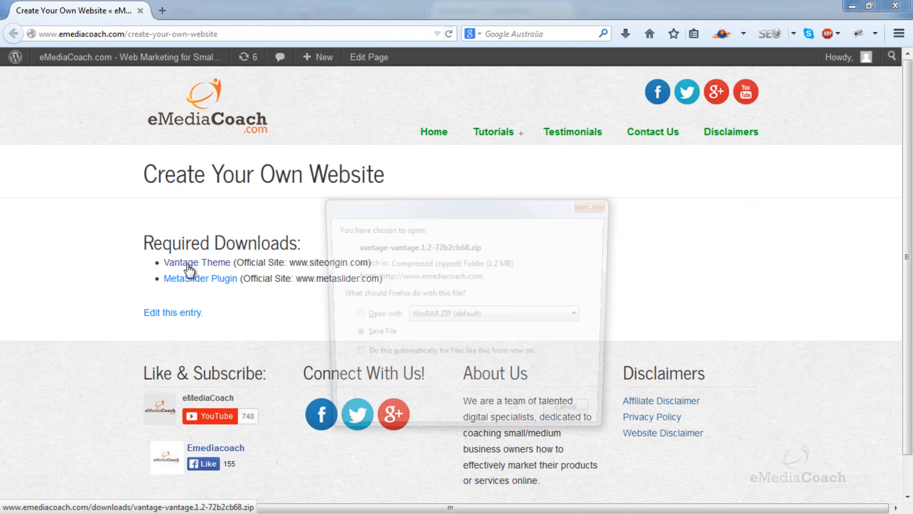
click(519, 399)
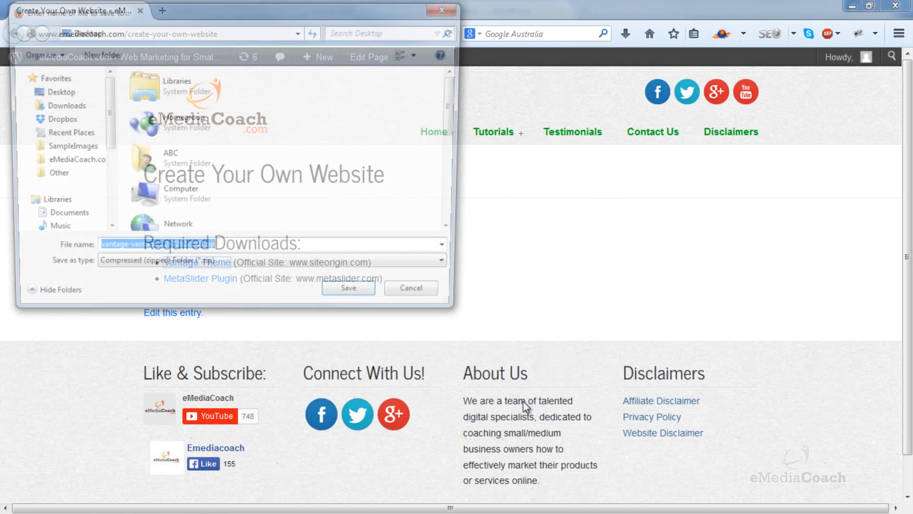
click(72, 92)
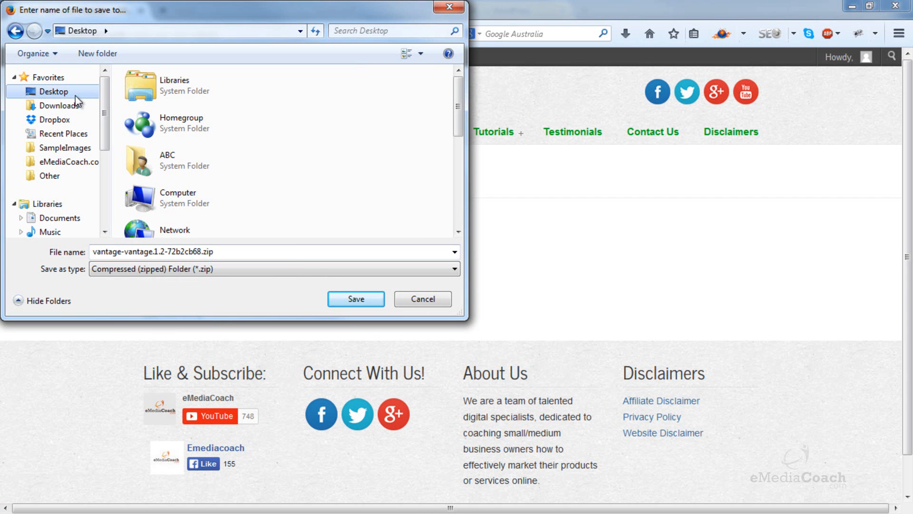
click(344, 299)
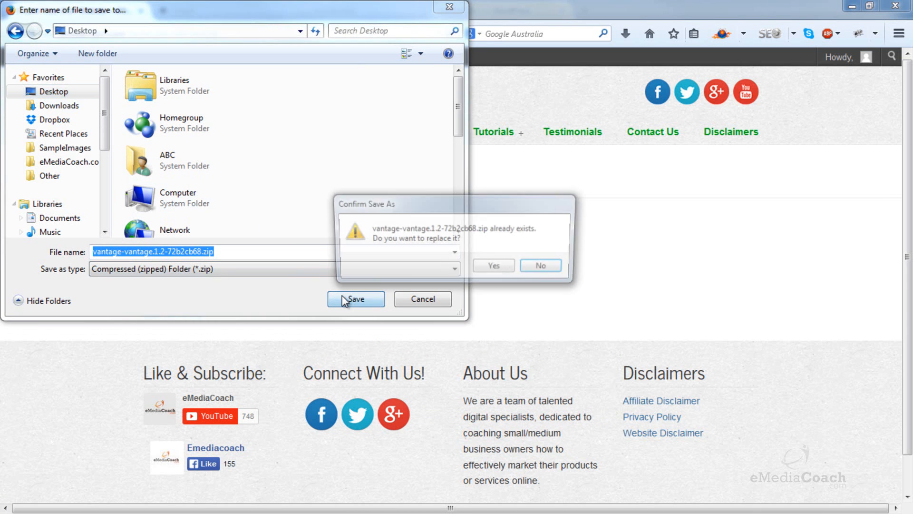
click(503, 264)
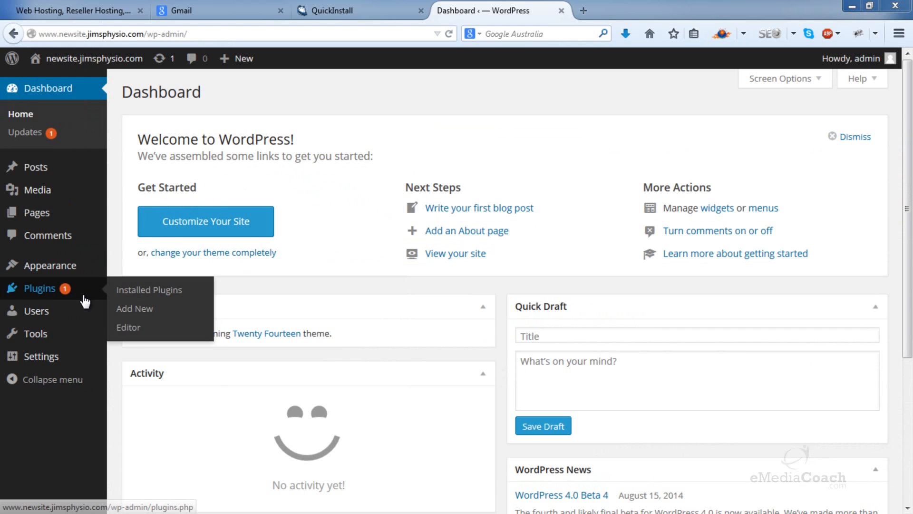
Step: Open the WordPress page for installing a theme from an uploaded .zip file
mouse_move(89, 272)
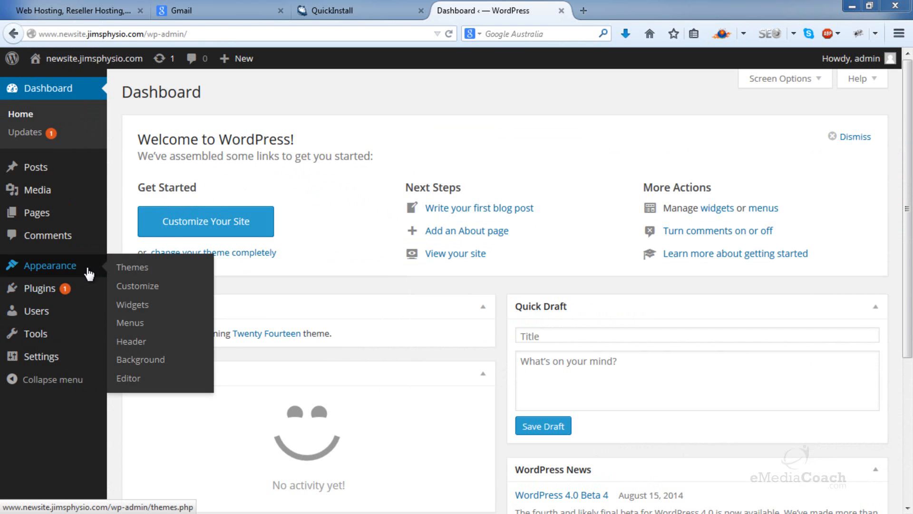
click(143, 268)
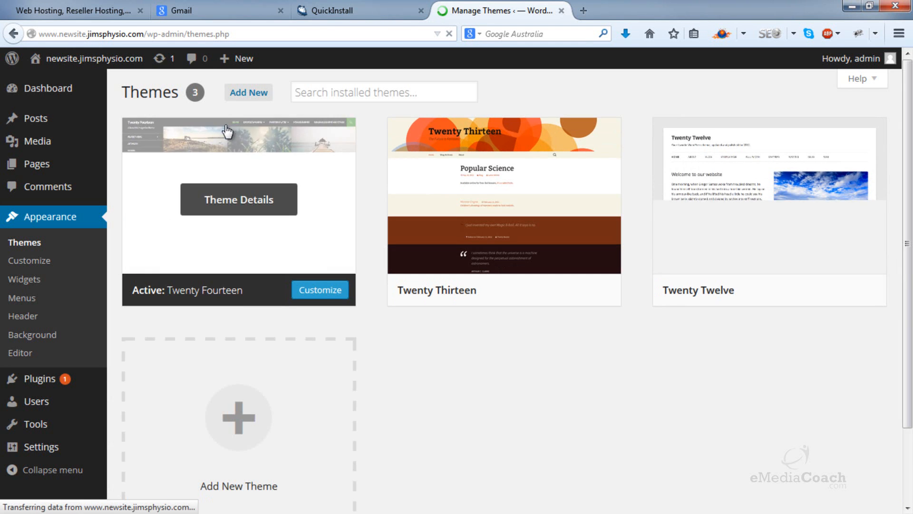
click(249, 98)
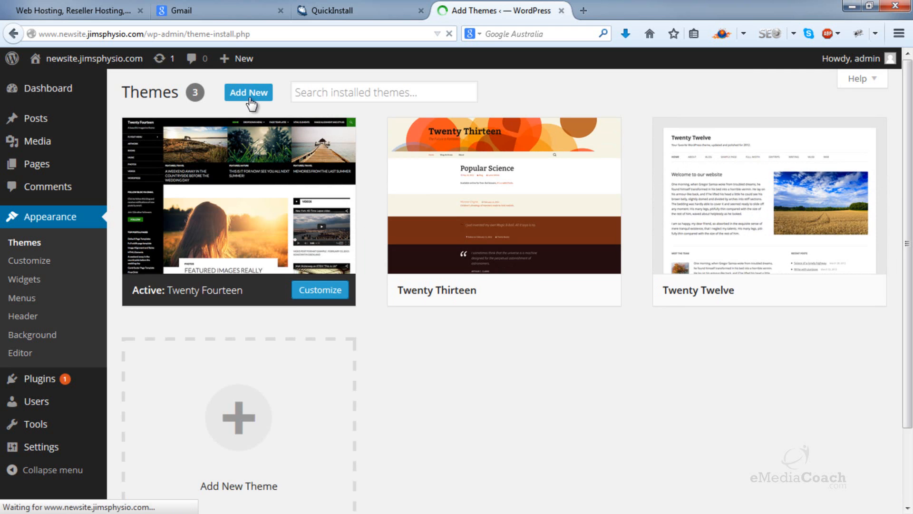
click(250, 95)
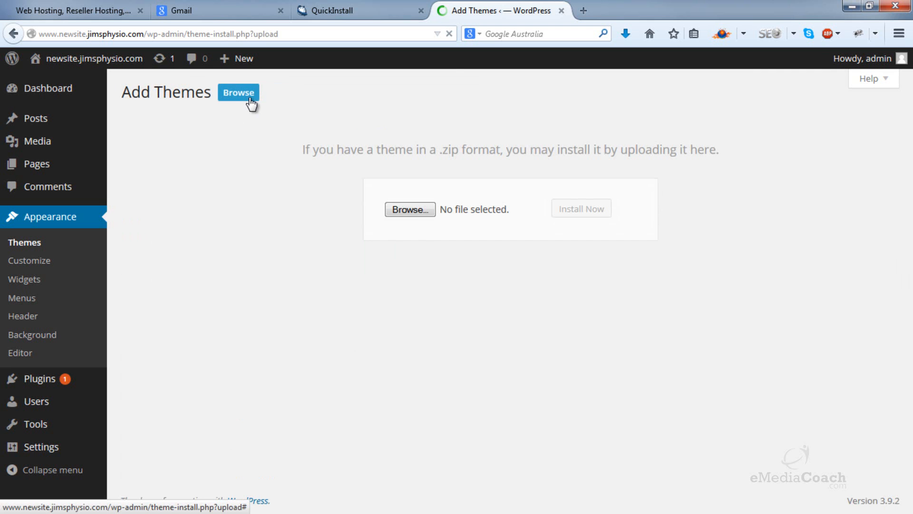
Step: Install the theme from vantage-vantage.1.2-72b2cb68.zip on the Desktop and activate it
click(391, 209)
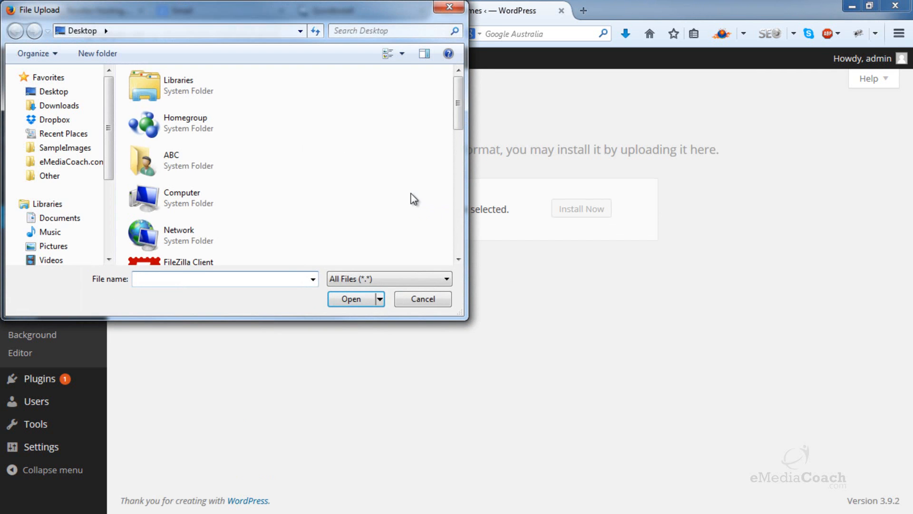
drag(460, 112, 455, 239)
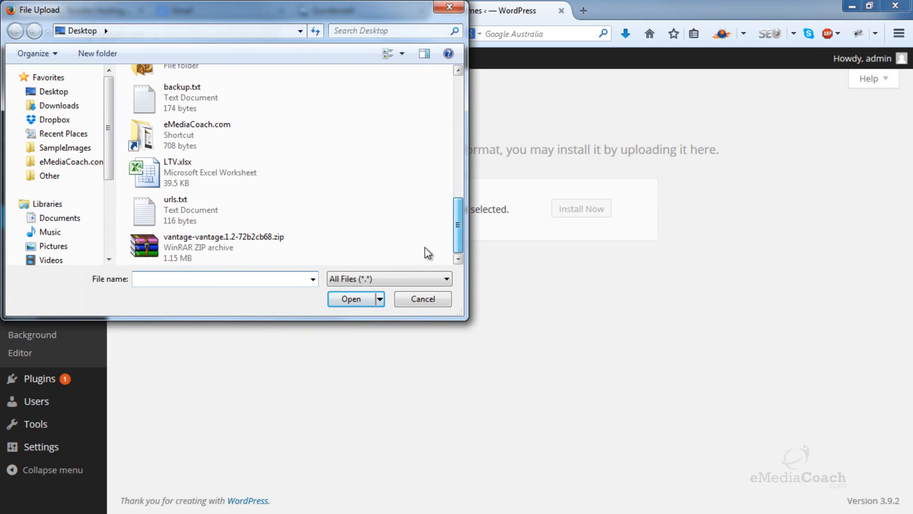
double_click(206, 246)
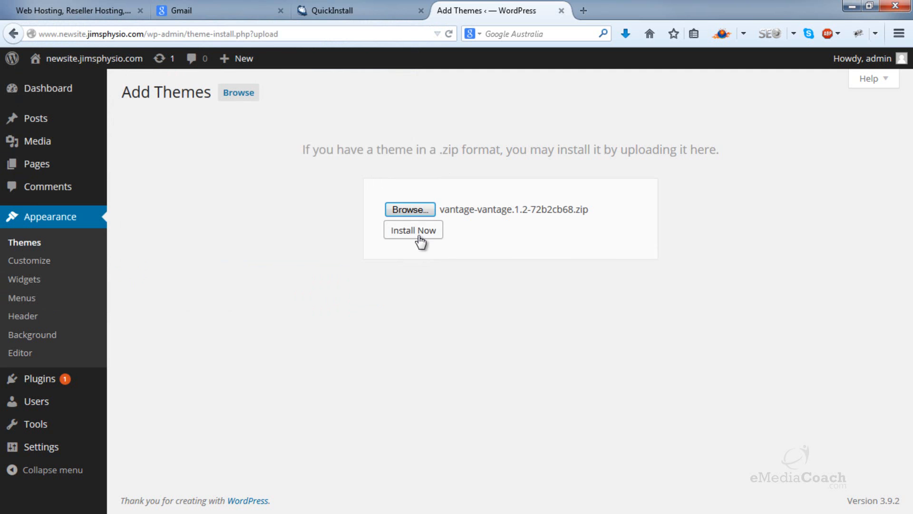
click(420, 242)
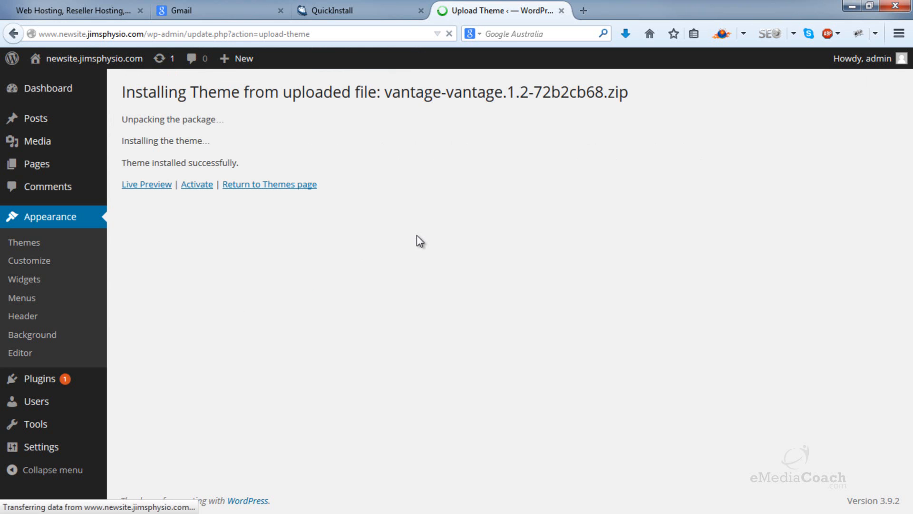
click(201, 187)
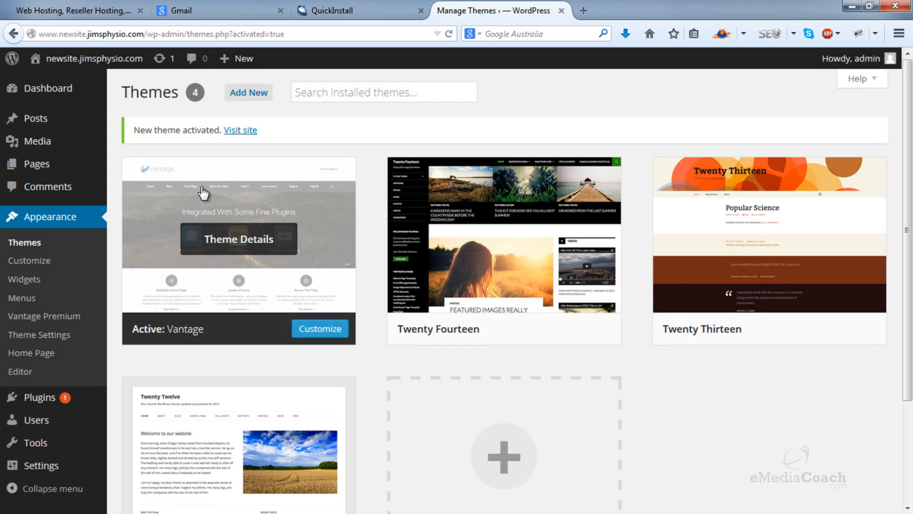
Step: View the live site with the Vantage theme in a separate browser tab, and close that tab
mouse_move(93, 58)
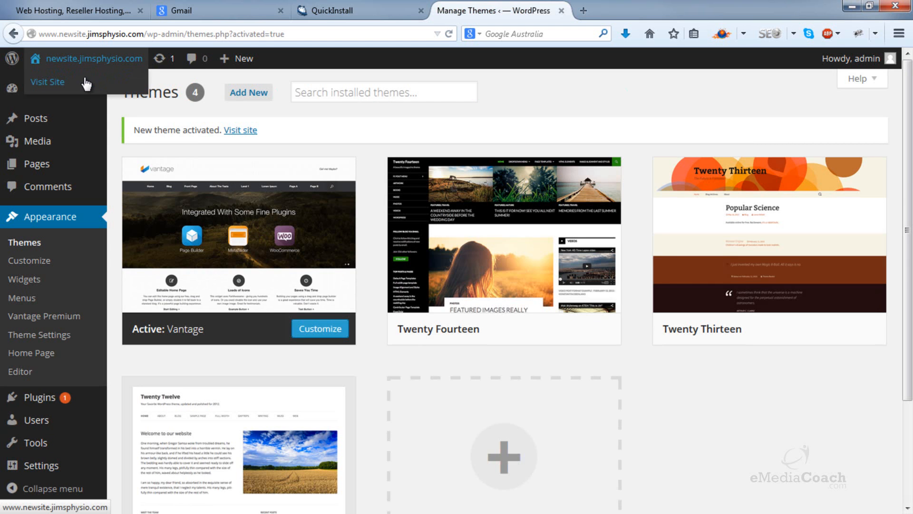
right_click(86, 78)
click(118, 88)
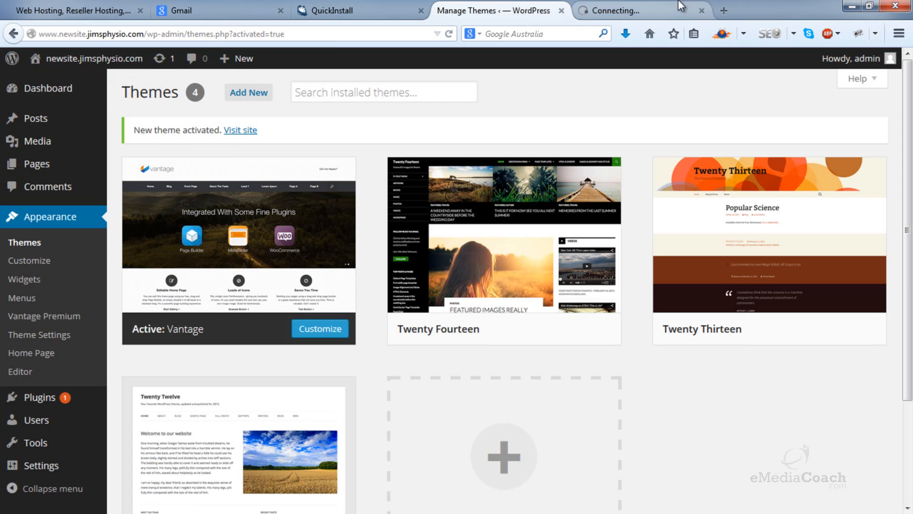
click(639, 10)
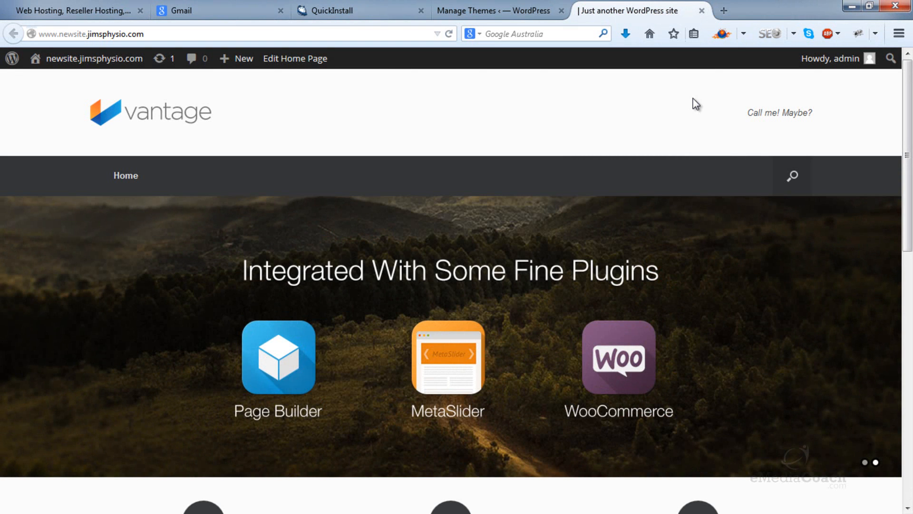
click(702, 10)
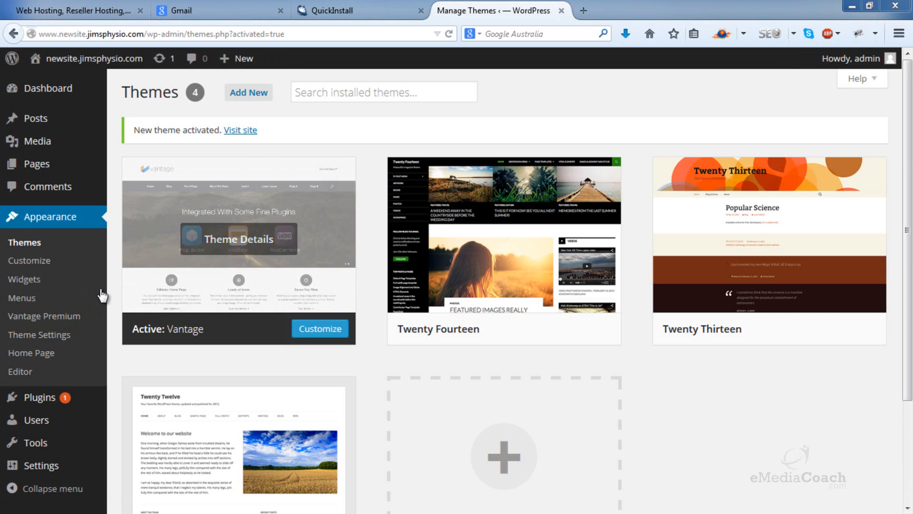
Step: Install the Page Builder plugin from the theme's Custom Home Page settings and activate it
click(22, 353)
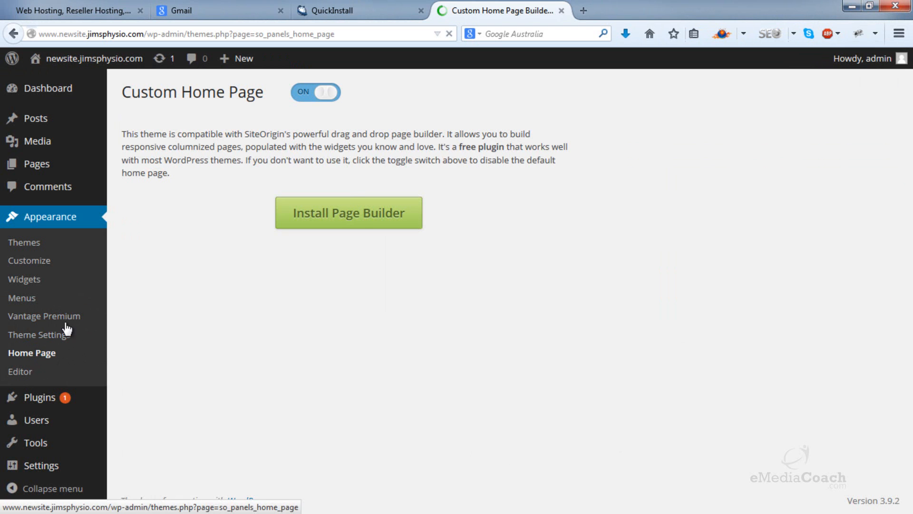
click(350, 210)
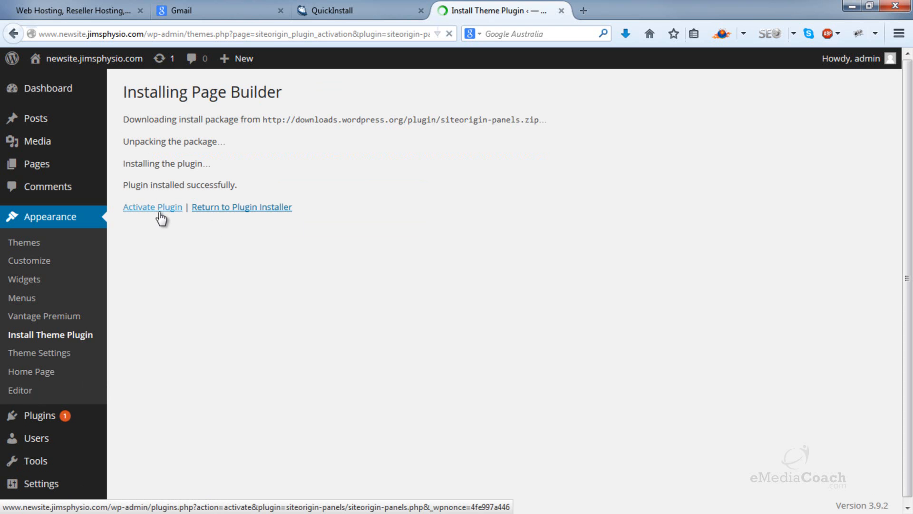
click(159, 212)
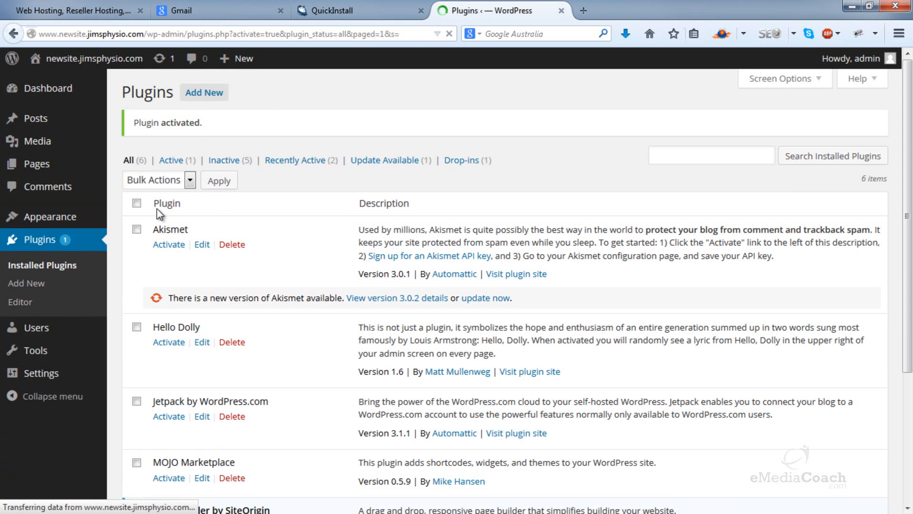
Step: Open the theme's Home Page settings and switch the Custom Home Page on
click(68, 222)
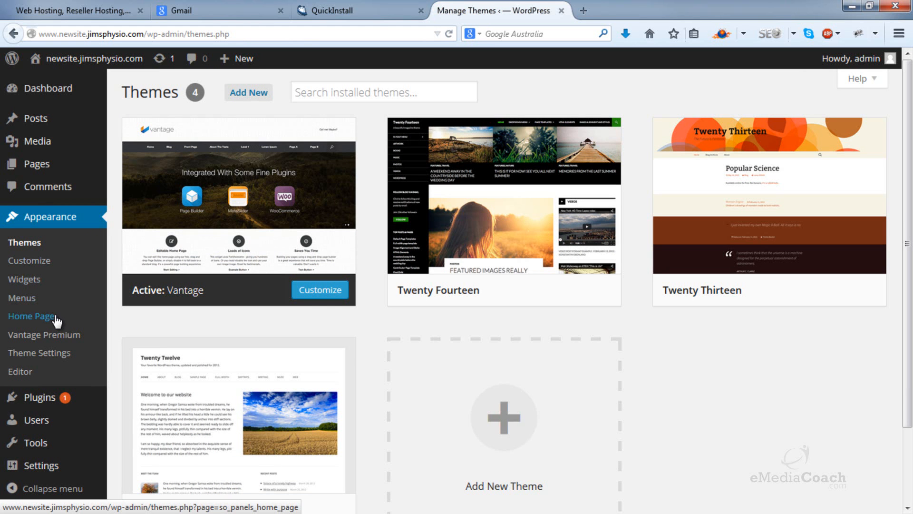
click(31, 316)
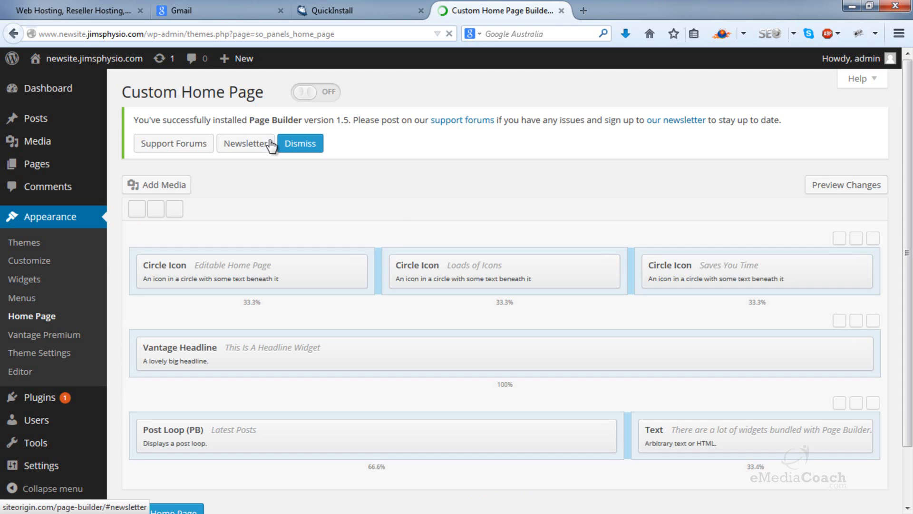
click(322, 101)
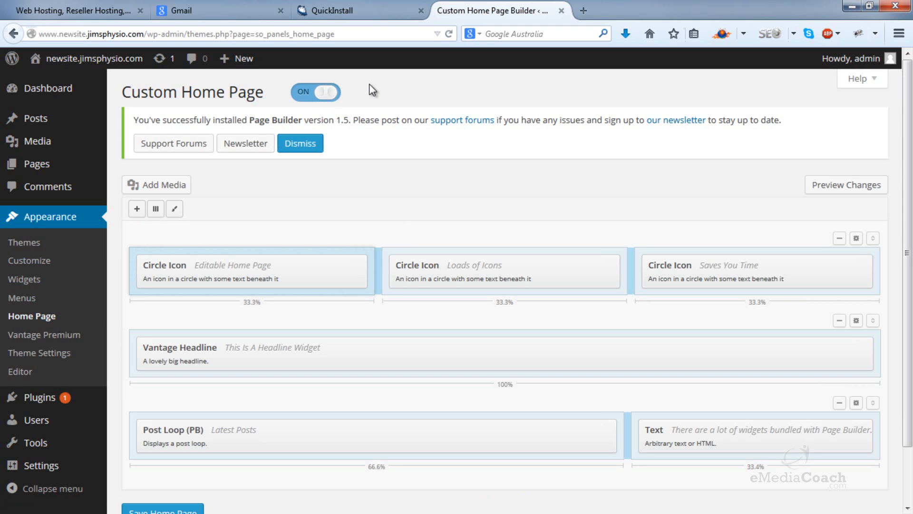
Step: Delete the circle icon, headline and post loop rows from the custom home page layout
mouse_move(872, 238)
mouse_down()
mouse_move(868, 297)
mouse_move(878, 234)
mouse_up()
click(839, 239)
click(839, 239)
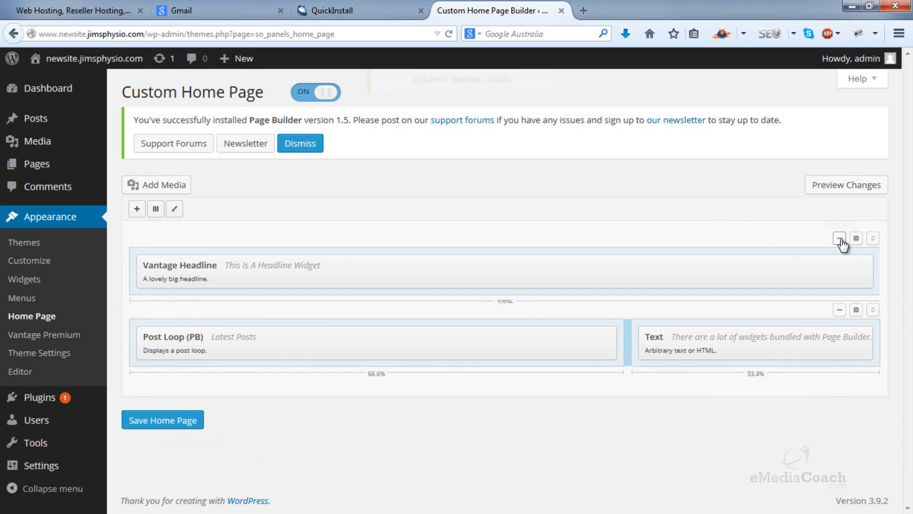
click(840, 238)
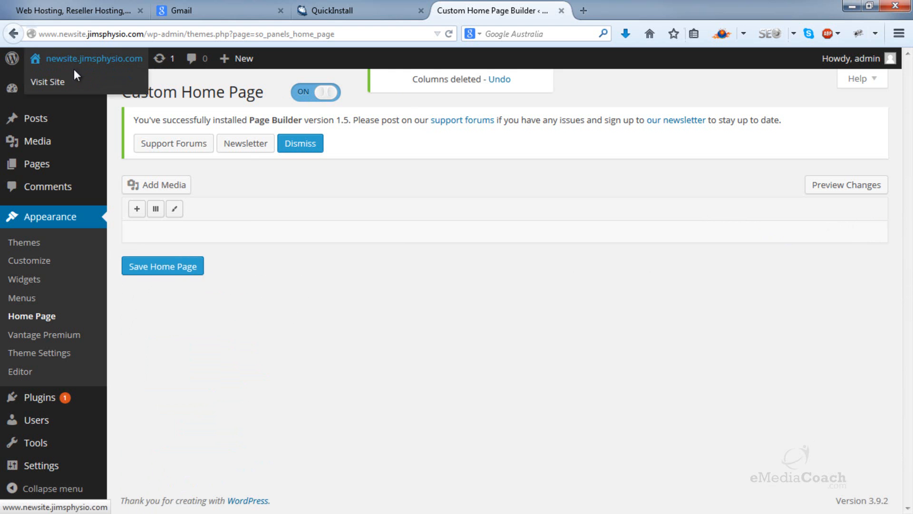
Step: Check the live home page in a separate browser tab, including the area below the slider, and close the tab
right_click(75, 80)
click(135, 83)
click(597, 12)
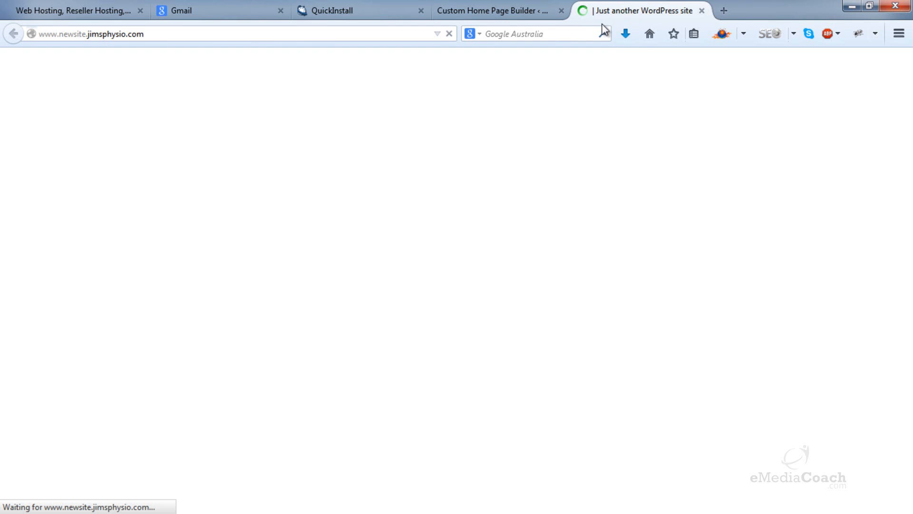
scroll(722, 176, down, 10)
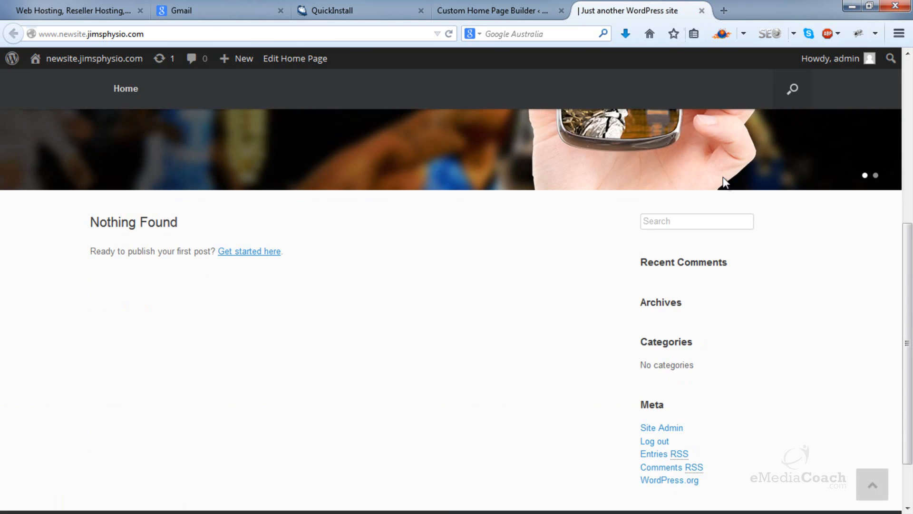
scroll(717, 153, up, 10)
click(701, 10)
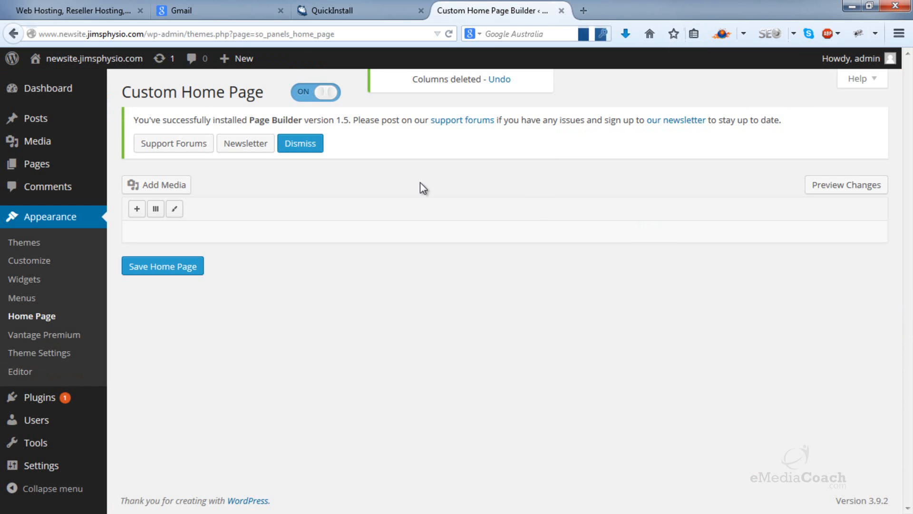
Step: Add a 2-column row and a 1-column row to the custom home page layout
click(156, 209)
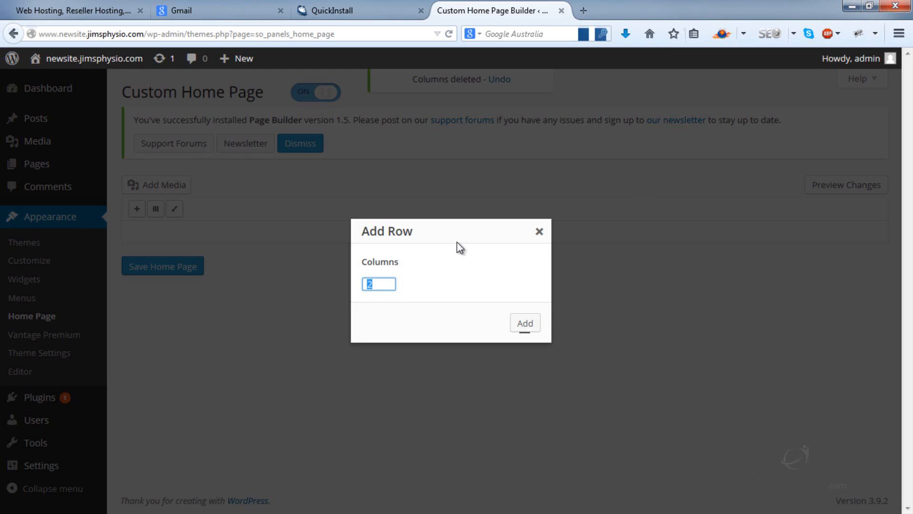
drag(379, 284, 333, 285)
click(533, 327)
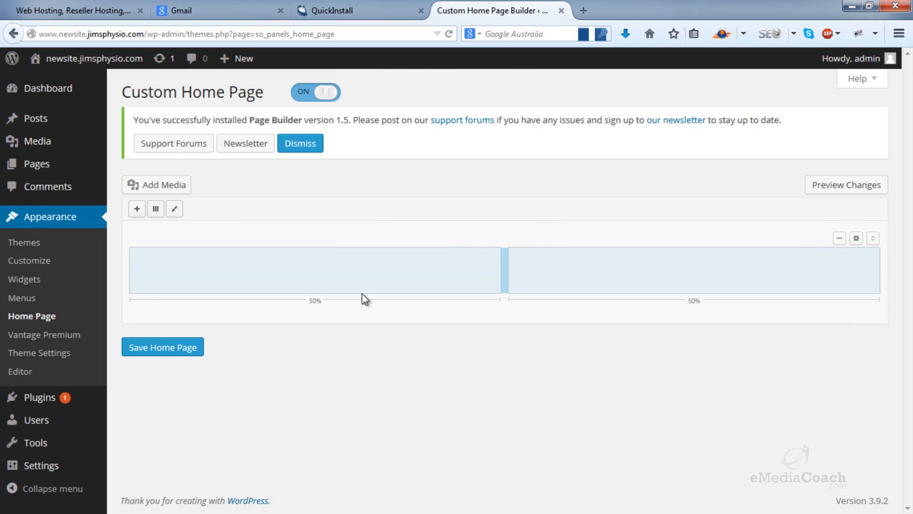
click(150, 212)
text(1)
click(524, 323)
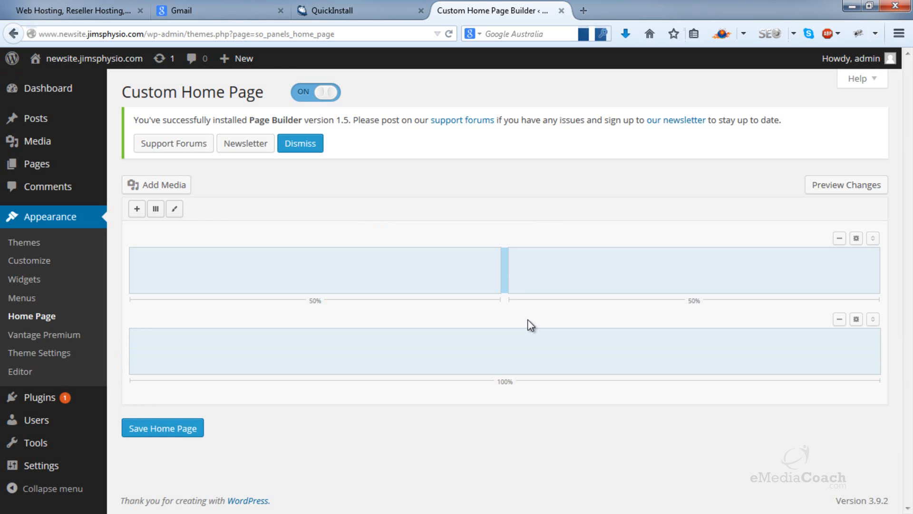
Step: Add a Vantage Headline widget to the first column of the 2-column row
click(137, 208)
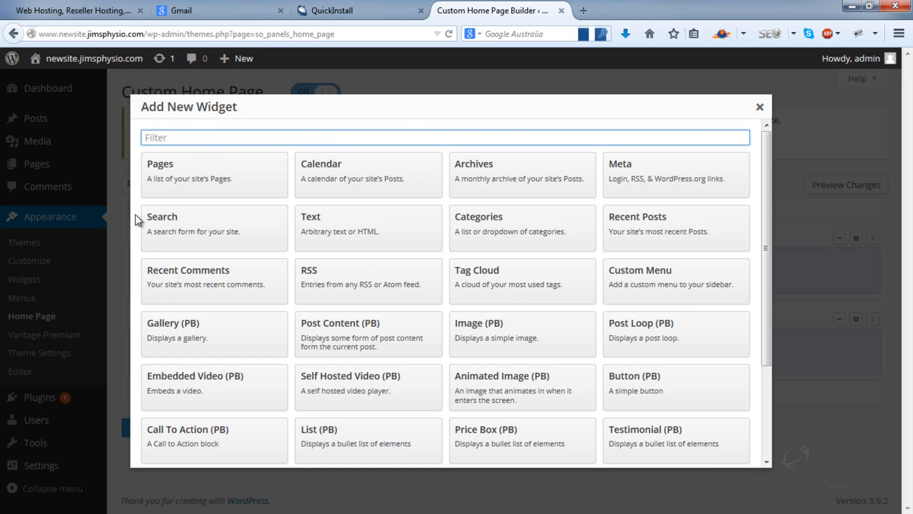
scroll(340, 244, down, 2)
scroll(340, 244, down, 1)
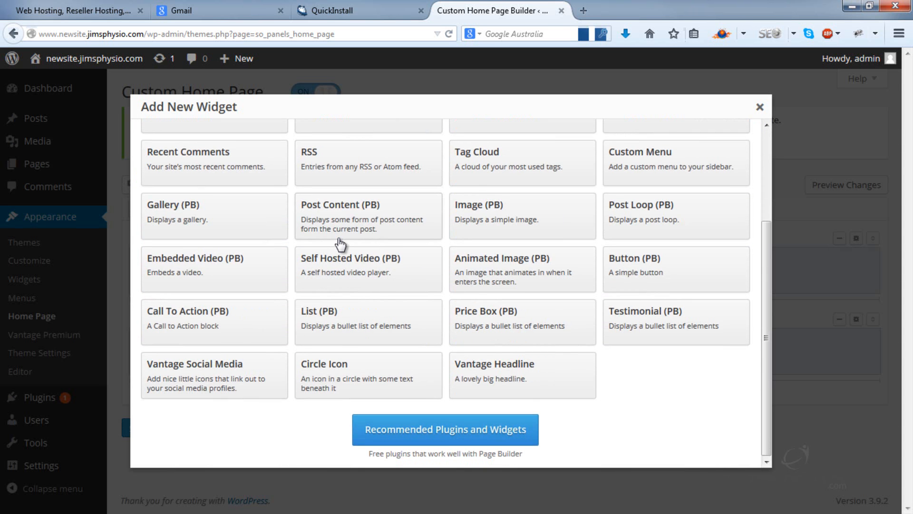
click(560, 373)
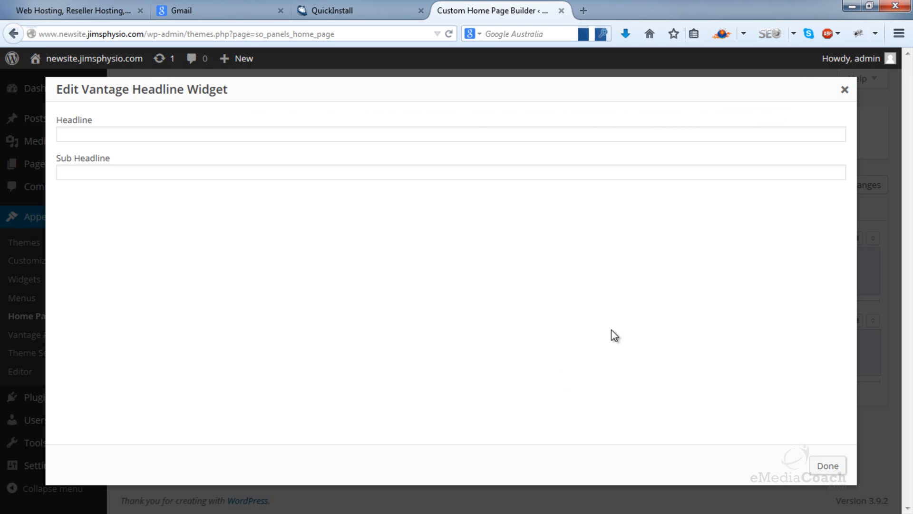
Step: Set the new widget's headline to "Who Are We?"
click(651, 136)
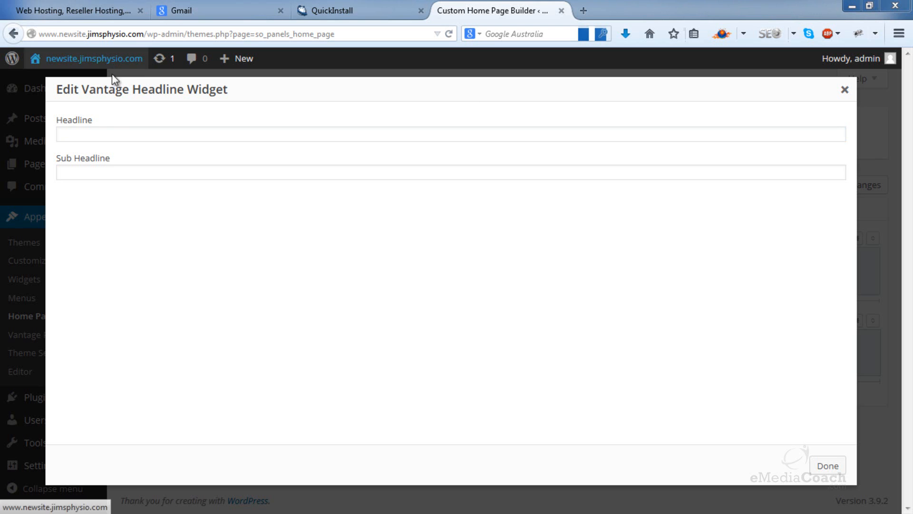
click(103, 131)
click(103, 131)
text(WHO ARE)
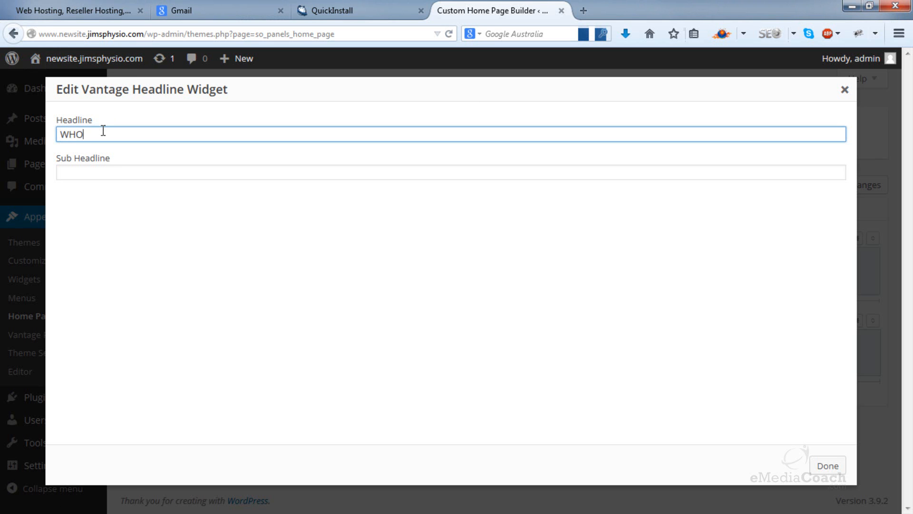
key(BackSpace)
key(BackSpace)
key(BackSpace)
key(BackSpace)
key(BackSpace)
key(BackSpace)
key(BackSpace)
text(Who a)
key(BackSpace)
text(Are We?)
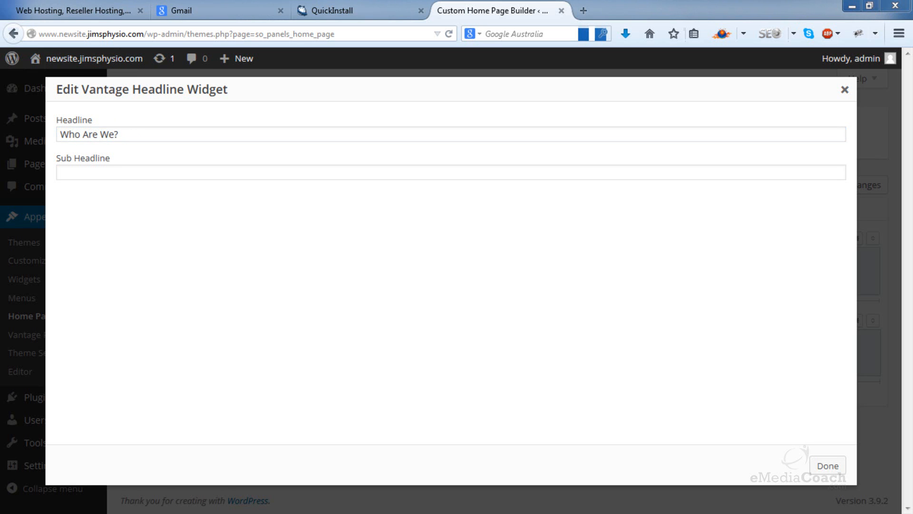
Step: Paste the copied Lorem ipsum placeholder text as the "Who Are We?" sub headline and finish editing the widget
right_click(122, 179)
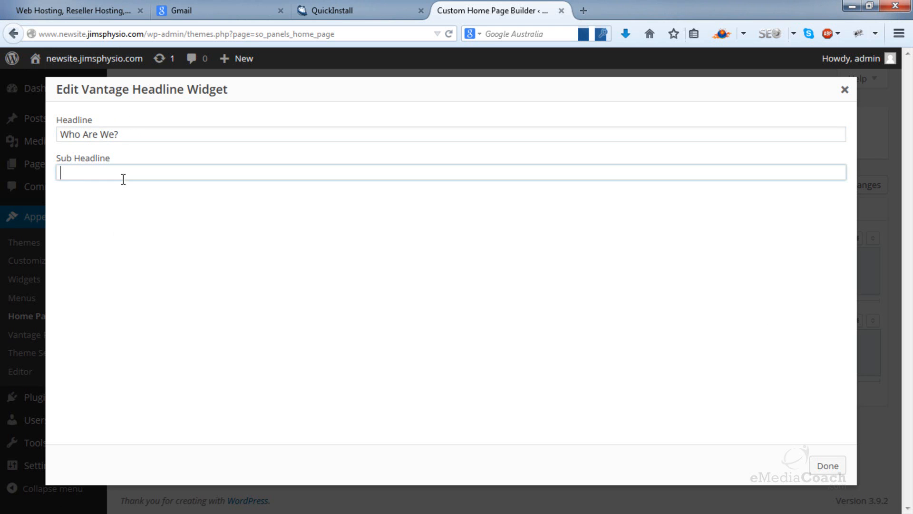
click(163, 252)
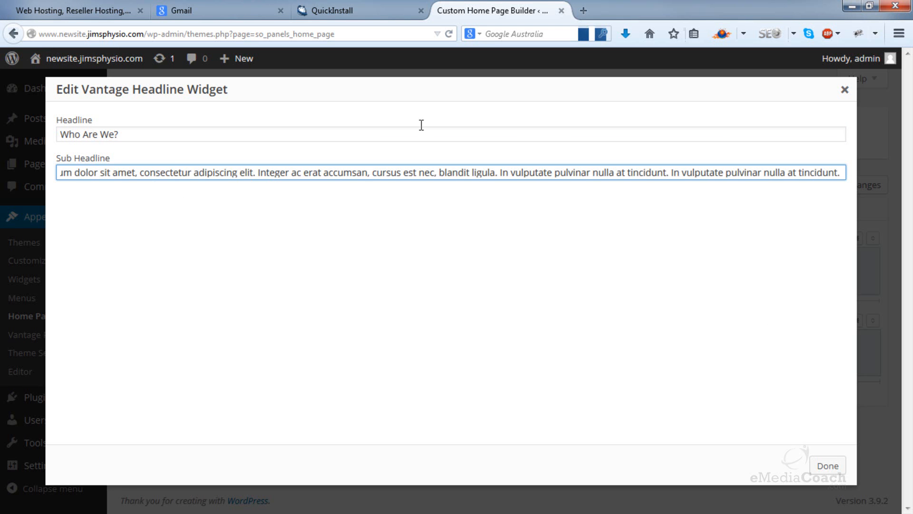
click(828, 466)
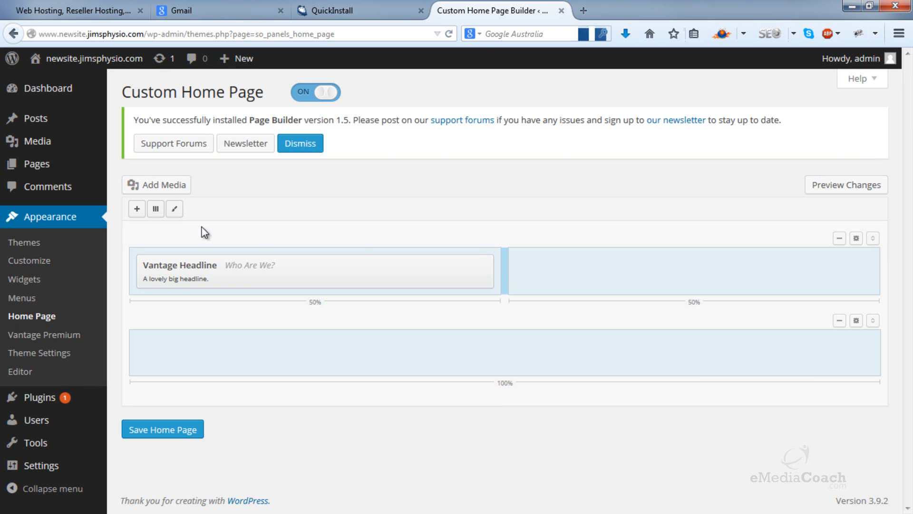
Step: Add a second Vantage Headline widget and move it into the empty second column of the 2-column row
click(138, 209)
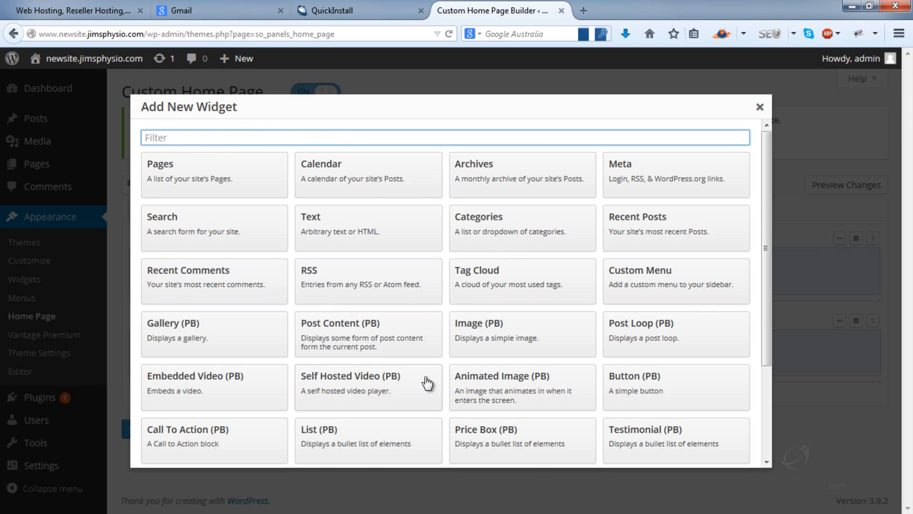
scroll(427, 380, down, 3)
click(493, 375)
click(475, 252)
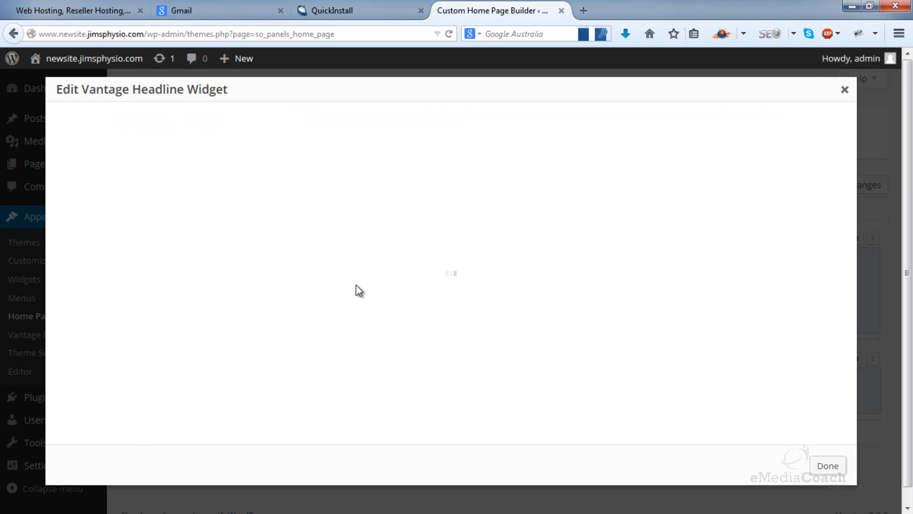
click(844, 89)
drag(343, 306, 711, 274)
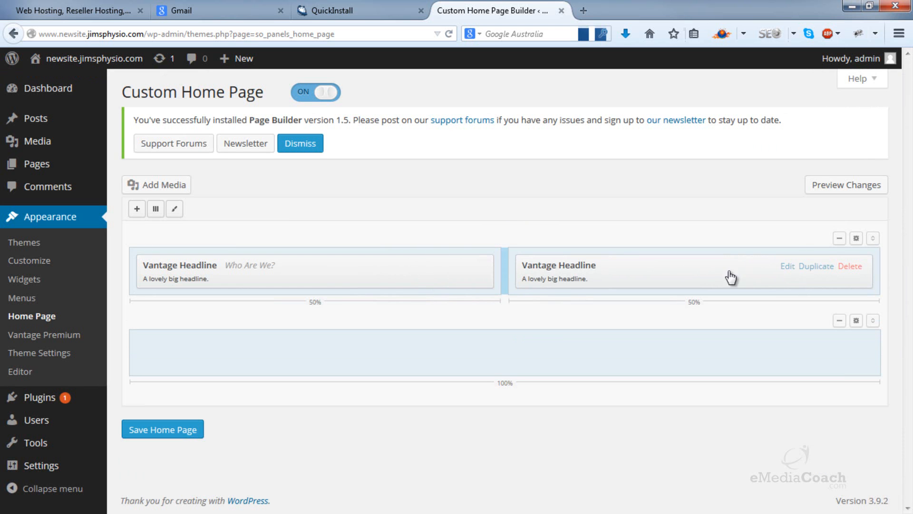
Step: Edit the second column's Vantage Headline widget and set its headline to "What Do We Do?"
click(787, 267)
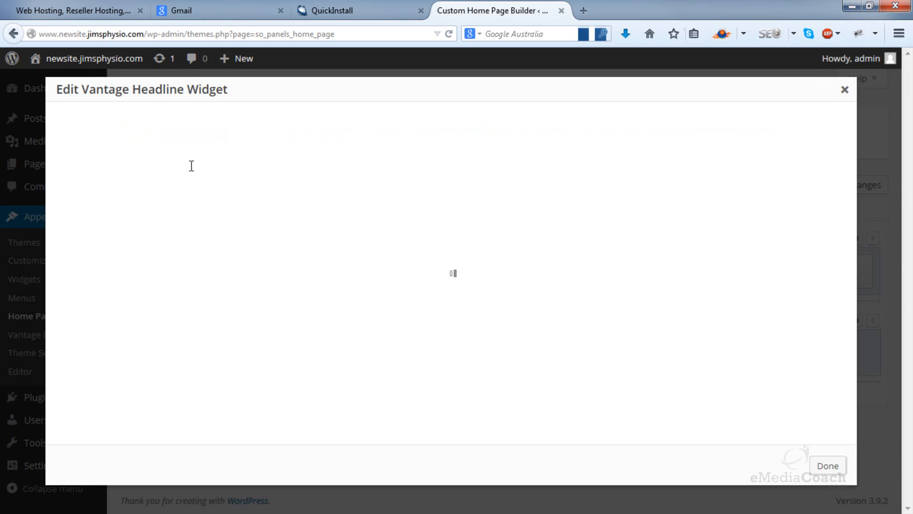
click(181, 139)
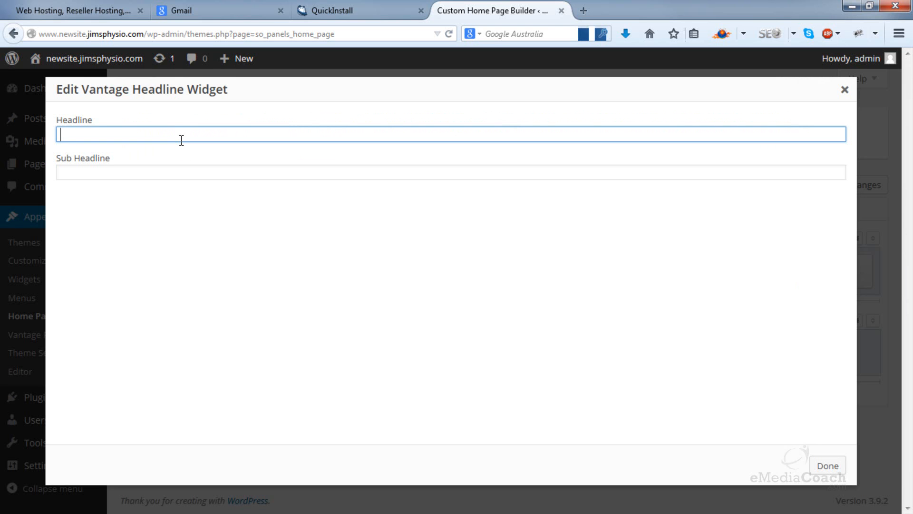
text(What Do We Do?)
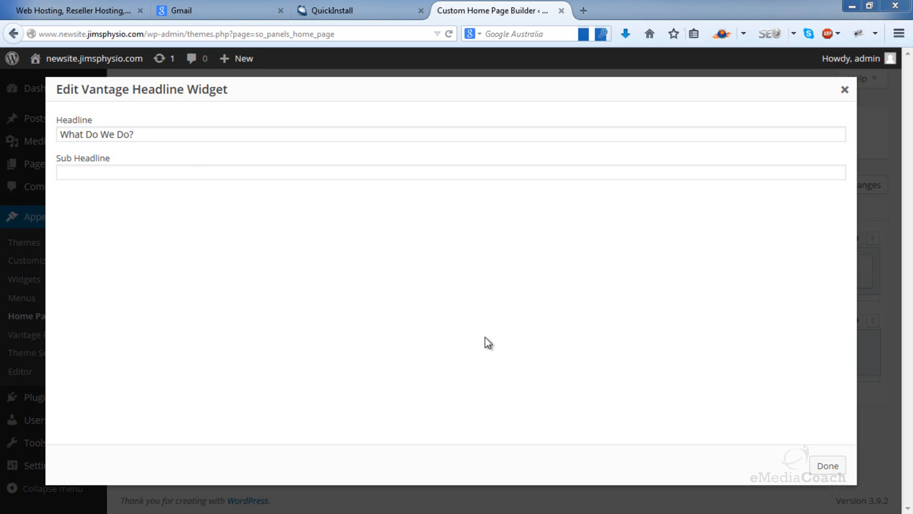
Step: Paste the Lorem ipsum placeholder text as the "What Do We Do?" sub headline, finish the widget, and save the home page
right_click(138, 171)
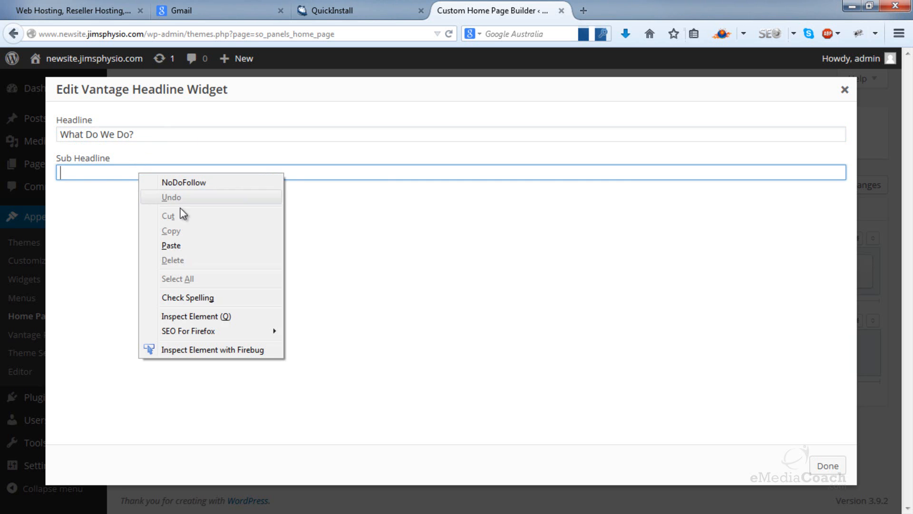
click(172, 244)
click(824, 466)
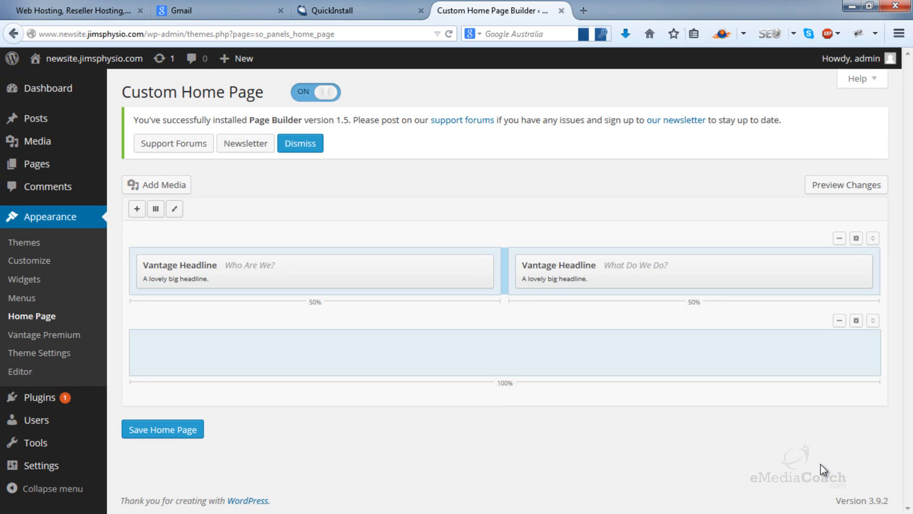
click(154, 431)
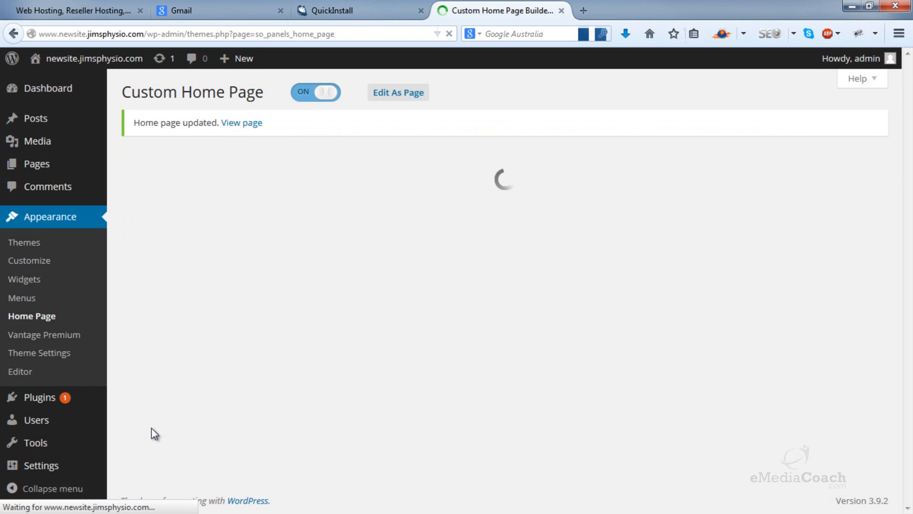
Step: Open the live site in a separate browser tab and check the two headline columns below the slider
mouse_move(90, 58)
right_click(87, 81)
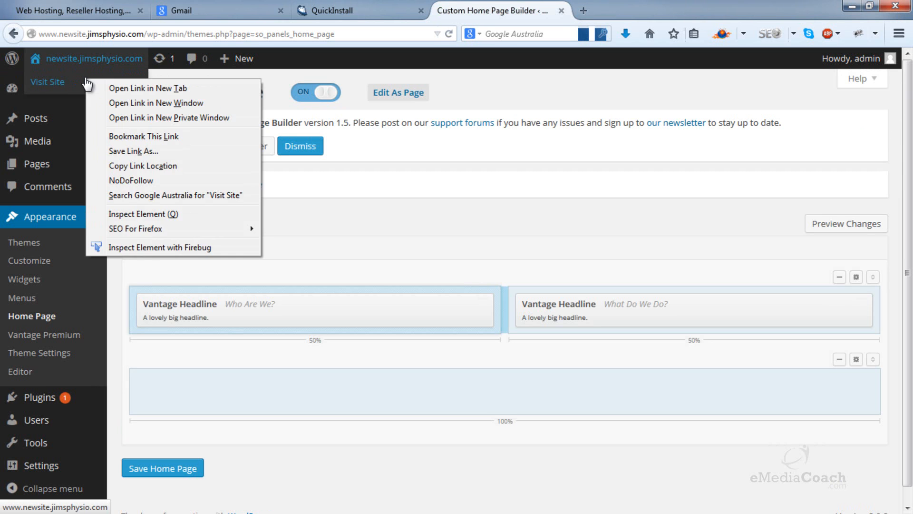
click(148, 88)
click(590, 9)
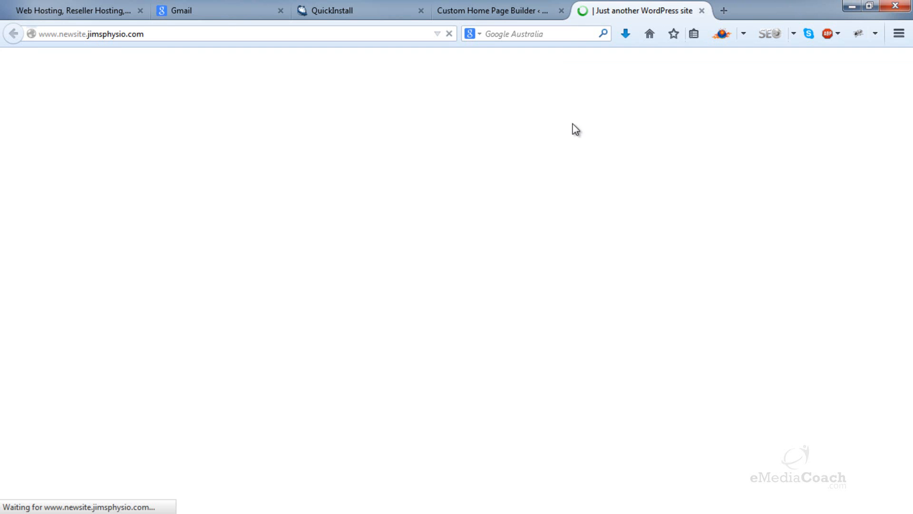
scroll(442, 212, down, 5)
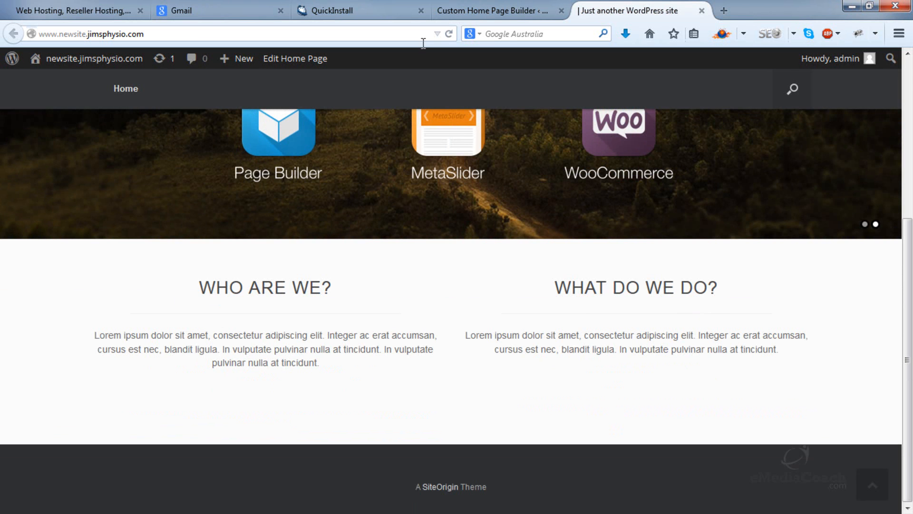
Step: Return to the Custom Home Page builder, add a Text widget, and move it into the empty full-width row
click(475, 12)
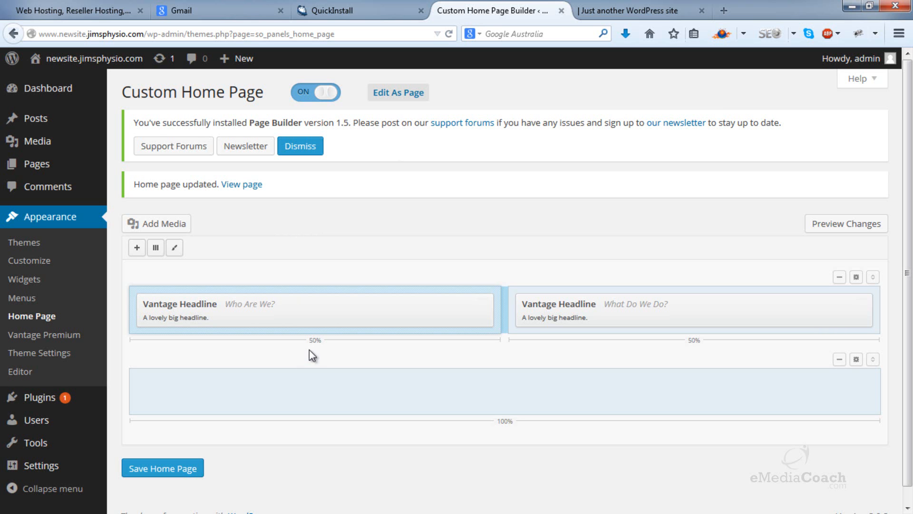
click(142, 248)
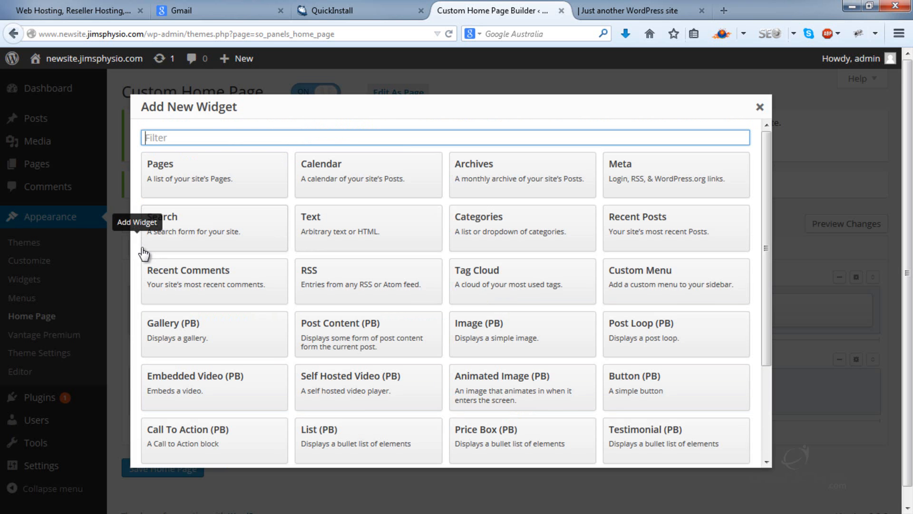
click(397, 232)
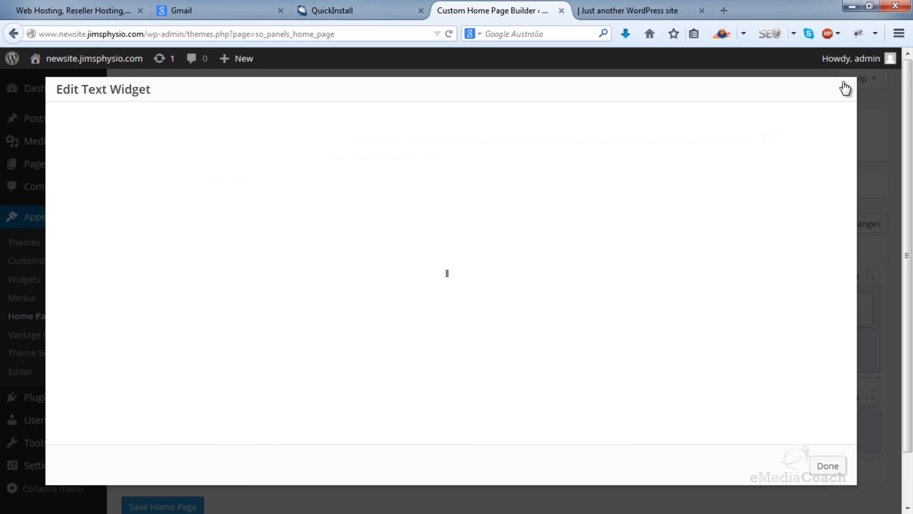
key(Escape)
drag(313, 344, 396, 420)
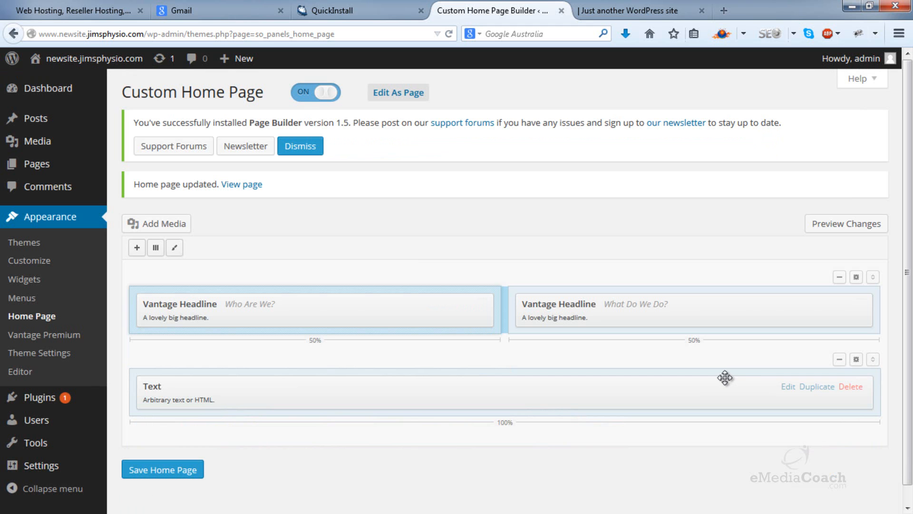
Step: Open google.com in a new browser tab, look up "google maps", and go to the Google Maps site
click(723, 10)
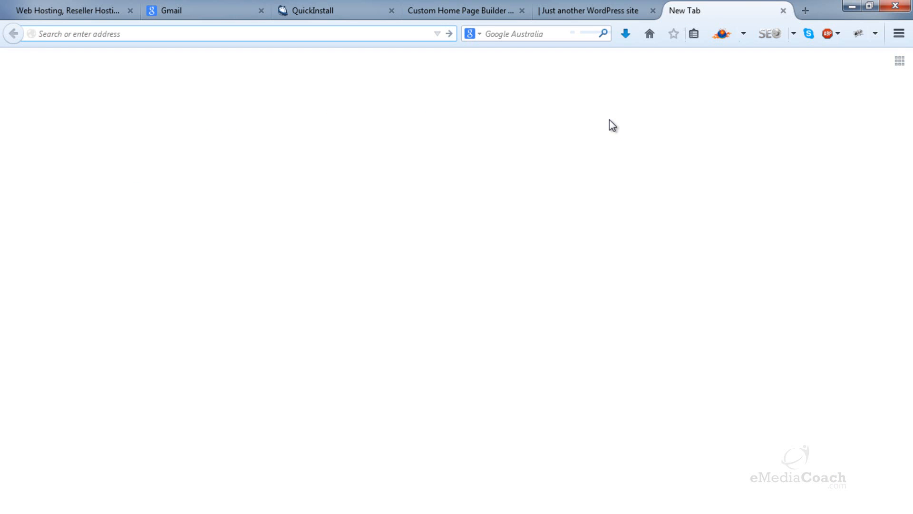
text(google.com)
key(Return)
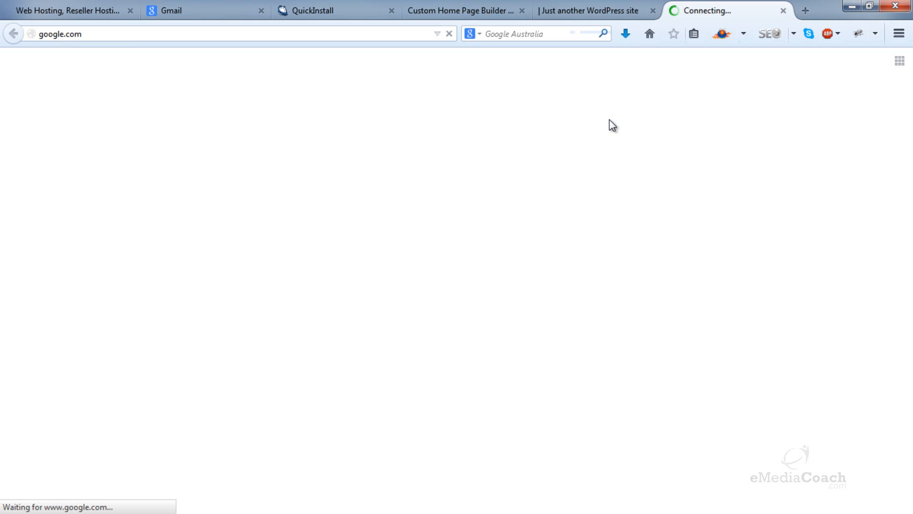
text(google maps)
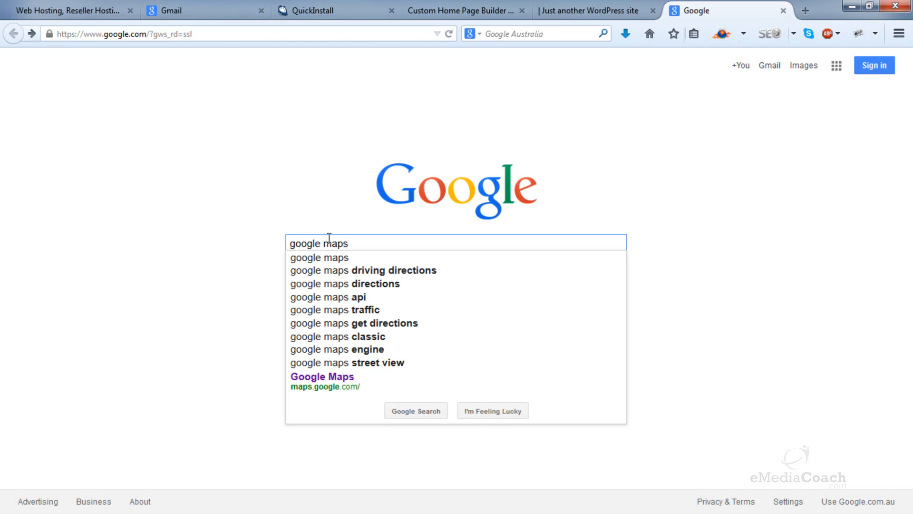
click(358, 376)
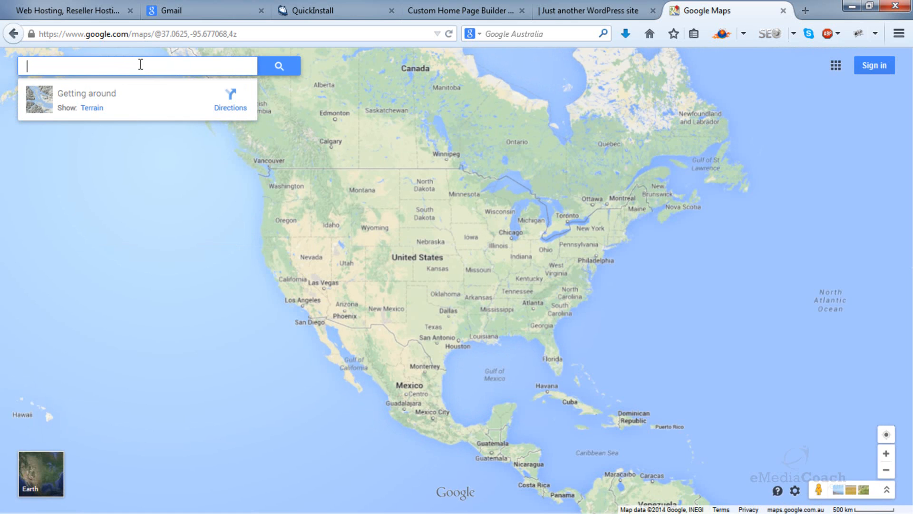
Step: Search the map for "5th Avenue New York" and choose the suggestion 5th Avenue, New York, NY
text(5th Avenu)
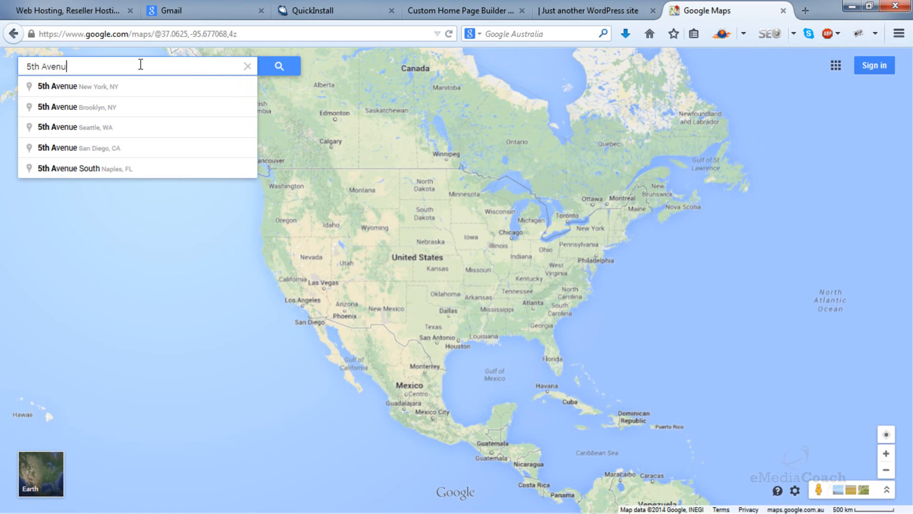
text(e New York)
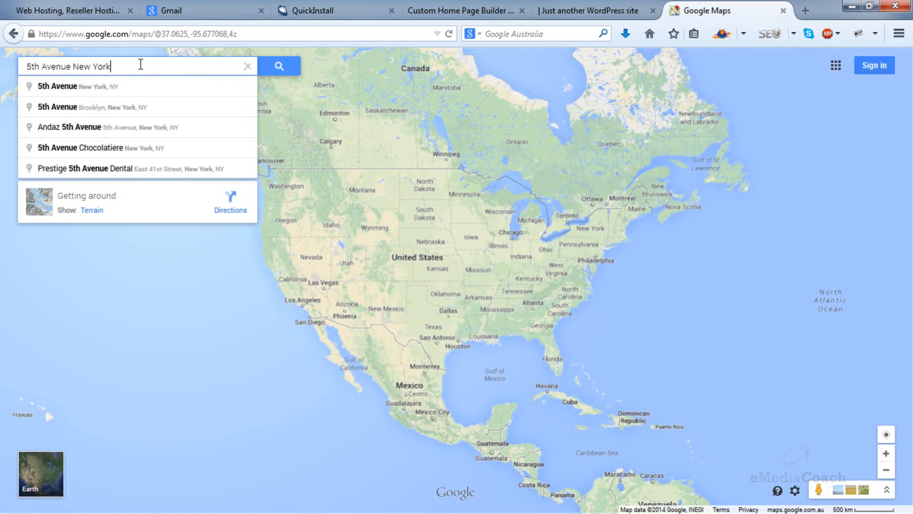
click(114, 87)
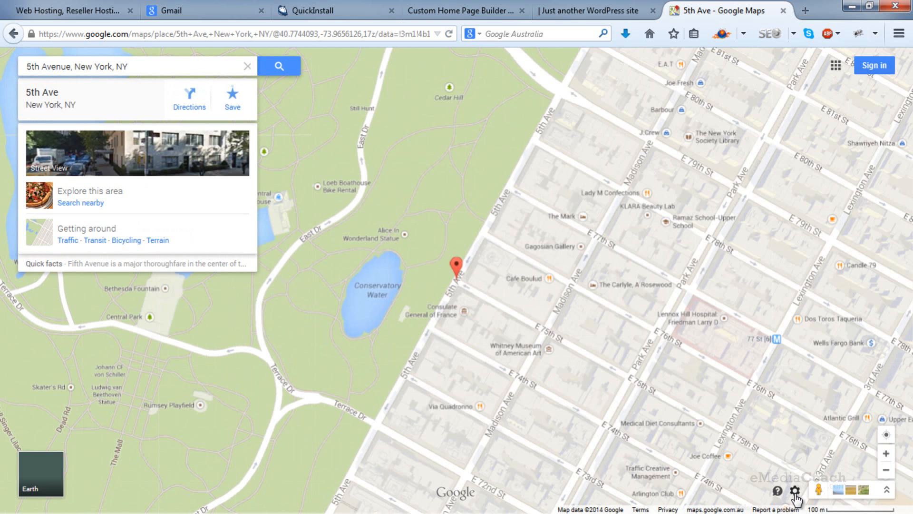
Step: Open the share and embed options for the 5th Avenue map and display its embed code
click(794, 491)
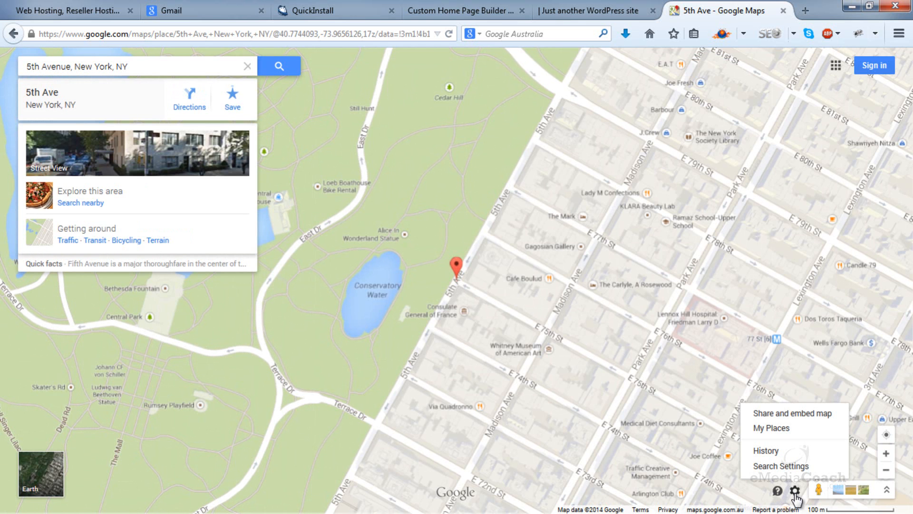
click(801, 417)
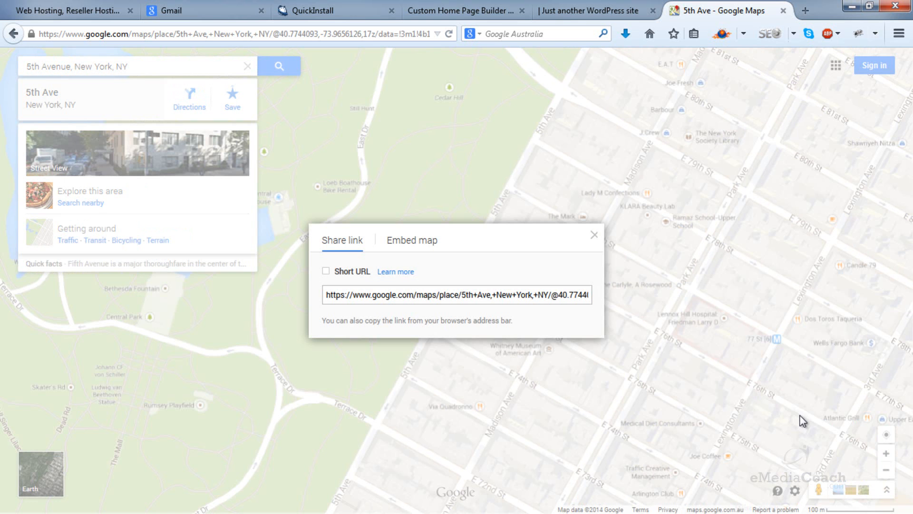
click(398, 242)
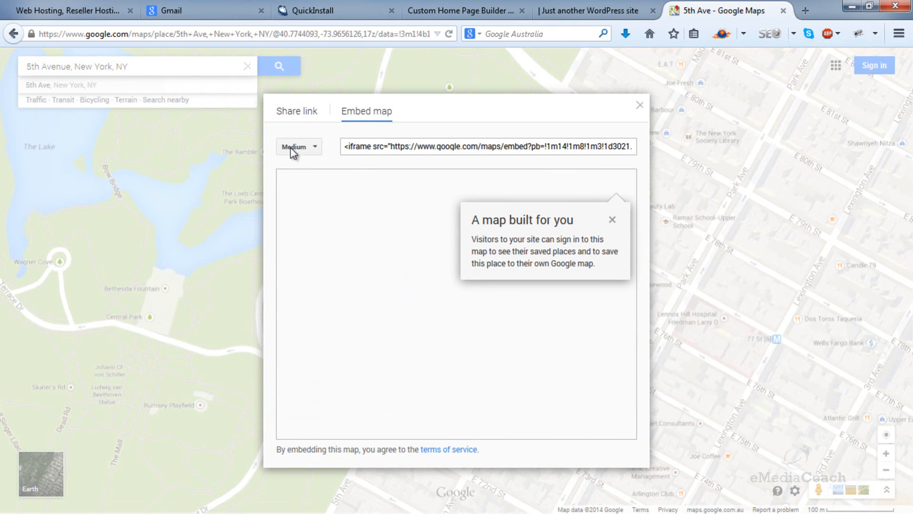
Step: Set the embedded 5th Avenue map to a custom size of 1200 x 350
click(294, 147)
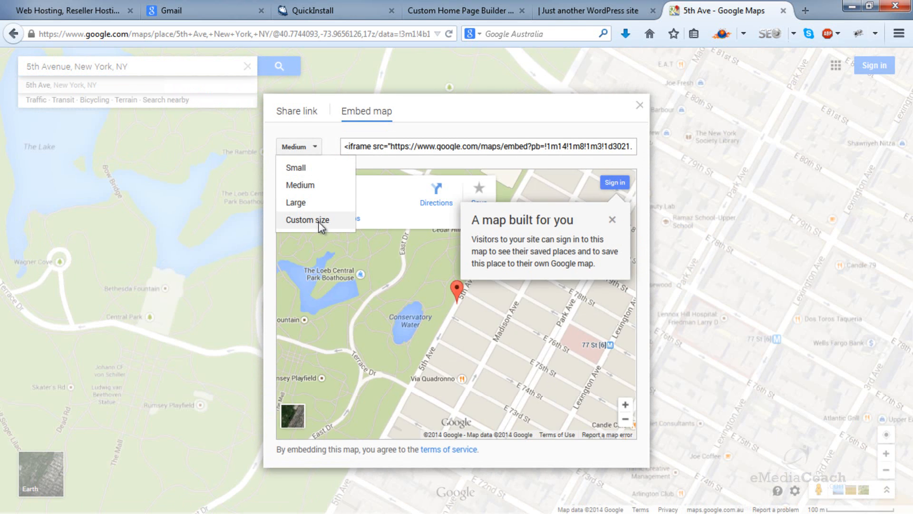
click(308, 220)
drag(386, 272, 275, 255)
text(1200)
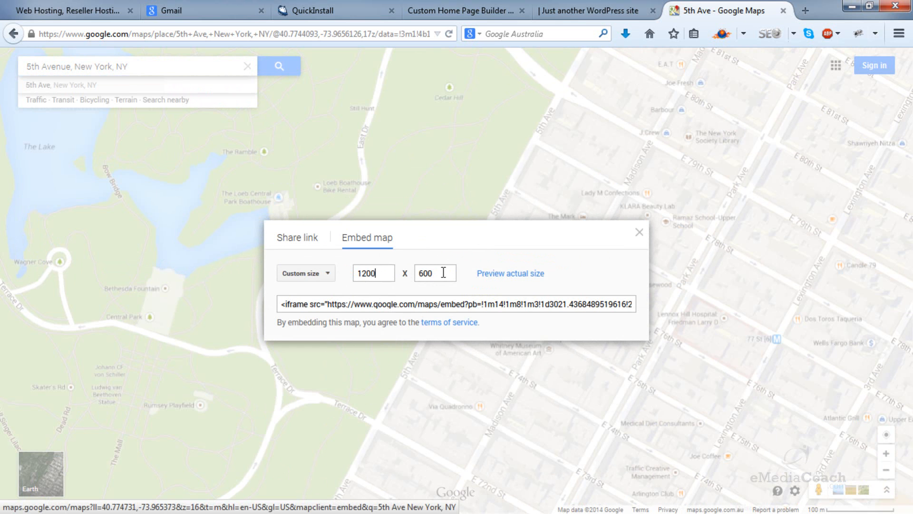
drag(443, 273, 399, 269)
text(350)
Step: Copy the map's embed code and paste it into the Text widget's content on the Custom Home Page
click(345, 303)
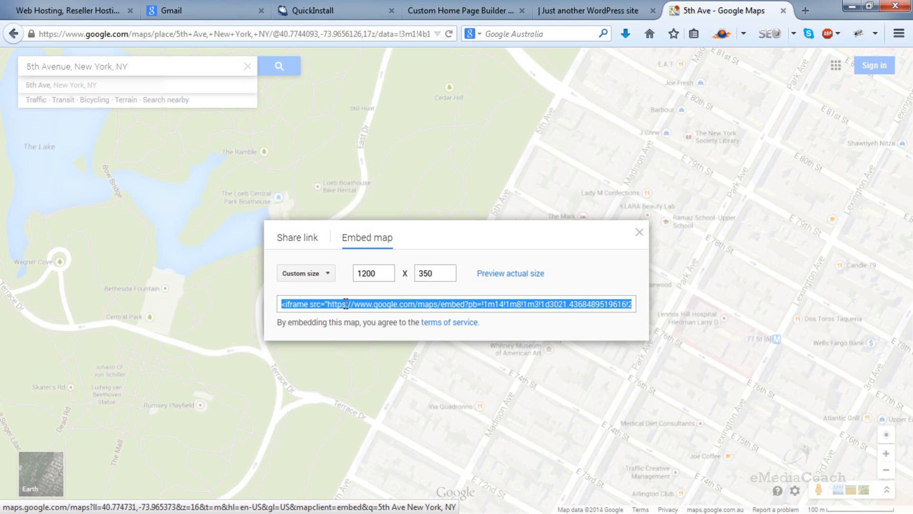
right_click(345, 304)
click(378, 362)
click(579, 11)
click(475, 10)
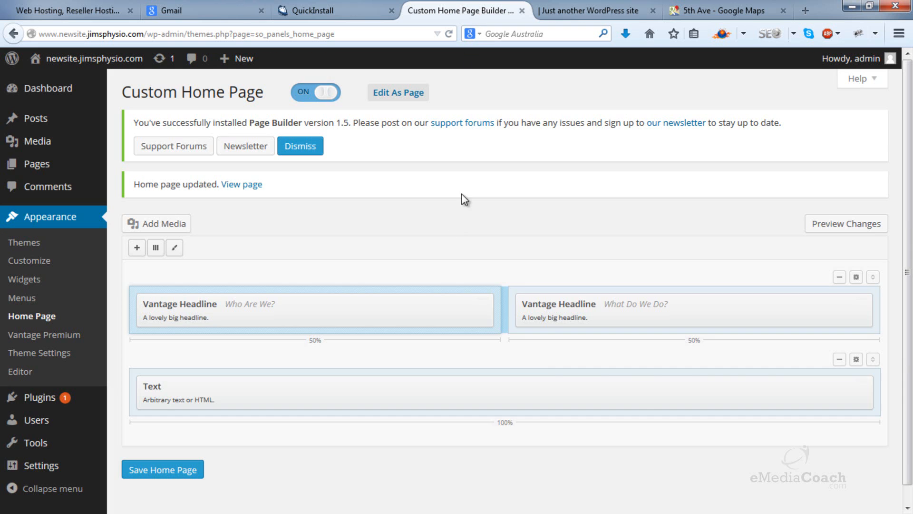
click(785, 386)
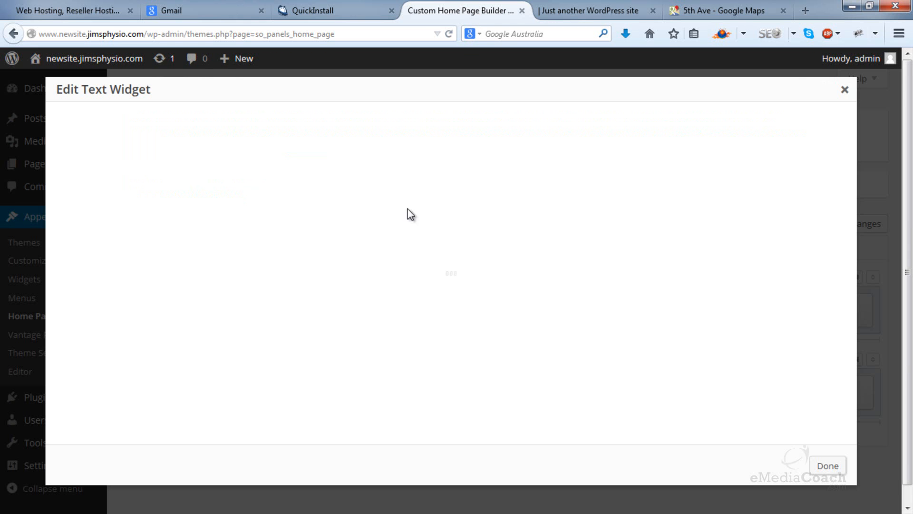
right_click(242, 194)
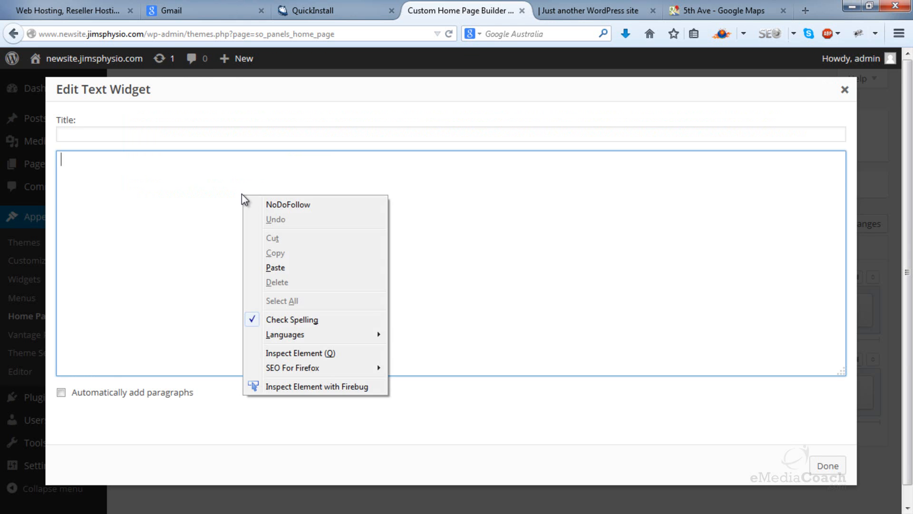
click(321, 272)
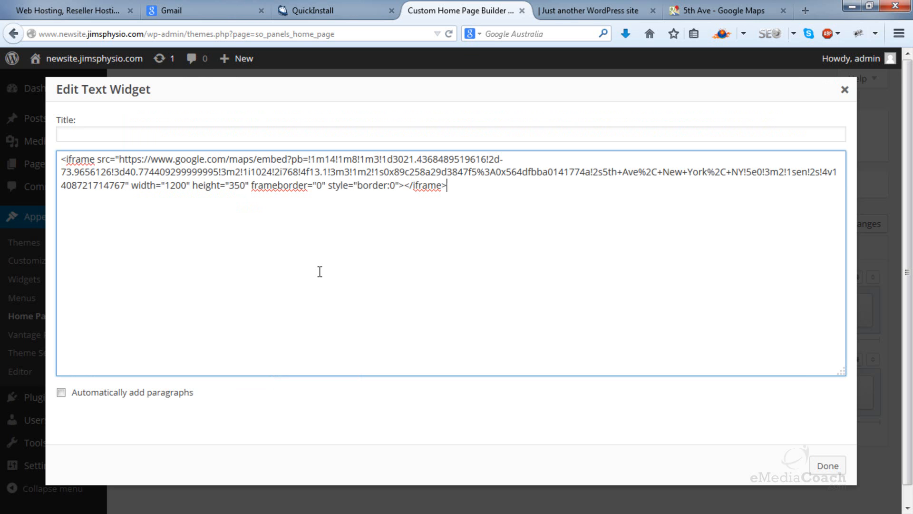
Step: Title the Text widget "Our Location:" and save the home page
click(264, 136)
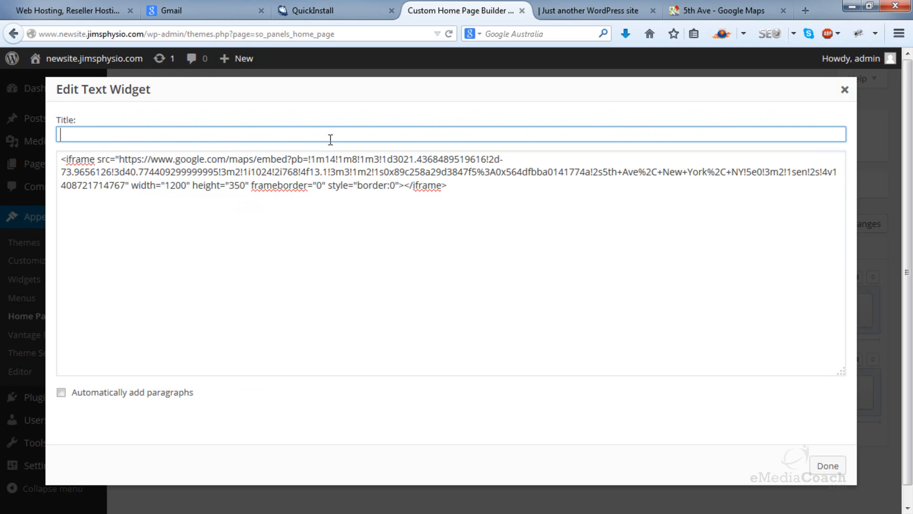
text(Our Location:)
click(829, 465)
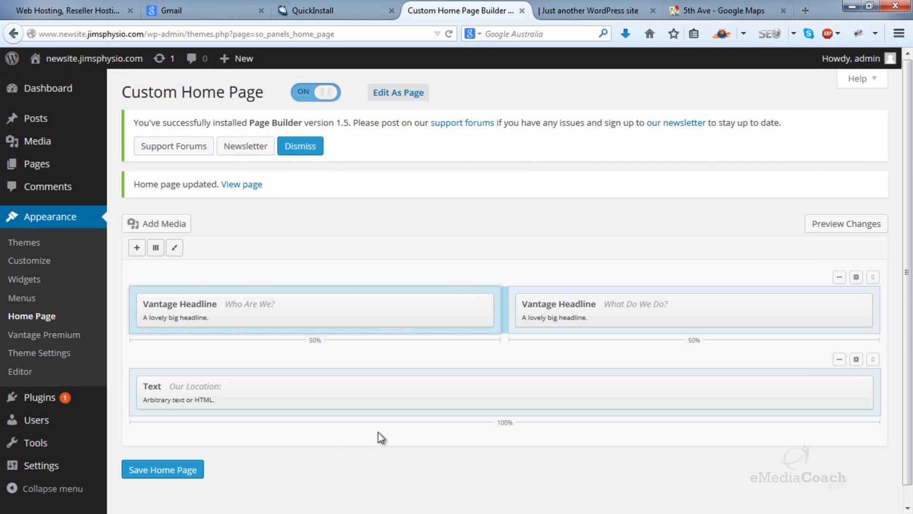
click(188, 470)
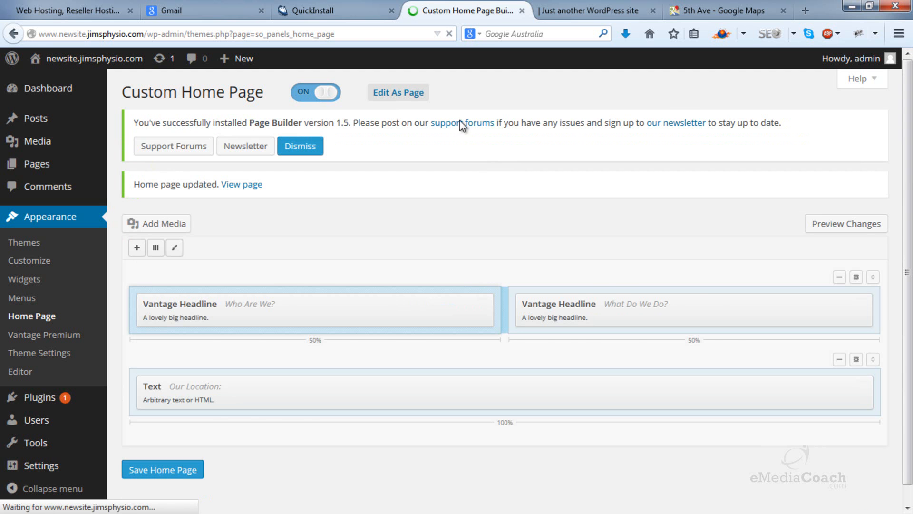
Step: Reload the live site and examine the home page's headlines and embedded map, panning the map slightly
click(585, 5)
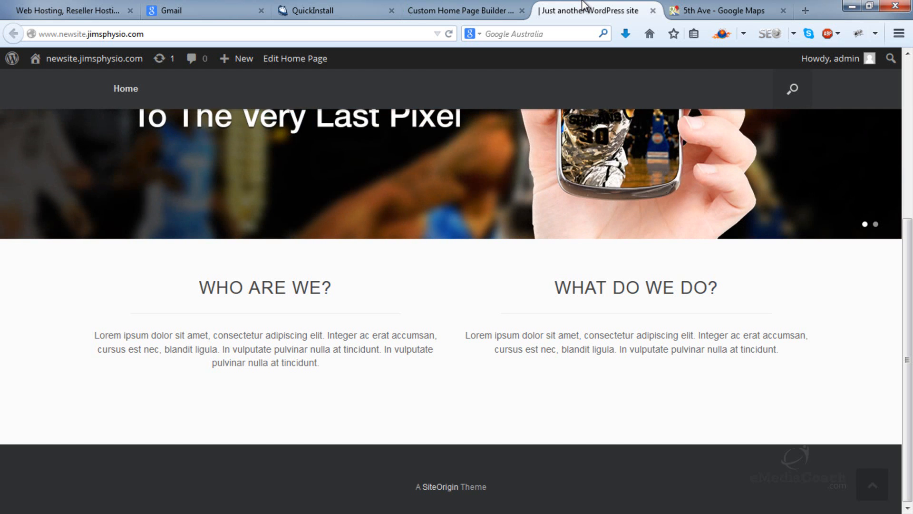
key(F5)
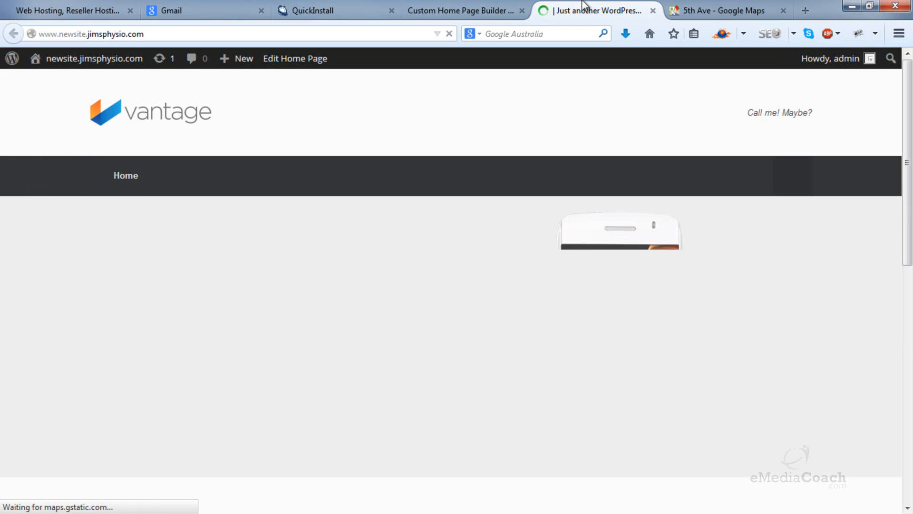
scroll(560, 77, down, 10)
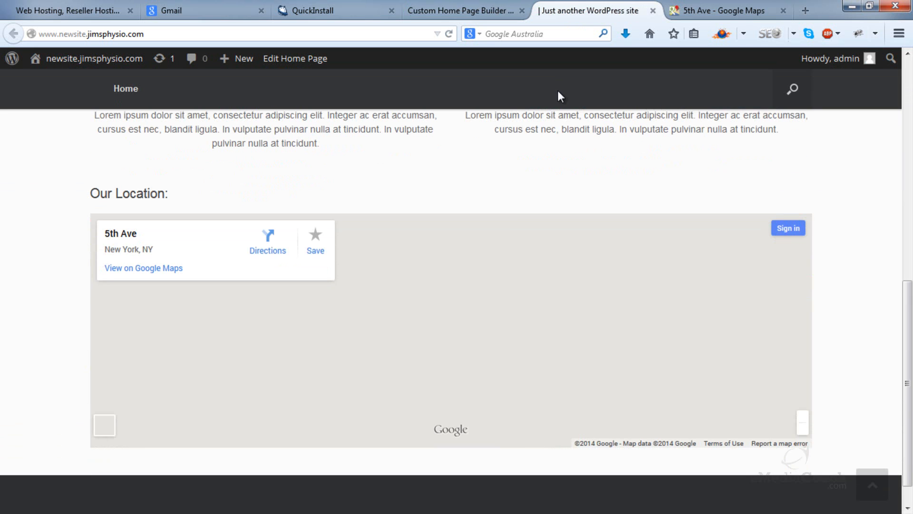
scroll(632, 153, up, 8)
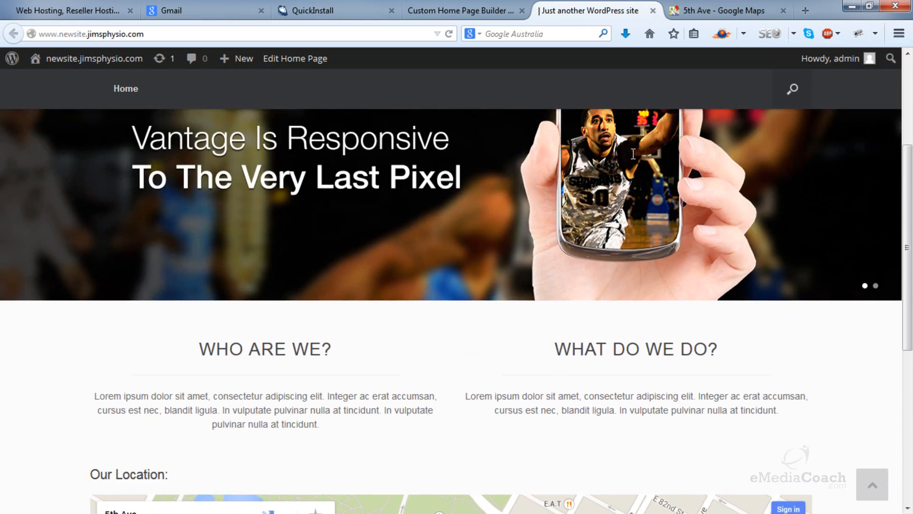
scroll(632, 153, down, 6)
scroll(632, 153, down, 2)
scroll(632, 159, up, 3)
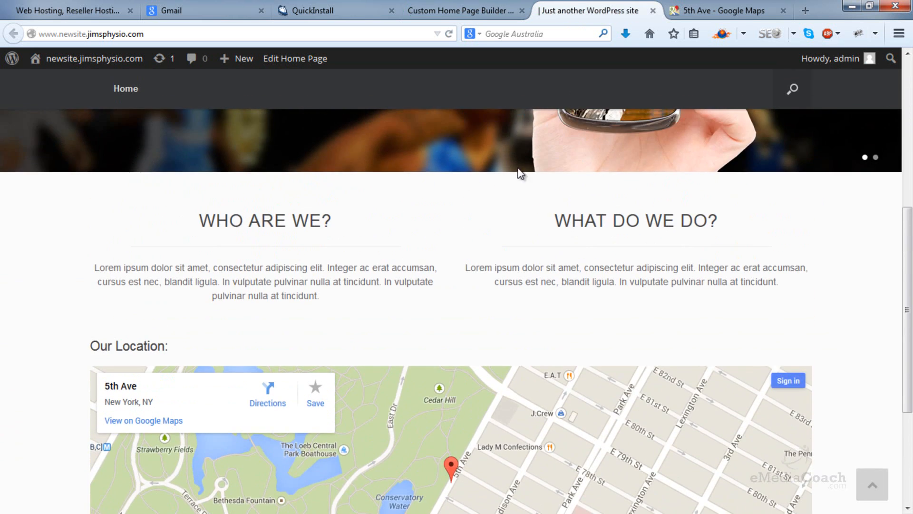
scroll(570, 260, down, 4)
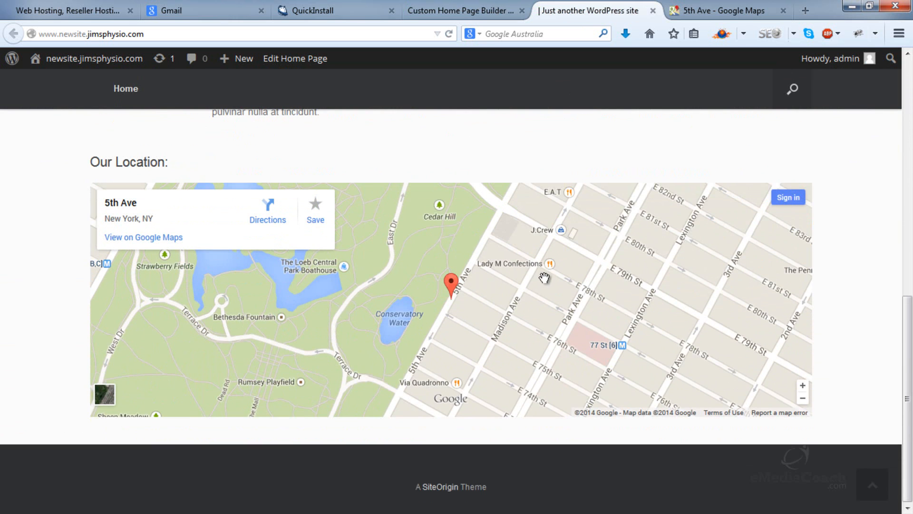
drag(542, 275, 530, 281)
scroll(522, 202, up, 3)
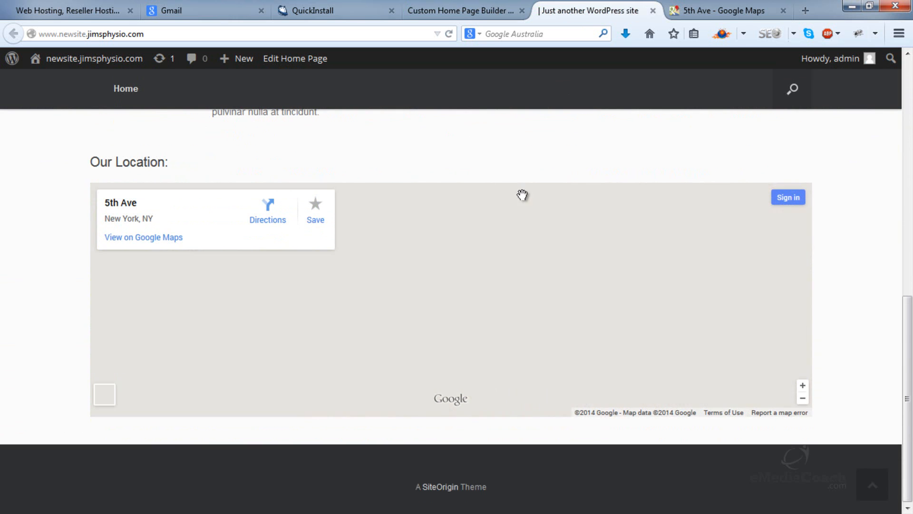
scroll(529, 150, up, 5)
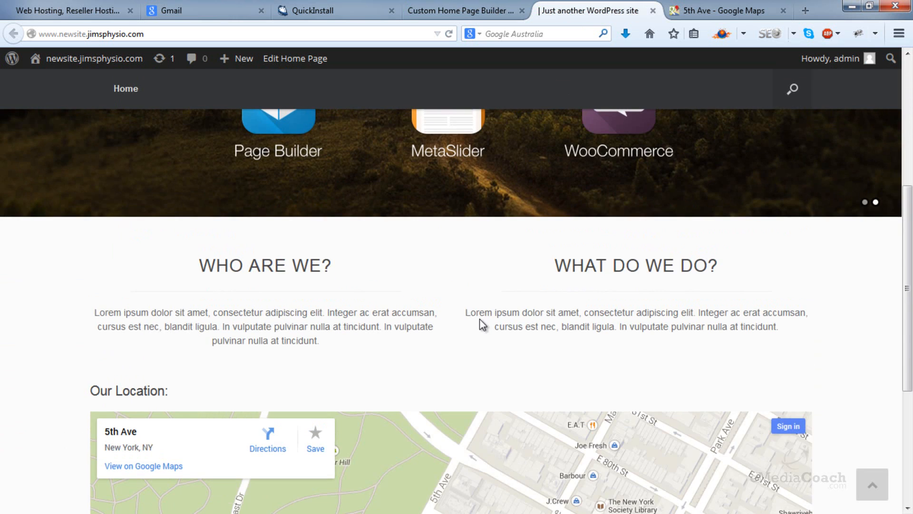
scroll(545, 347, down, 2)
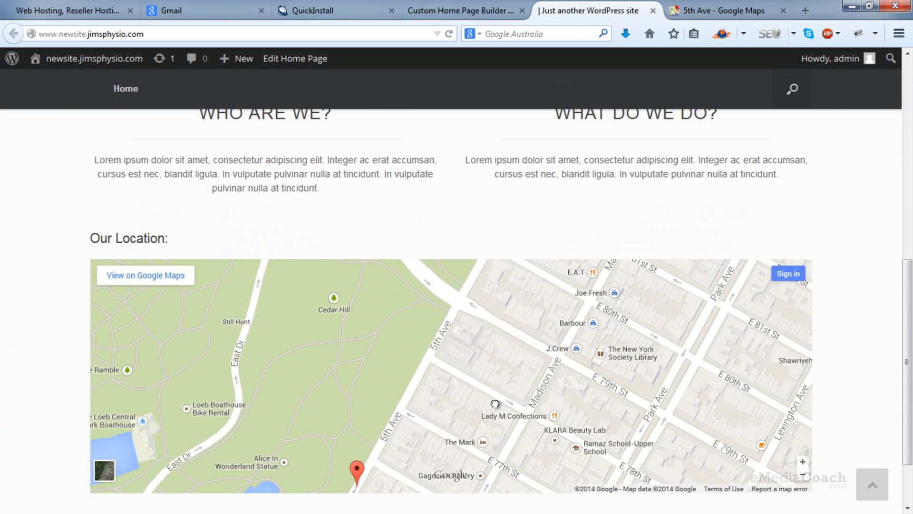
scroll(534, 398, up, 6)
scroll(528, 391, down, 5)
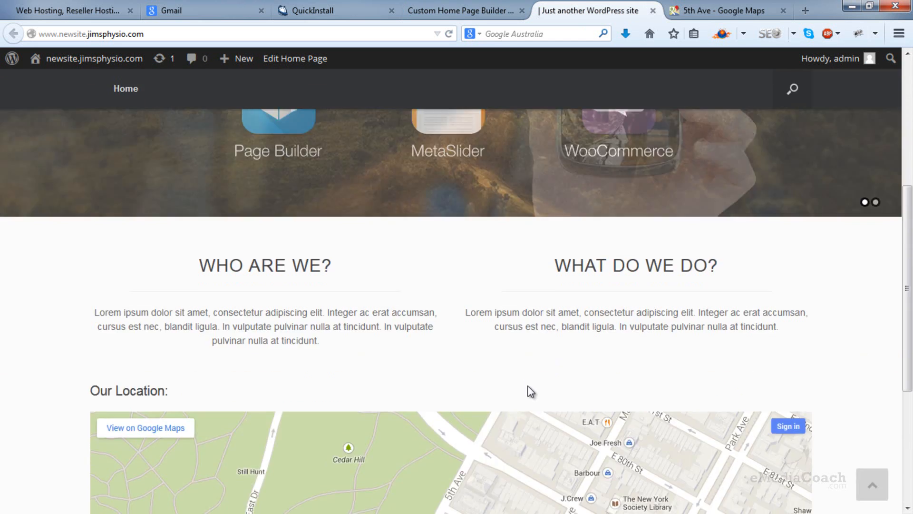
scroll(526, 384, up, 6)
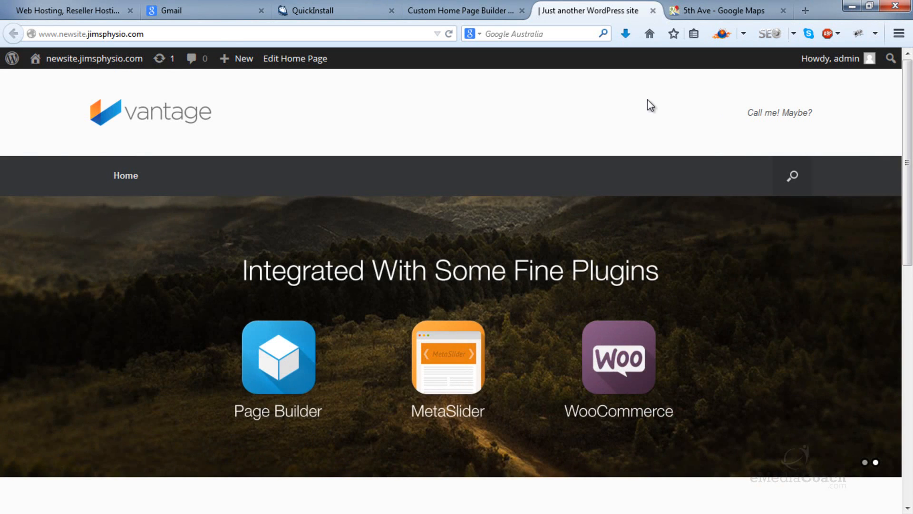
Step: In the Vantage theme's layout settings, set Masthead Menu to Empty Menu and save the settings
click(419, 6)
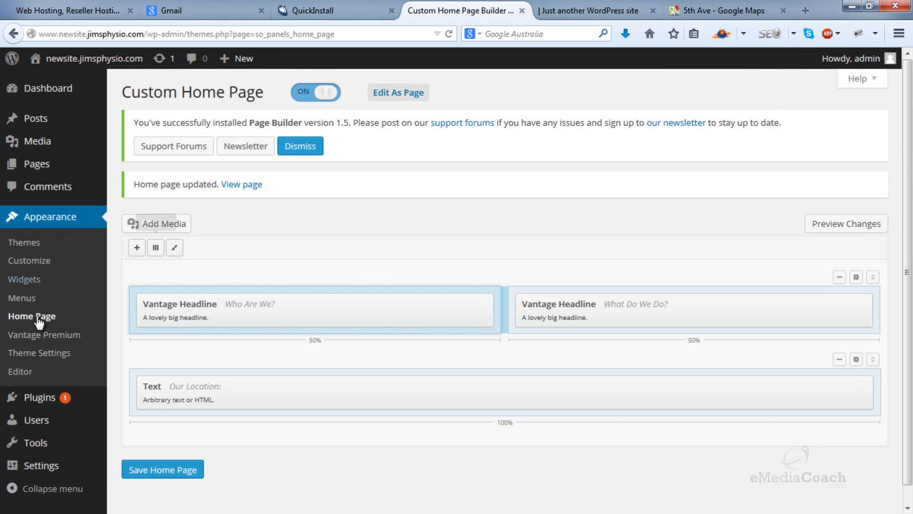
click(21, 356)
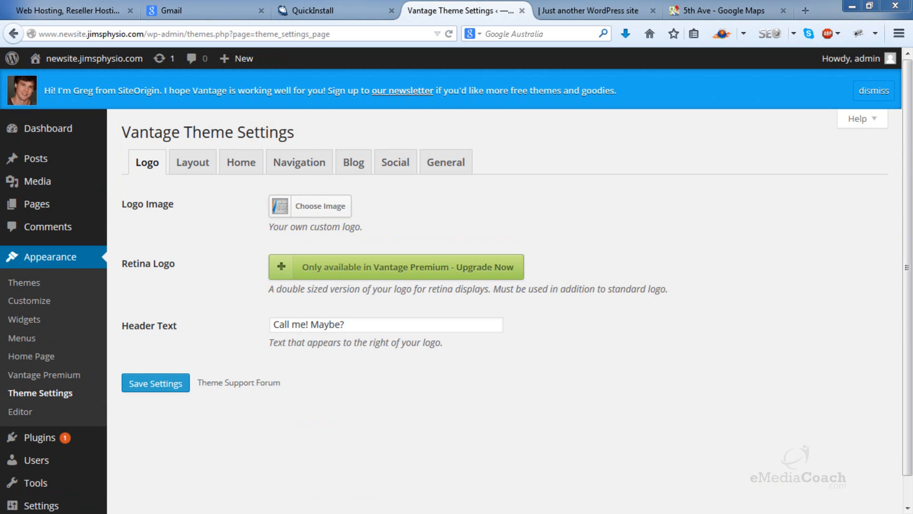
click(209, 170)
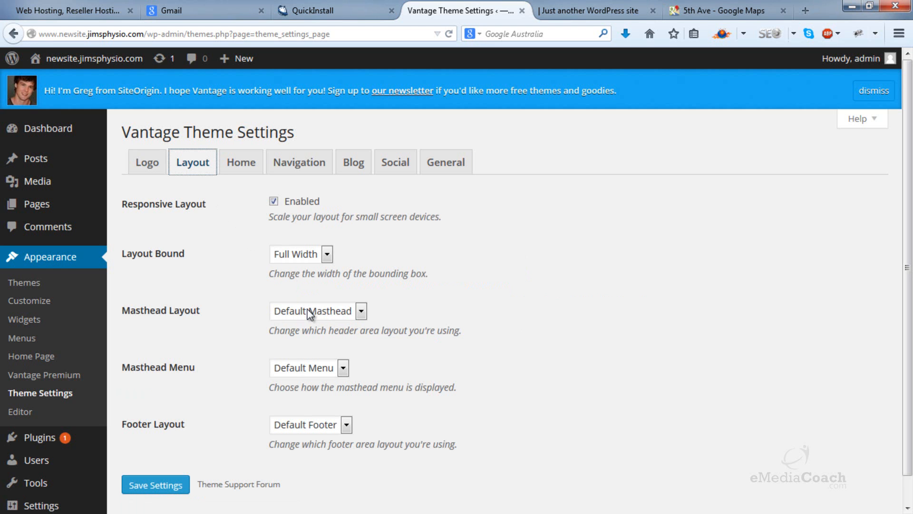
click(314, 372)
click(314, 400)
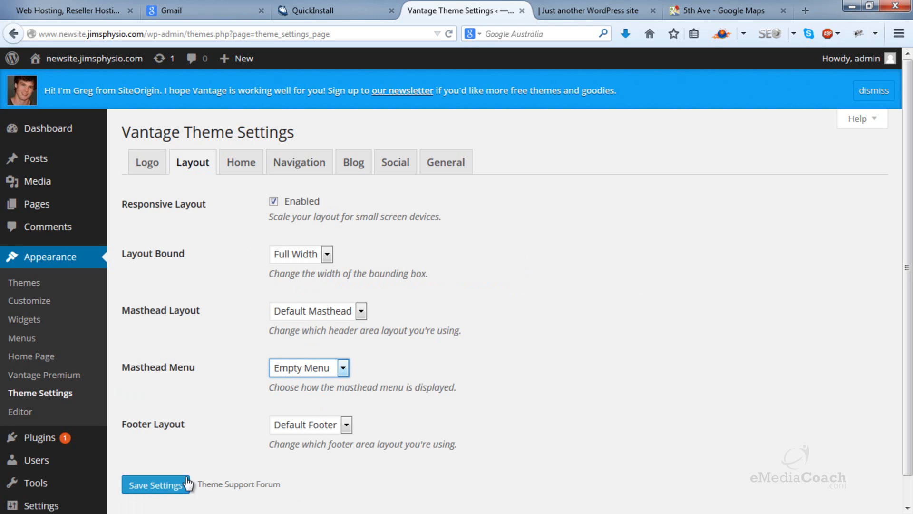
click(169, 490)
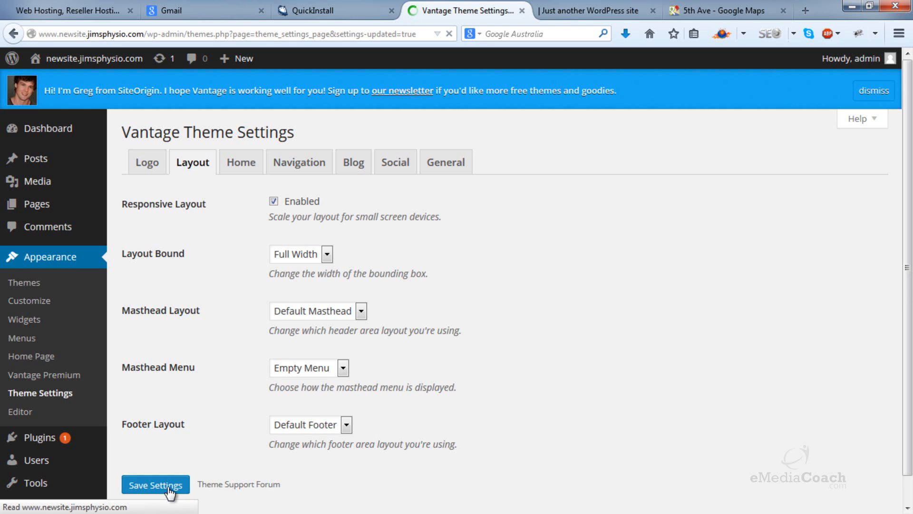
Step: Set Layout Bound to Boxed, save the theme settings, and reload the live site to check the layout
click(301, 292)
click(307, 312)
scroll(281, 312, down, 3)
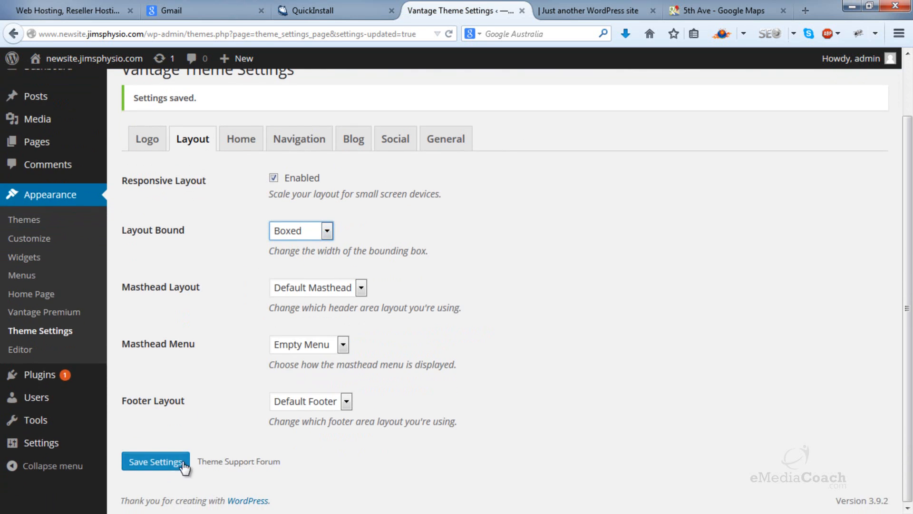
click(177, 463)
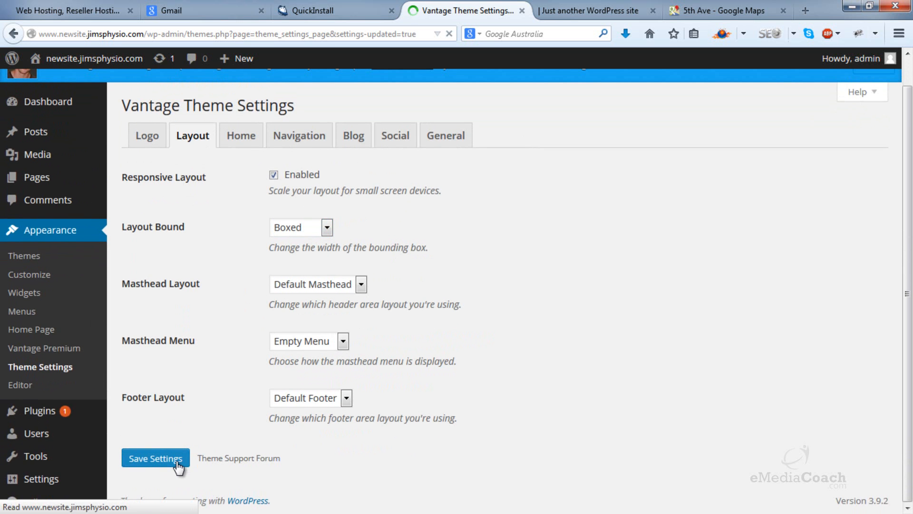
click(593, 5)
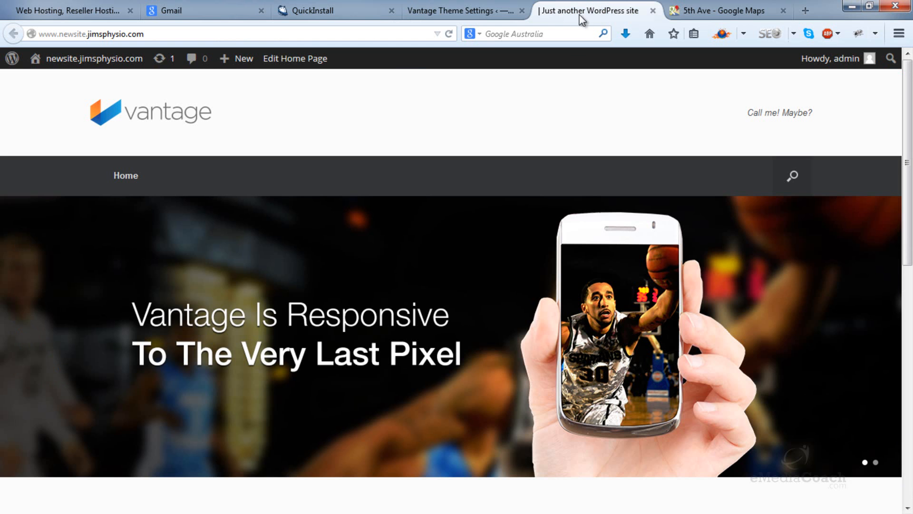
click(447, 35)
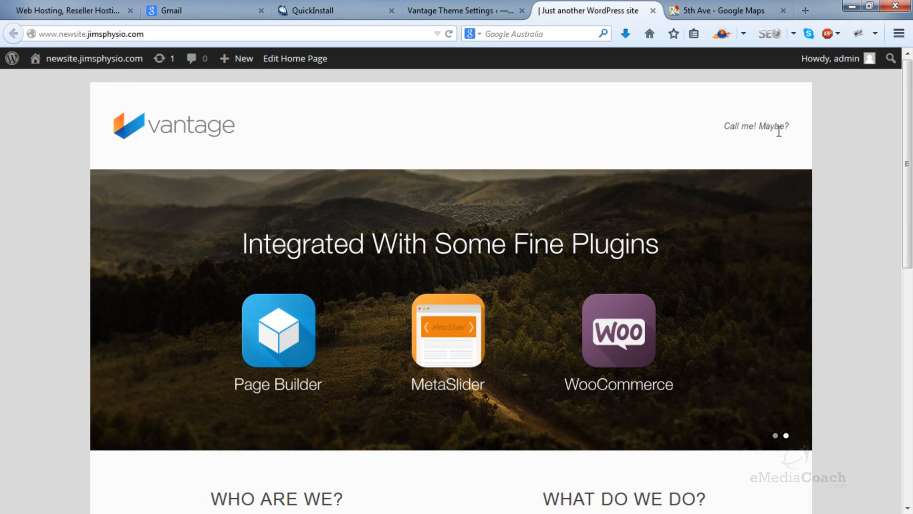
Step: Add a Custom Menu widget to the Header widget area and follow its link for creating a menu
click(436, 4)
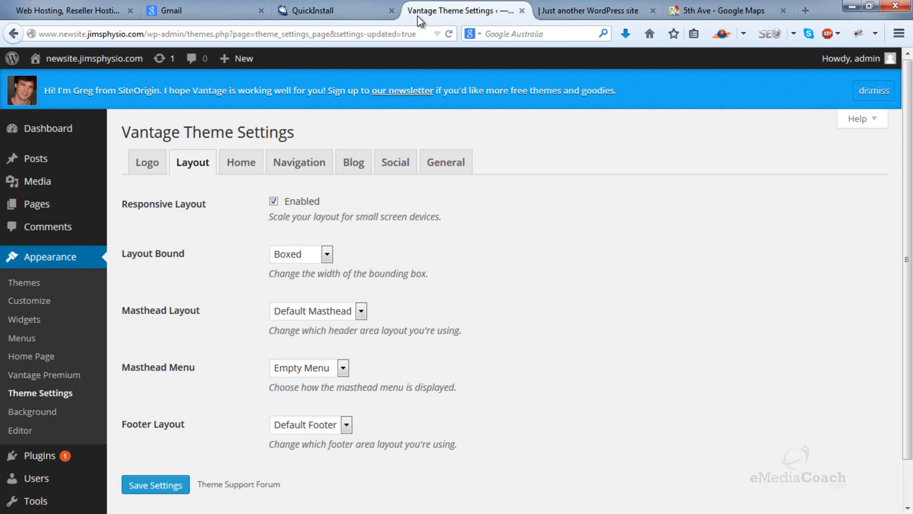
click(22, 325)
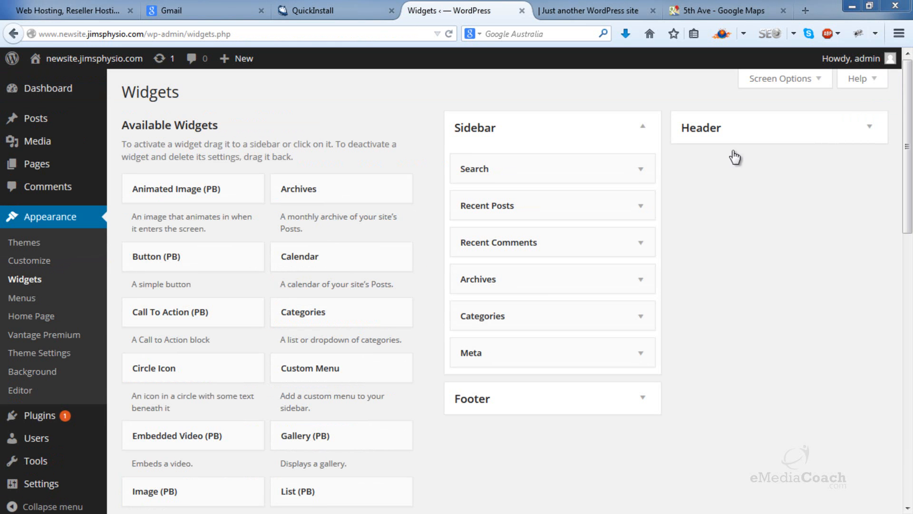
click(869, 127)
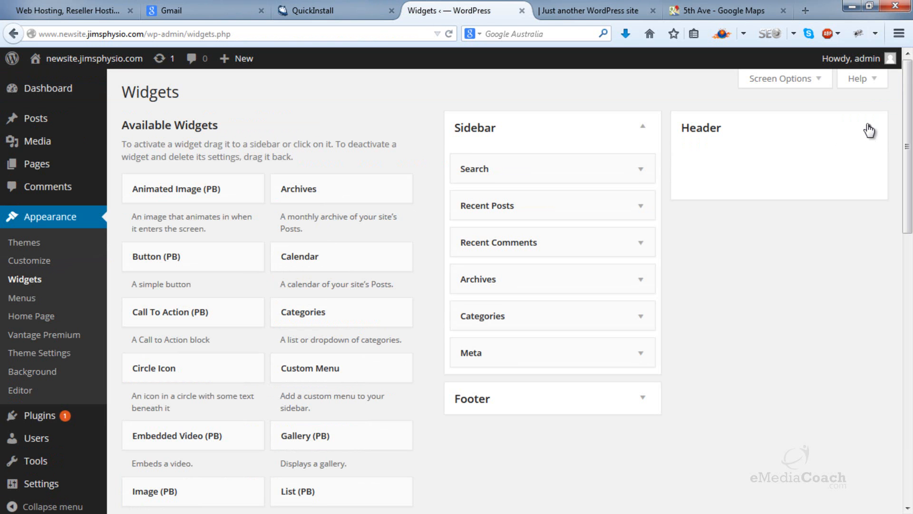
drag(383, 373, 771, 165)
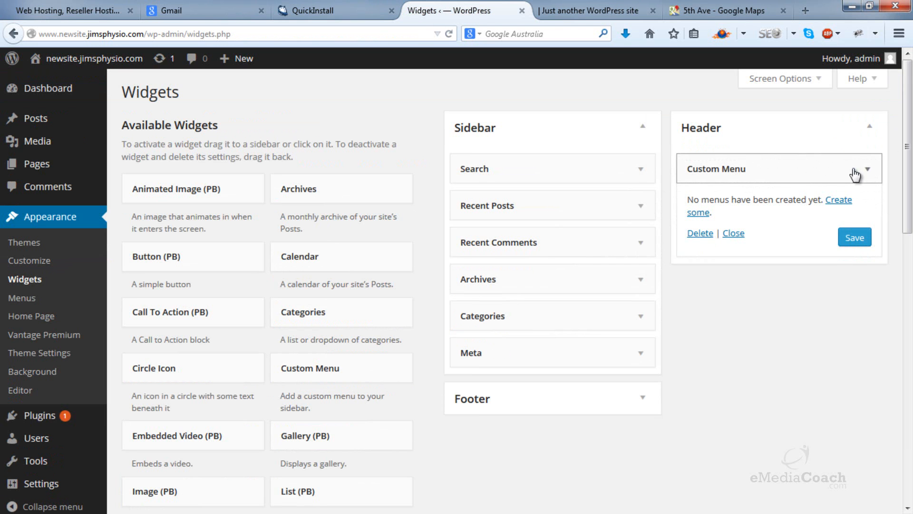
click(837, 202)
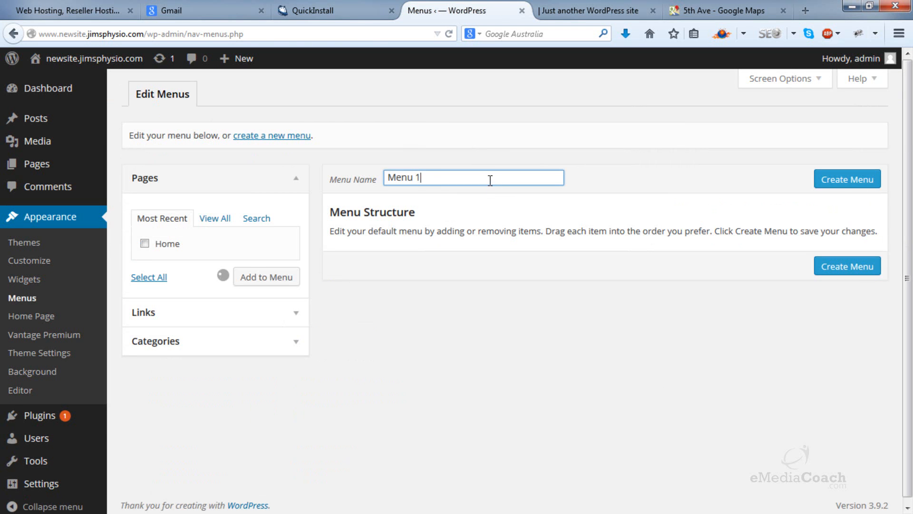
Step: Name the new menu Header Menu and open three new-page editors in separate browser tabs
drag(421, 178, 366, 177)
text(Header Men)
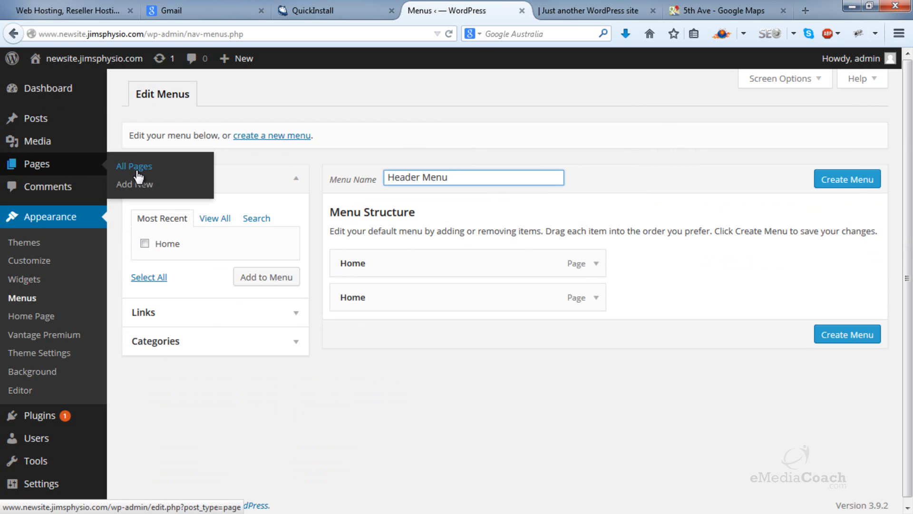
middle_click(134, 186)
middle_click(133, 187)
right_click(133, 186)
click(146, 194)
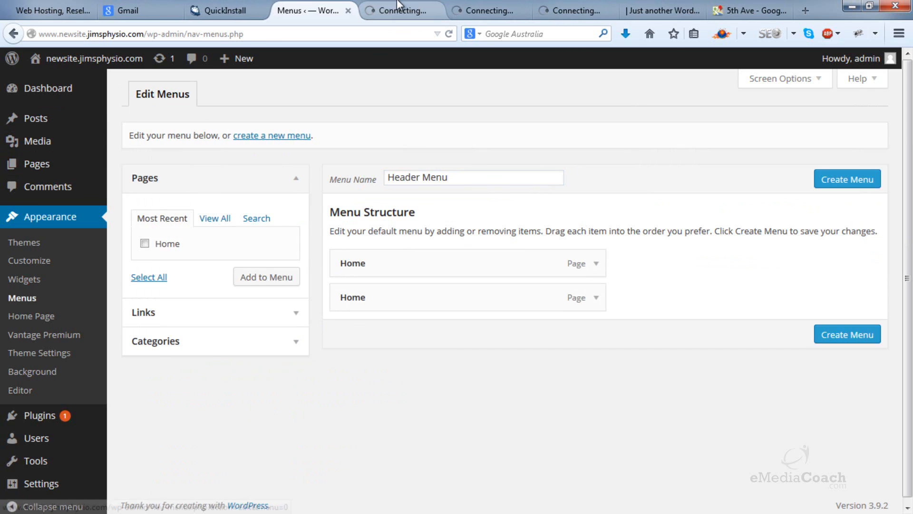
Step: In the first new-page editor, title the page Page 1 and publish it
click(401, 9)
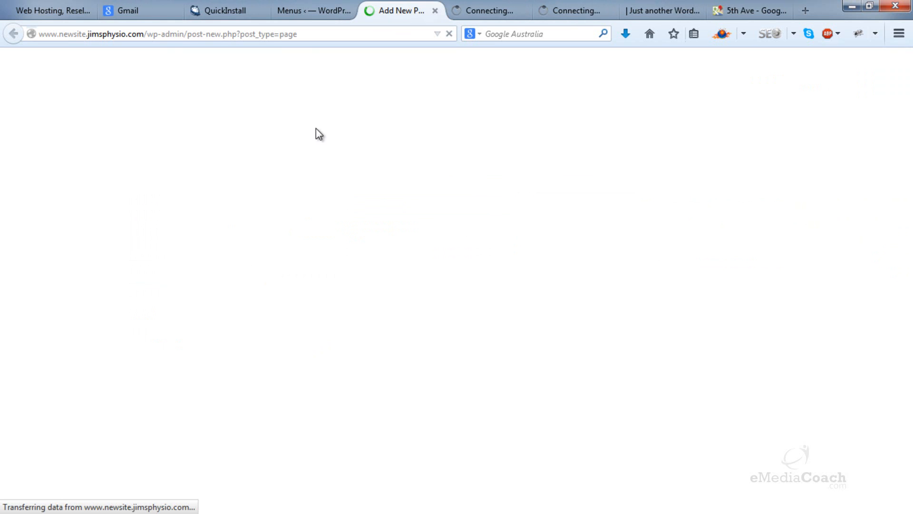
text(T)
key(BackSpace)
text(Page 1)
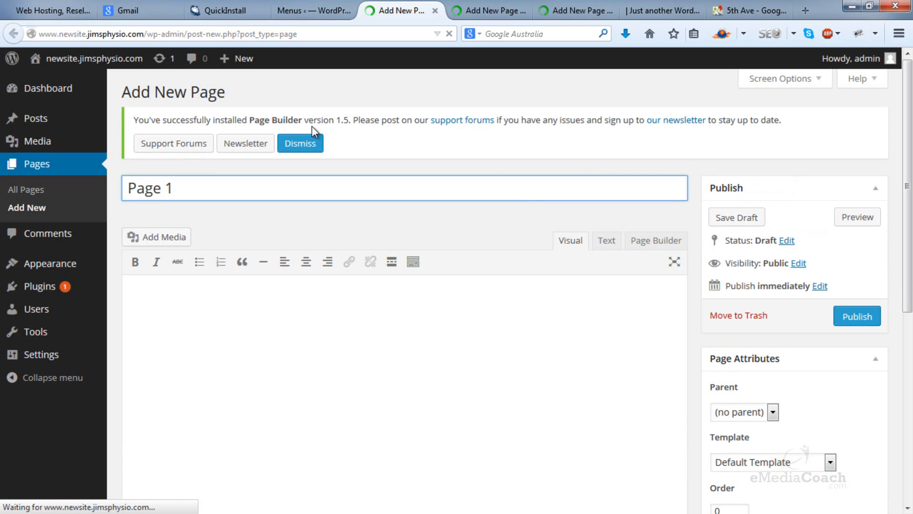
click(870, 317)
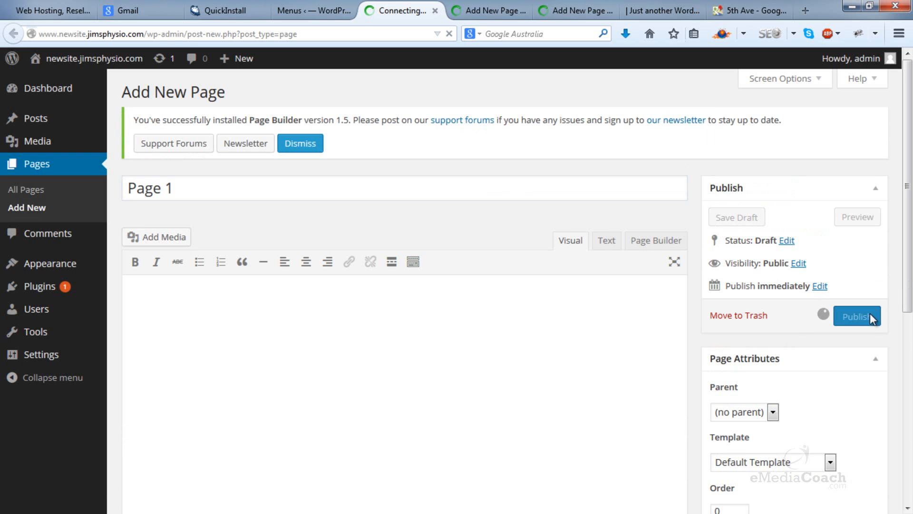
Step: In the second new-page editor, enter the title Page 2 and the body text "asdf asdf asdf as"
key(ctrl+Tab)
text(Pag)
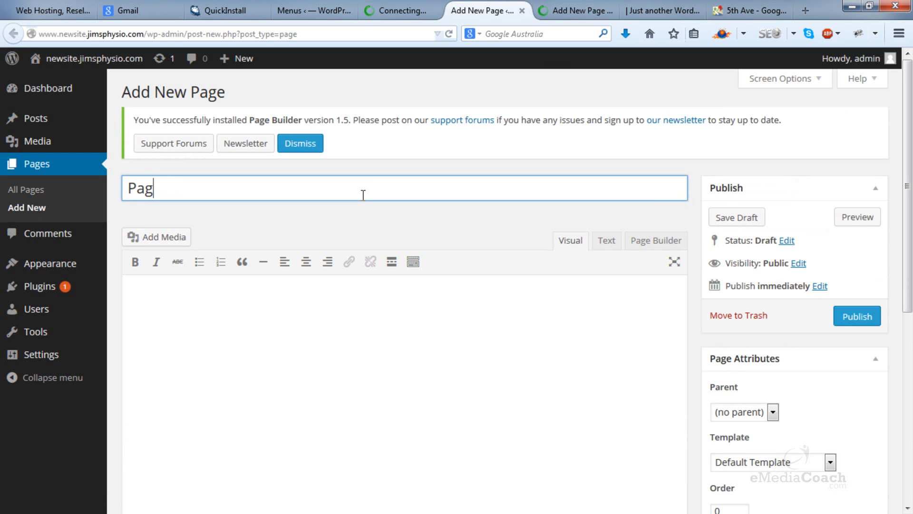
text(e 2)
click(347, 330)
text(asdf asdf asdf as)
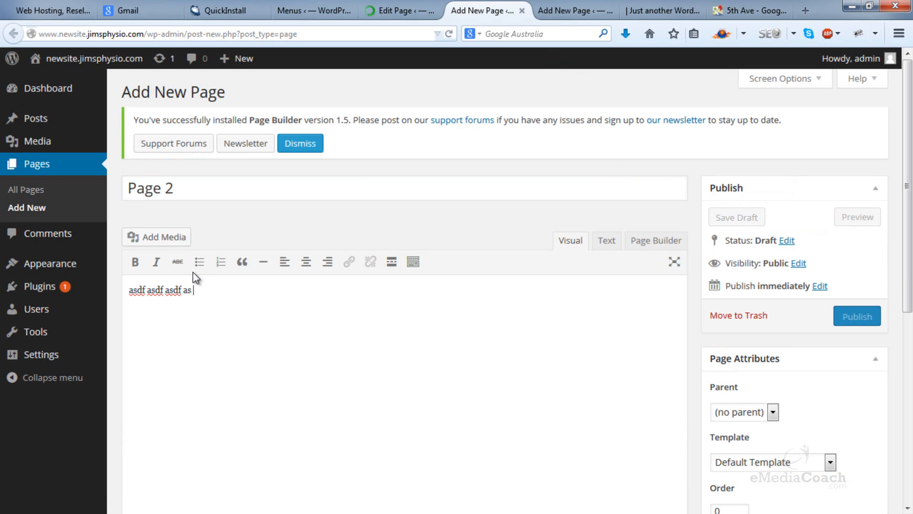
Step: Make the word "as" in Page 2's body bold and add the unbolded text "asdfsaf" after it
double_click(192, 289)
click(135, 262)
click(202, 302)
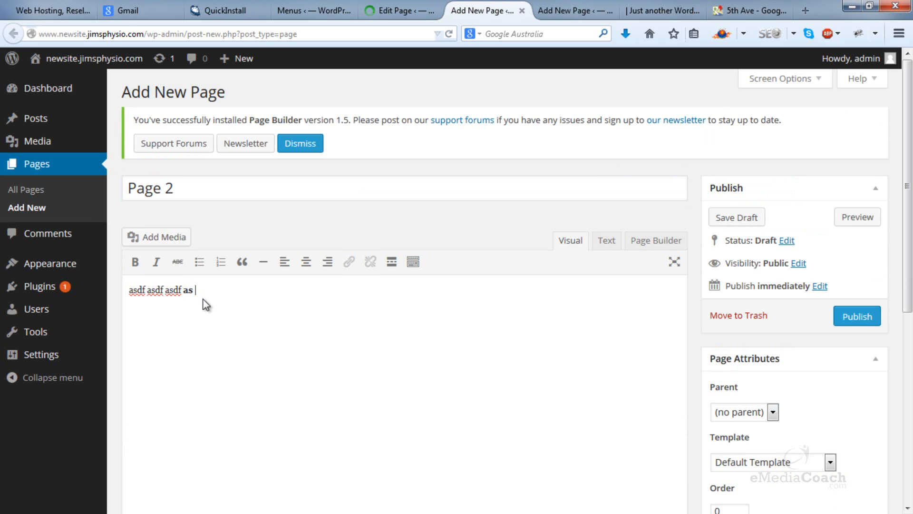
text(asdfsaf)
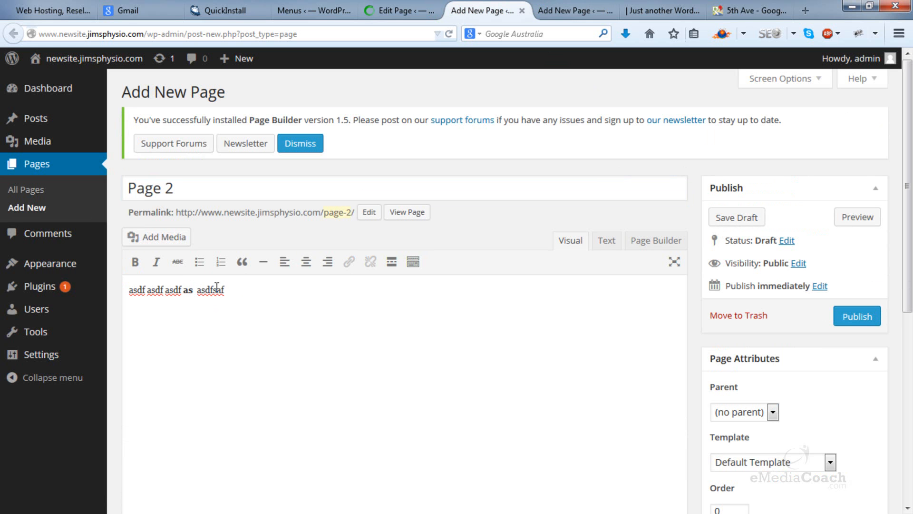
key(ctrl+shift+Left)
click(349, 261)
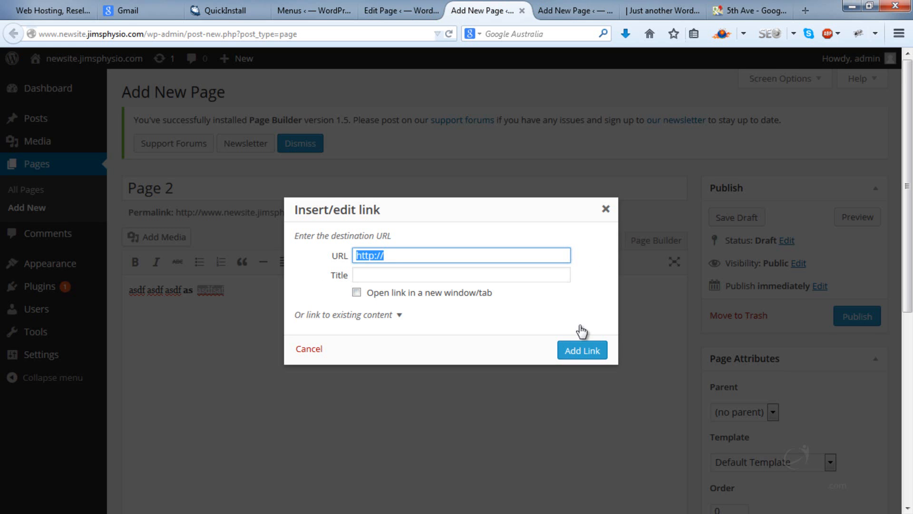
click(607, 210)
Step: Publish Page 2, and in the third new-page editor publish a page titled Page 3
click(858, 317)
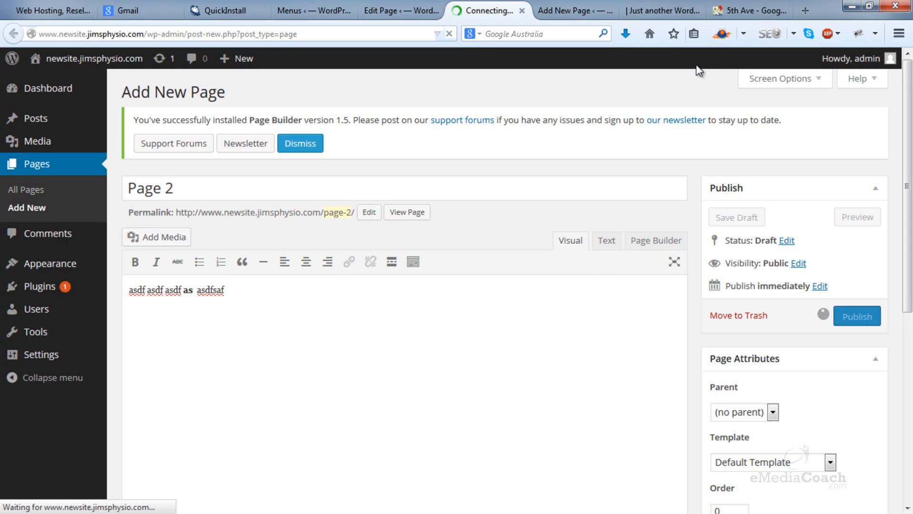
click(573, 11)
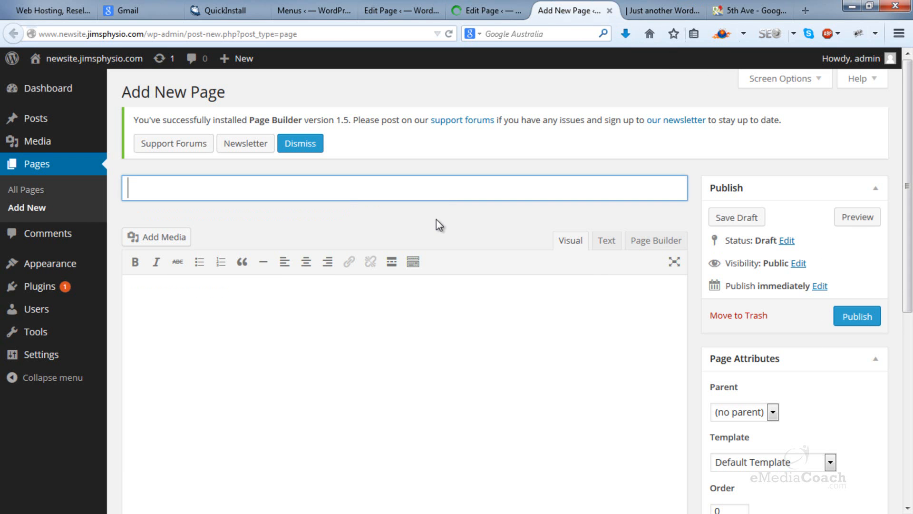
text(Page 3)
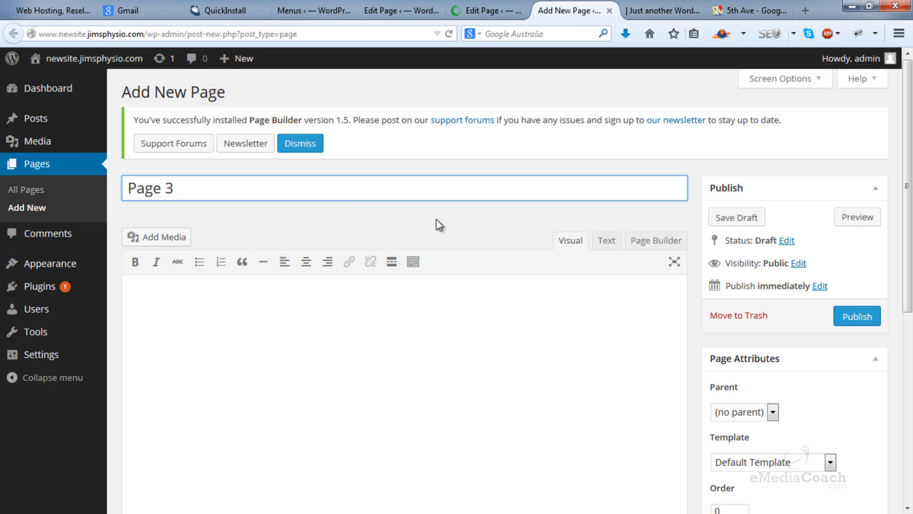
click(859, 317)
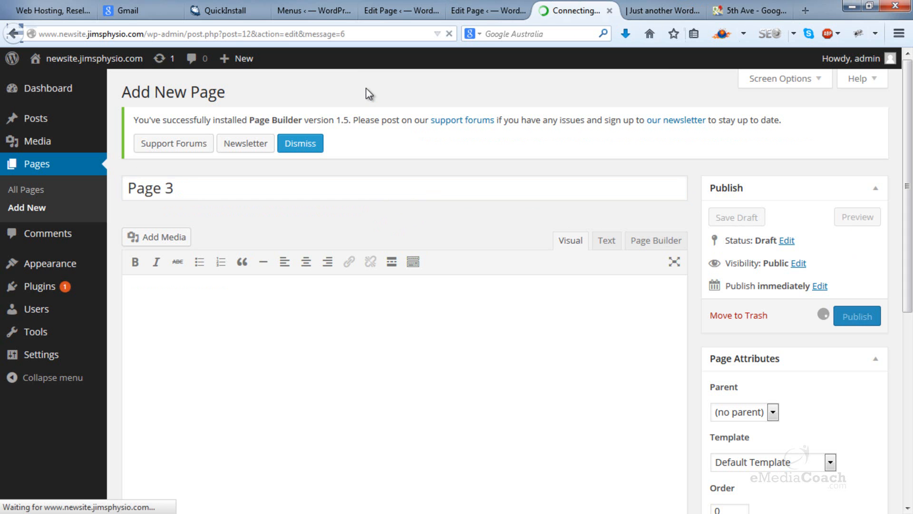
Step: Return to the menu editor and reload it, agreeing to leave the page, so the new pages are listed
click(334, 7)
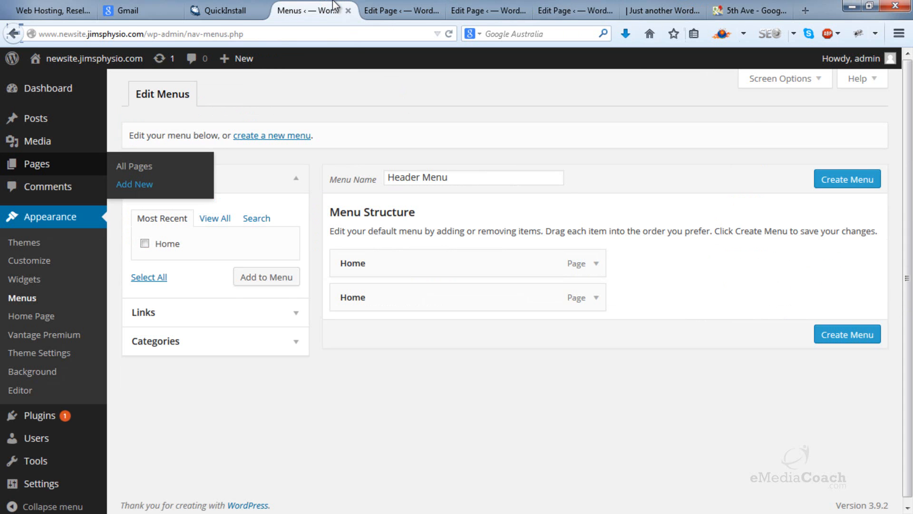
click(378, 34)
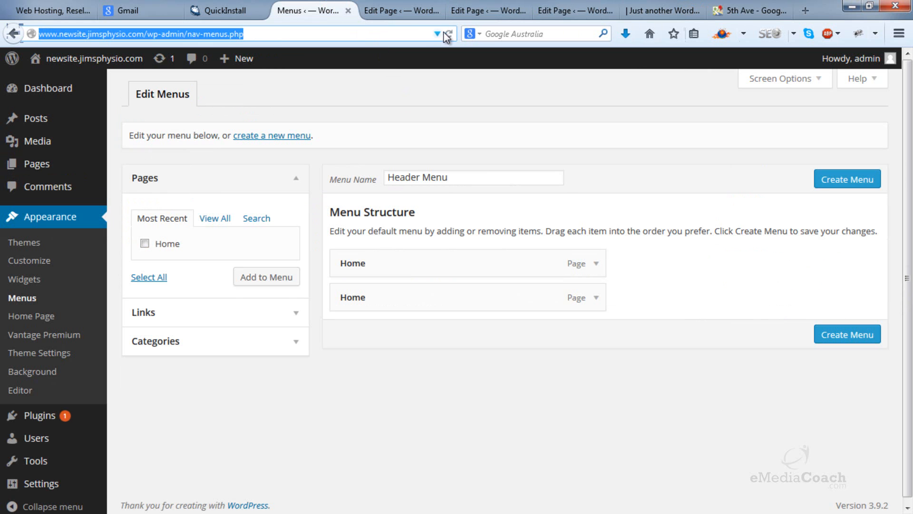
click(448, 35)
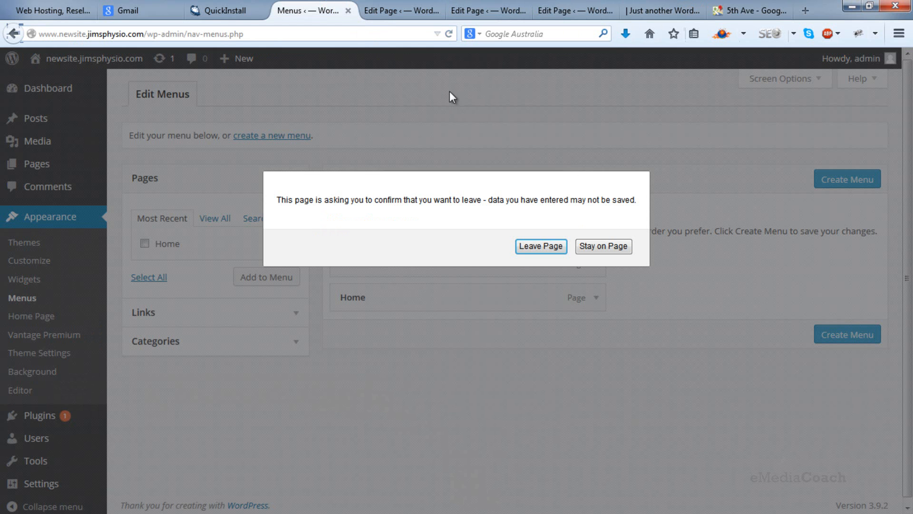
click(554, 247)
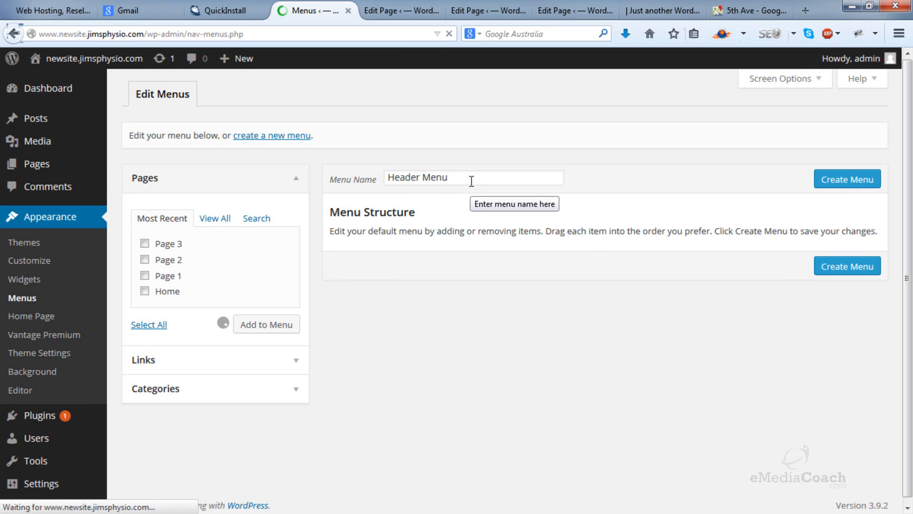
Step: Create the menu named Header Menu and remove the second, duplicate Home item from its structure
click(472, 182)
click(862, 179)
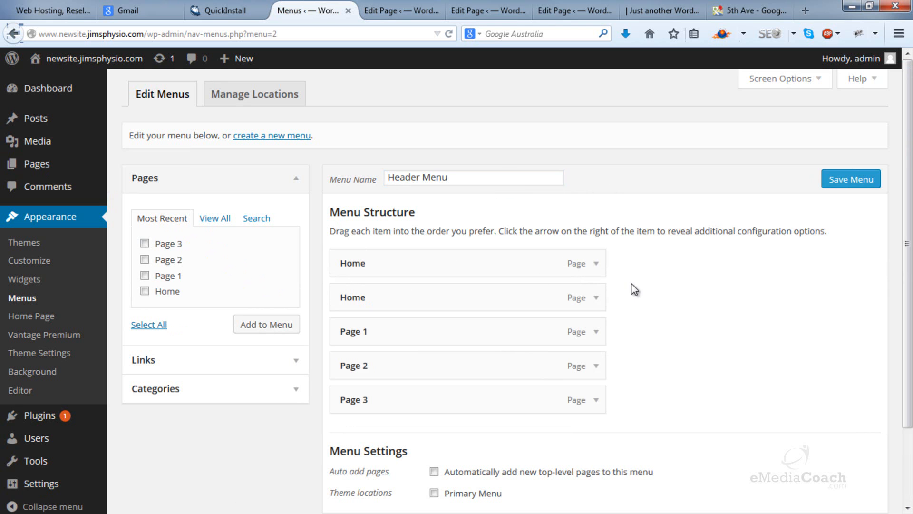
click(600, 301)
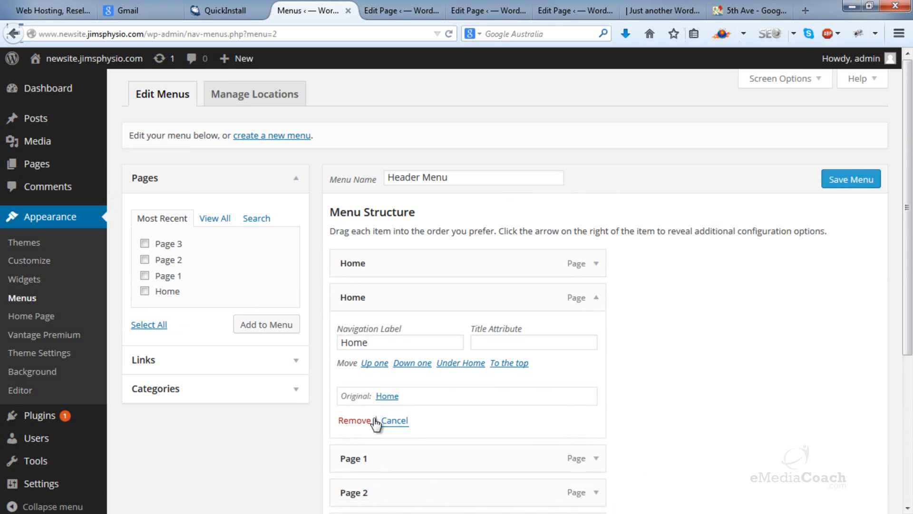
click(359, 421)
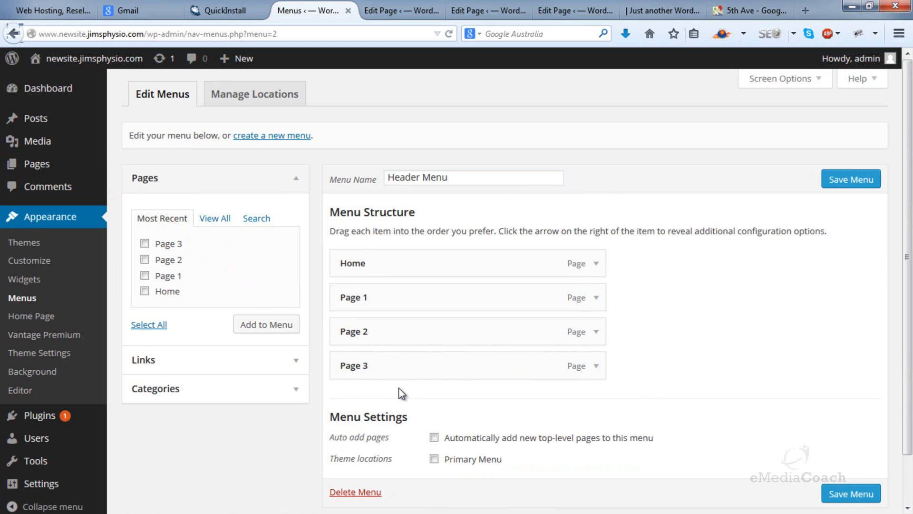
click(296, 362)
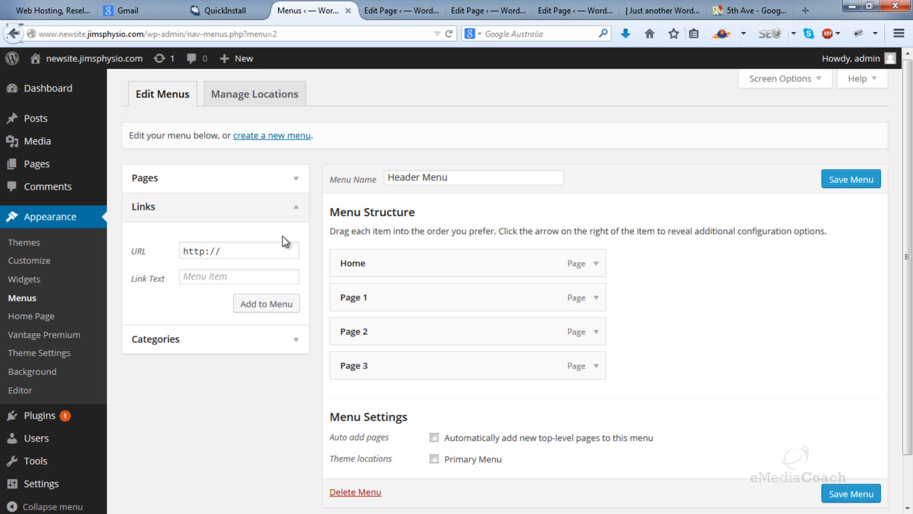
click(296, 207)
click(296, 178)
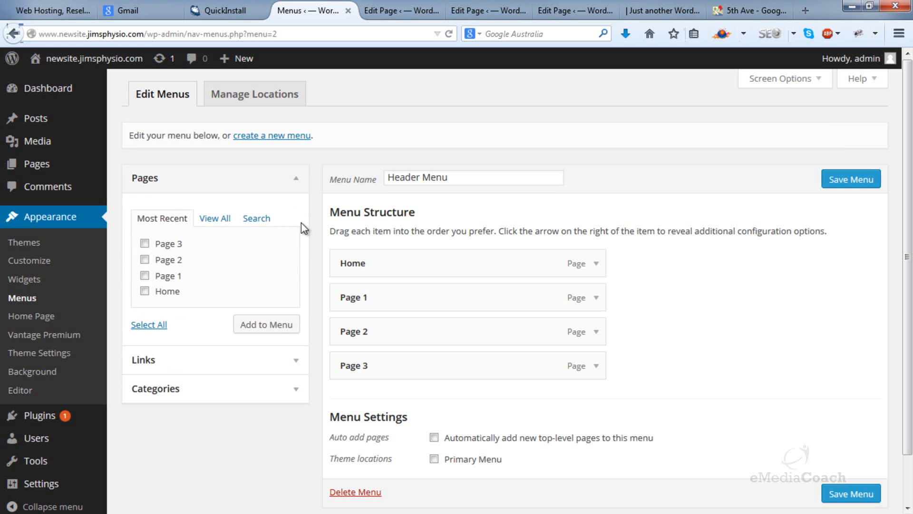
click(300, 364)
click(249, 255)
text(www.google.com)
key(Tab)
text(G)
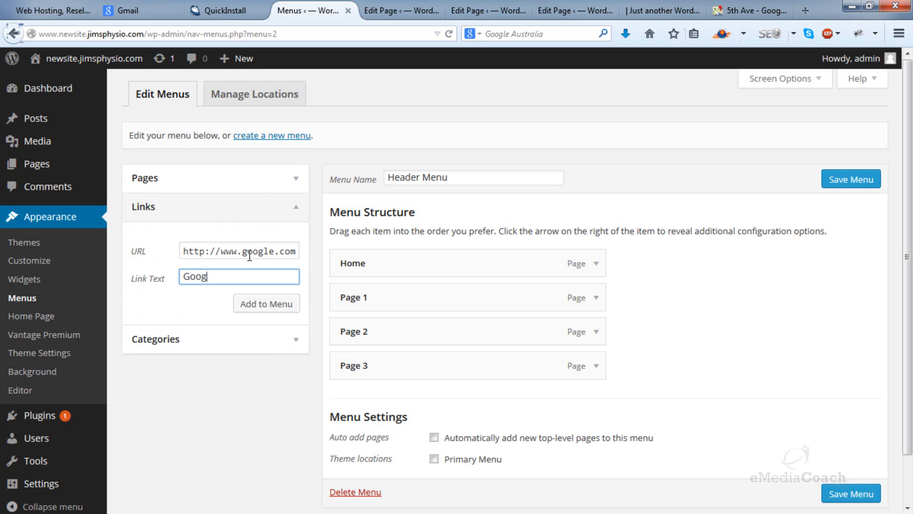
click(258, 304)
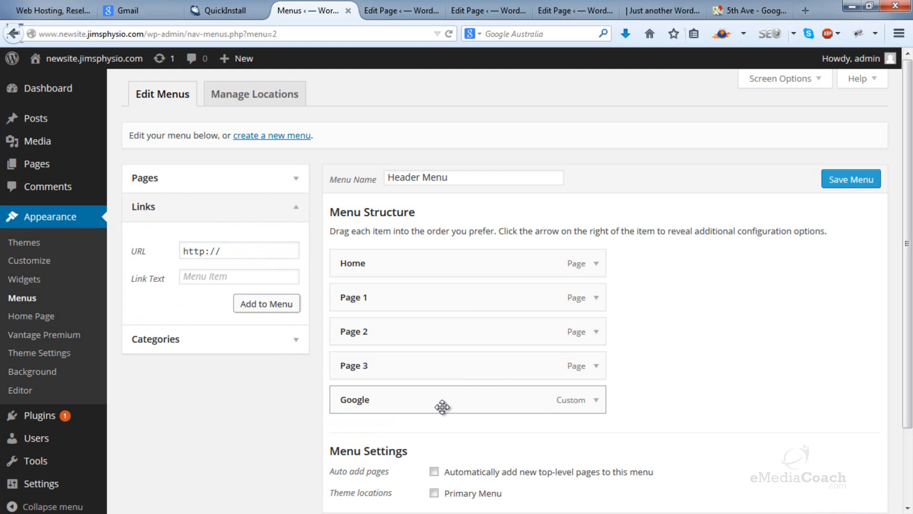
Step: Nest Google, Page 1 and Page 2 as sub-items under Home, and save the menu with the Primary Menu theme location enabled
drag(417, 405, 438, 305)
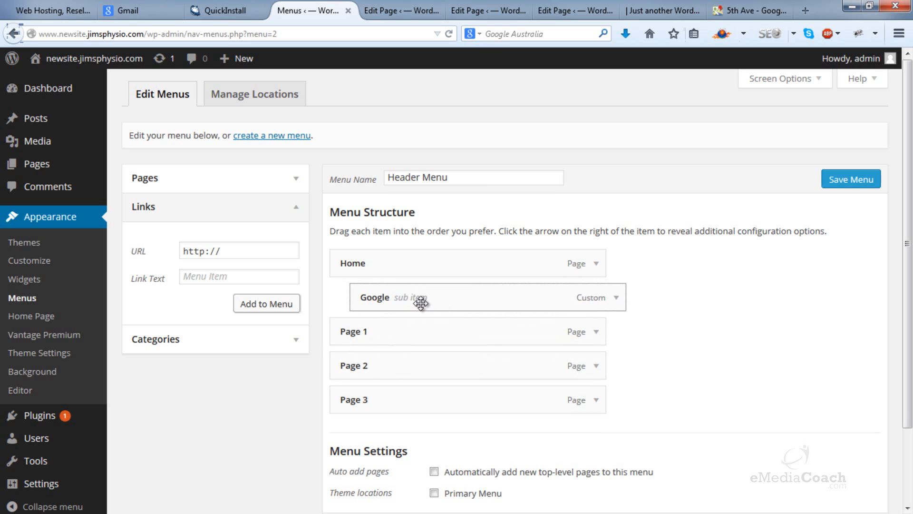
drag(400, 333, 411, 337)
drag(394, 369, 417, 373)
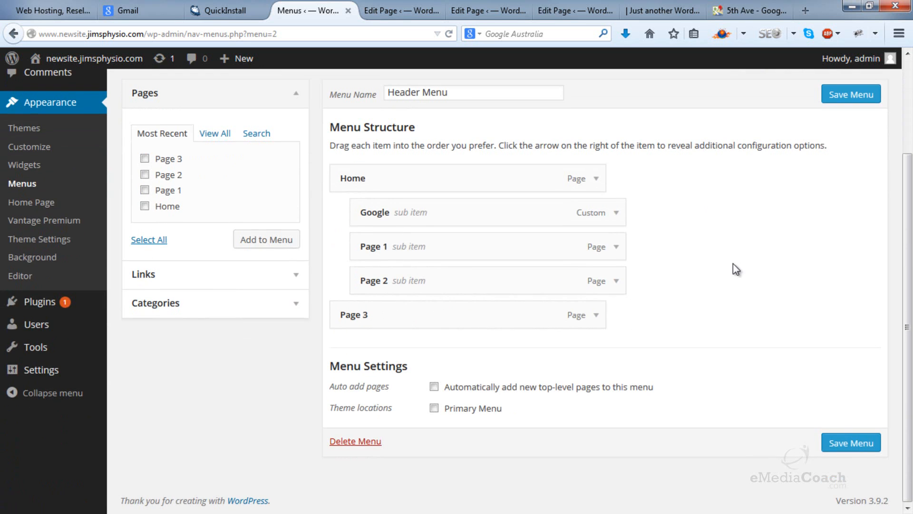
click(434, 408)
click(842, 445)
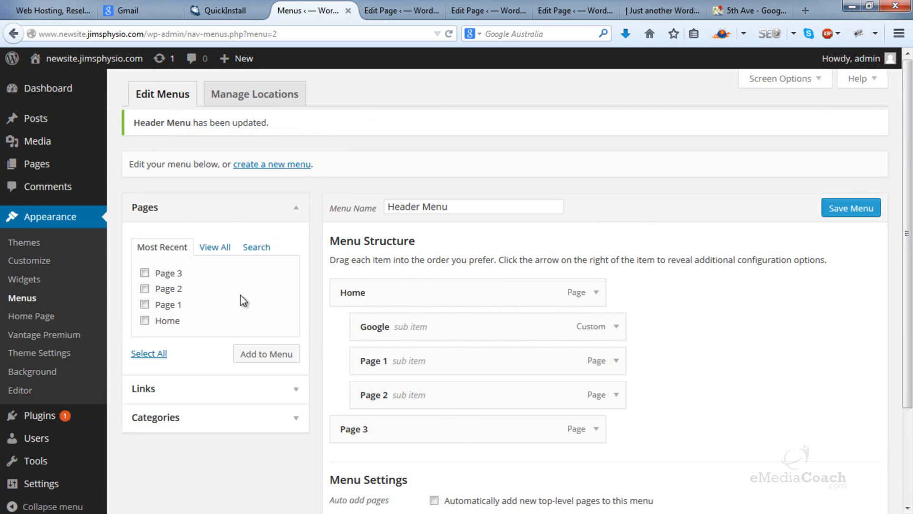
Step: Open the Widgets page in a new tab, set the Header area's Custom Menu widget to Header Menu, and save it
right_click(49, 280)
click(83, 288)
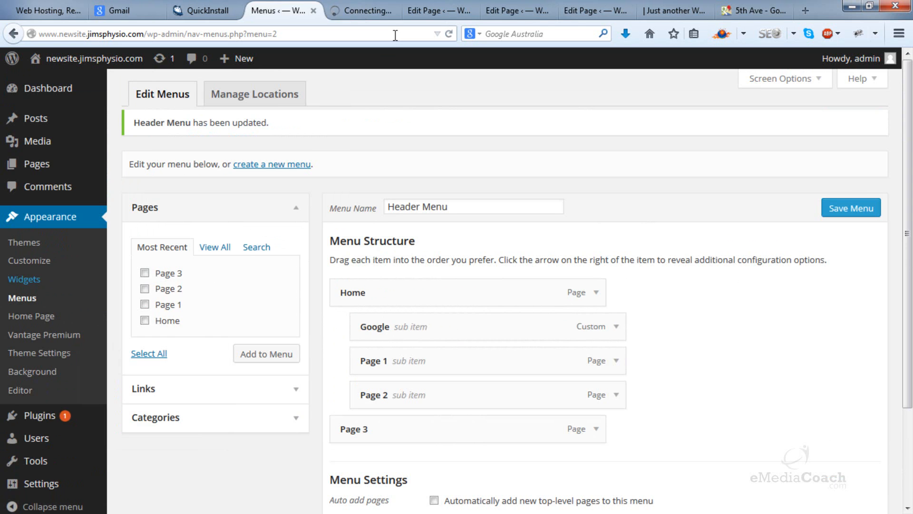
click(361, 10)
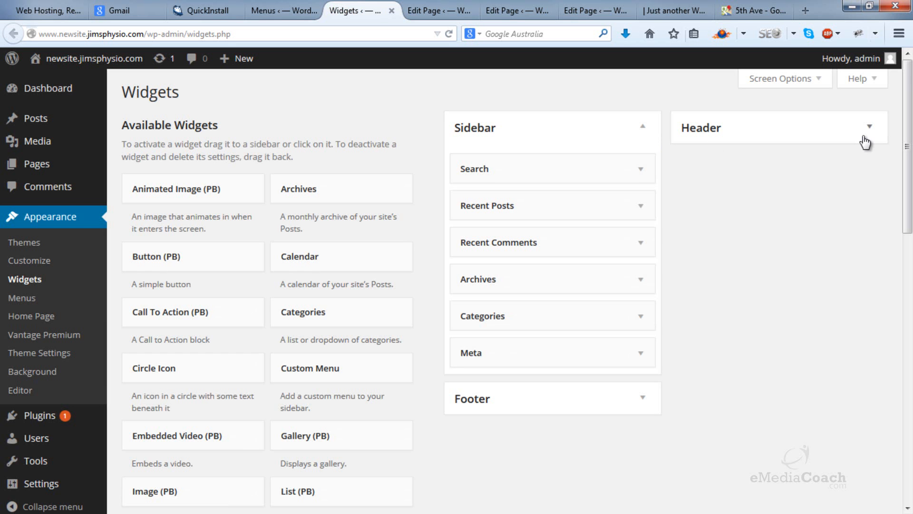
click(869, 135)
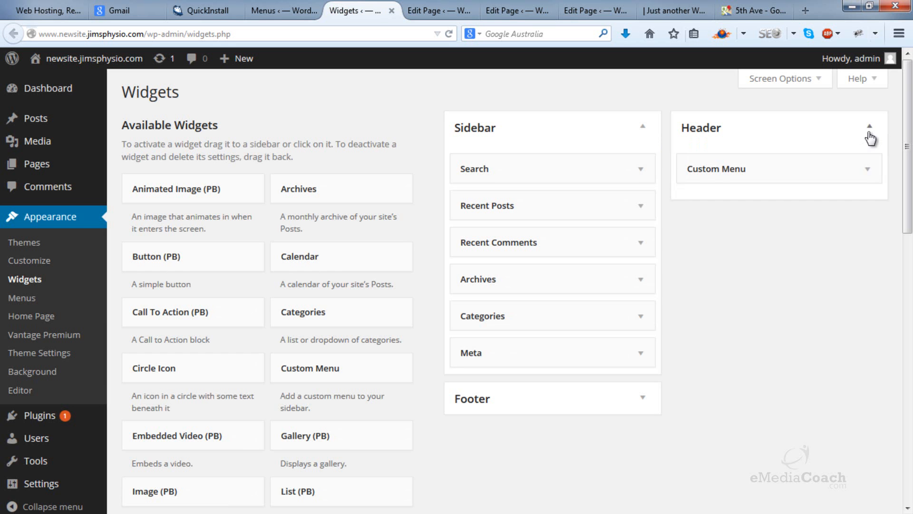
click(865, 173)
click(816, 240)
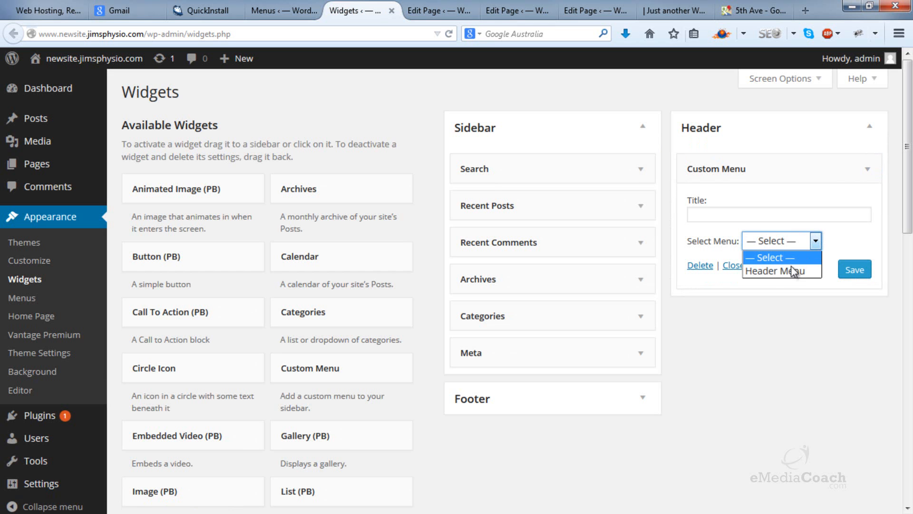
click(784, 270)
click(855, 276)
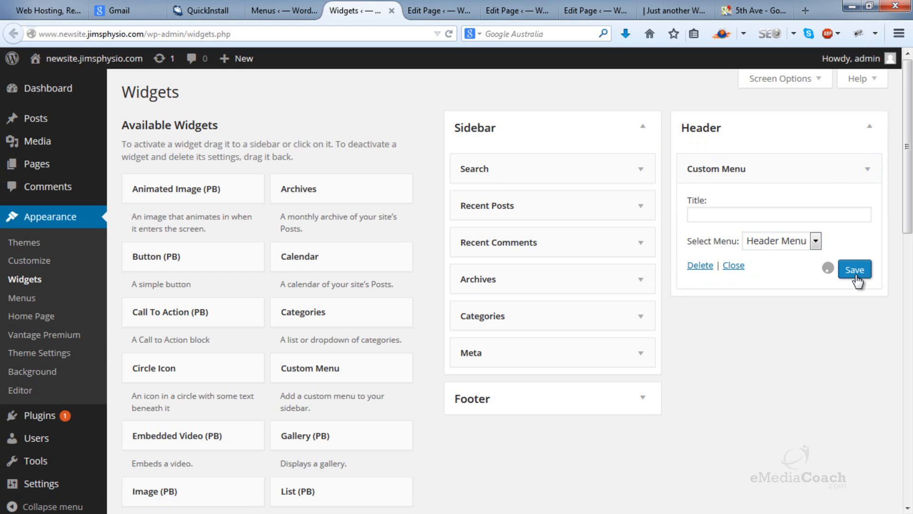
Step: Switch to the live site and reload it to check the header menu
click(666, 10)
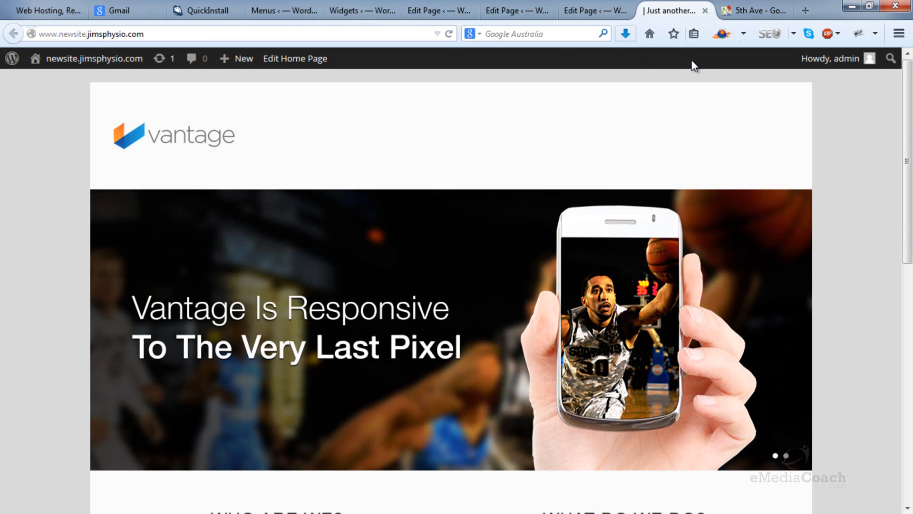
click(448, 34)
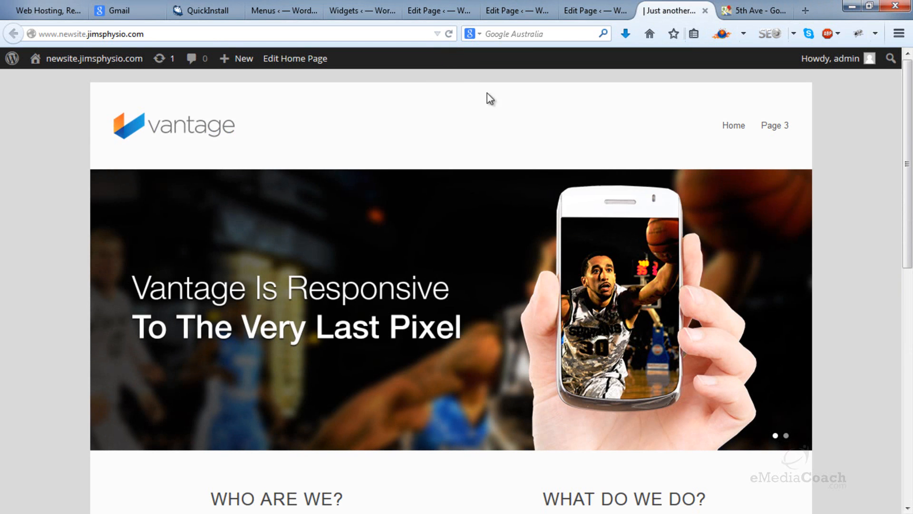
Step: Open the new-page form in a new tab, title the page Contact Us, and publish it
mouse_move(738, 127)
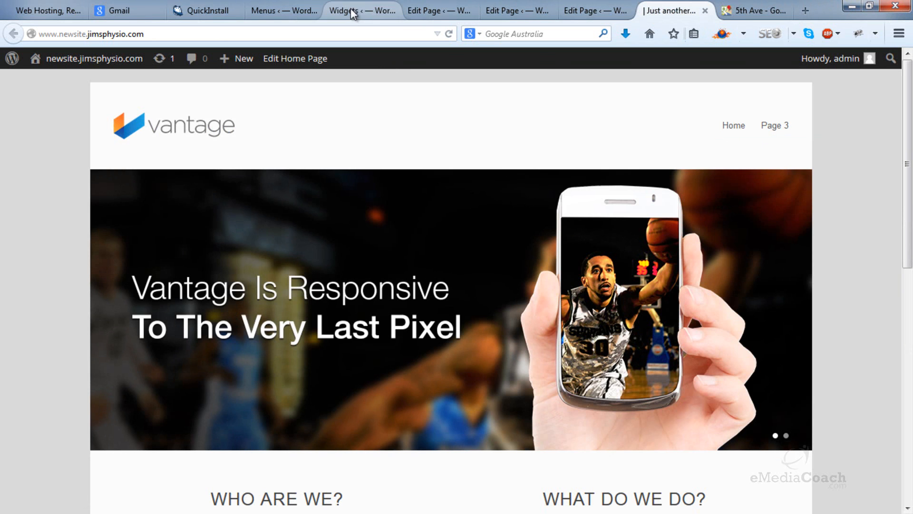
click(390, 16)
mouse_move(34, 166)
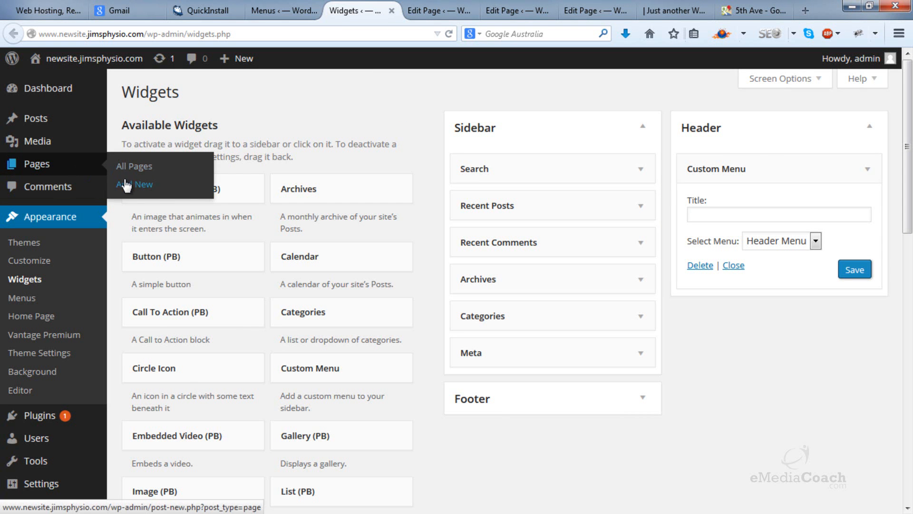
right_click(129, 185)
click(187, 191)
click(384, 13)
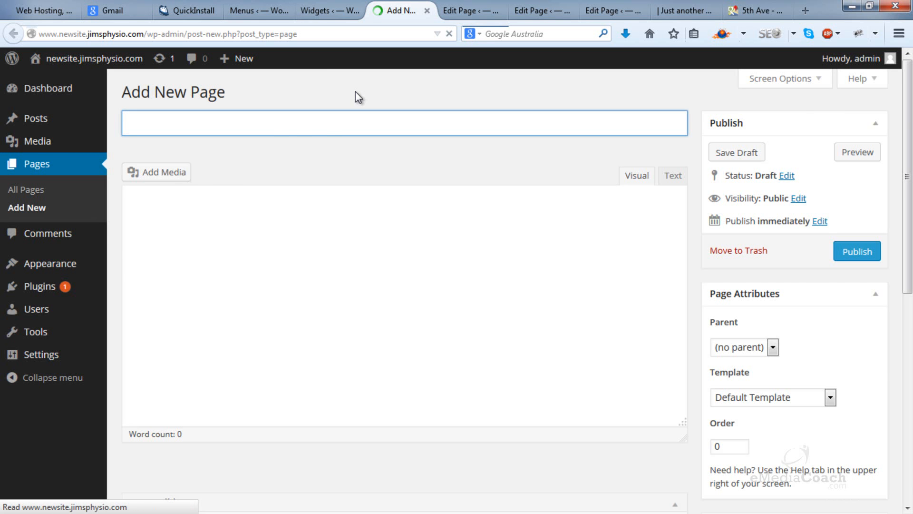
text(Contact Us)
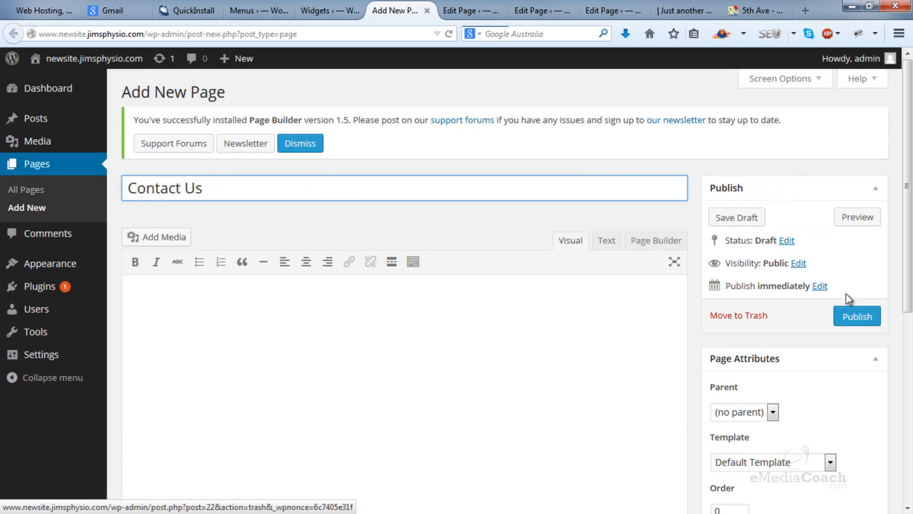
click(857, 317)
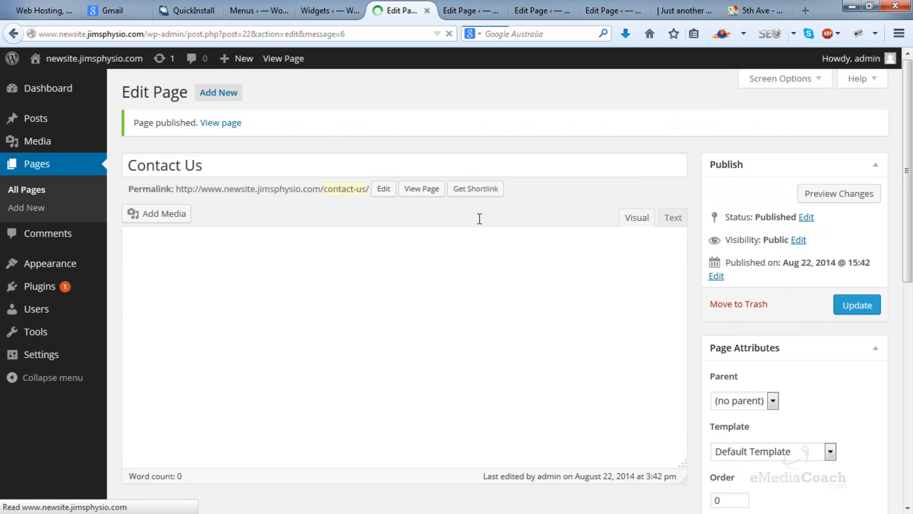
Step: Retitle the new Contact Us page as About Us and update it
drag(268, 161, 210, 155)
triple_click(251, 229)
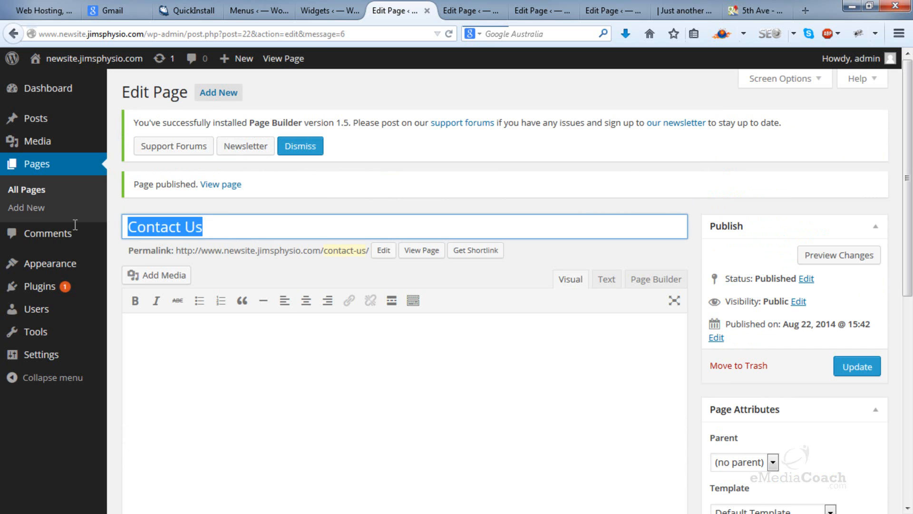
text(About Us)
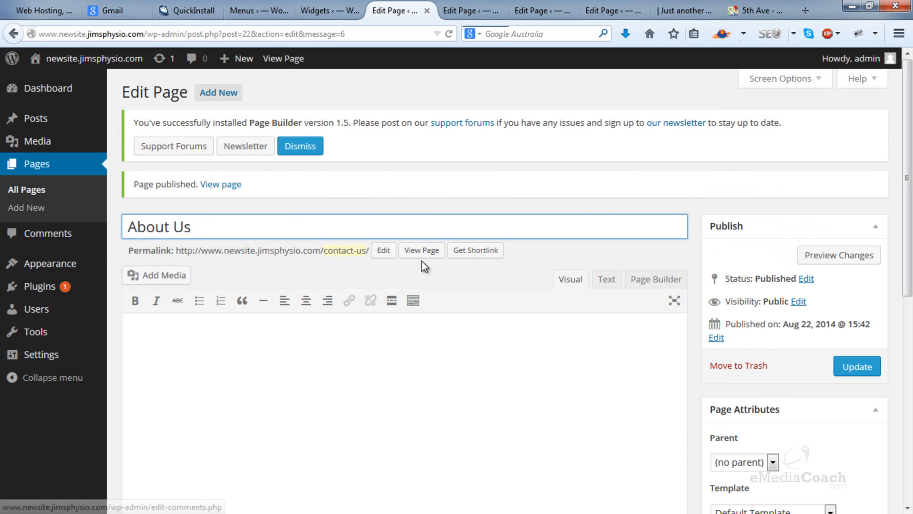
click(856, 367)
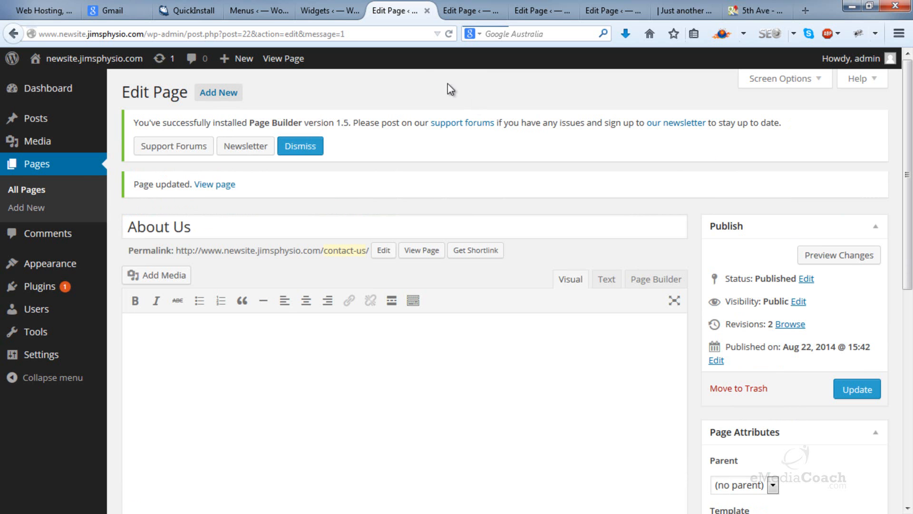
Step: Return to the Menus page, reload it, and add the About Us page to Header Menu
click(330, 13)
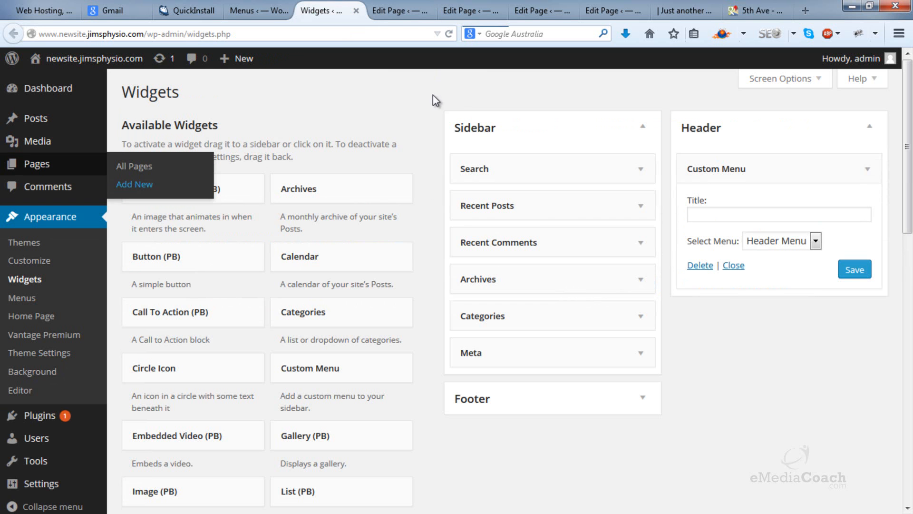
click(246, 9)
click(283, 34)
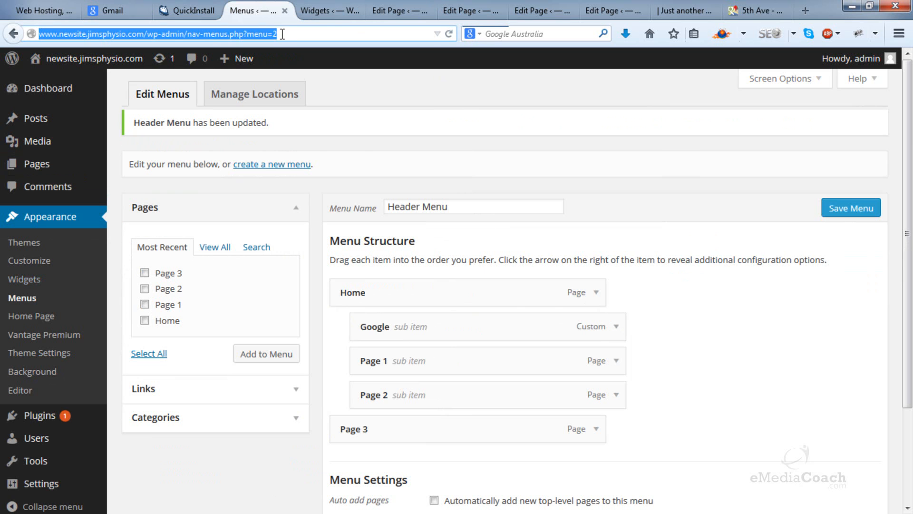
key(Return)
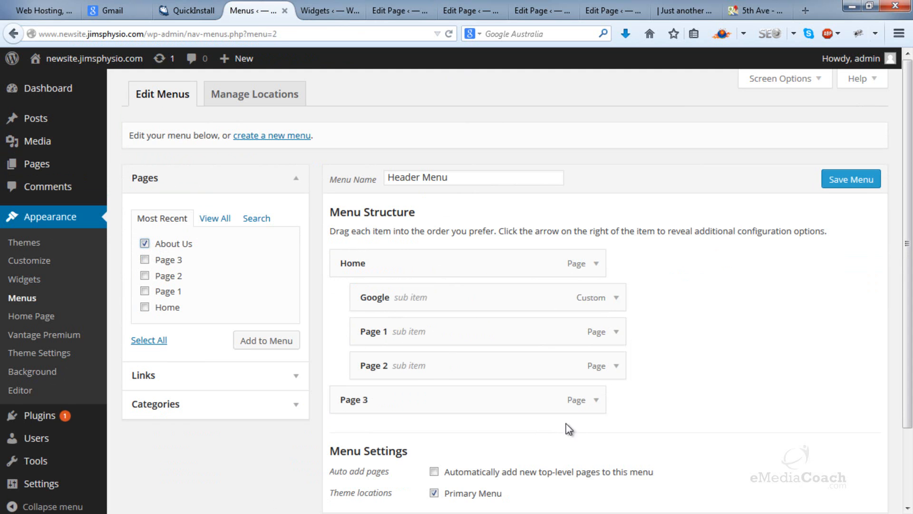
click(276, 342)
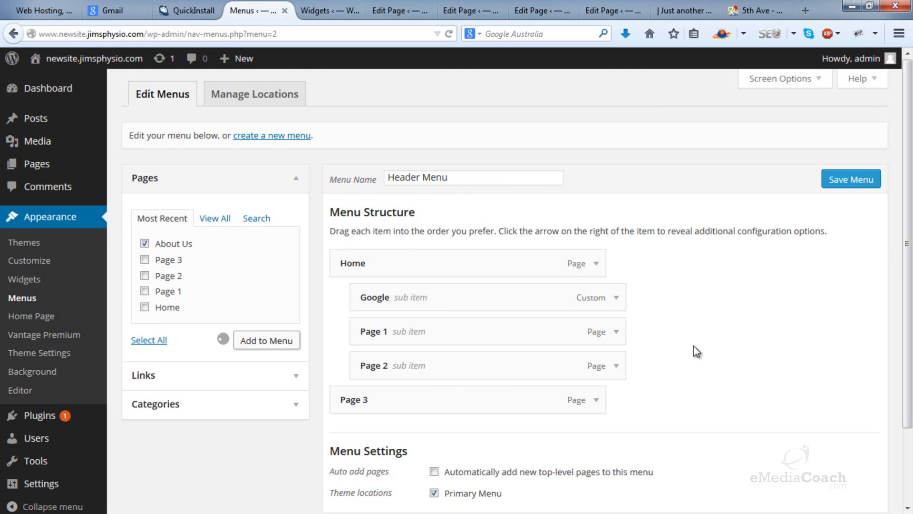
Step: Move Google to the top level above About Us and nest Page 3 under Home after Page 2
scroll(692, 345, down, 3)
drag(461, 181, 444, 318)
drag(430, 281, 452, 226)
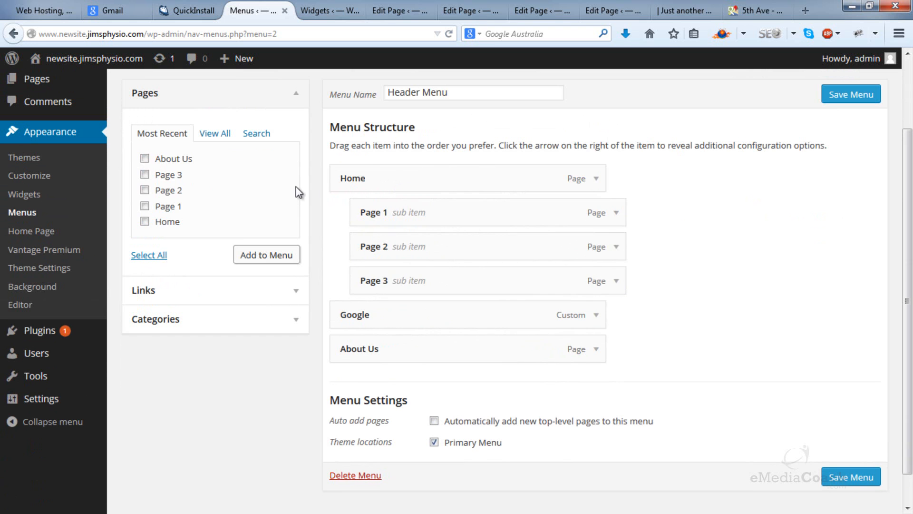
Step: Add a custom link to Header Menu with the site's own address ending in /our-services and link text Services
click(295, 295)
click(217, 165)
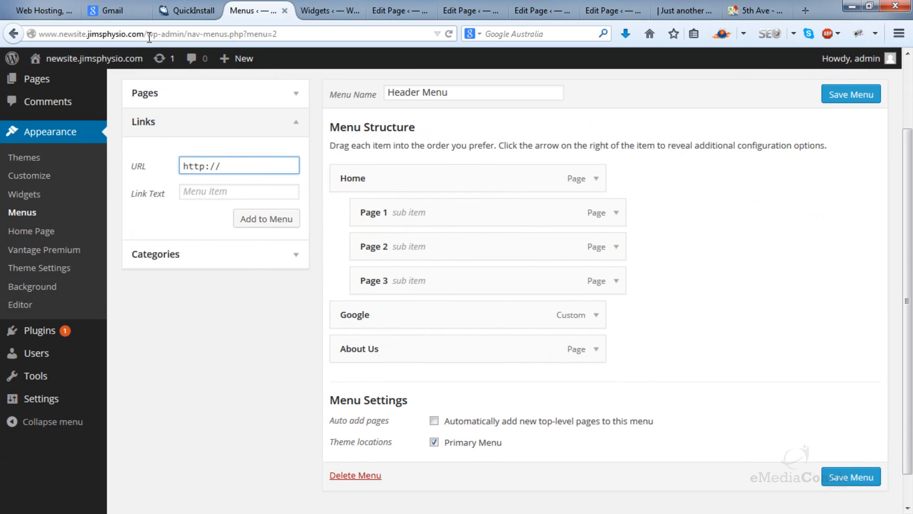
drag(145, 35, 2, 27)
click(269, 167)
key(ctrl+v)
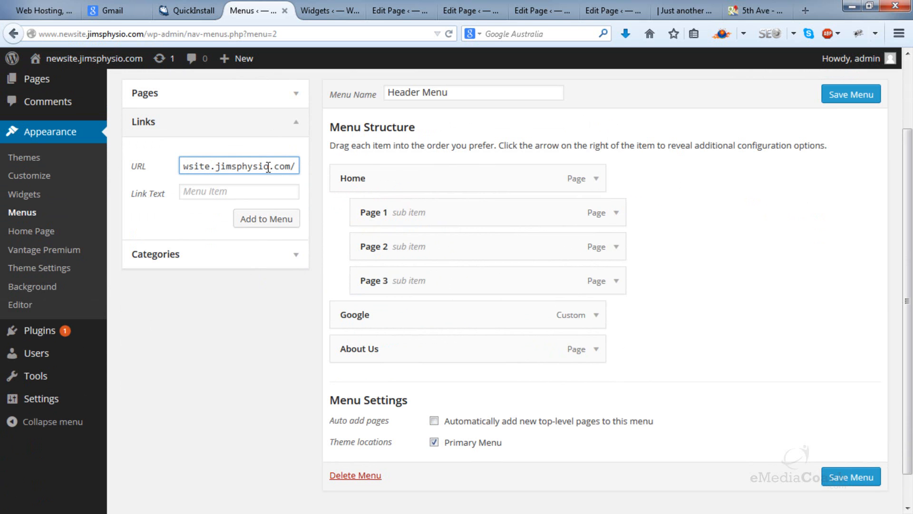
text(our-services)
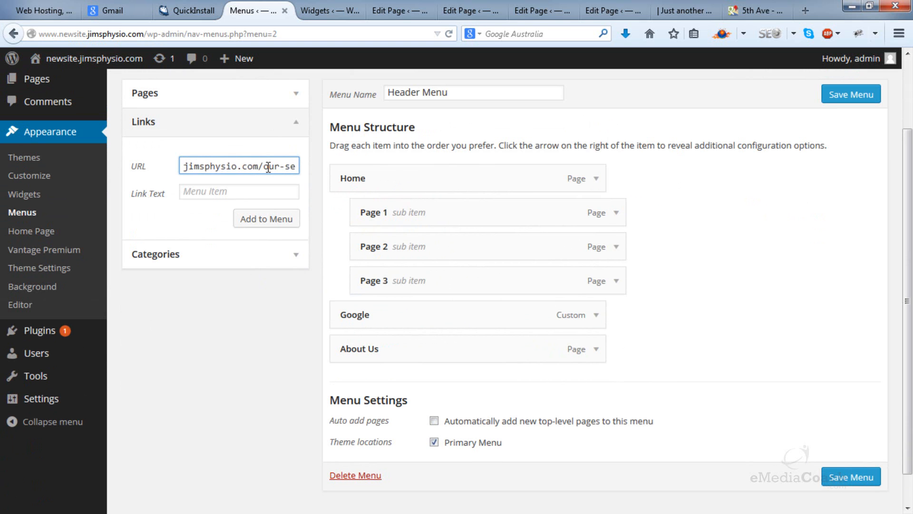
click(257, 197)
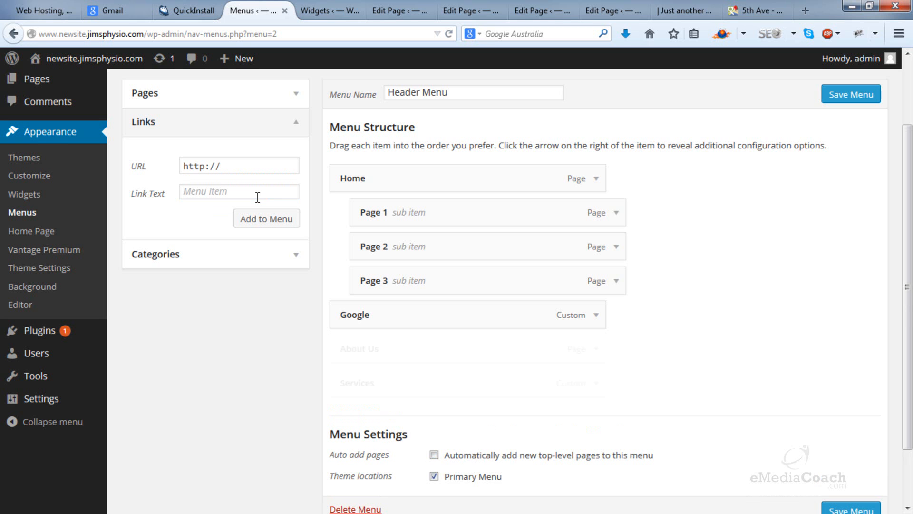
Step: Place Services directly below Home as a top-level item with Page 1, Page 2 and Page 3 as its sub-items, and save the menu
drag(387, 376, 388, 174)
drag(387, 222, 407, 347)
drag(418, 247, 434, 358)
click(842, 129)
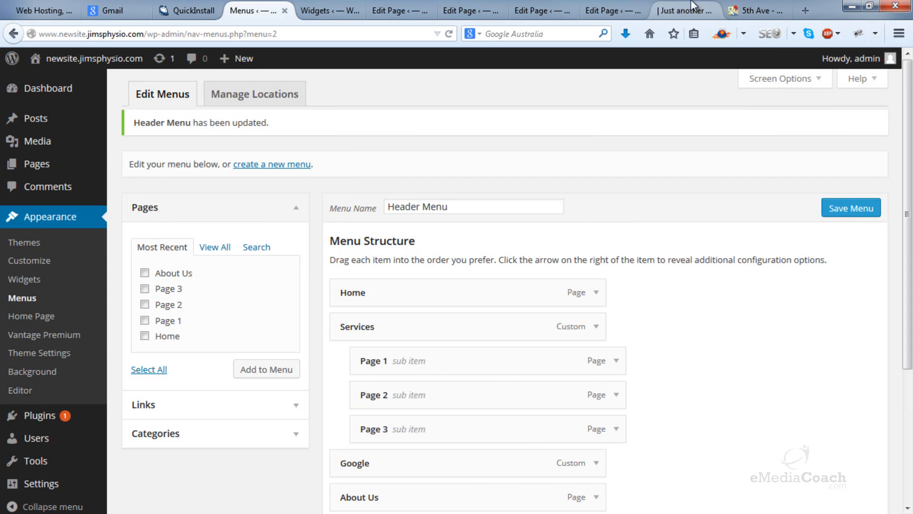
Step: Reload the live site, test the header menu by opening Page 2 under Services, and return to the home page
click(685, 11)
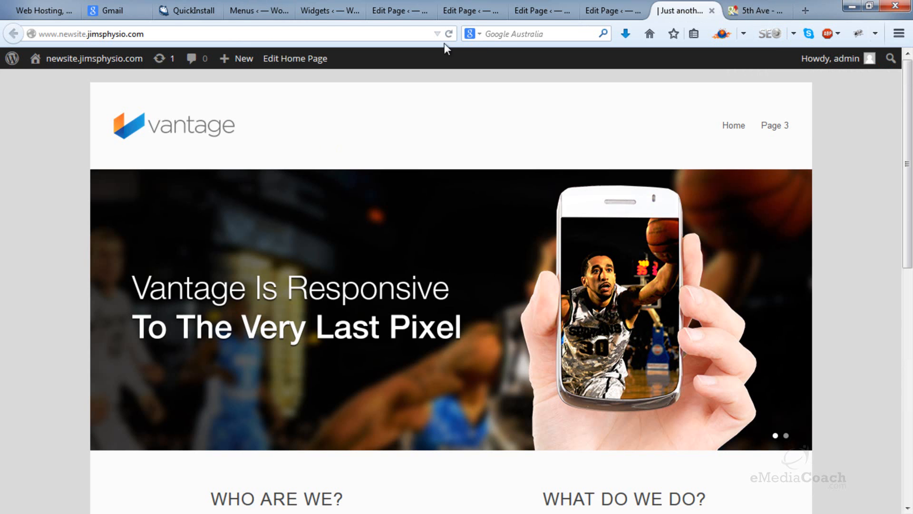
click(449, 34)
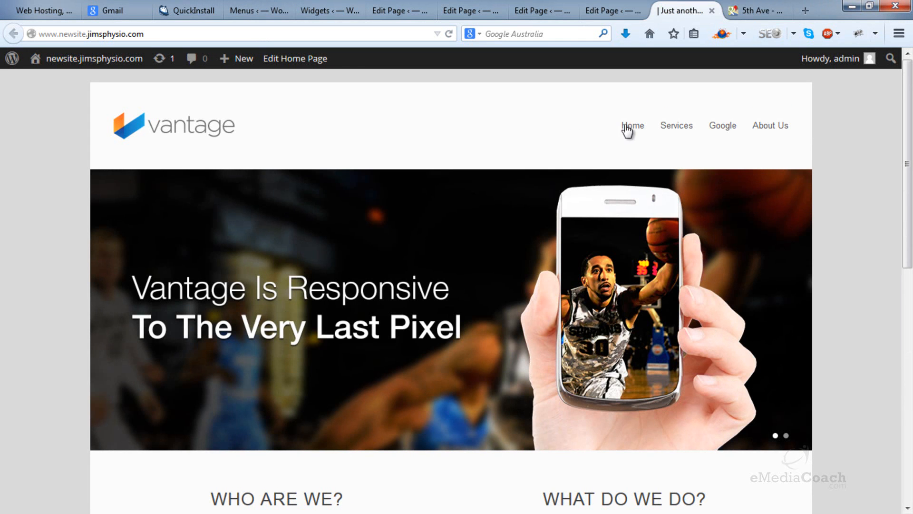
mouse_move(679, 133)
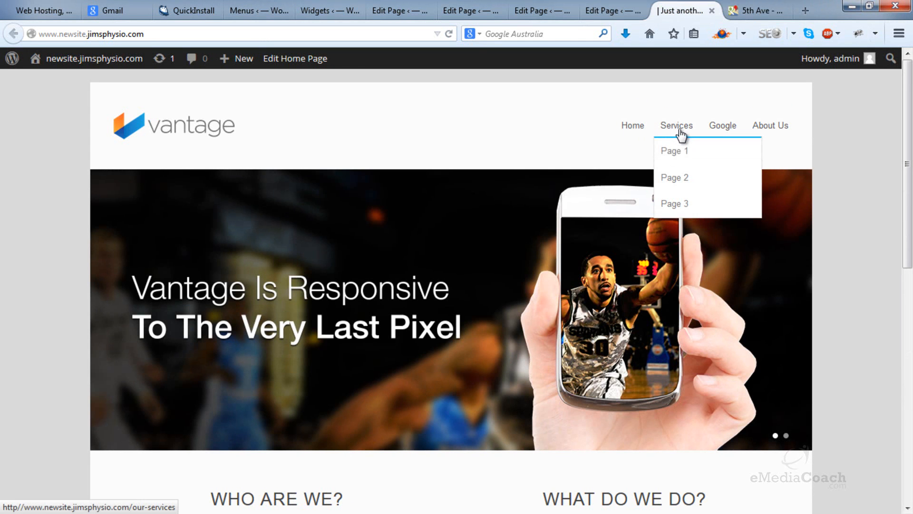
click(682, 181)
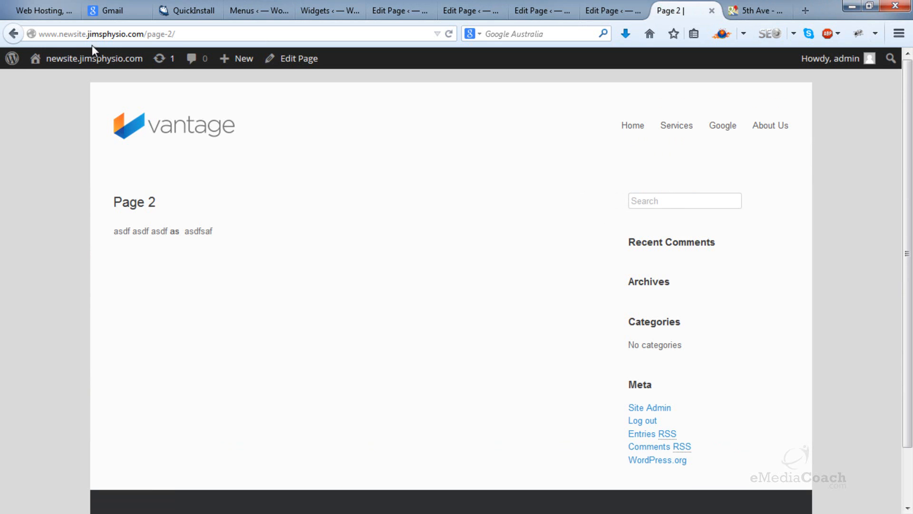
click(14, 34)
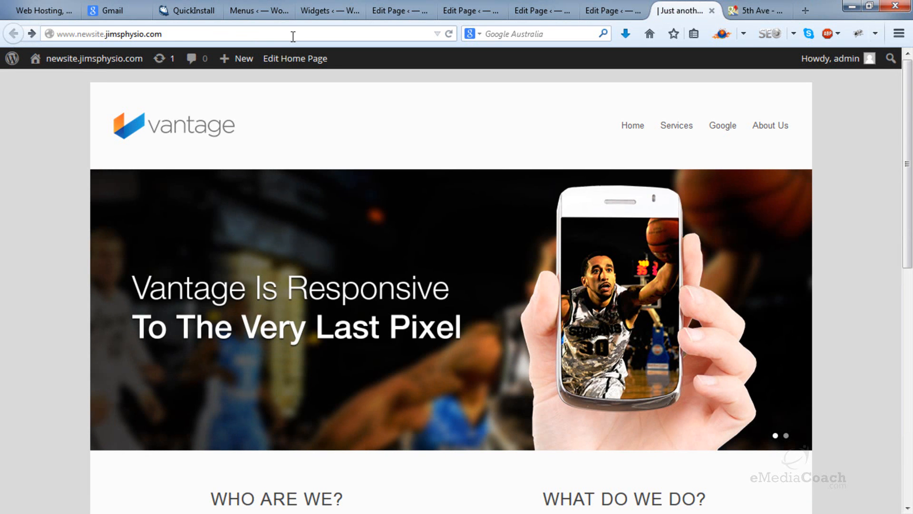
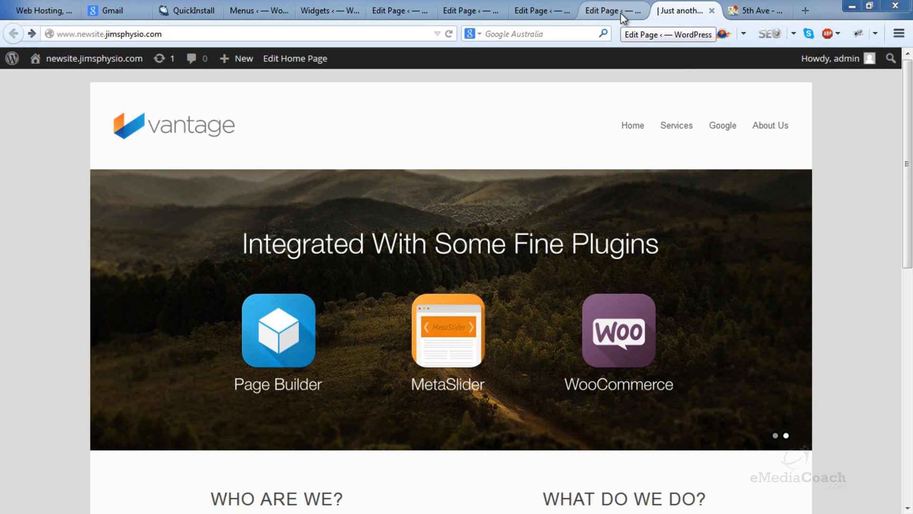
Step: Close all unneeded browser tabs, keeping only the Page 3 editor and the live site open
click(773, 11)
click(784, 11)
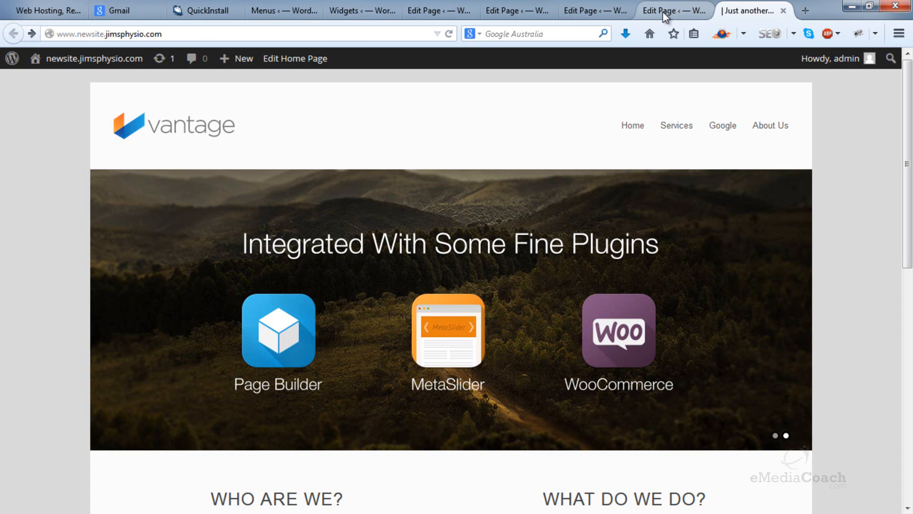
click(58, 10)
click(77, 13)
click(76, 12)
click(76, 12)
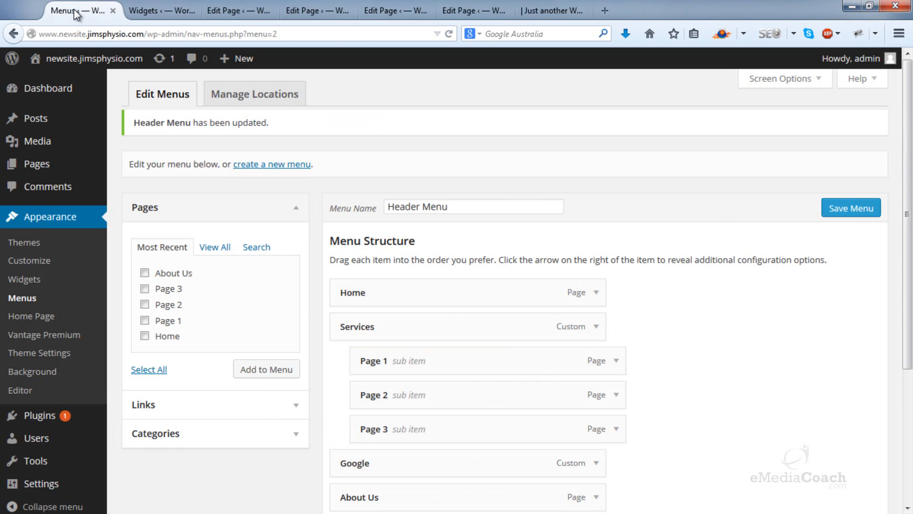
click(76, 12)
click(76, 12)
click(77, 12)
click(76, 12)
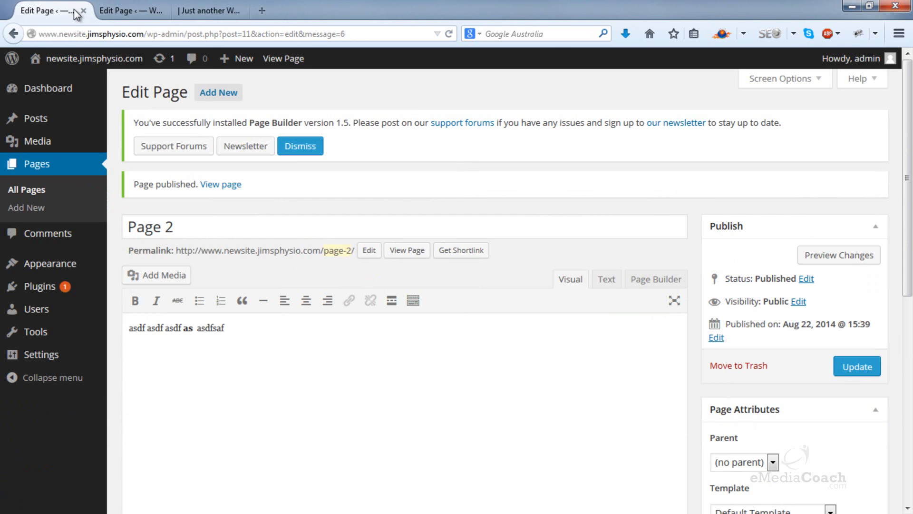
click(76, 11)
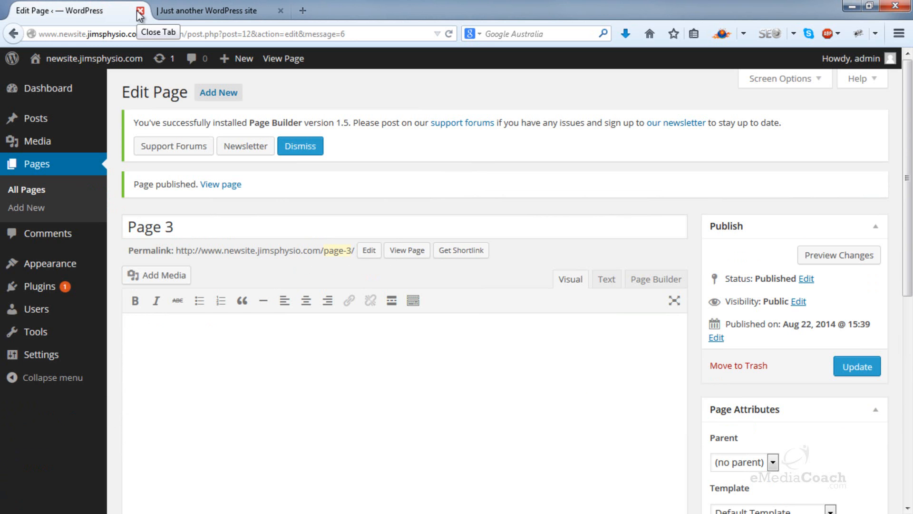
Step: Open the installed plugins list and download the MetaSlider plugin from the eMediaCoach page, saving ml-slider.2.4.2.zip to the Desktop
click(56, 290)
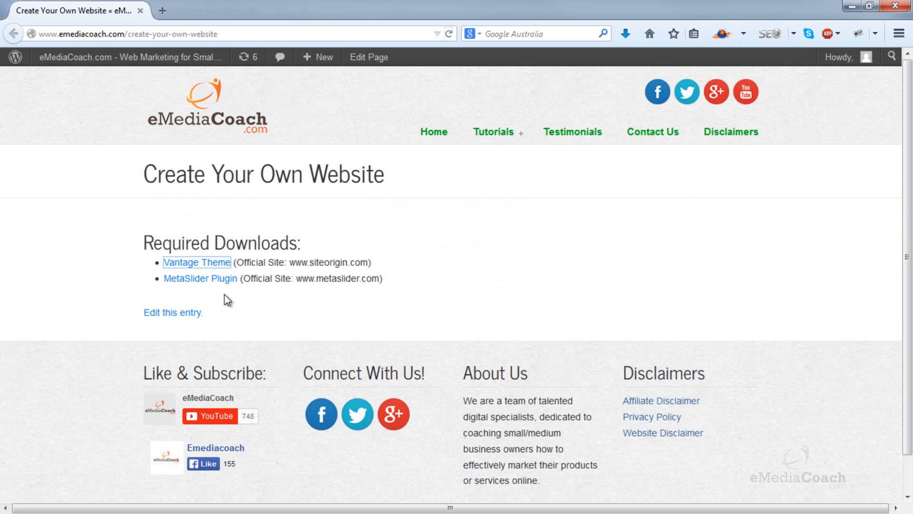
click(215, 280)
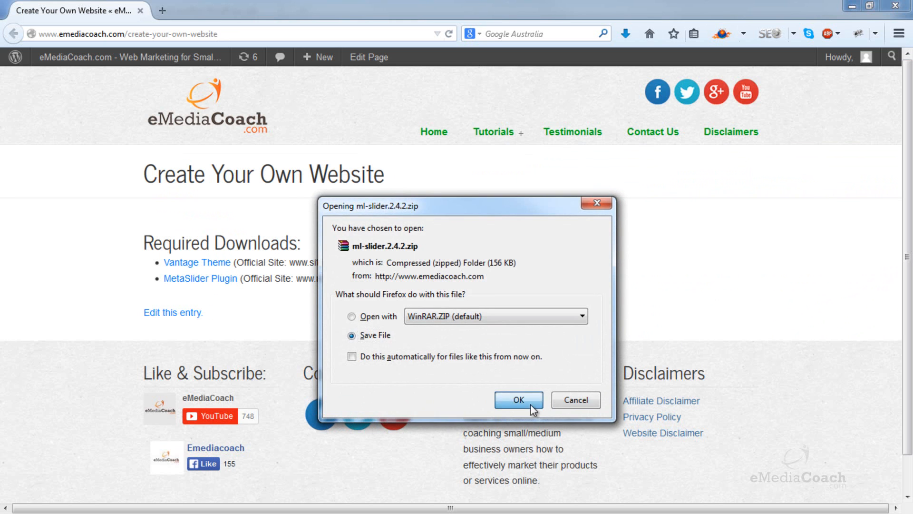
click(520, 400)
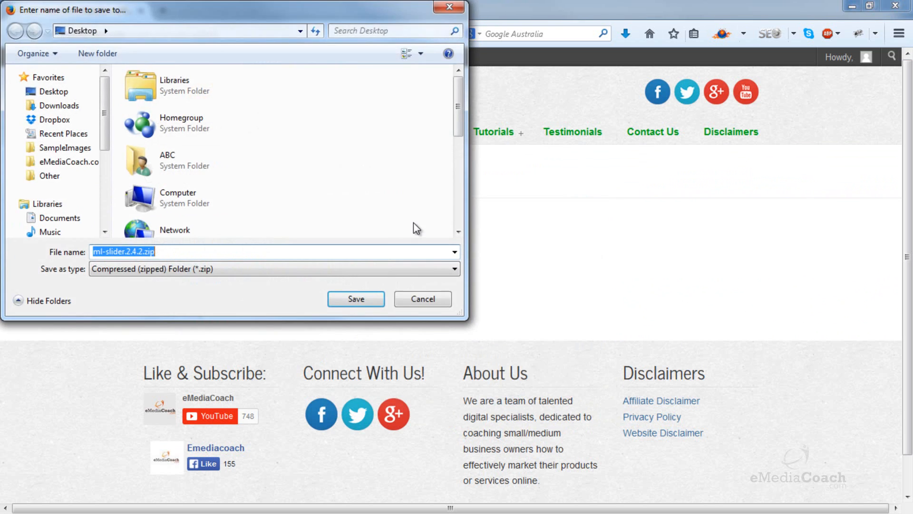
click(356, 299)
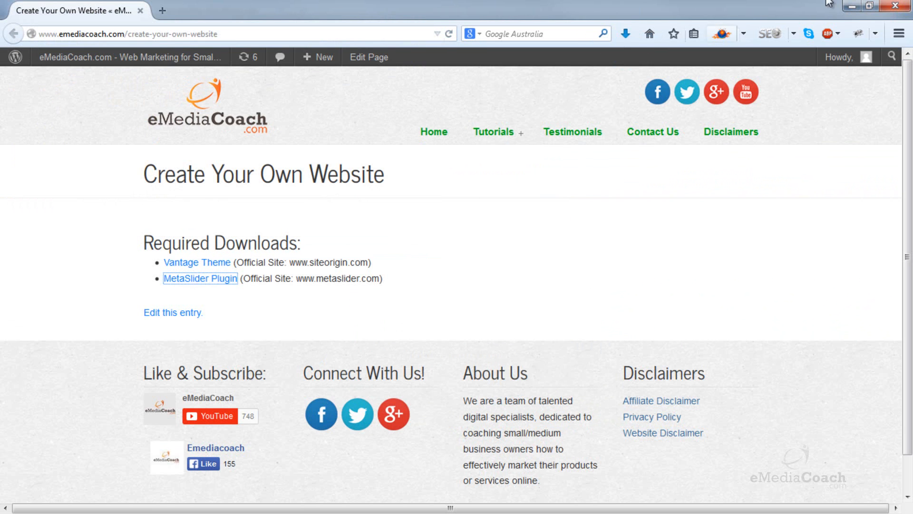
click(853, 7)
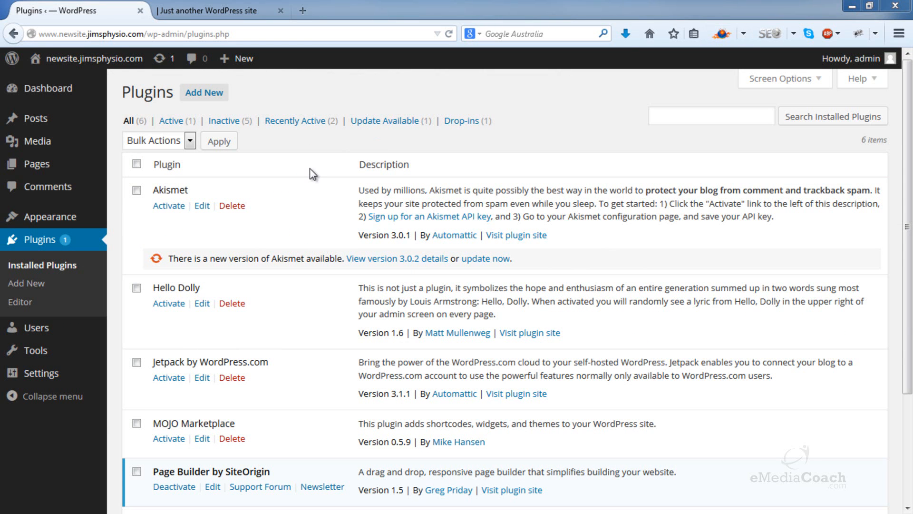
Step: Install a new plugin by uploading ml-slider.2.4.2.zip from the Desktop, and activate it
click(204, 93)
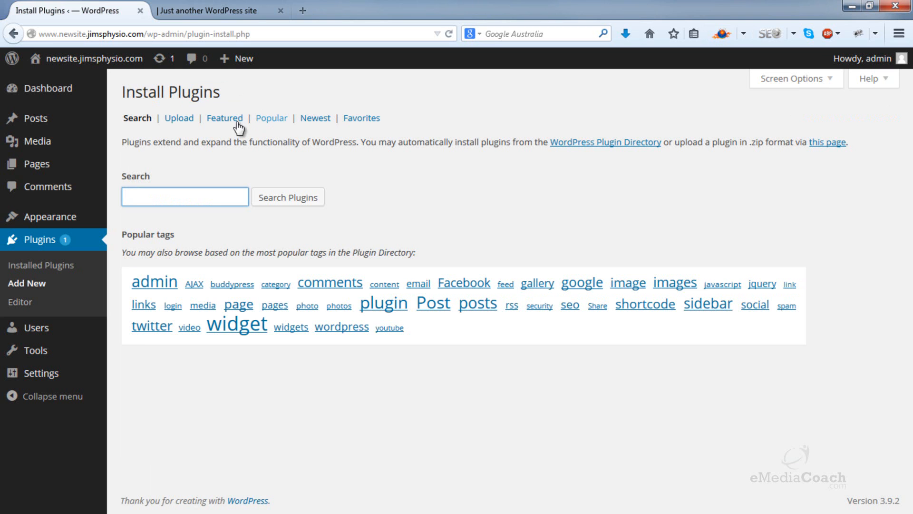
click(194, 122)
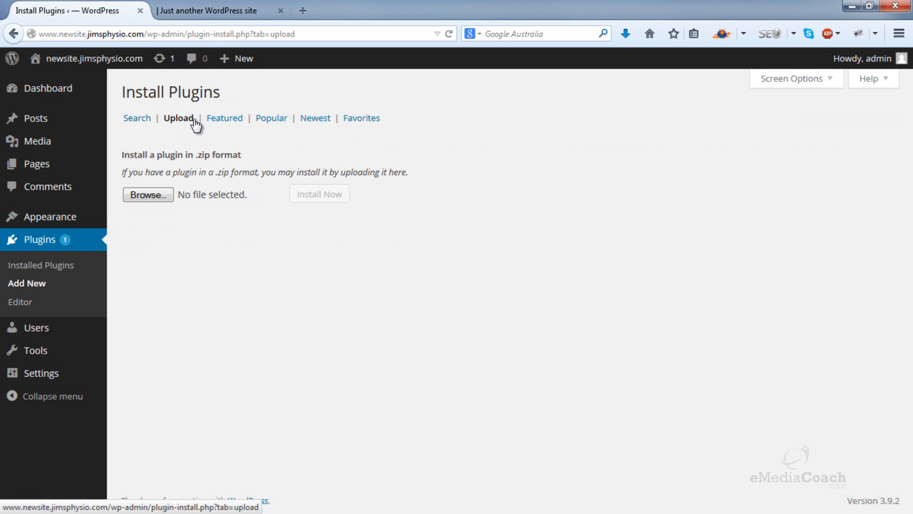
click(173, 196)
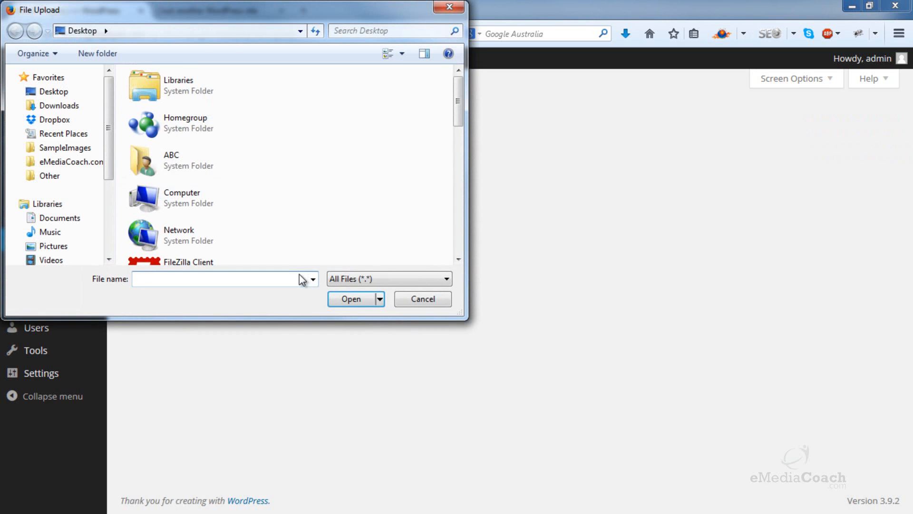
scroll(396, 211, down, 5)
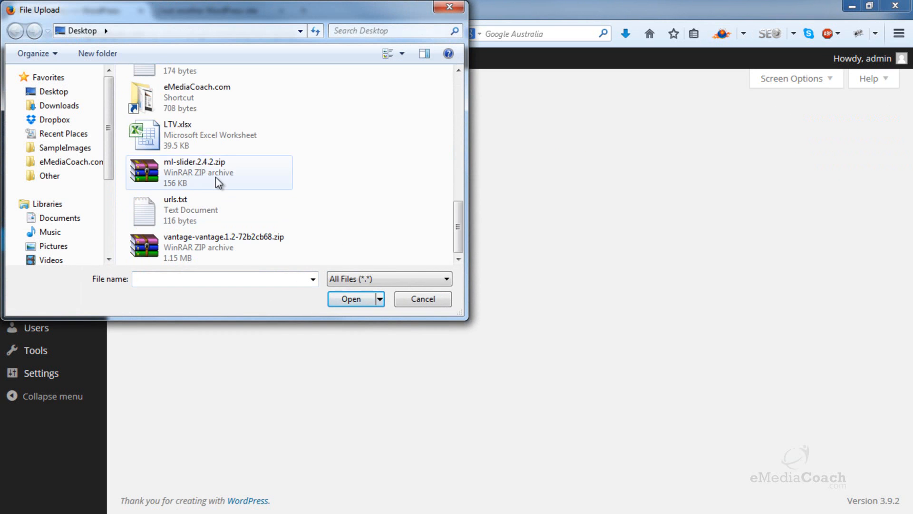
double_click(332, 182)
click(316, 194)
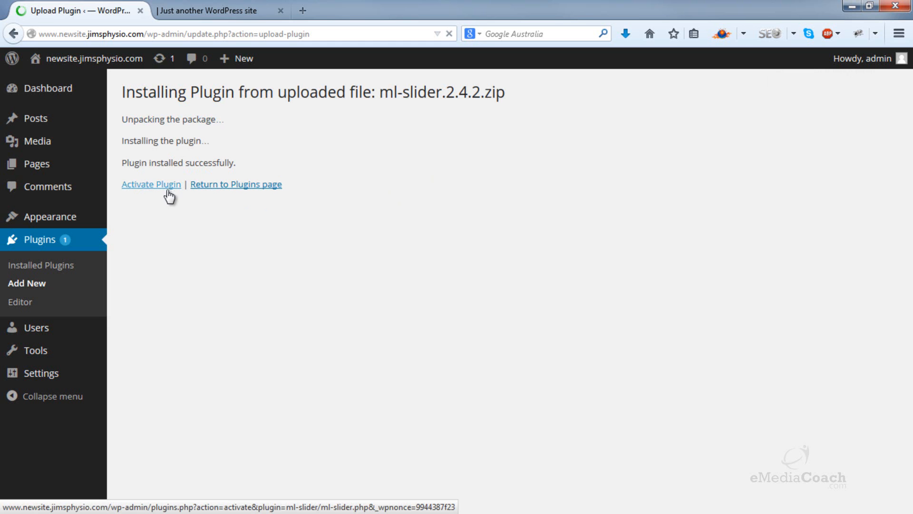
click(170, 185)
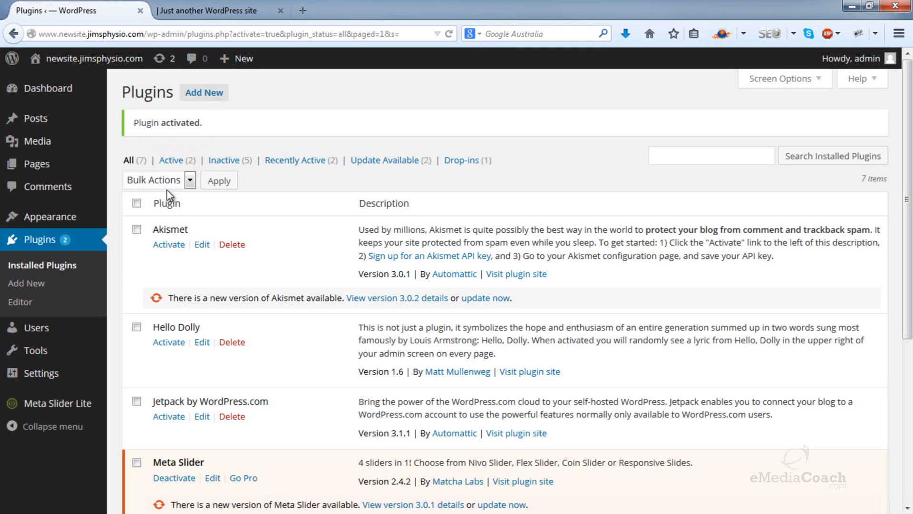
Step: Create a new Meta Slider slideshow and add the pasta1 and pizza-1 images from the SampleImages folder as slides
click(68, 409)
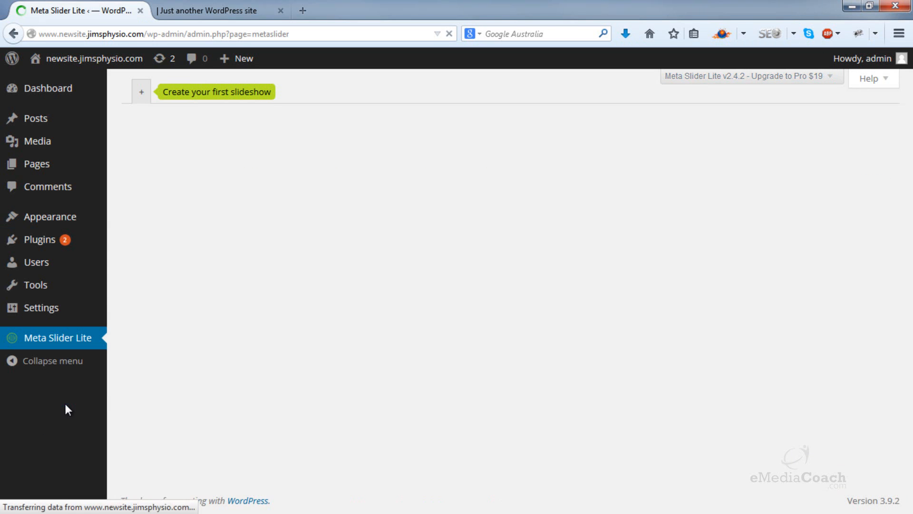
click(142, 92)
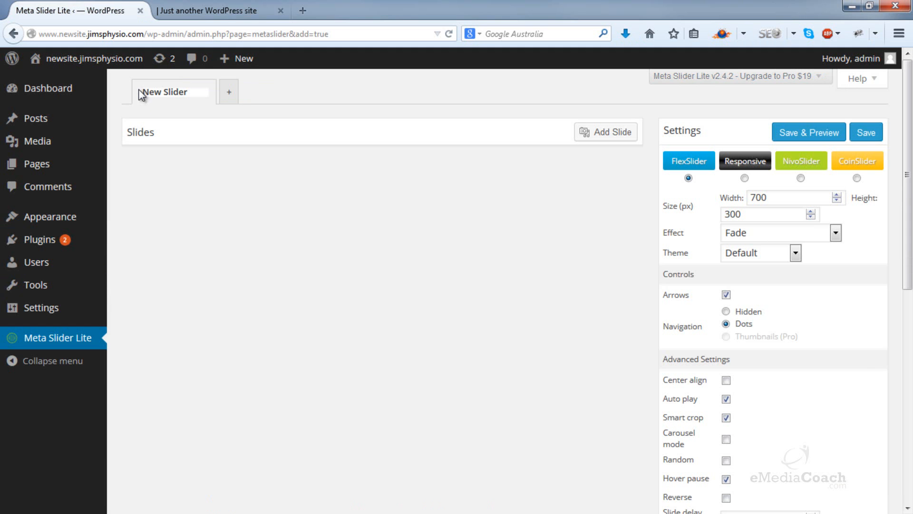
click(598, 138)
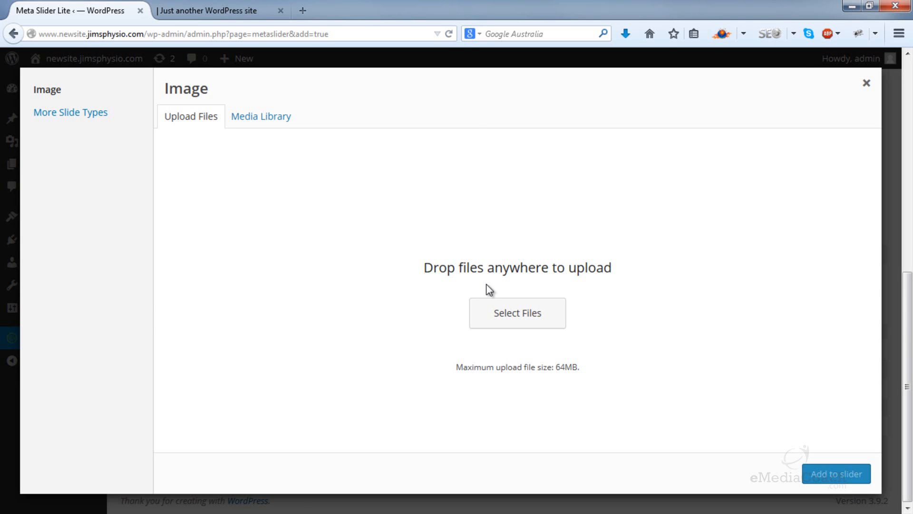
click(492, 323)
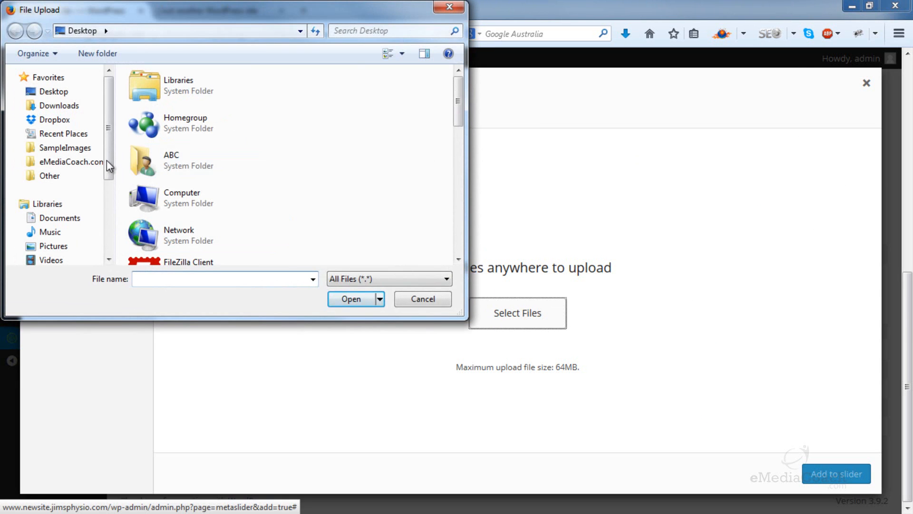
click(64, 149)
drag(383, 110, 202, 148)
click(337, 300)
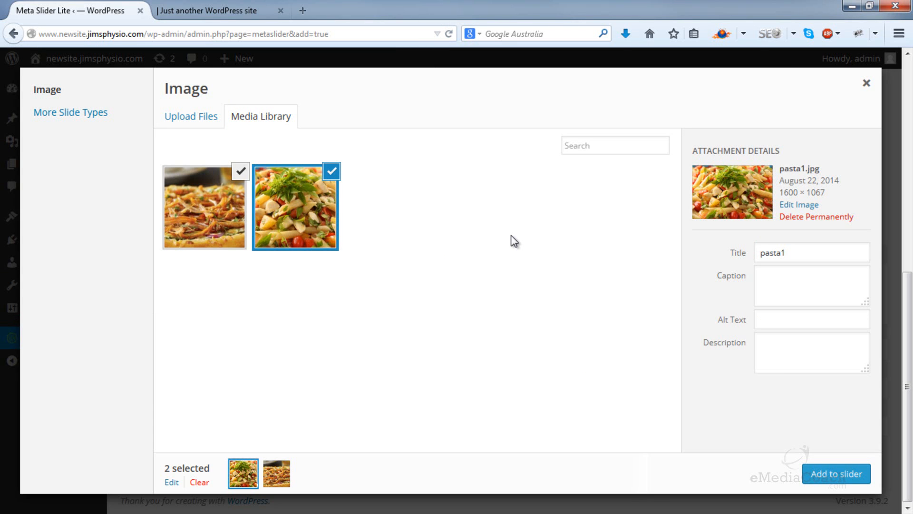
click(836, 474)
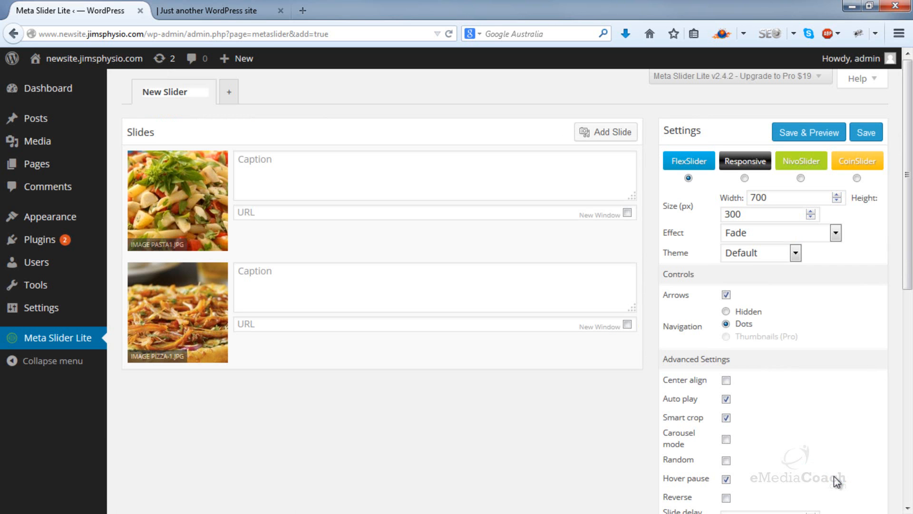
Step: Set the slider's size to 1080 px wide and 250 px high
click(784, 197)
drag(786, 196, 748, 196)
text(1080)
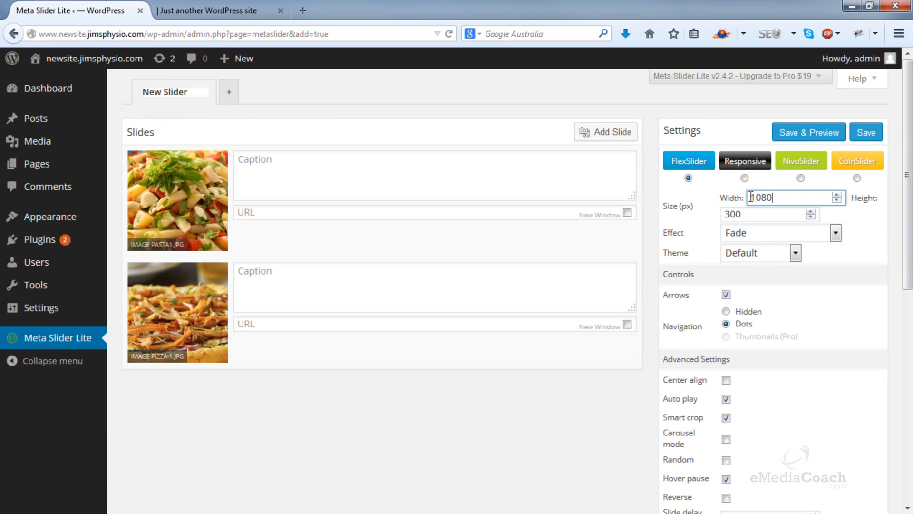
drag(743, 214, 720, 215)
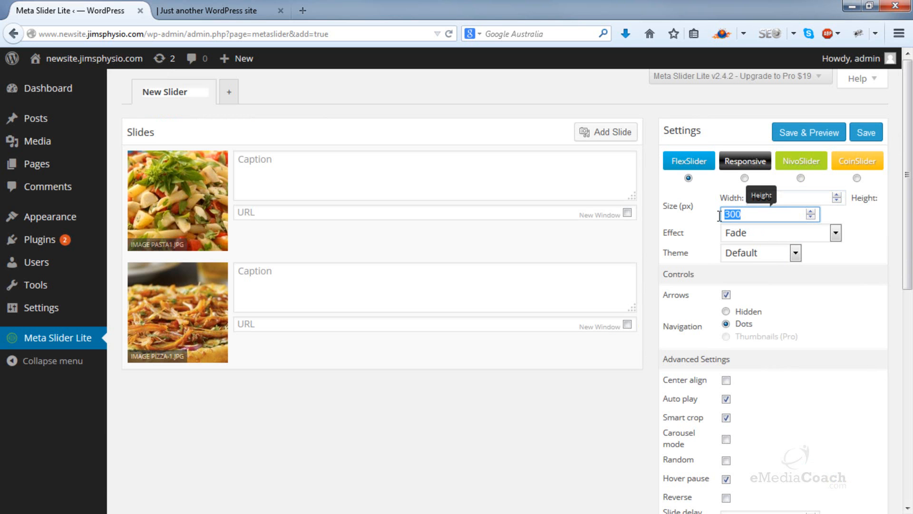
text(250)
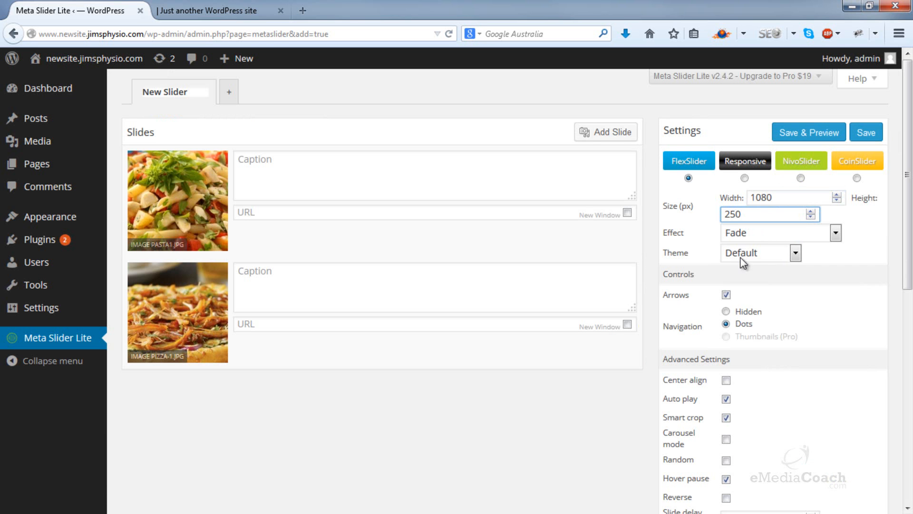
Step: Set the slider's slide delay to 6000 ms in the advanced settings
scroll(711, 290, down, 2)
scroll(709, 285, down, 4)
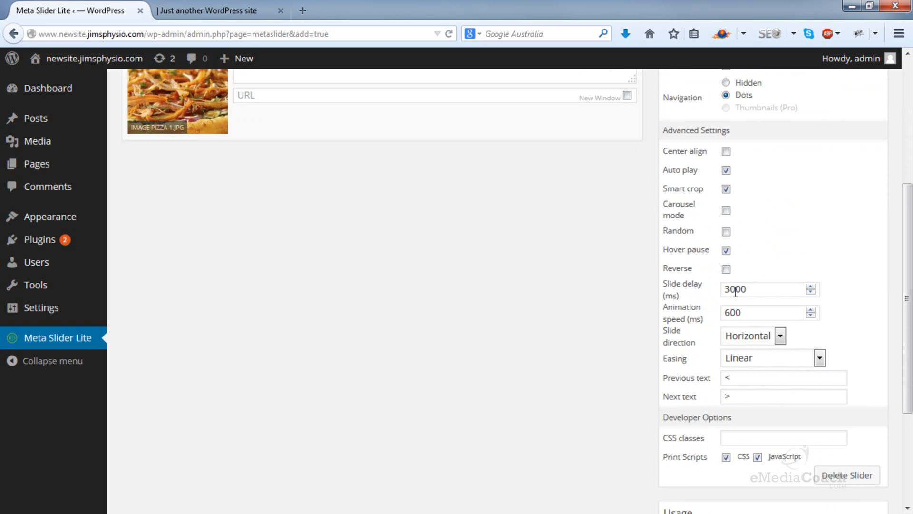
drag(728, 290, 723, 290)
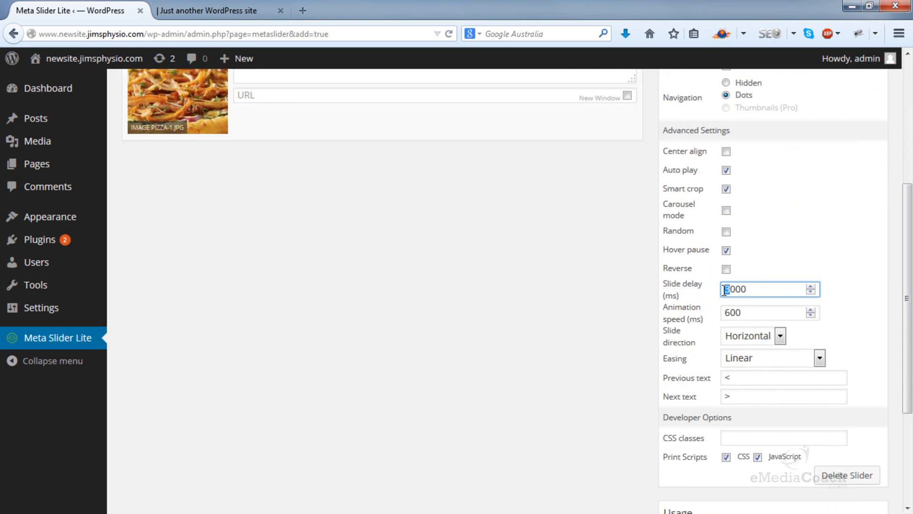
text(6)
Step: Set the slider's theme to Vantage (Flex) and save the slider
scroll(718, 282, up, 5)
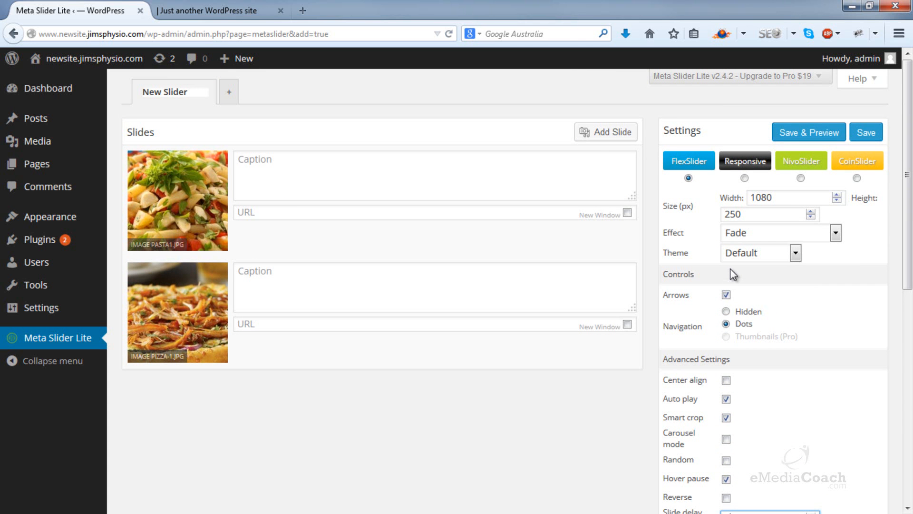
click(754, 253)
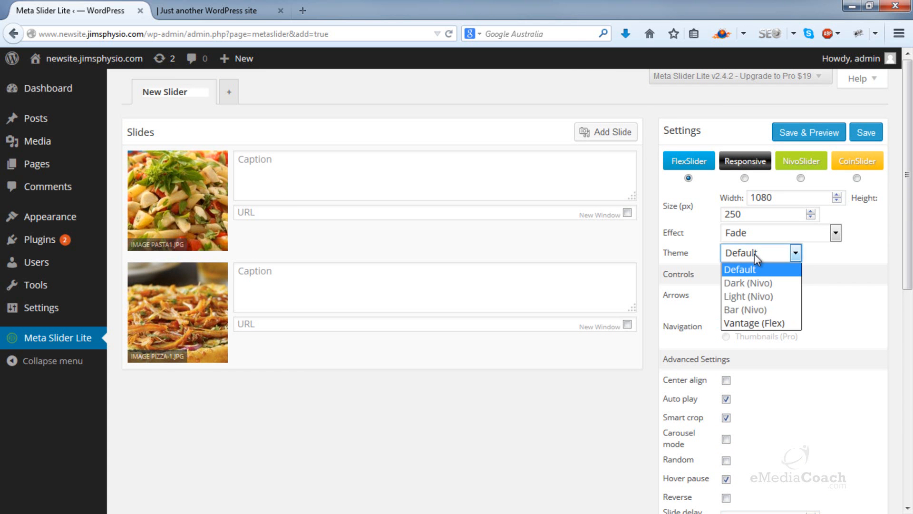
click(757, 323)
click(861, 140)
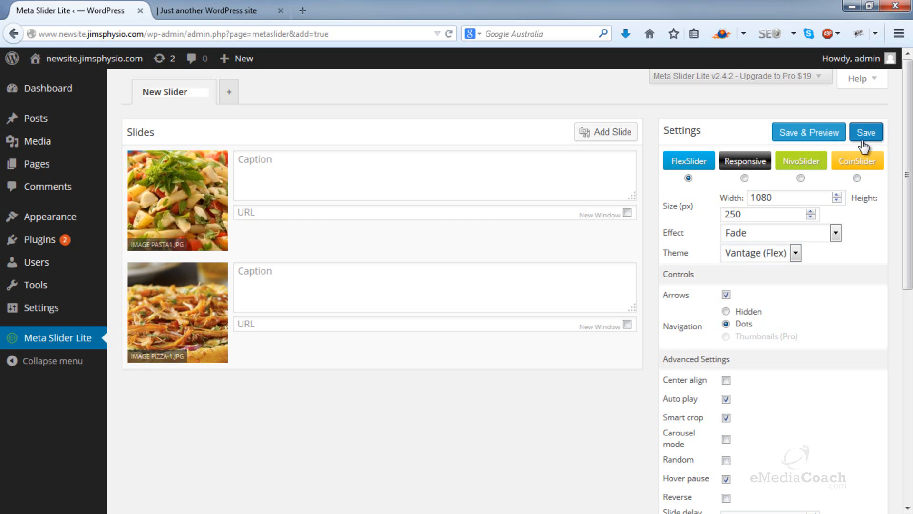
Step: Set the home page slider to Slider: New Slider in the Vantage theme settings and save the settings
mouse_move(86, 320)
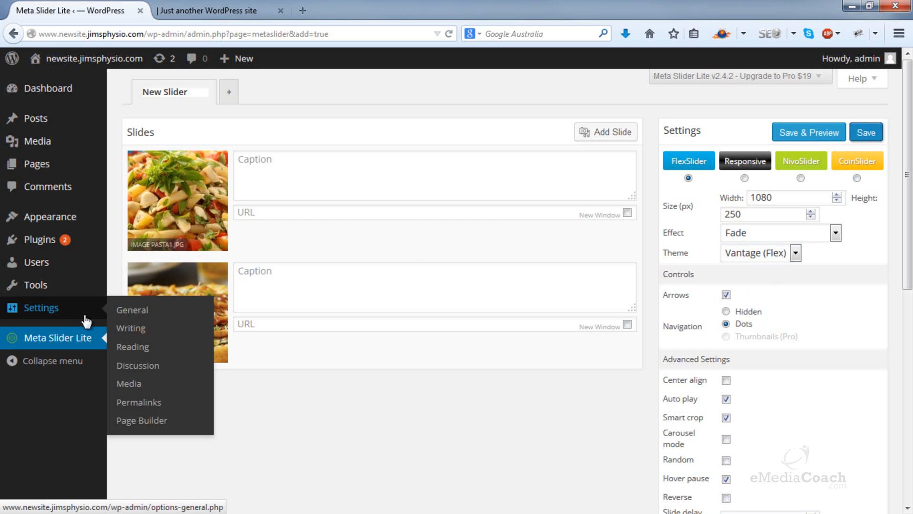
mouse_move(78, 238)
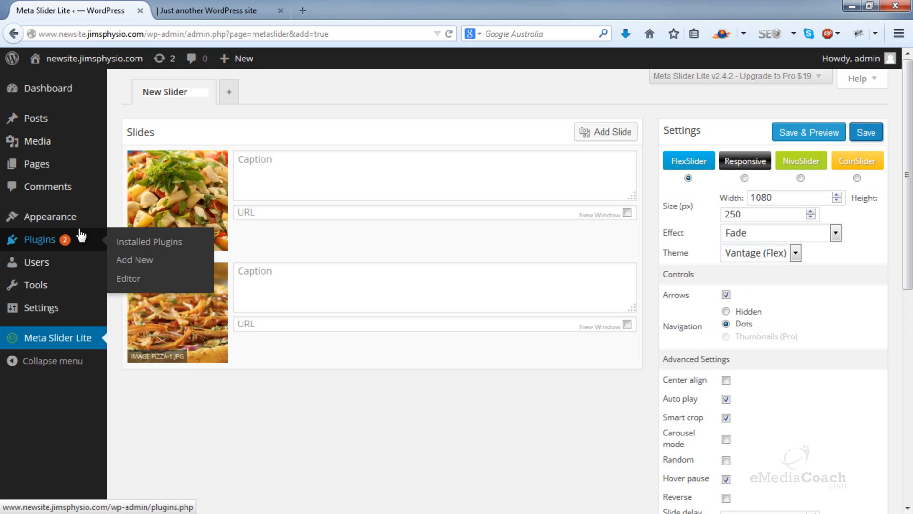
mouse_move(81, 219)
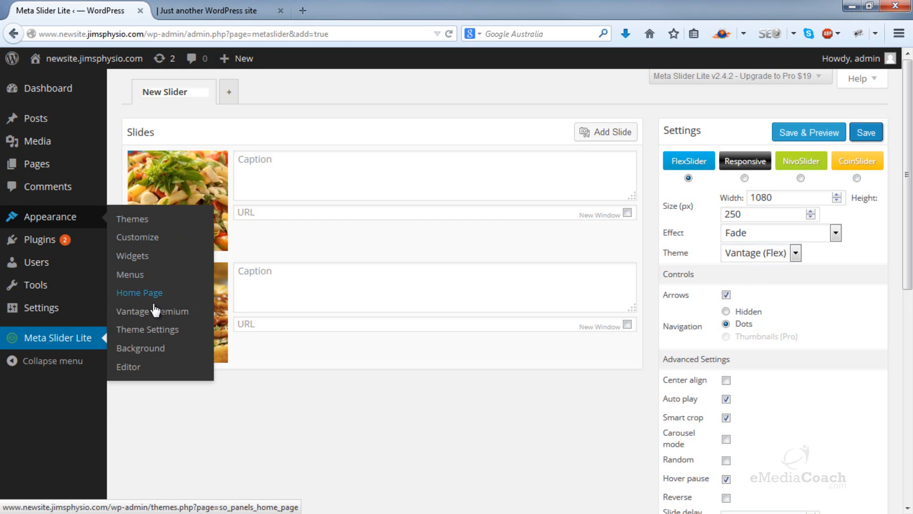
click(153, 333)
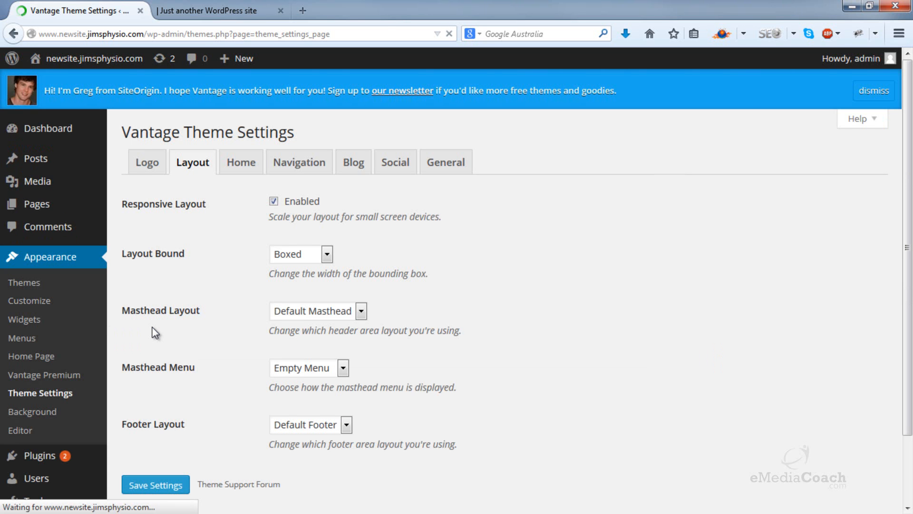
click(243, 167)
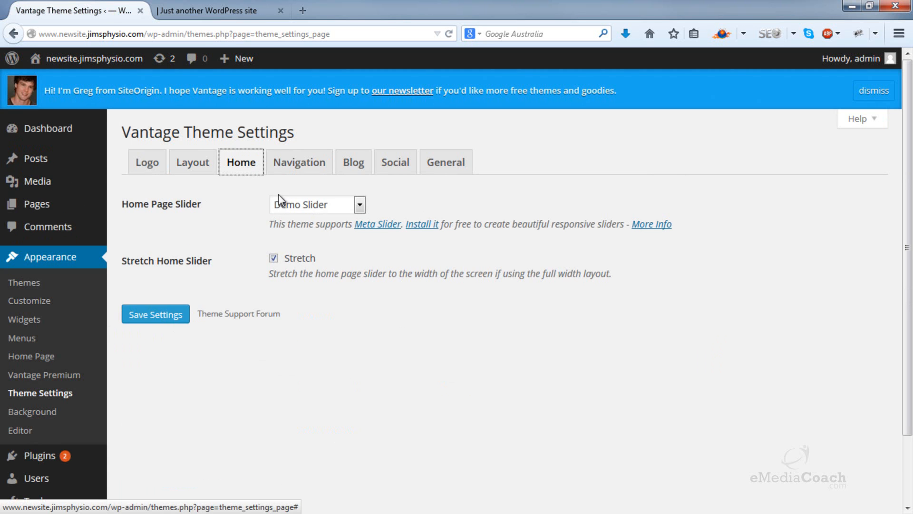
click(359, 205)
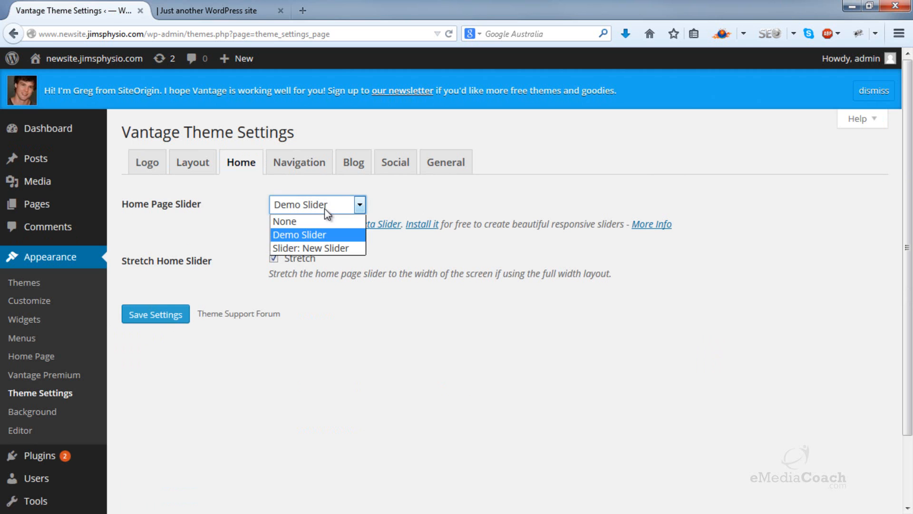
click(324, 249)
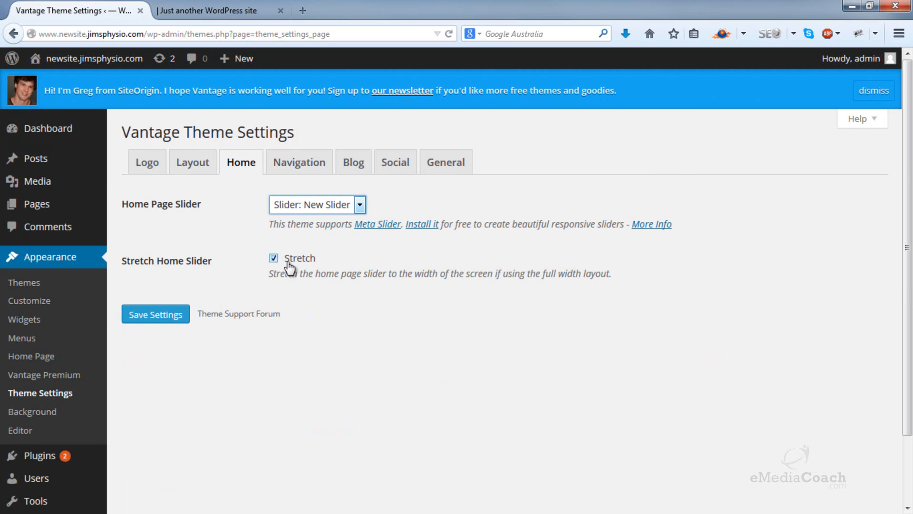
click(172, 327)
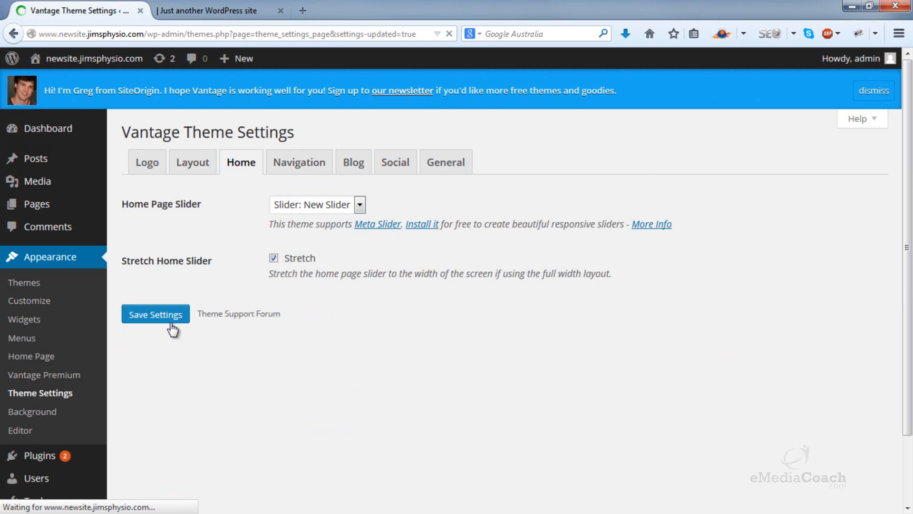
Step: Reload the live home page and examine the slideshow, header menu, text columns and location map
click(199, 7)
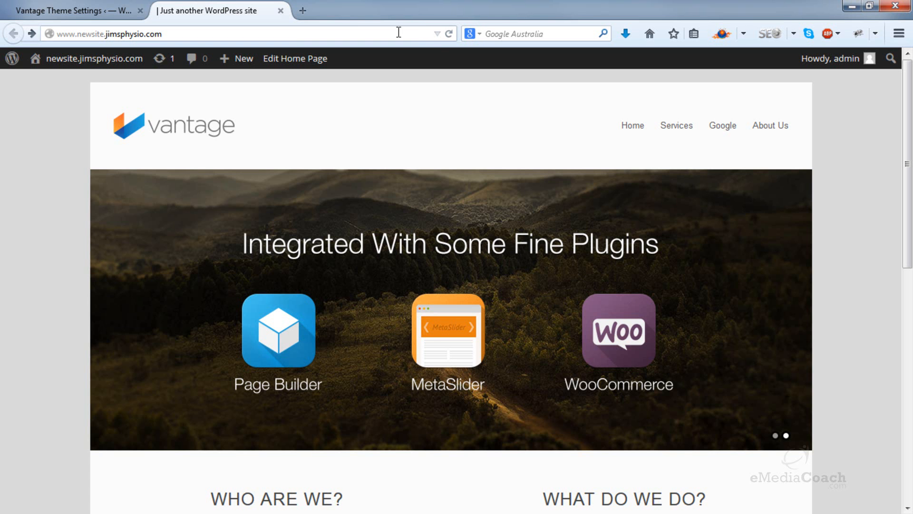
click(448, 34)
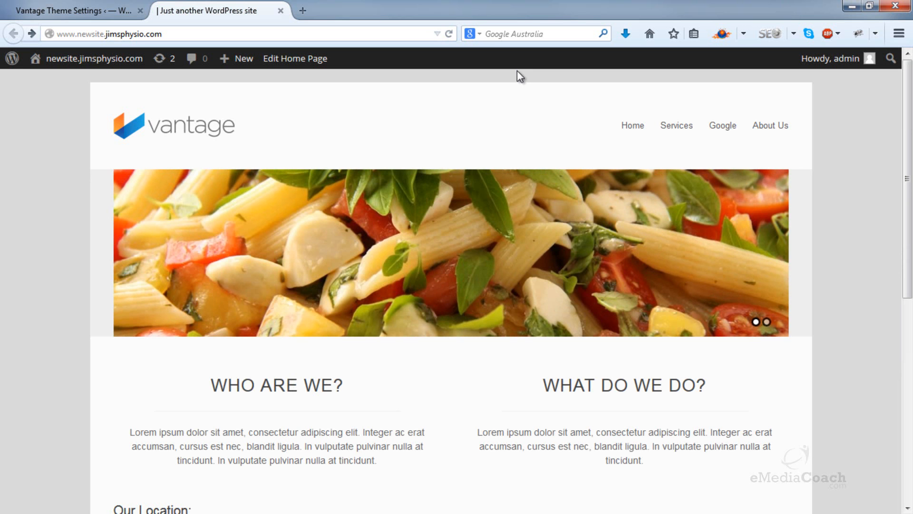
click(778, 243)
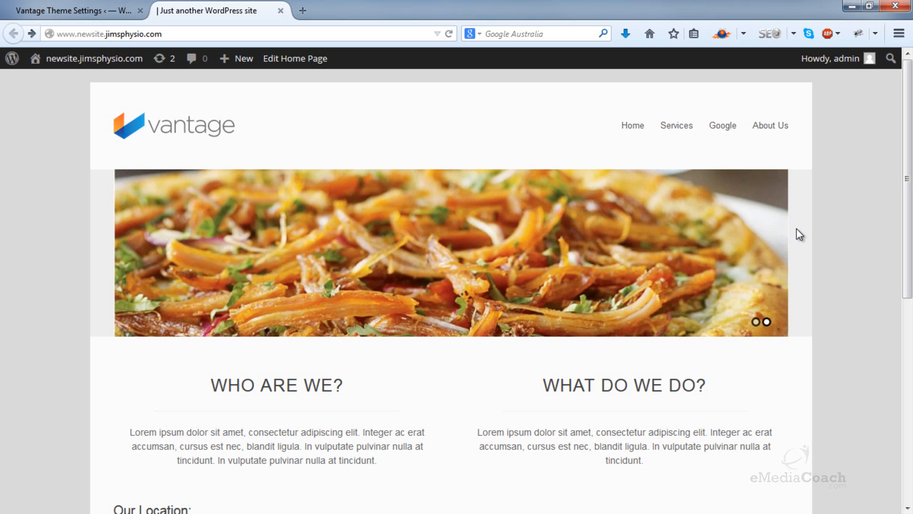
mouse_move(775, 237)
scroll(793, 250, down, 7)
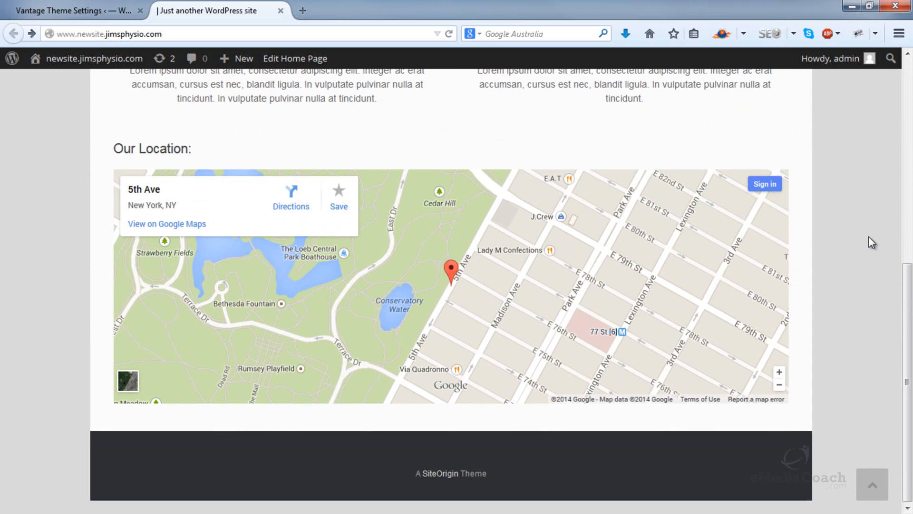
scroll(868, 236, up, 6)
scroll(869, 242, up, 1)
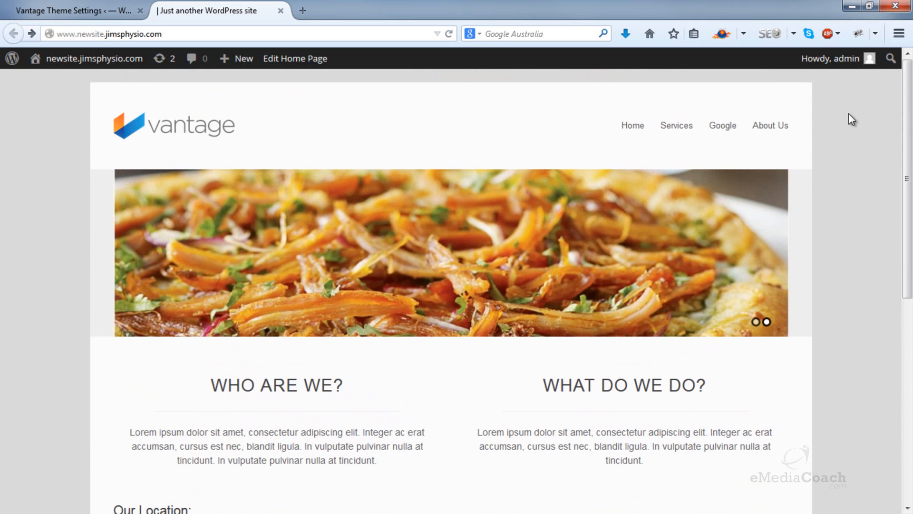
mouse_move(674, 127)
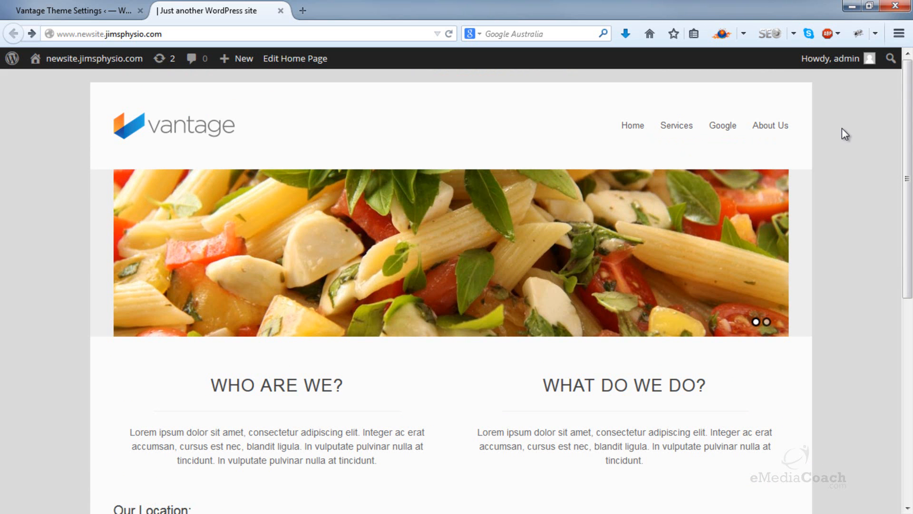
scroll(841, 129, down, 5)
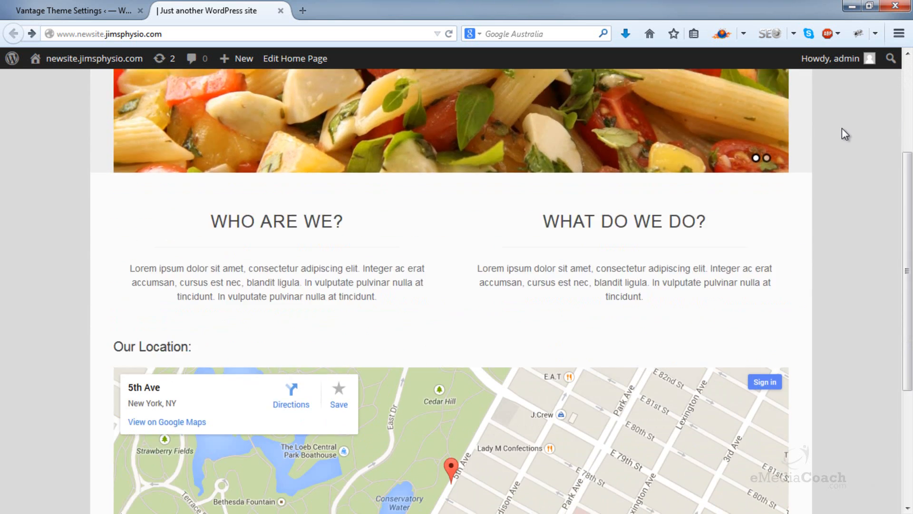
scroll(560, 300, down, 2)
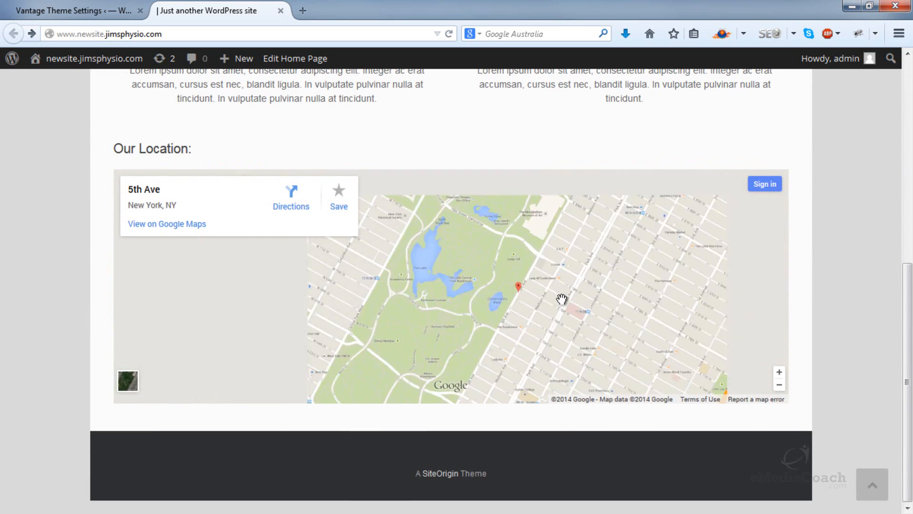
scroll(561, 300, up, 2)
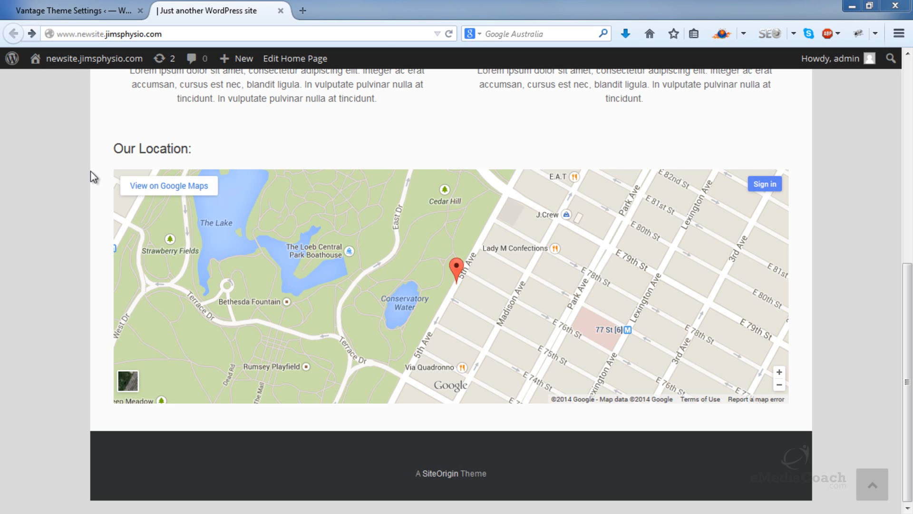
Step: Give the Our Location row of the custom home page the background colour #f4f4f4 and save the home page
click(84, 6)
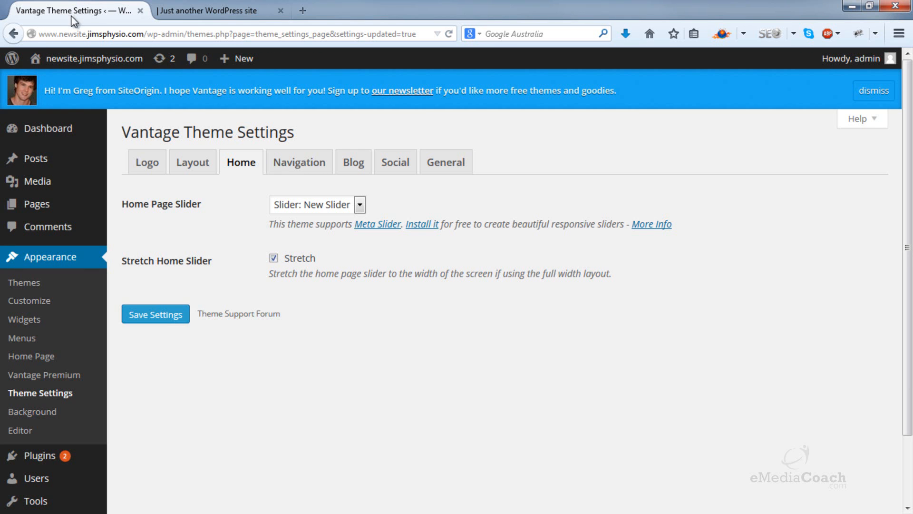
click(47, 359)
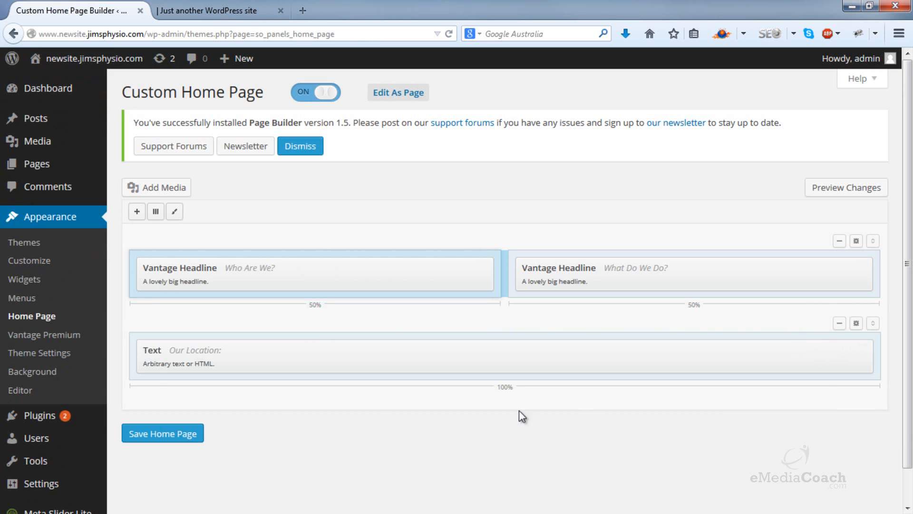
click(856, 324)
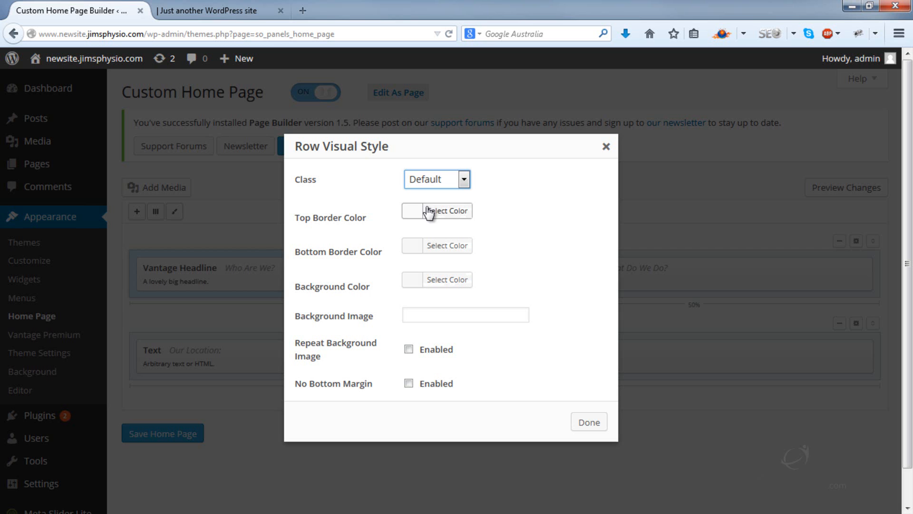
click(417, 281)
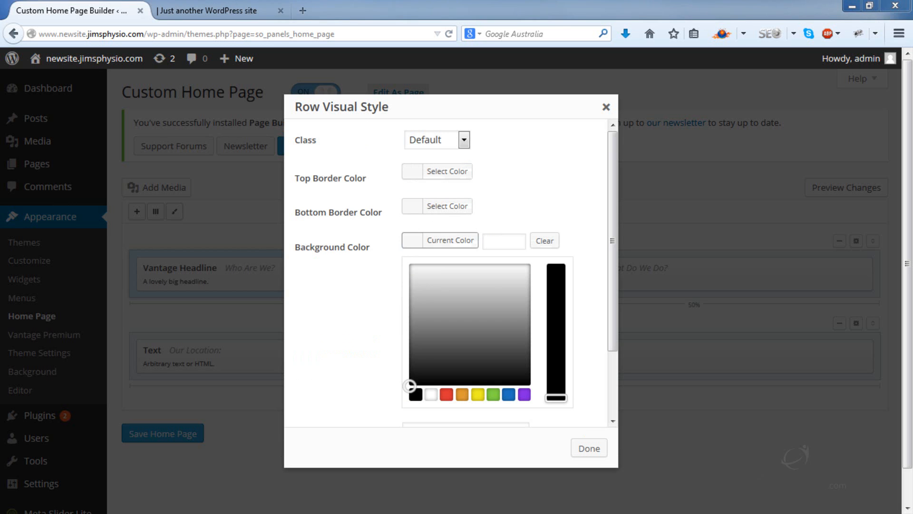
click(489, 242)
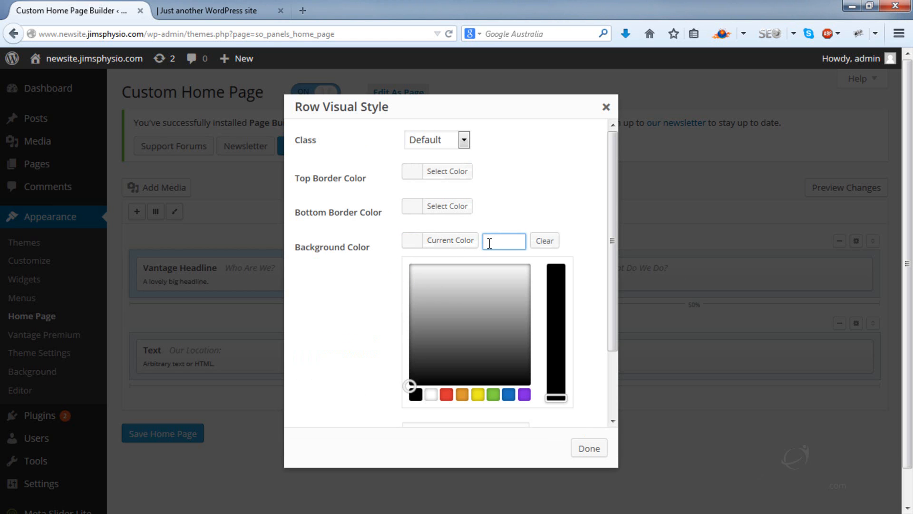
text(#f4f4f4)
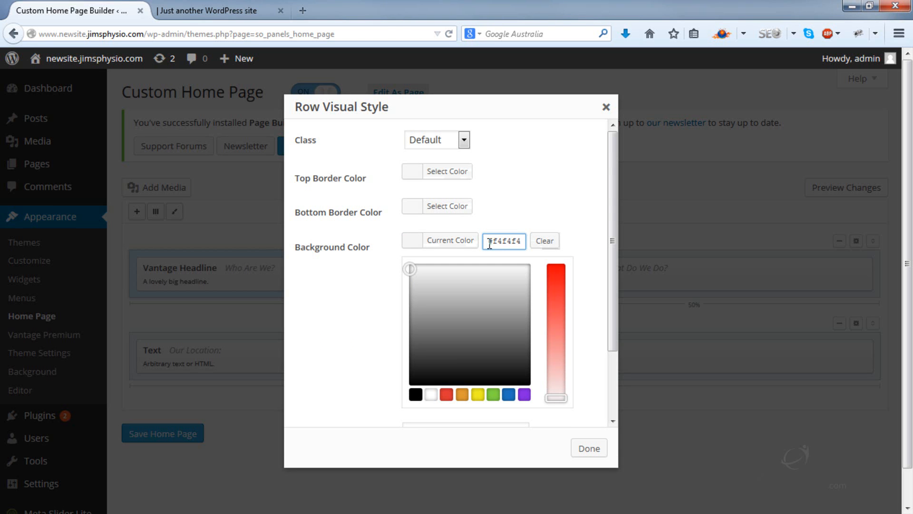
drag(429, 283, 456, 344)
double_click(507, 242)
text(f4f4f4)
click(589, 447)
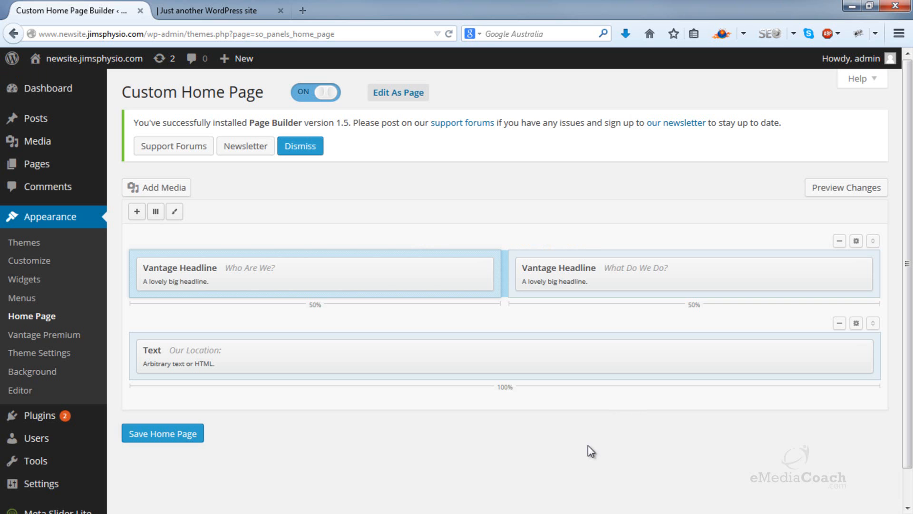
click(196, 442)
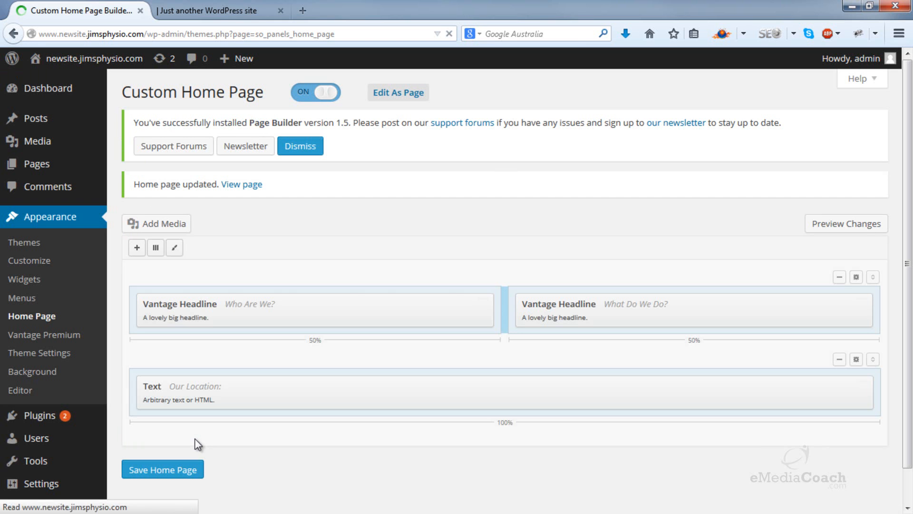
Step: Reload the live home page and check the background of the Our Location row along with the rest of the page
click(203, 9)
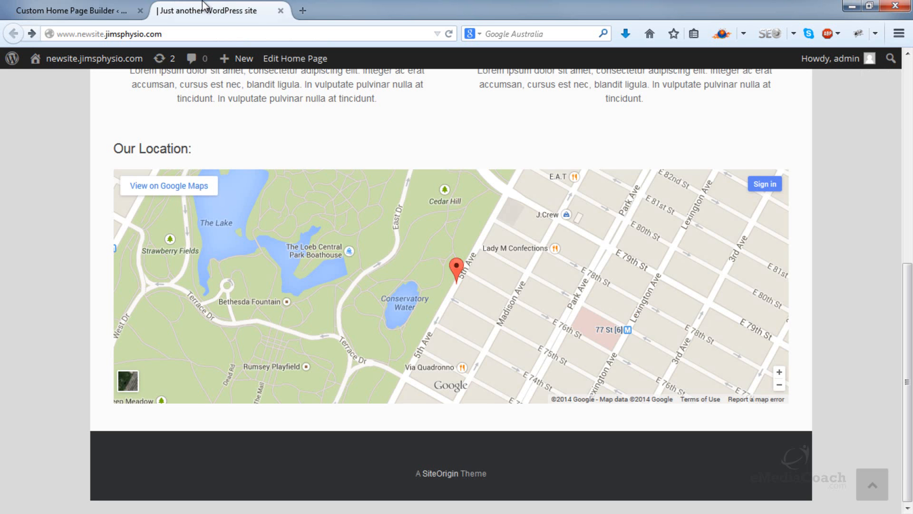
click(450, 34)
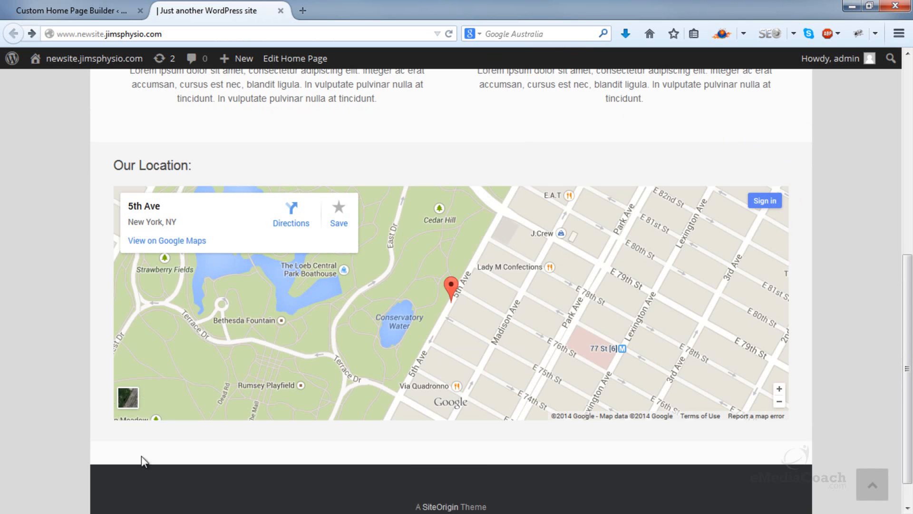
scroll(90, 278, up, 6)
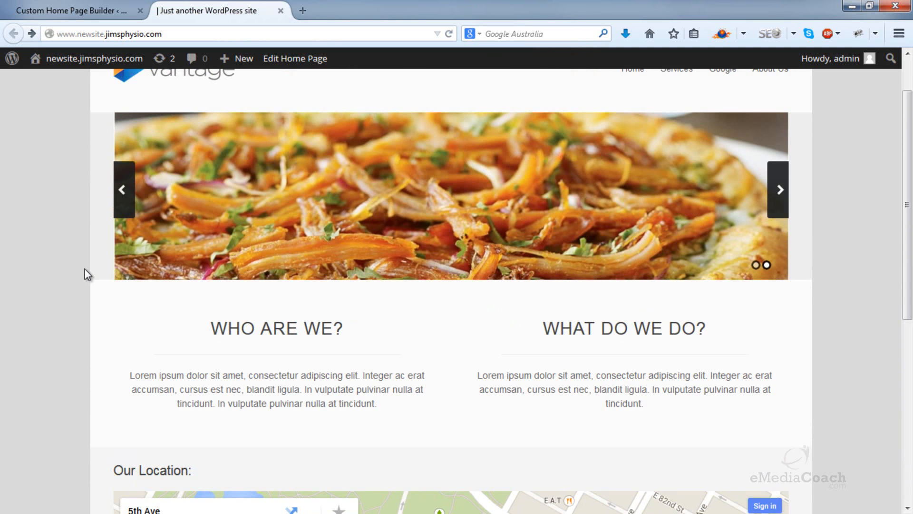
scroll(87, 274, up, 1)
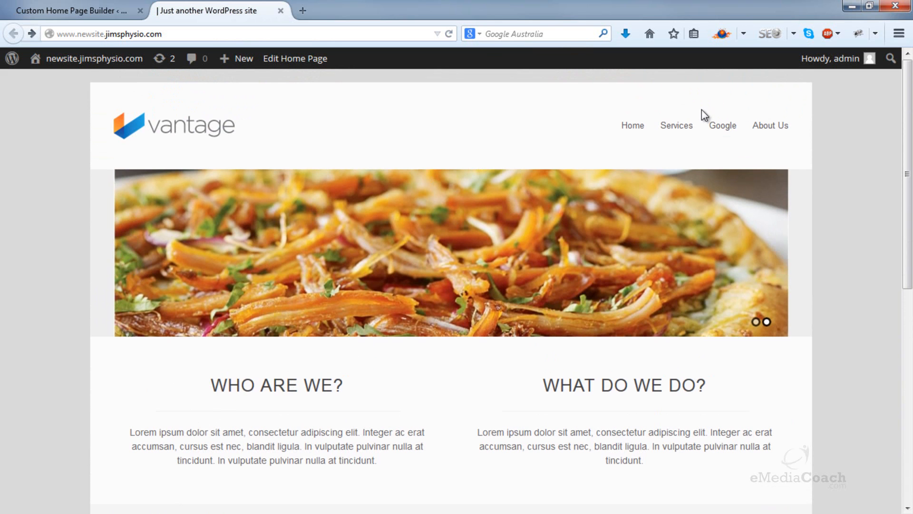
mouse_move(669, 130)
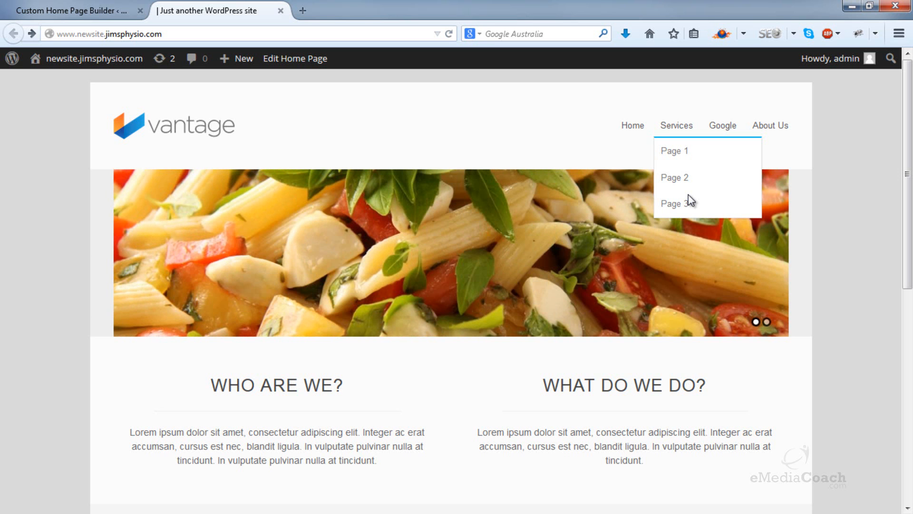
Step: Open Page 1 from the list of all pages for editing and change its title to Service 1
click(36, 4)
mouse_move(46, 166)
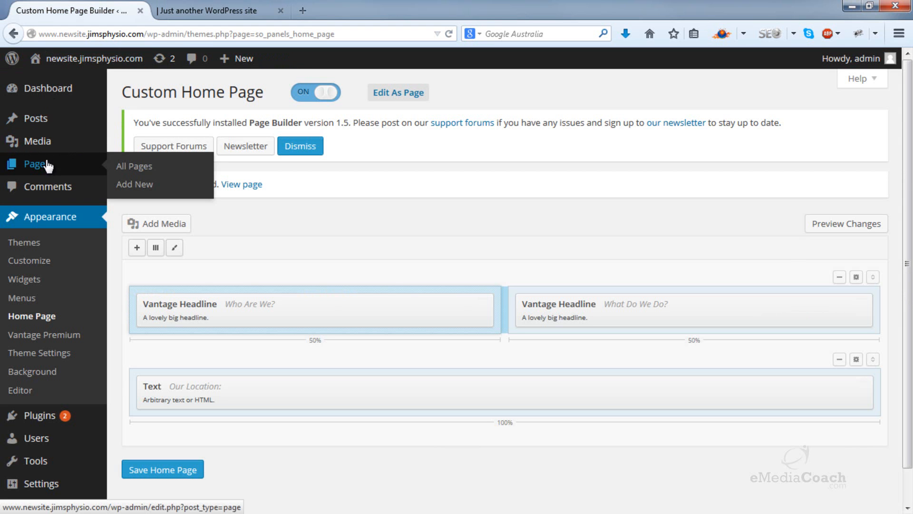
click(145, 169)
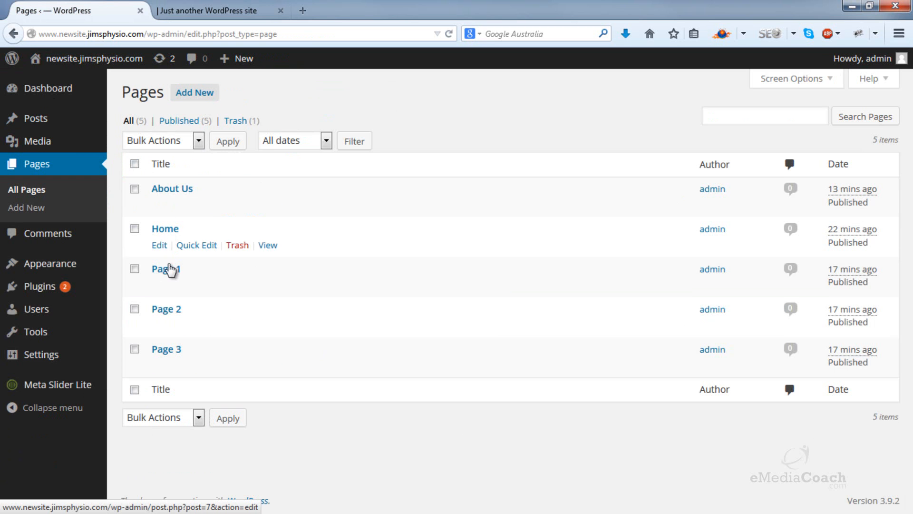
click(161, 286)
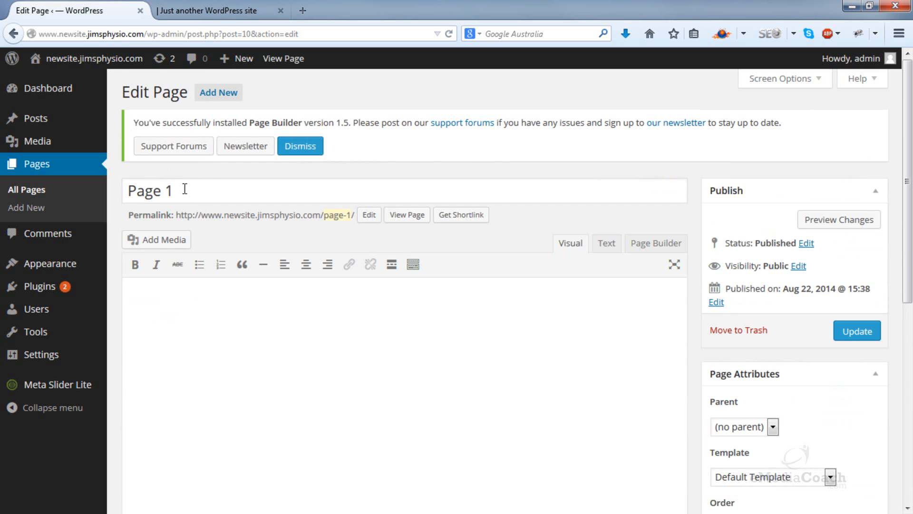
drag(185, 189, 107, 189)
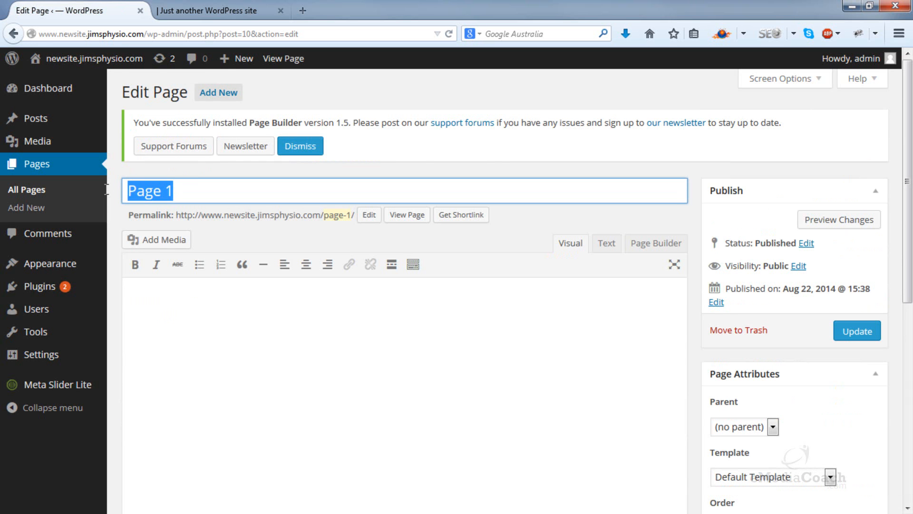
text(Service 1)
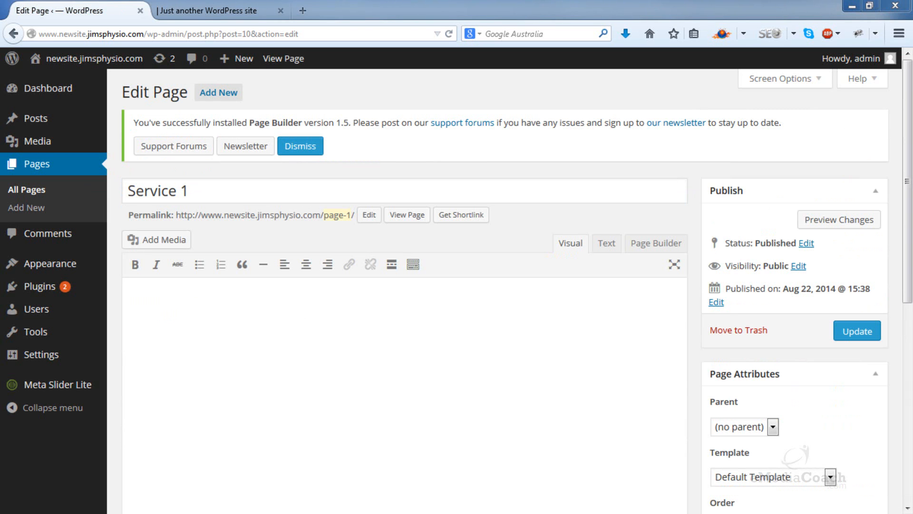
Step: Paste the copied Lorem ipsum text into the Service 1 page body and format it as Paragraph
click(203, 332)
text(Lorem ipsum dolor sit amet, consectetur adipiscing elit. Integer ac erat accumsan, cursus est nec, blandit ligula. In vulputate pulvinar nulla at tincidunt. In vulputate pulvinar nulla at tincidunt.)
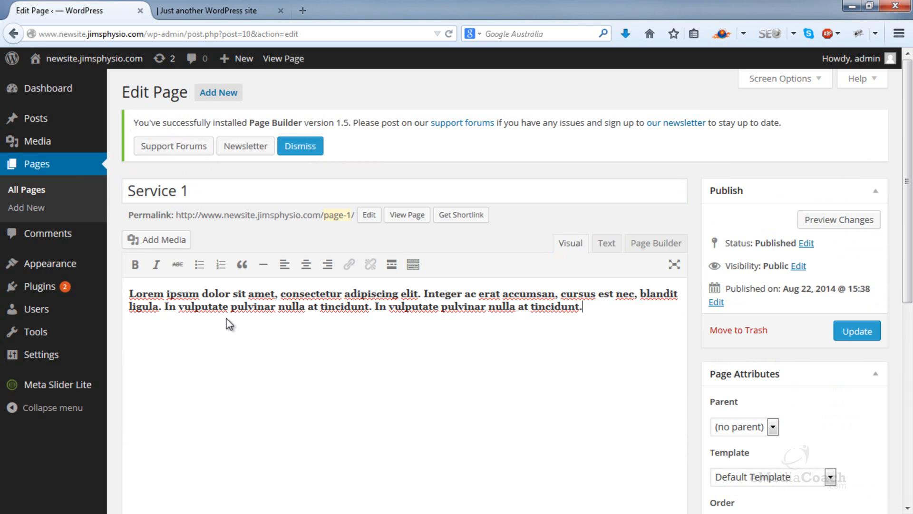
click(412, 264)
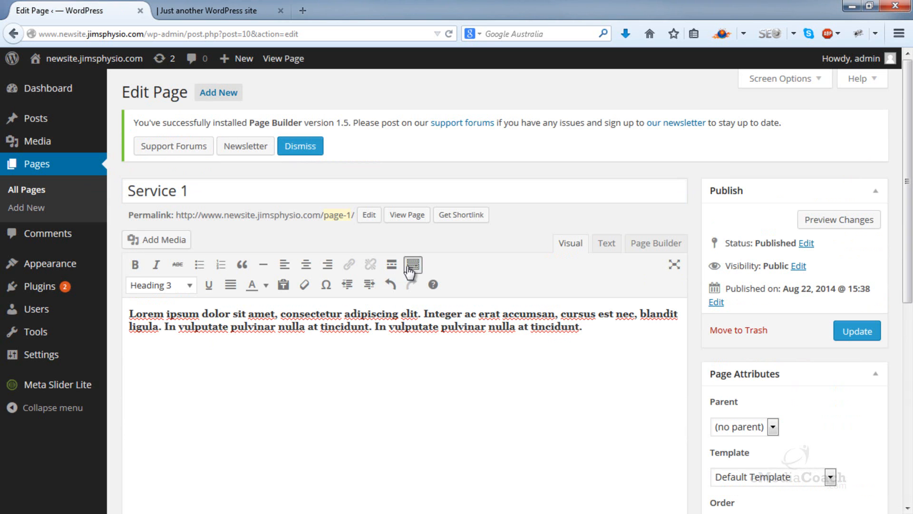
drag(582, 327, 128, 313)
click(190, 289)
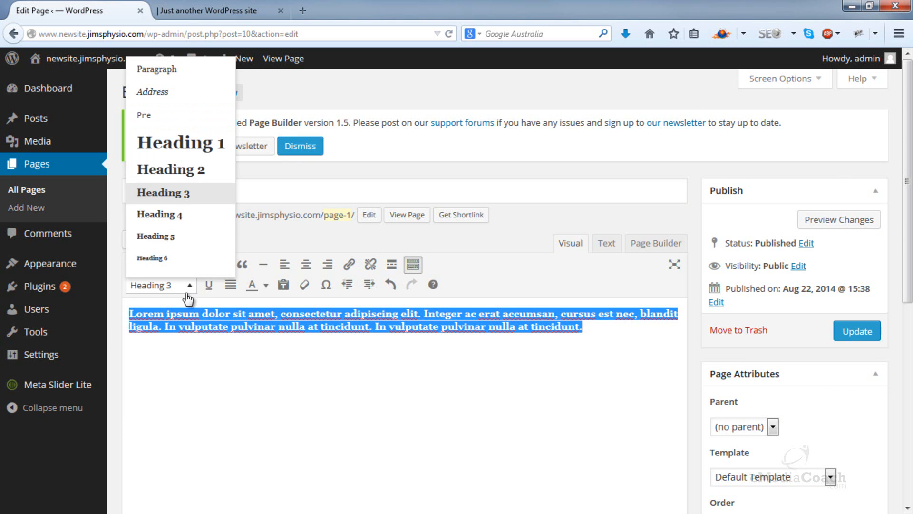
click(162, 72)
Step: Add the line "More Information:" above the Lorem ipsum paragraph and format it as Heading 3
click(138, 308)
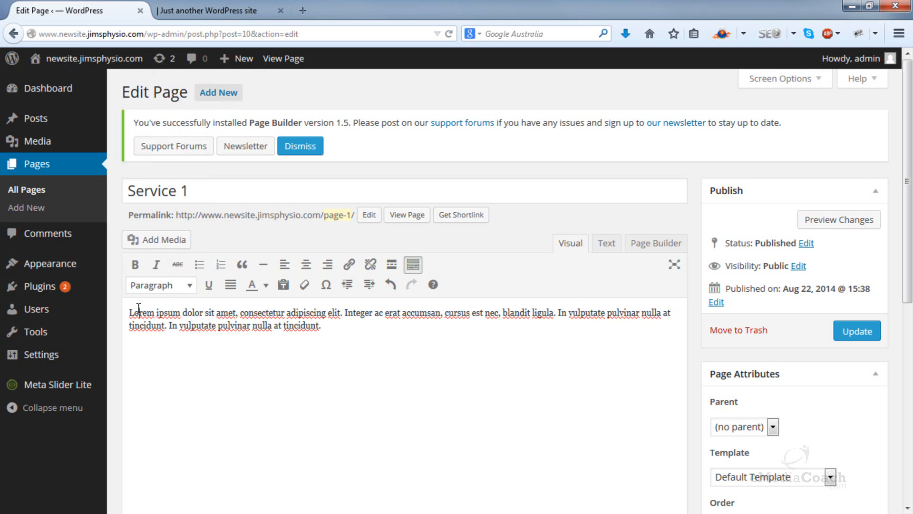
key(Return)
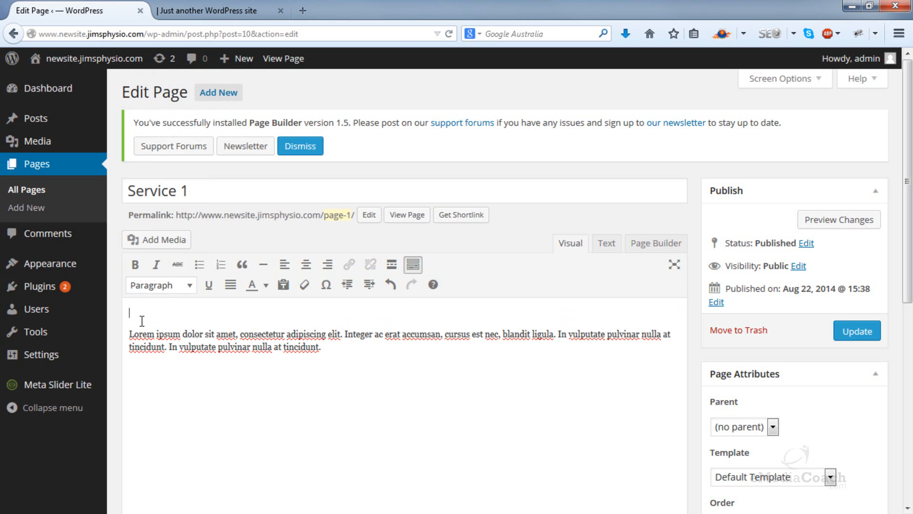
text(More Information:)
drag(232, 315, 150, 290)
click(150, 287)
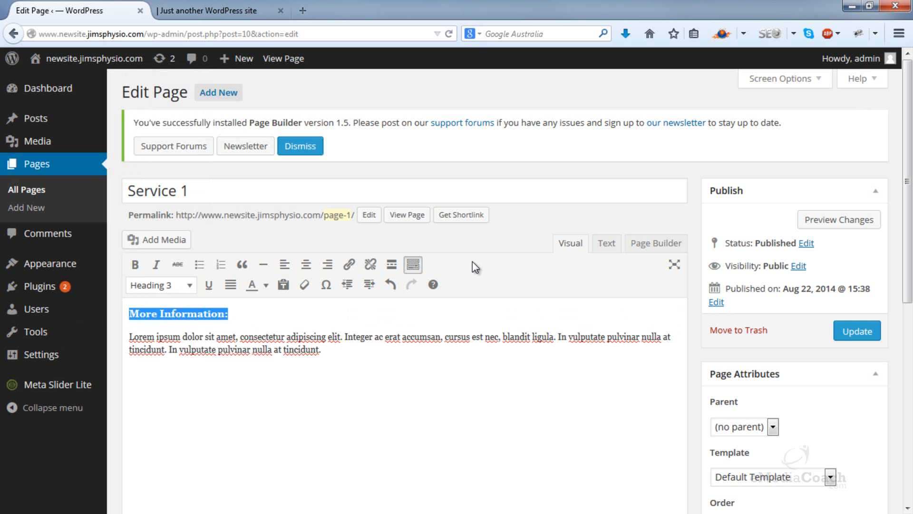
Step: Insert the pasta1 image from the media library on a new line above the More Information heading
click(379, 310)
key(Return)
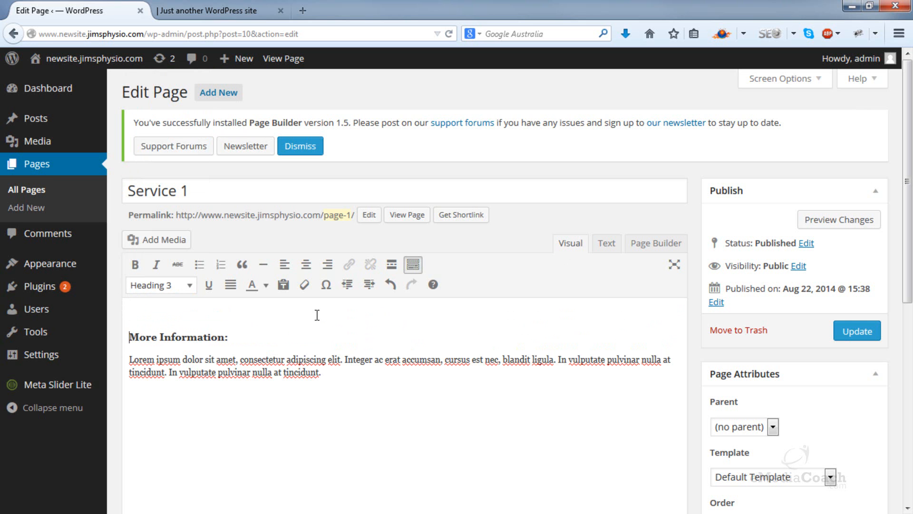
click(169, 240)
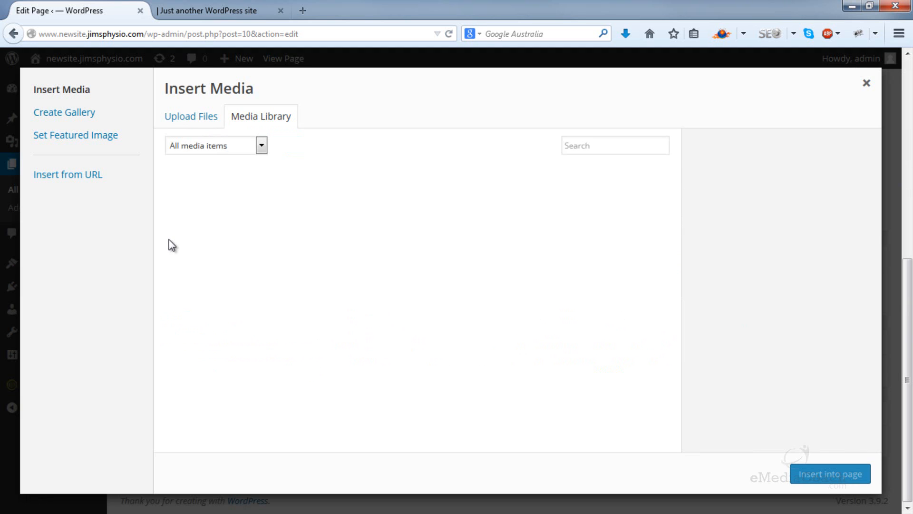
click(216, 128)
click(243, 121)
click(284, 220)
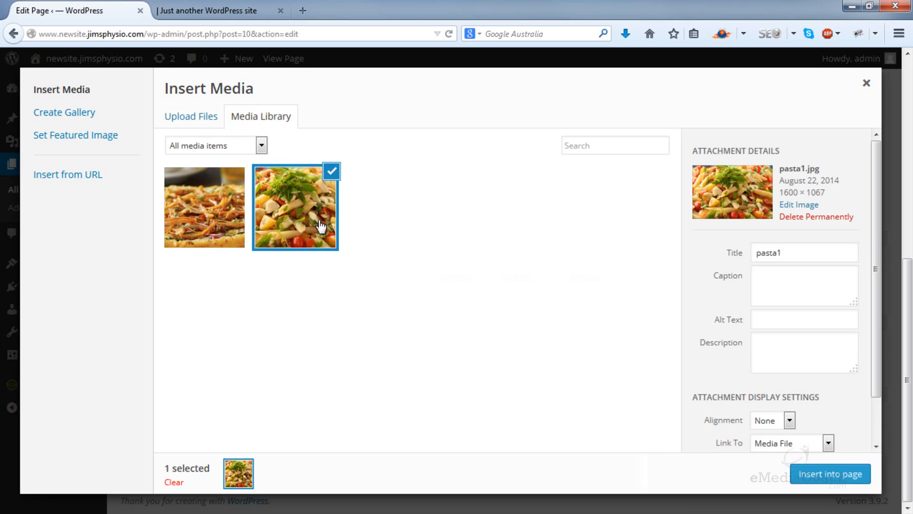
click(813, 474)
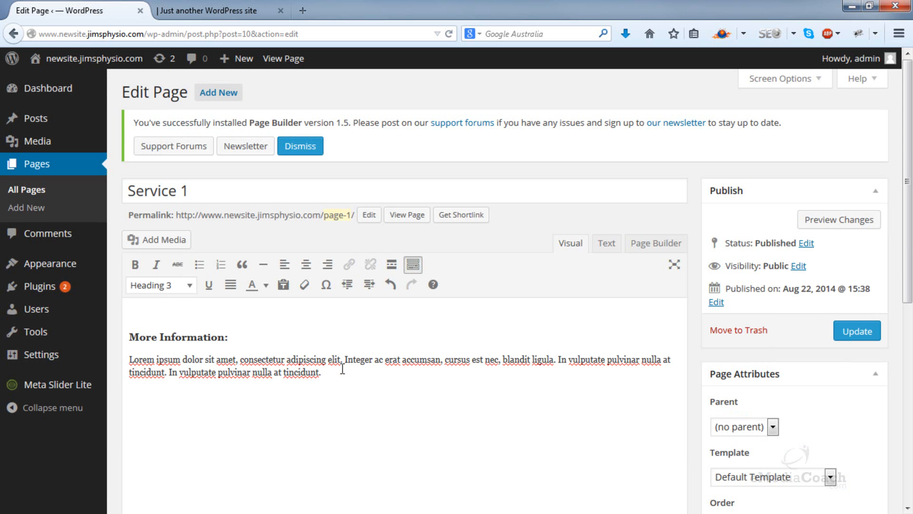
Step: Set the display size of the inserted pasta image to Full Size – 1600 × 1067
scroll(341, 369, down, 4)
click(258, 240)
click(145, 170)
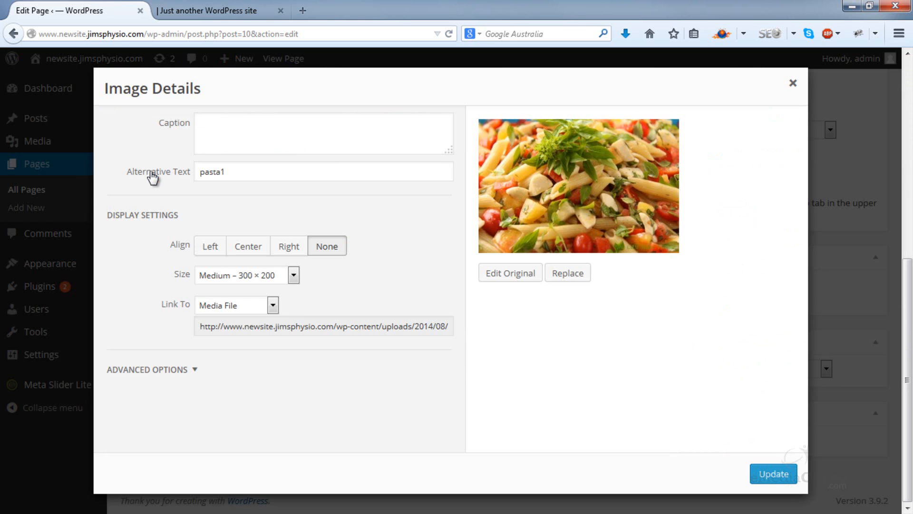
click(284, 277)
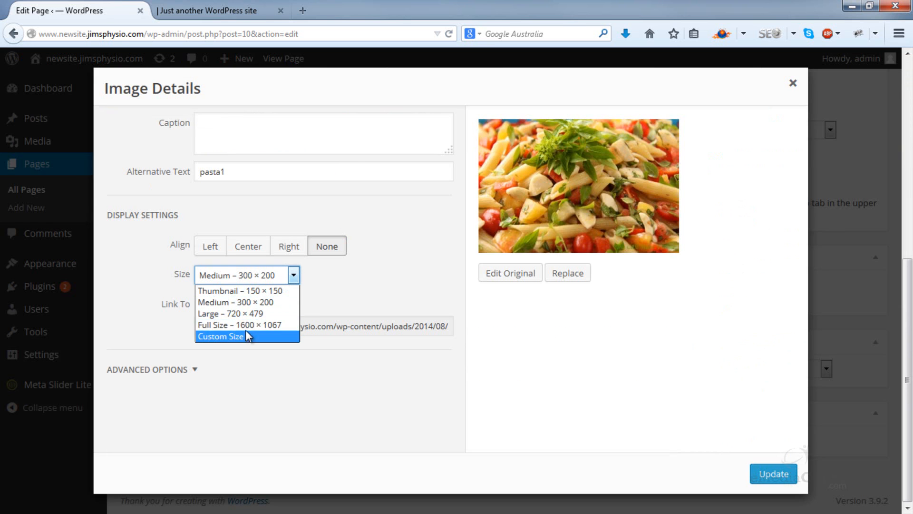
click(247, 323)
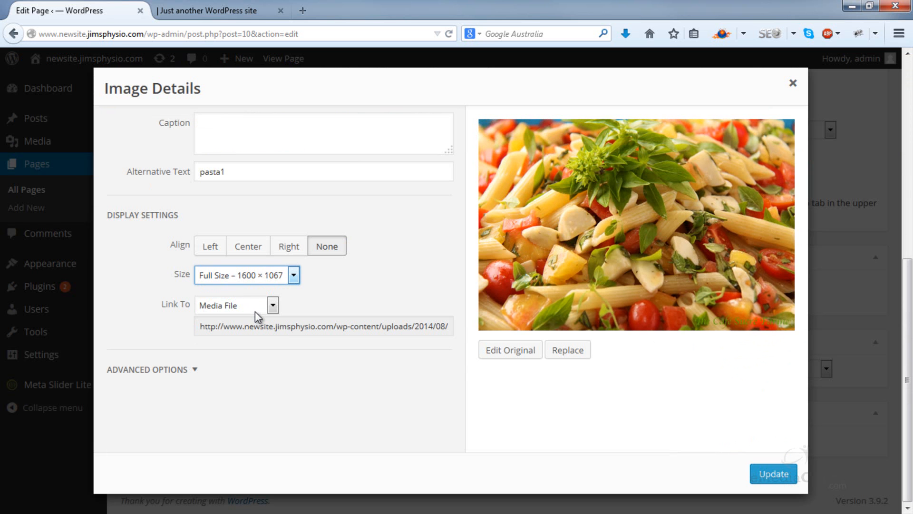
click(766, 474)
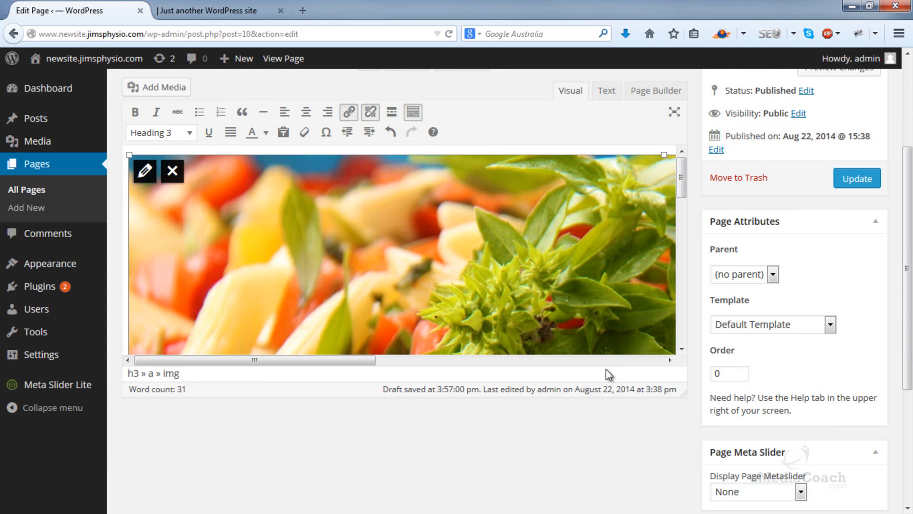
Step: Centre the pasta image and remove its link
click(305, 112)
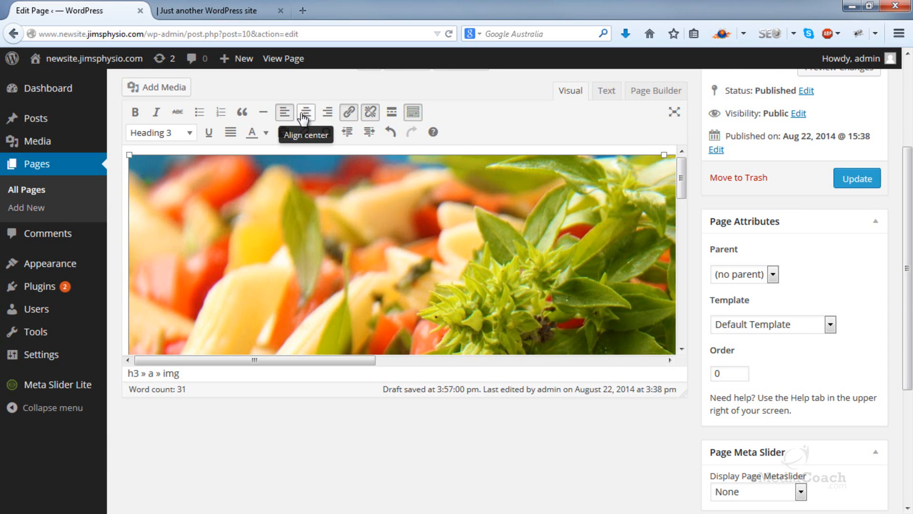
click(328, 113)
click(305, 113)
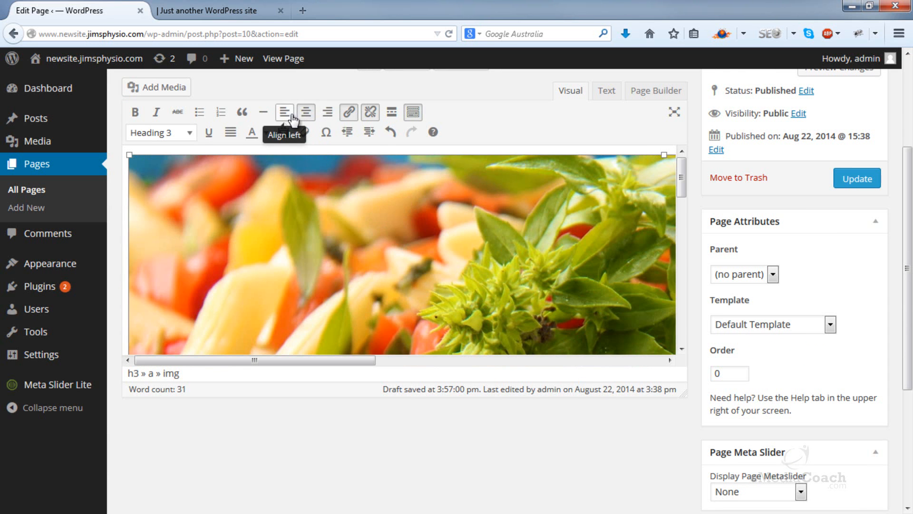
click(293, 212)
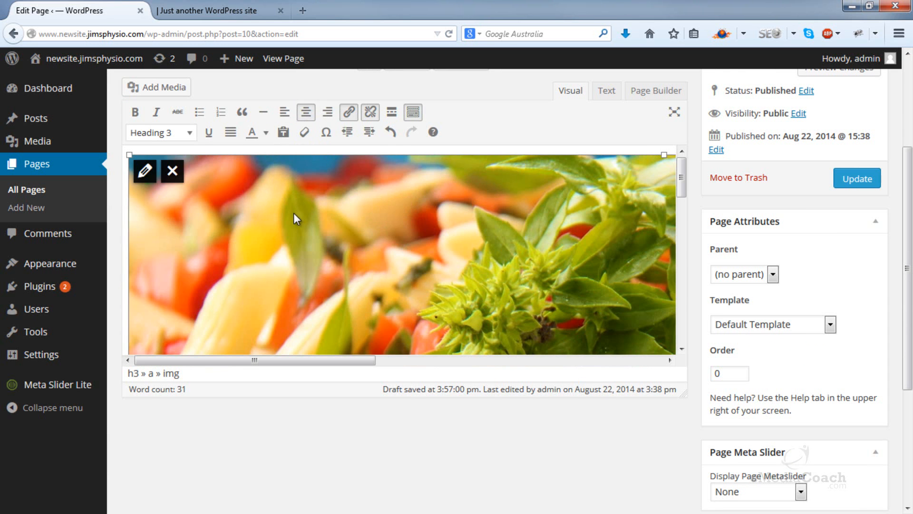
click(370, 114)
scroll(364, 264, down, 5)
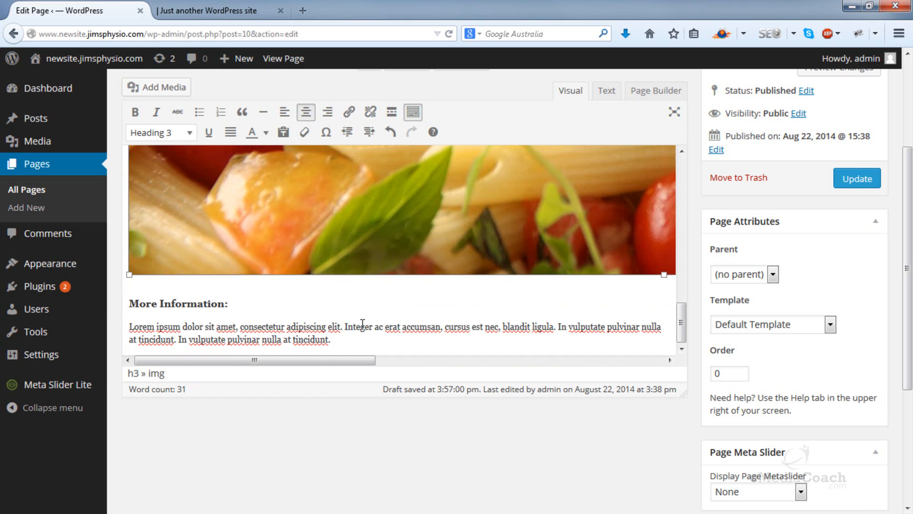
double_click(361, 326)
click(349, 112)
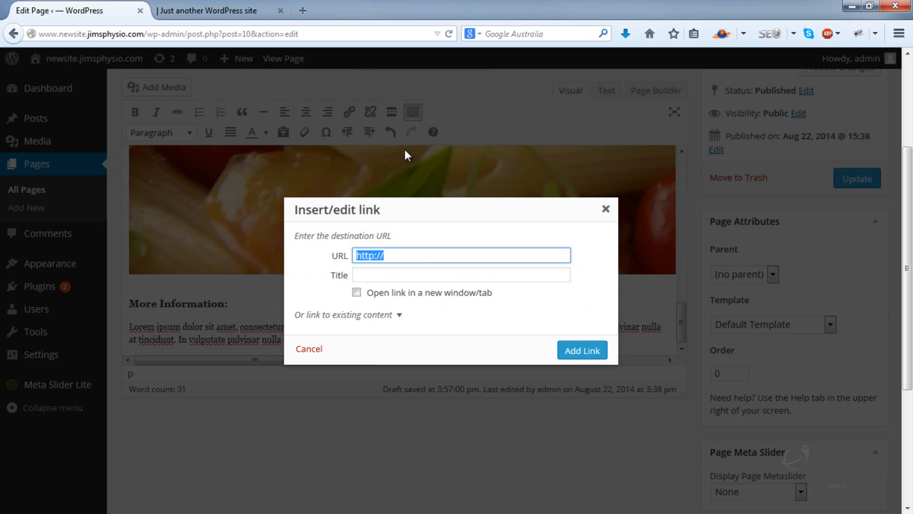
click(410, 253)
text(www.goog)
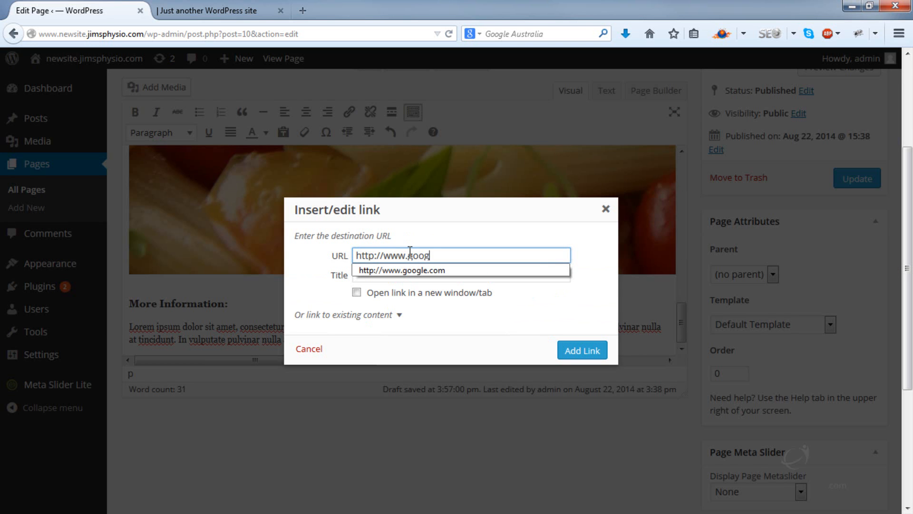
text(le.com)
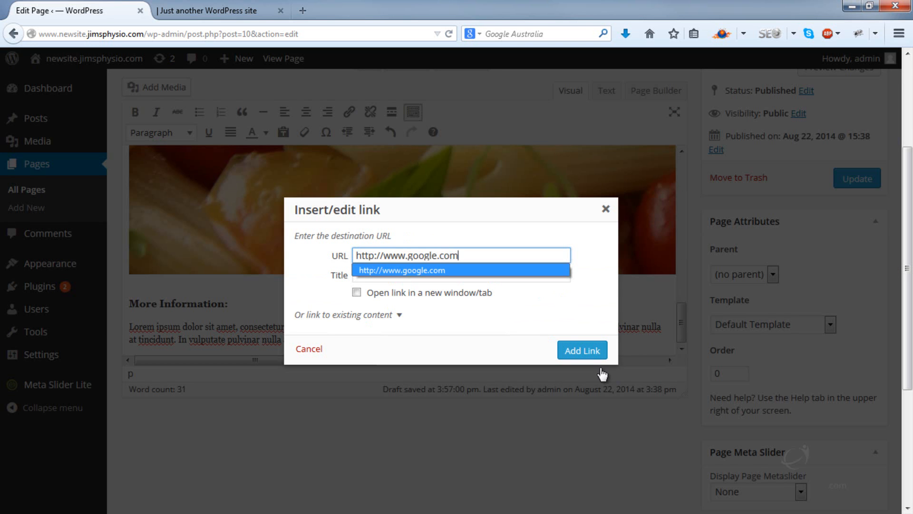
click(582, 350)
click(388, 324)
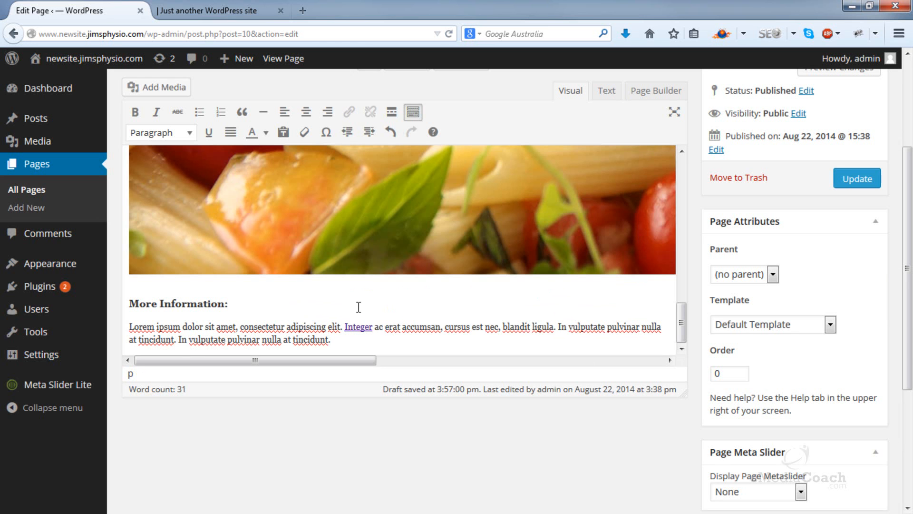
Step: Open the list of all pages in a new browser tab, open Page 3 for editing and copy its permalink
right_click(47, 195)
click(76, 205)
click(169, 10)
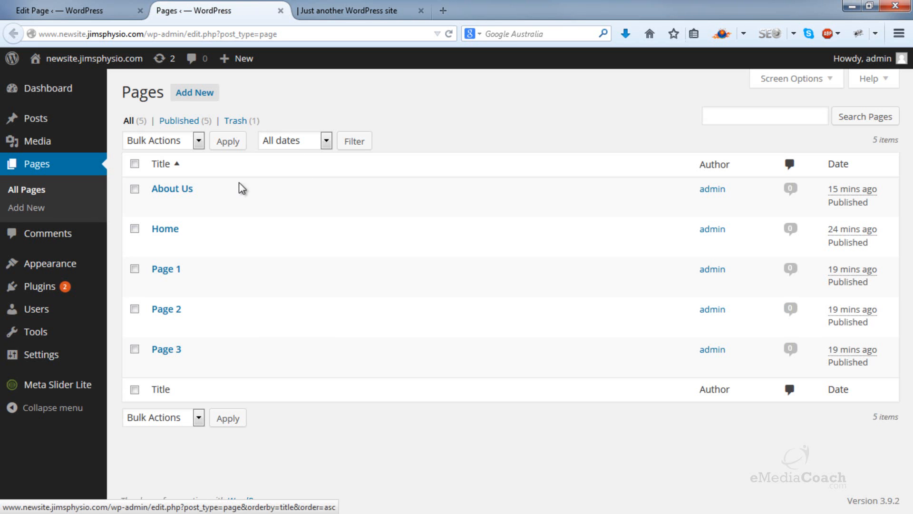
click(173, 350)
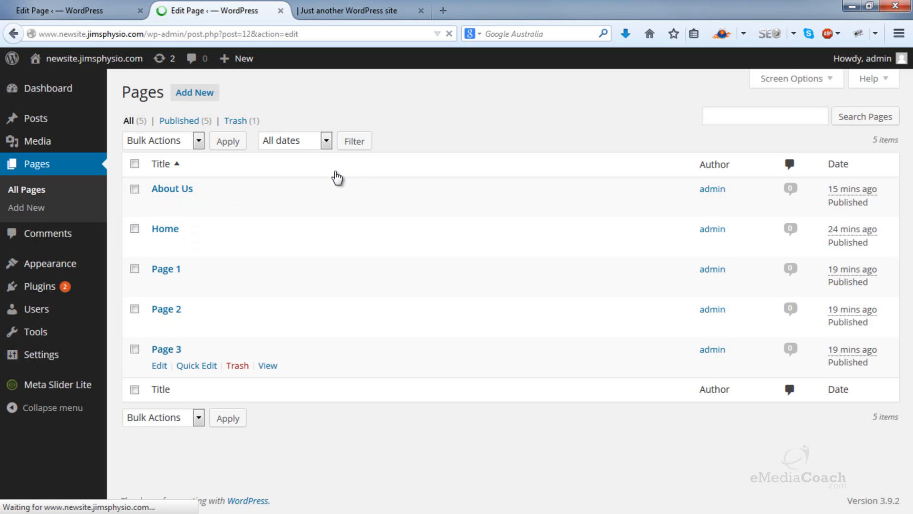
drag(177, 150, 349, 219)
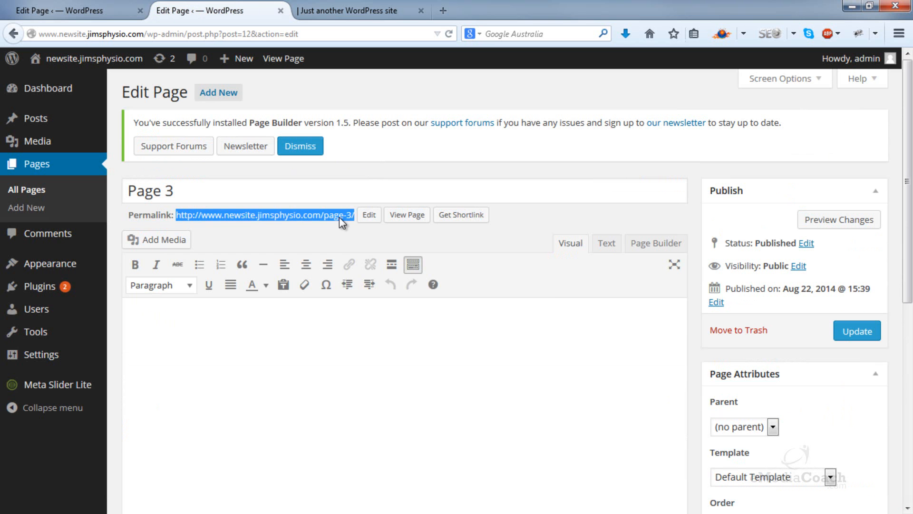
right_click(339, 217)
click(362, 324)
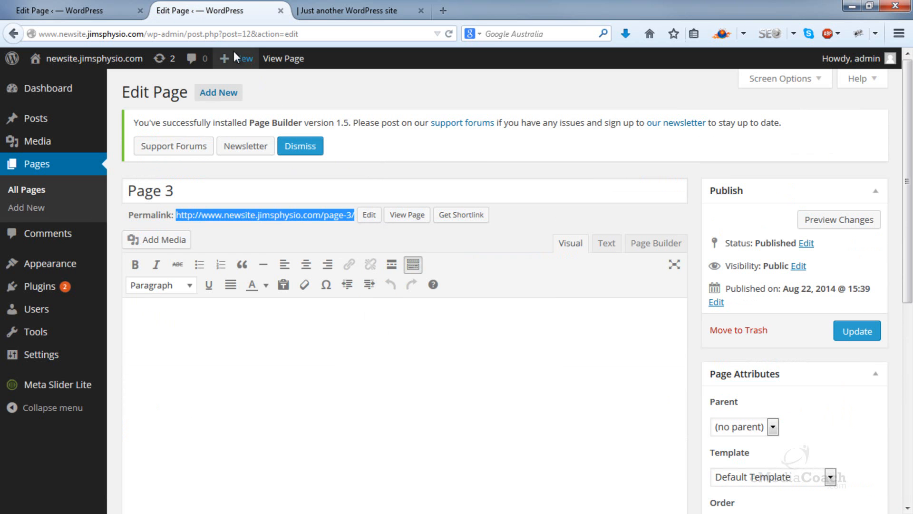
click(114, 7)
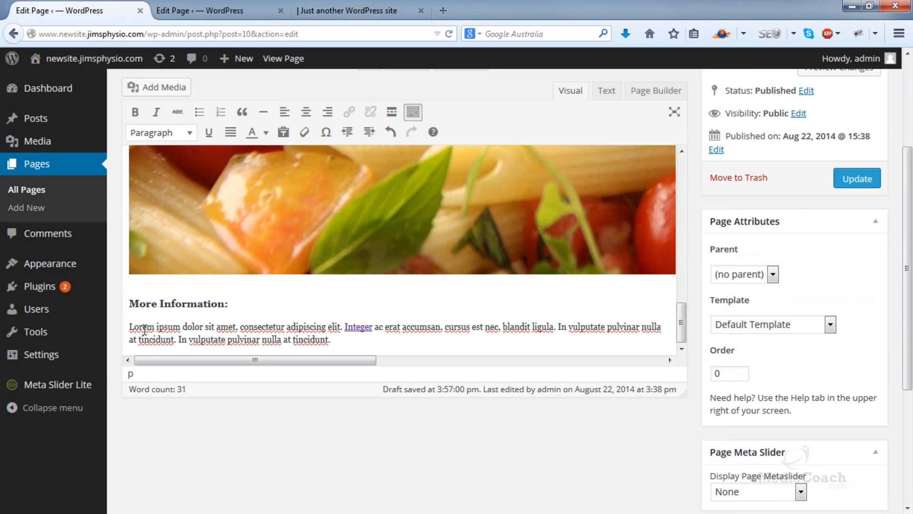
drag(181, 327, 129, 327)
click(348, 113)
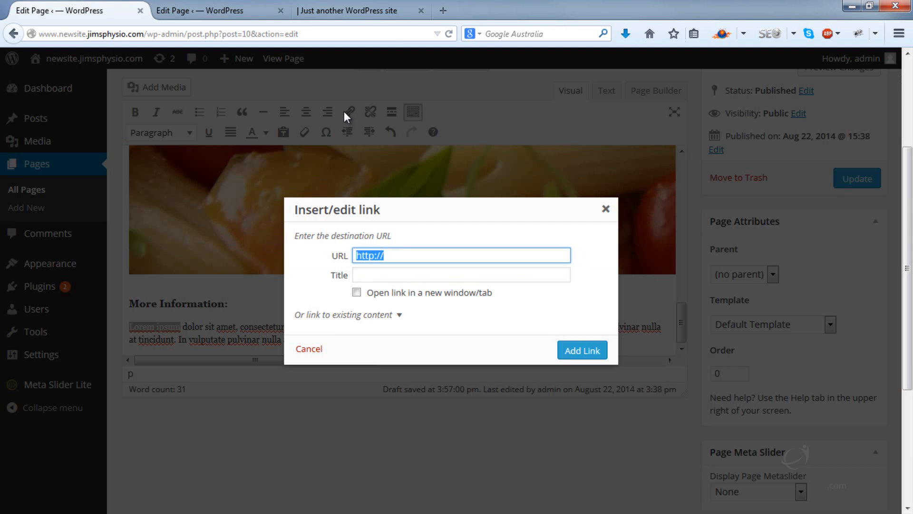
click(397, 253)
right_click(381, 252)
click(420, 360)
right_click(381, 252)
click(413, 326)
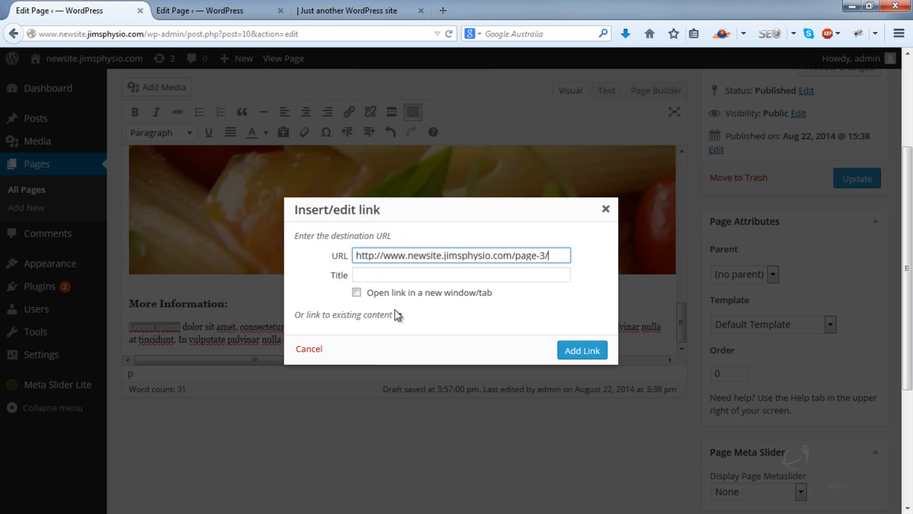
click(357, 293)
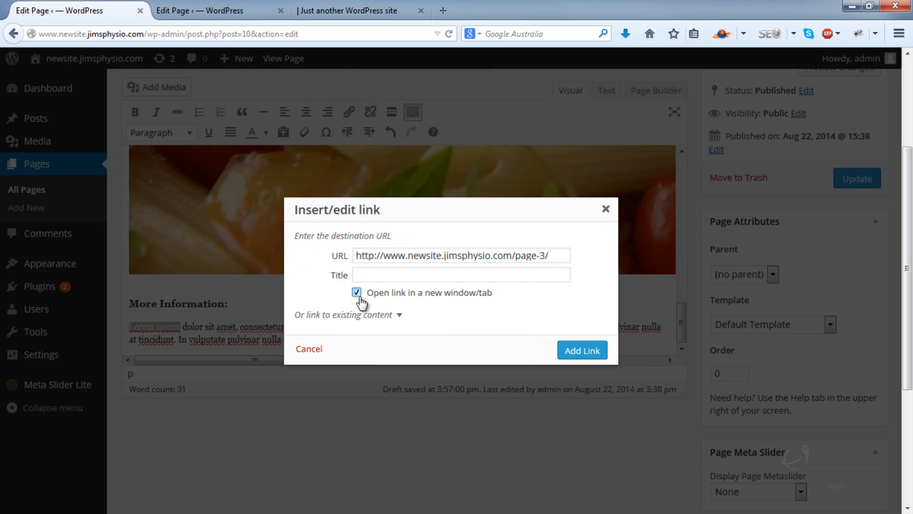
click(587, 349)
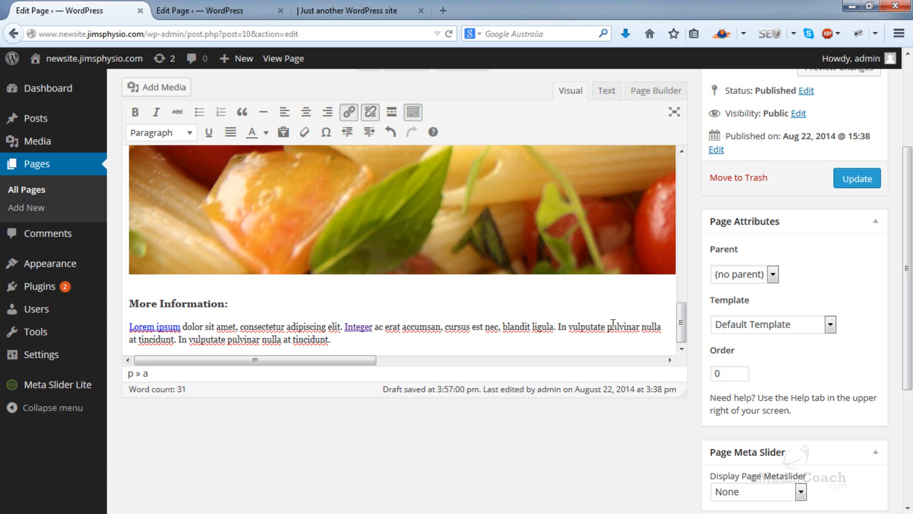
Step: Set the Service 1 page's template to Full Width Page and update the page
click(856, 181)
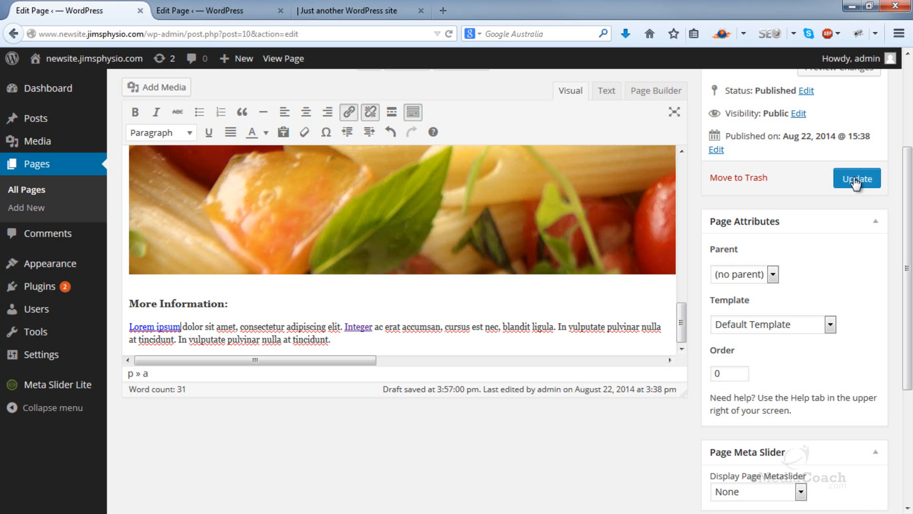
click(773, 328)
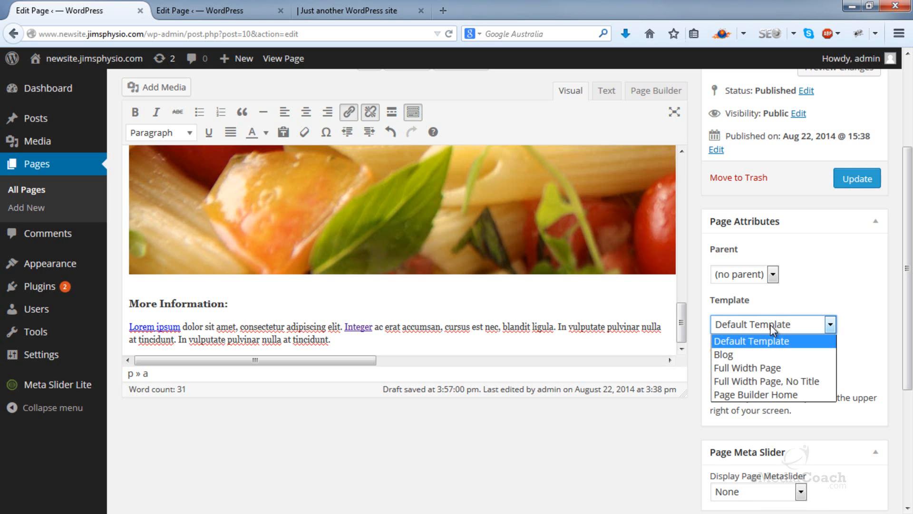
click(758, 369)
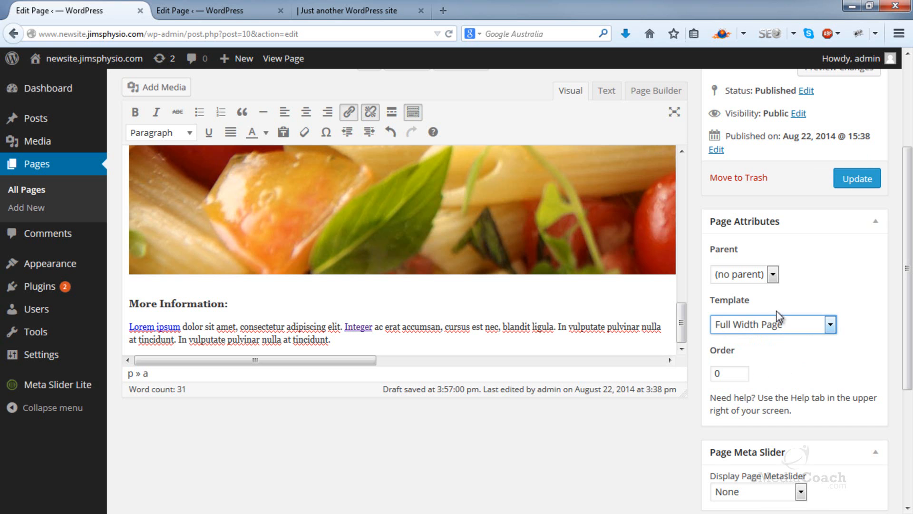
click(853, 180)
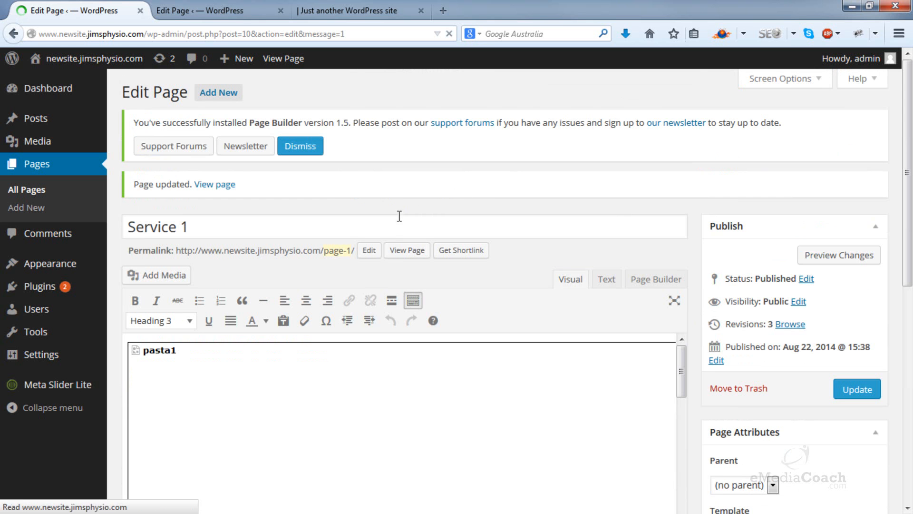
Step: Open the live Service 1 page in a new browser tab
click(398, 253)
right_click(398, 258)
click(428, 263)
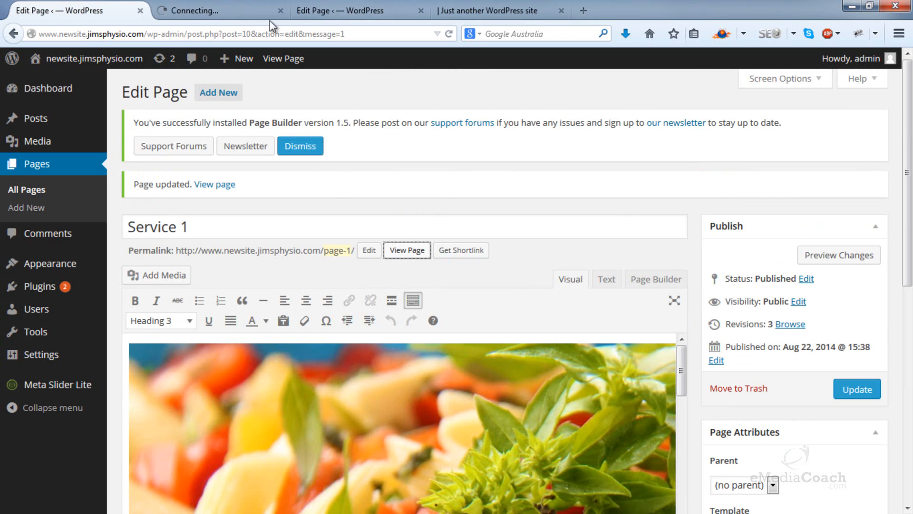
Step: Examine the live Service 1 page from its header and image down to the More Information text and links
click(241, 1)
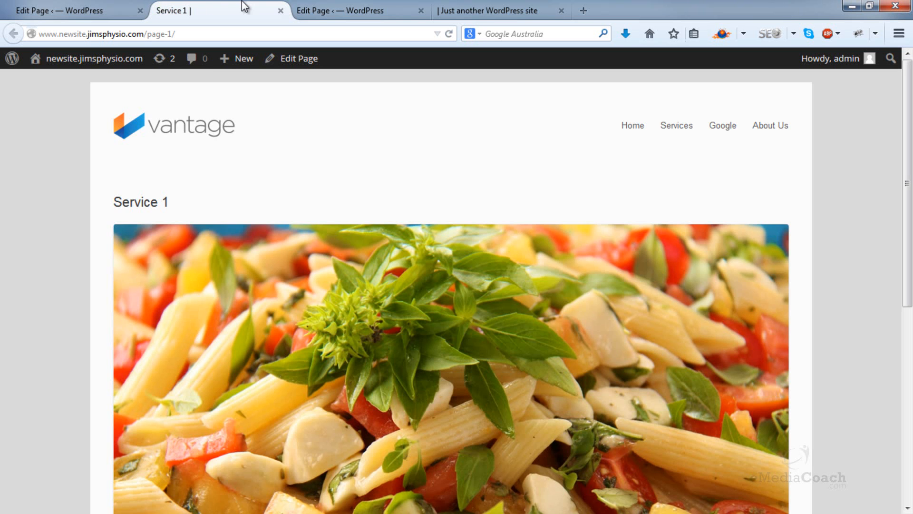
scroll(67, 190, down, 8)
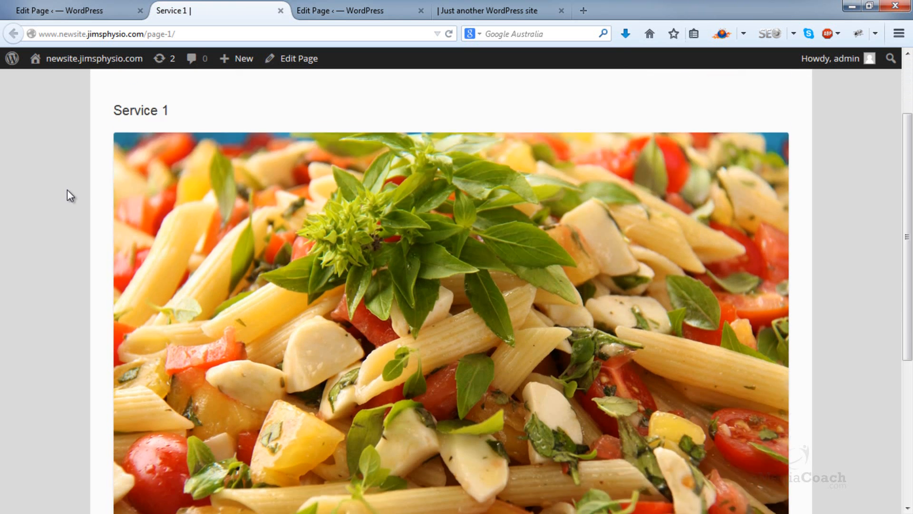
scroll(68, 189, up, 8)
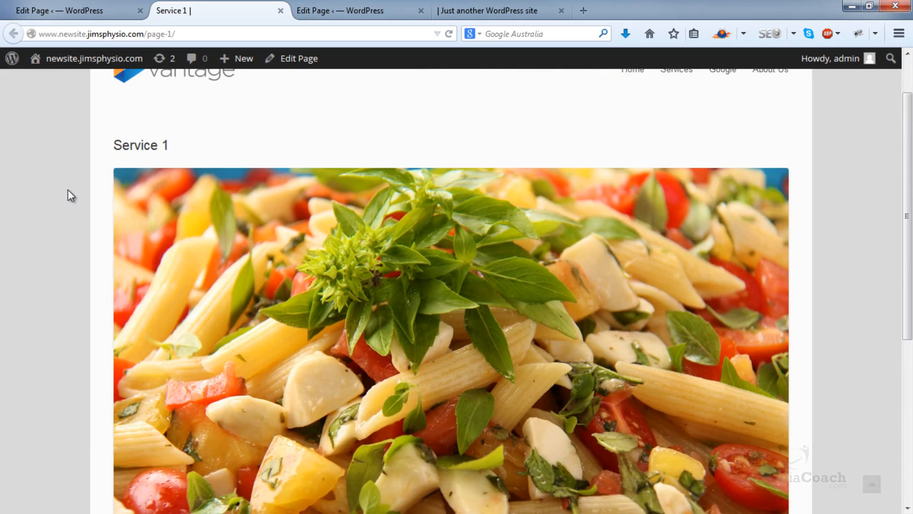
scroll(68, 189, down, 8)
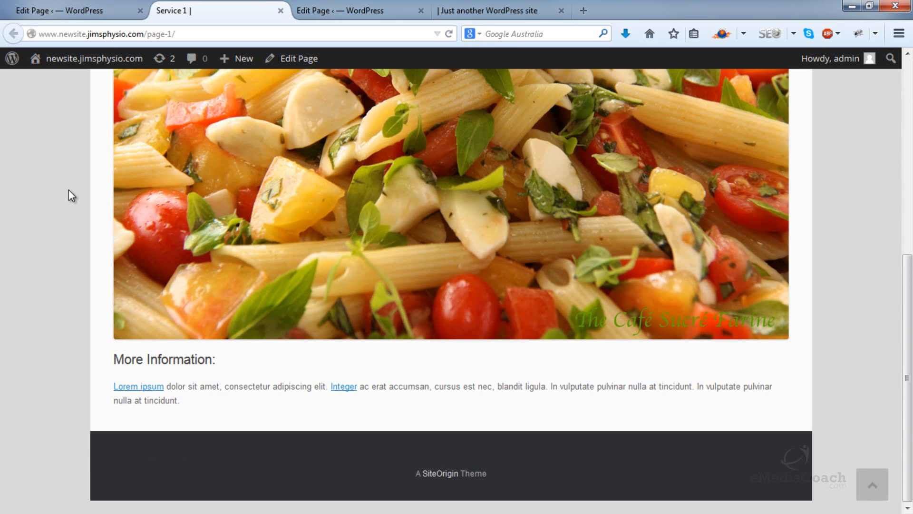
scroll(67, 189, up, 8)
scroll(68, 190, down, 2)
scroll(68, 195, down, 6)
scroll(68, 190, up, 8)
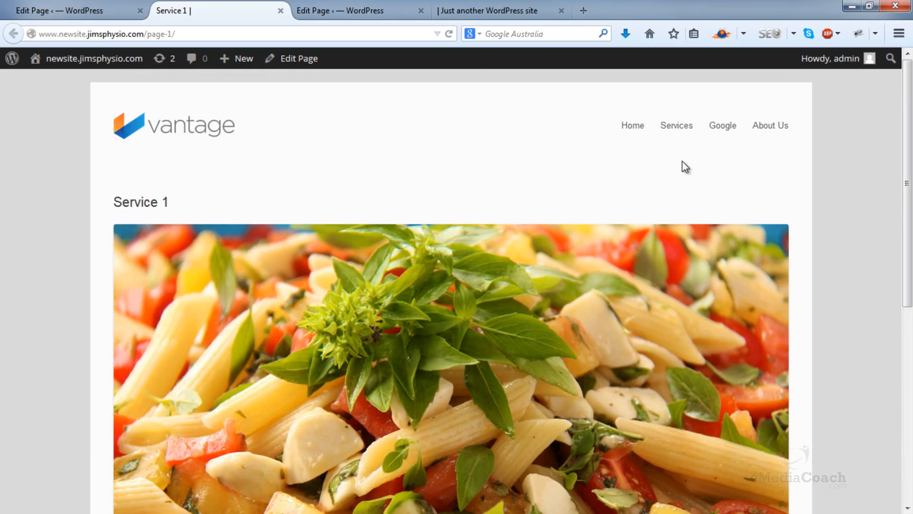
scroll(753, 167, down, 5)
scroll(800, 240, down, 2)
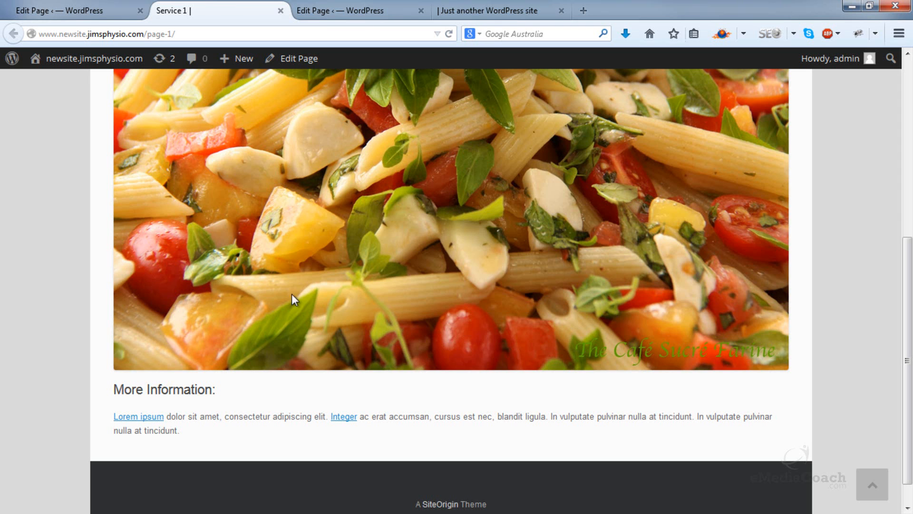
Step: Return to the list of all pages and open Page 2 and Page 3 for editing in new browser tabs
click(72, 9)
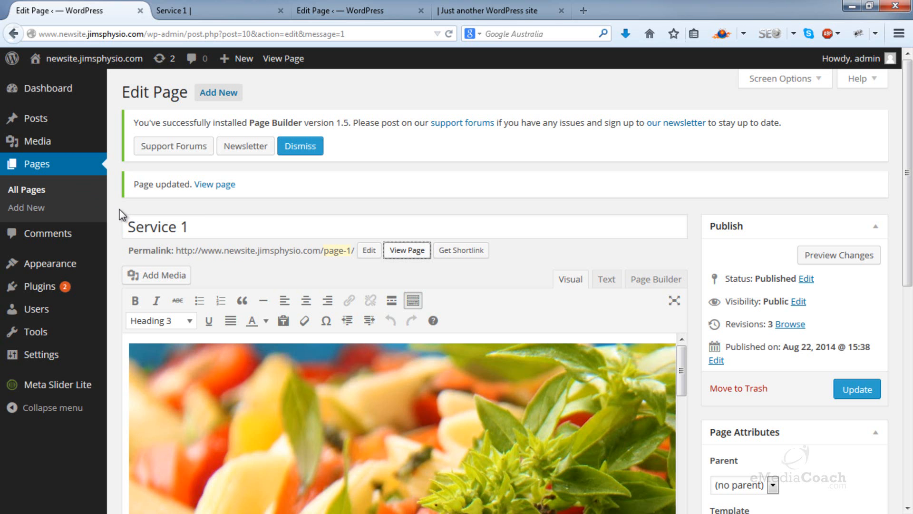
click(41, 202)
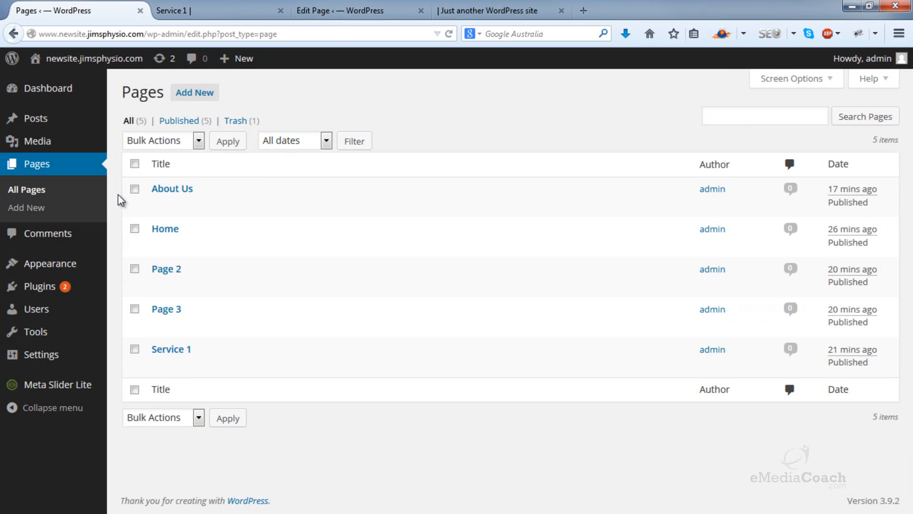
right_click(160, 285)
click(165, 294)
right_click(159, 325)
click(224, 334)
Step: Change the title of Page 2 to "Service 2"
click(214, 13)
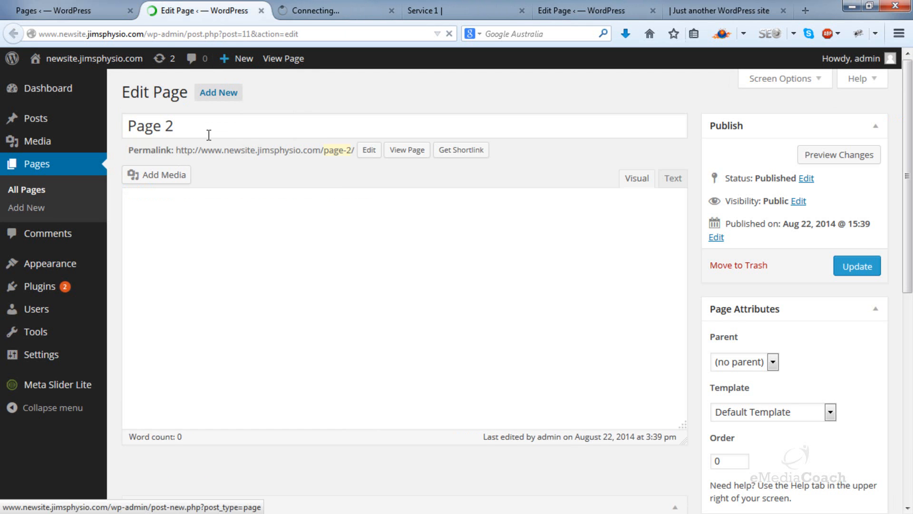
drag(164, 126, 7, 120)
text(Serice)
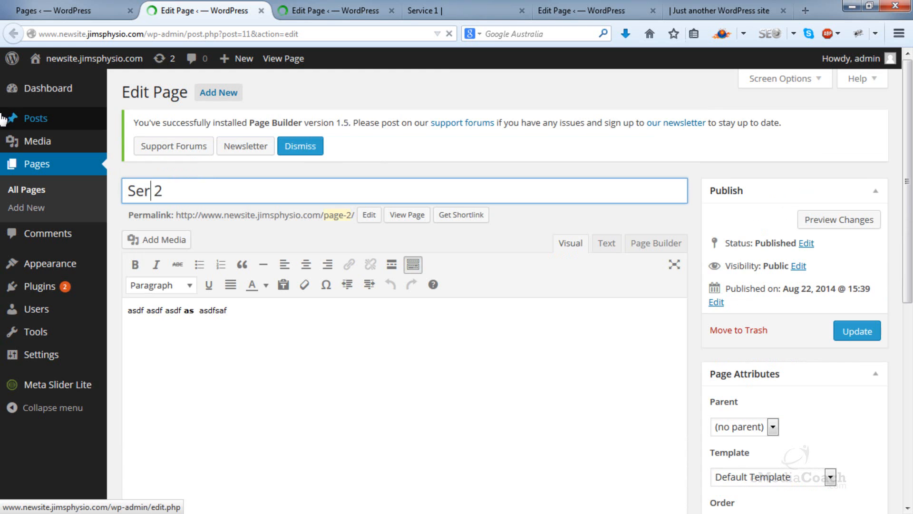
key(BackSpace)
key(BackSpace)
key(BackSpace)
text(vice)
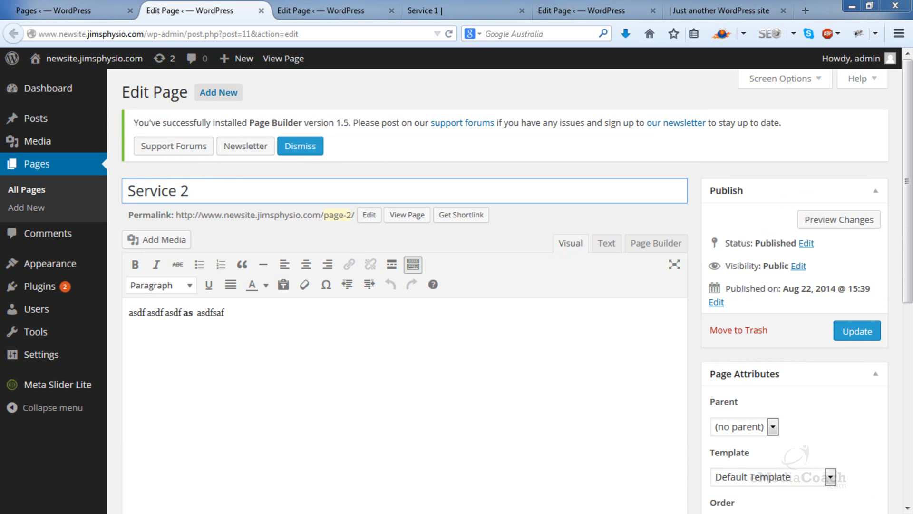
Step: Replace the Service 2 body text with the copied Lorem ipsum text, and update the page with the Full Width Page template
click(351, 407)
key(ctrl+a)
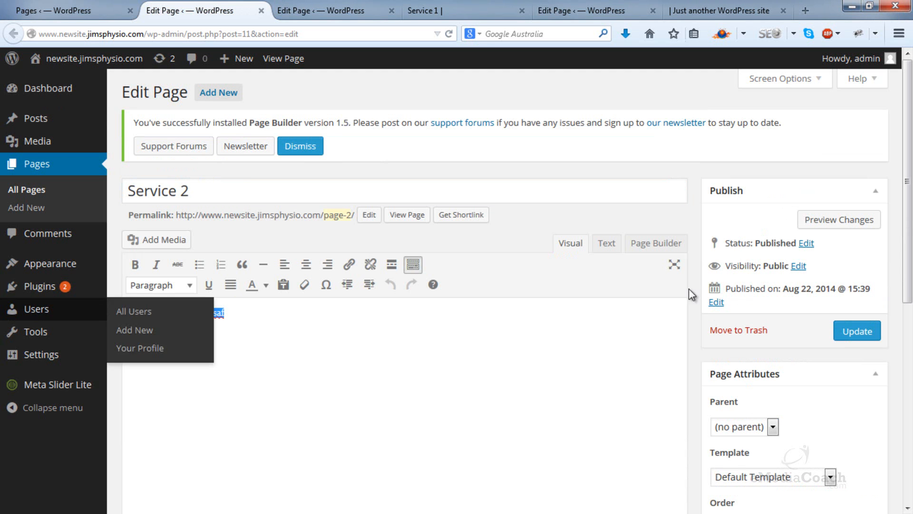
text(Lorem ipsum dolor sit amet, consectetur adipiscing elit. Integer ac erat accumsan, cursus est nec, blandit ligula. In vulputate pulvinar nulla at tincidunt. In vulputate pulvinar nulla at tincidunt.)
click(785, 478)
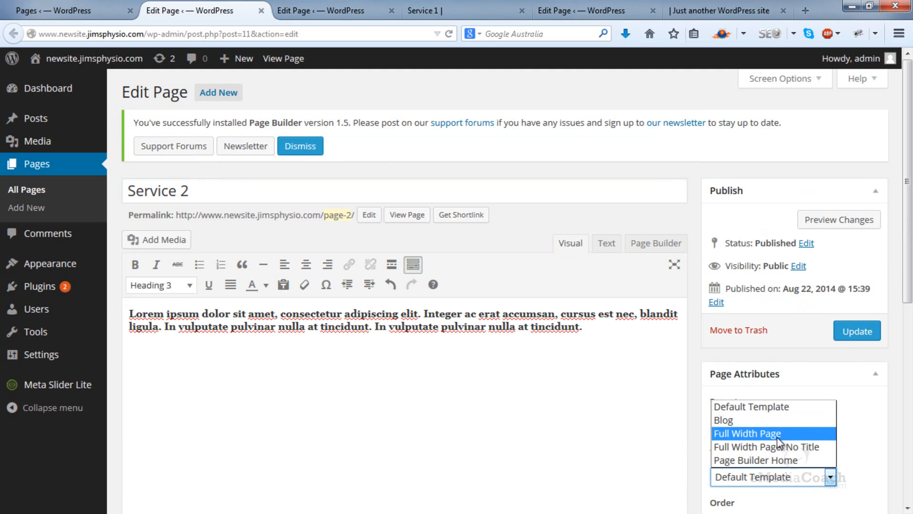
click(787, 434)
click(856, 331)
Step: In the Page 3 editor, change the title to "Service 3" and paste the Lorem ipsum text into the body
click(328, 10)
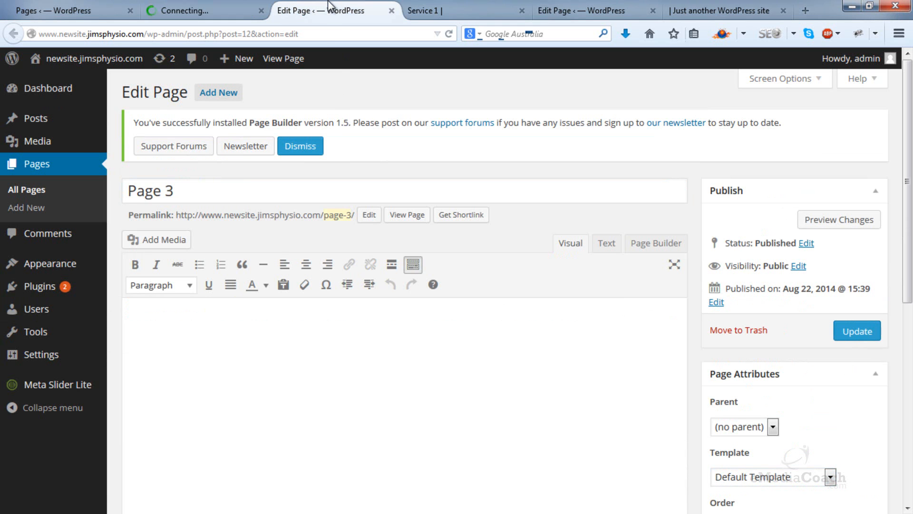
double_click(149, 191)
text(Service)
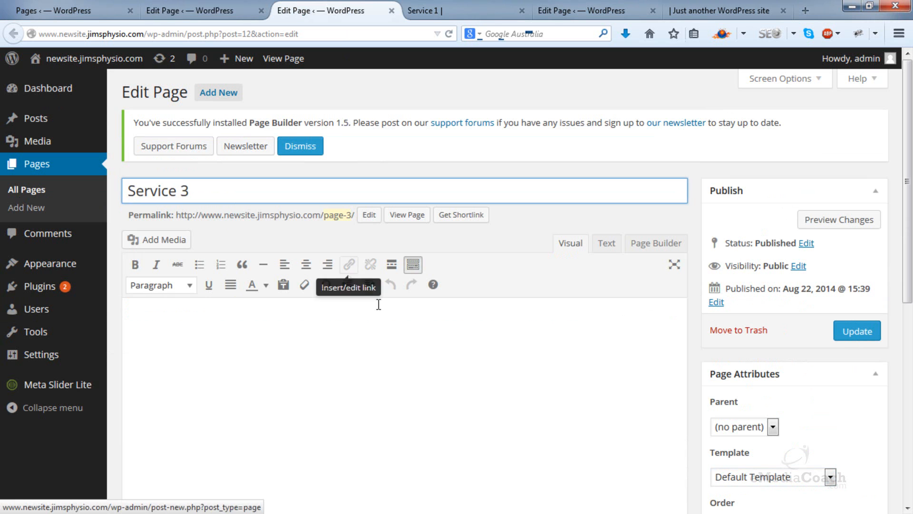
click(366, 350)
text(Lorem ipsum dolor sit amet, consectetur adipiscing elit. Integer ac erat accumsan, cursus est nec, blandit ligula. In vulputate pulvinar nulla at tincidunt. In vulputate pulvinar nulla at tincidunt.)
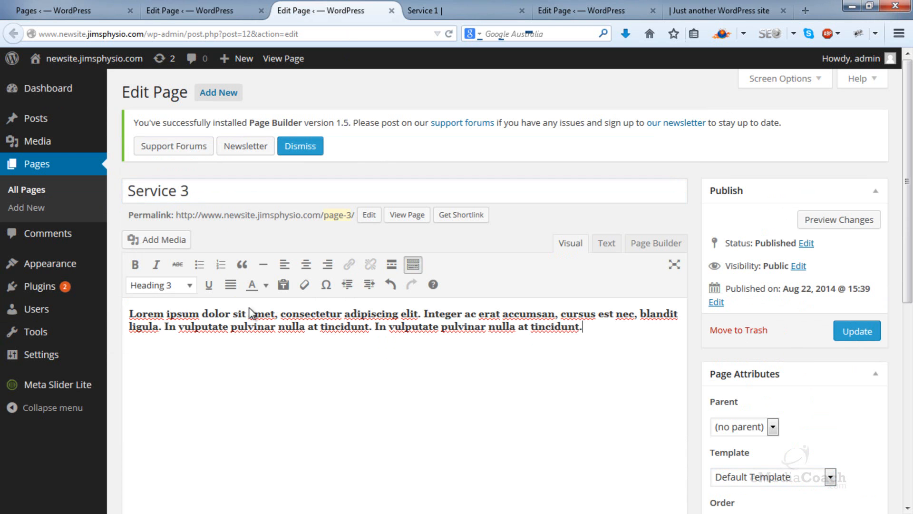
Step: Format the Lorem ipsum text on the Service 3 page as Paragraph
drag(538, 329, 174, 292)
click(176, 286)
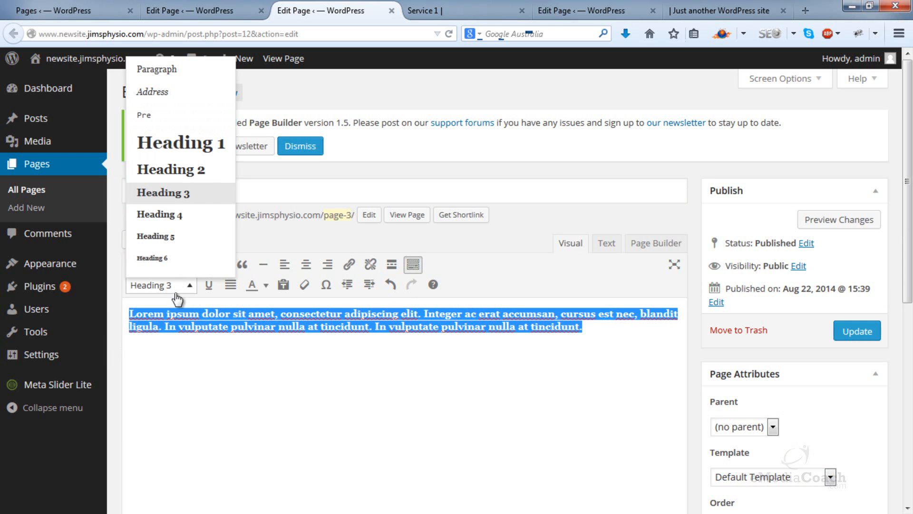
click(167, 74)
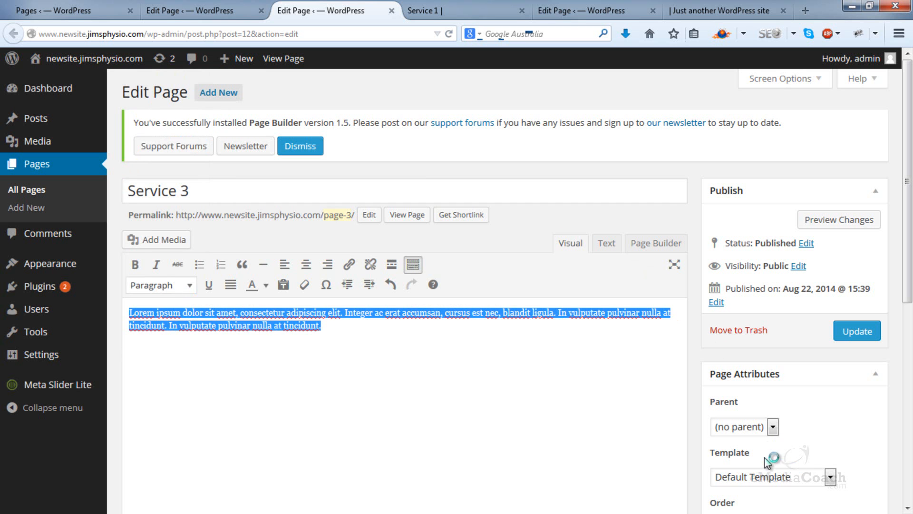
Step: Set the Service 3 page's template to Full Width Page and update the page
click(754, 477)
click(757, 433)
click(856, 331)
Step: Back in the Service 2 editor, format the Lorem ipsum text as Paragraph and update the page
key(ctrl+shift+Tab)
drag(585, 364, 128, 348)
click(176, 321)
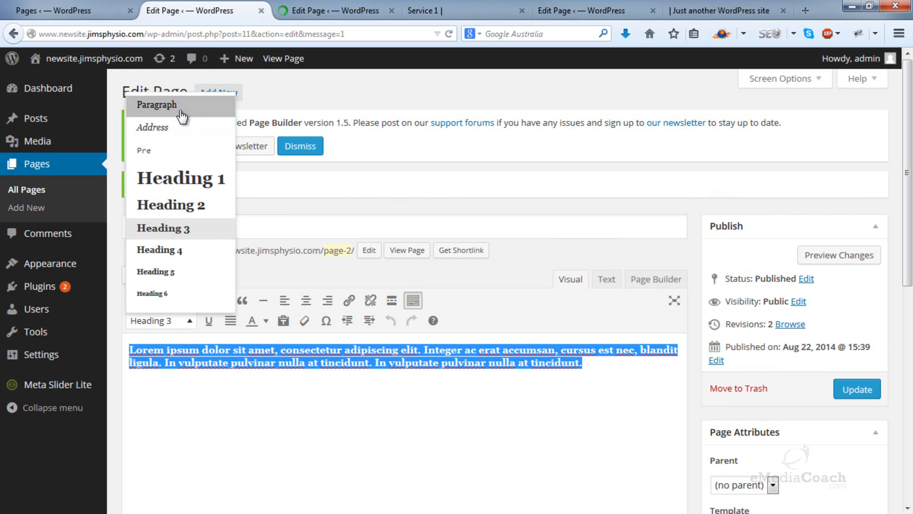
click(157, 105)
scroll(794, 443, down, 3)
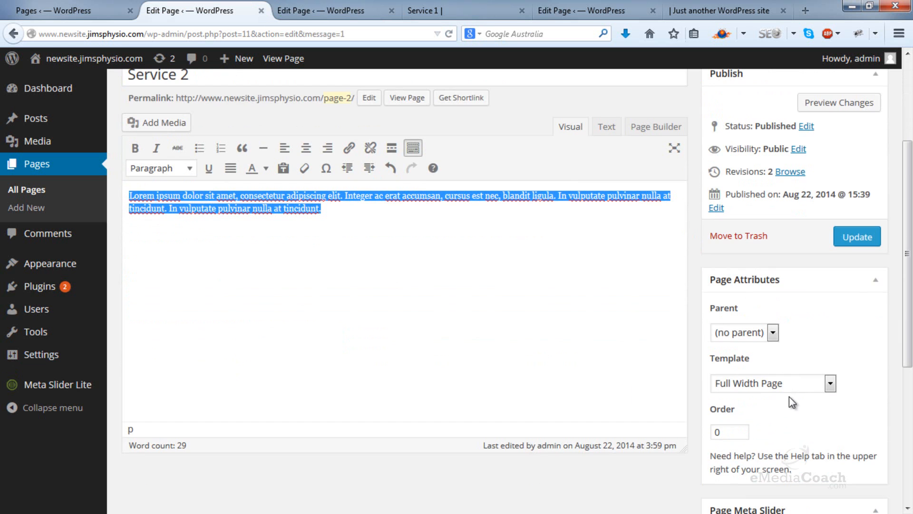
click(799, 383)
click(798, 383)
click(857, 236)
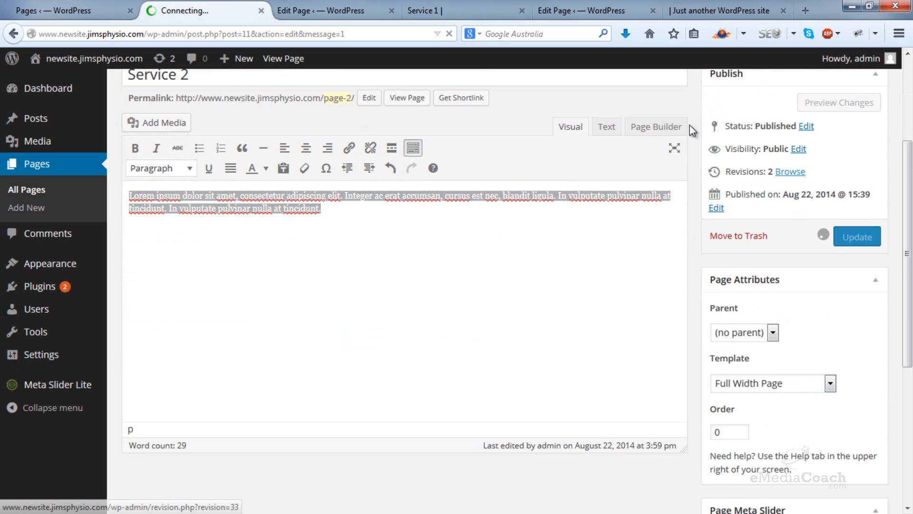
Step: In the Service 3 editor, change the permalink slug to service-3 and select the full permalink
click(335, 10)
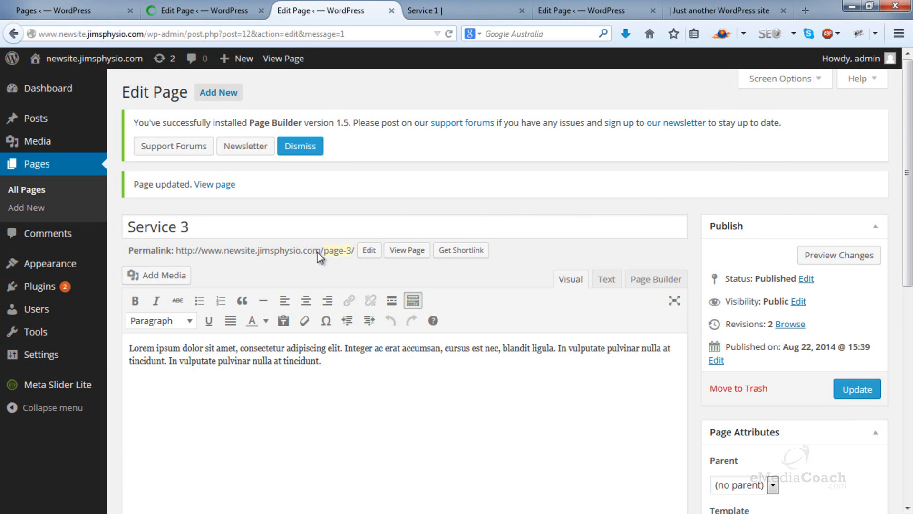
click(365, 250)
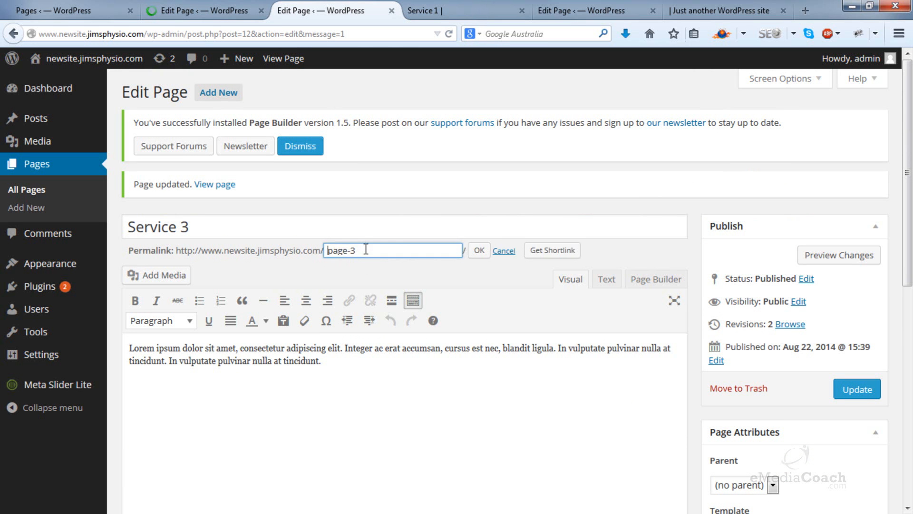
drag(352, 251, 307, 250)
text(ss)
text(e)
key(BackSpace)
key(BackSpace)
text(ervice-3)
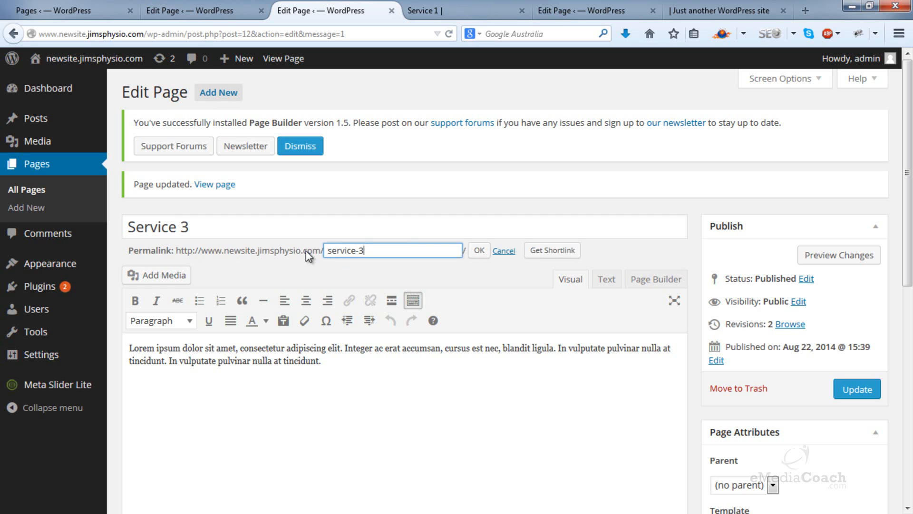
click(479, 251)
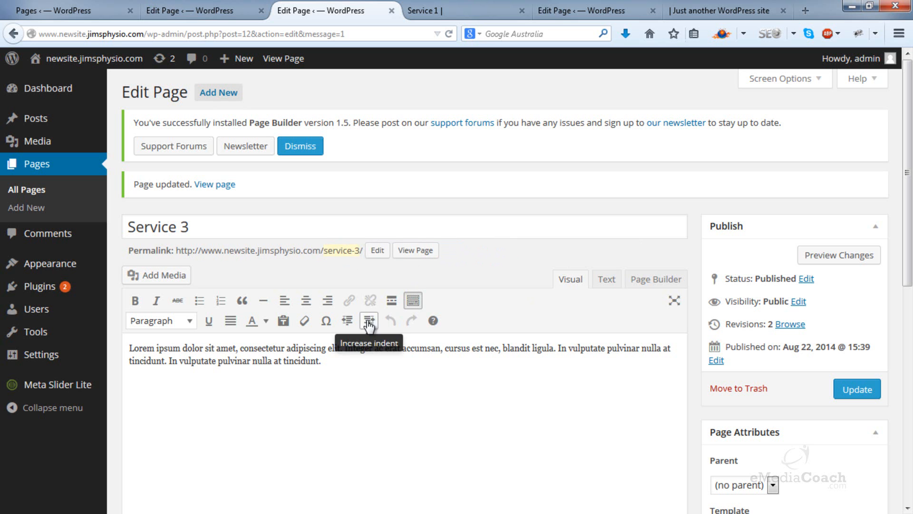
drag(238, 256, 362, 248)
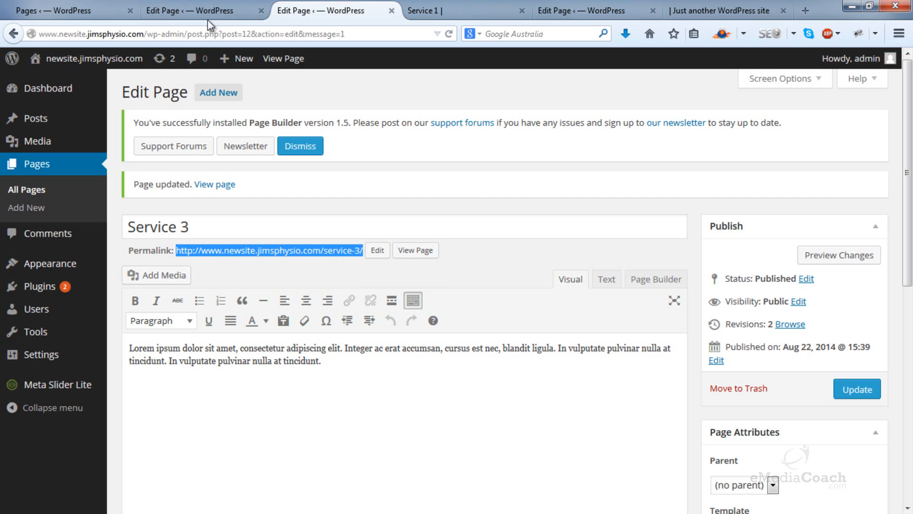
Step: Close the page editor tabs and the live Service 1 tab, keeping the pages list and the site's home page open
key(ctrl+Page_Up)
click(99, 15)
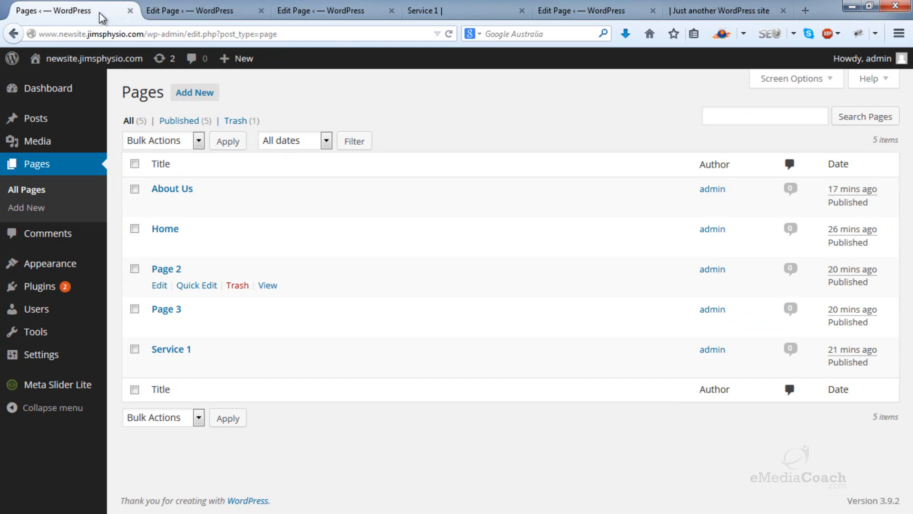
click(262, 11)
click(280, 10)
click(280, 11)
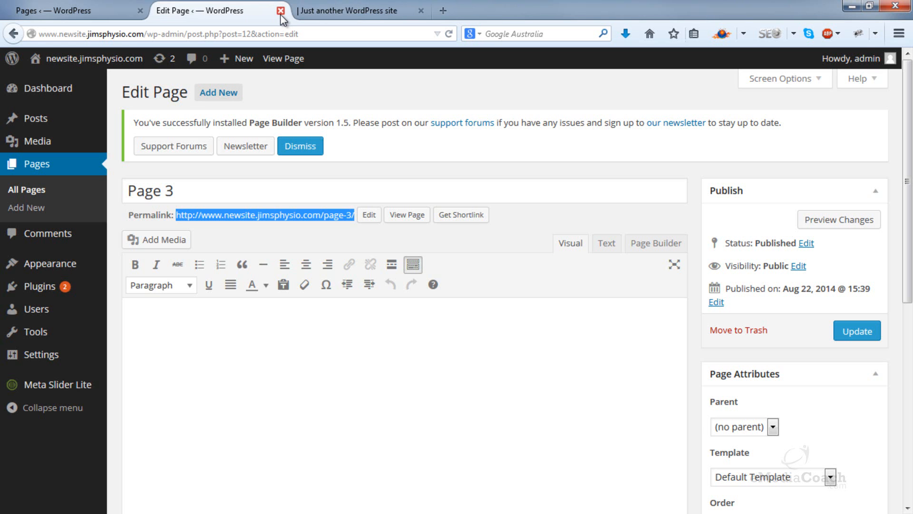
click(281, 10)
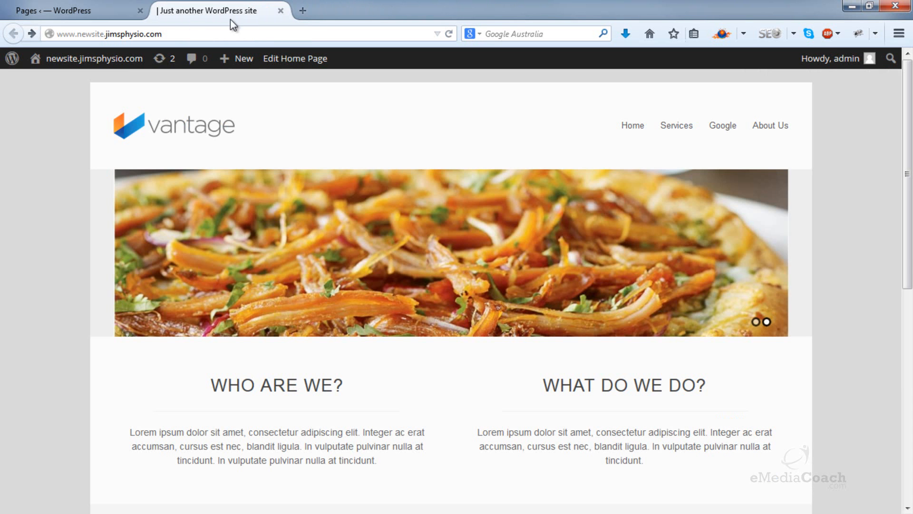
Step: Open the site's general settings from the pages list tab and set the site title to "ABC Business"
click(43, 11)
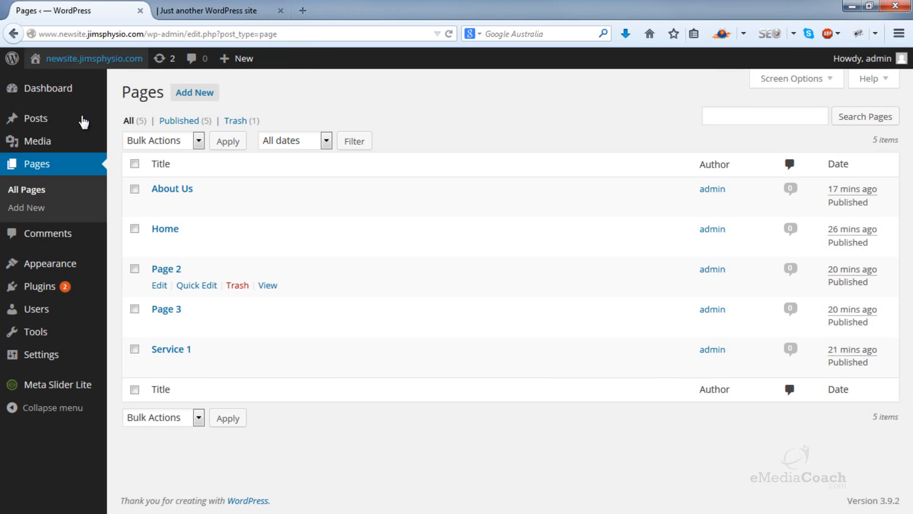
mouse_move(48, 356)
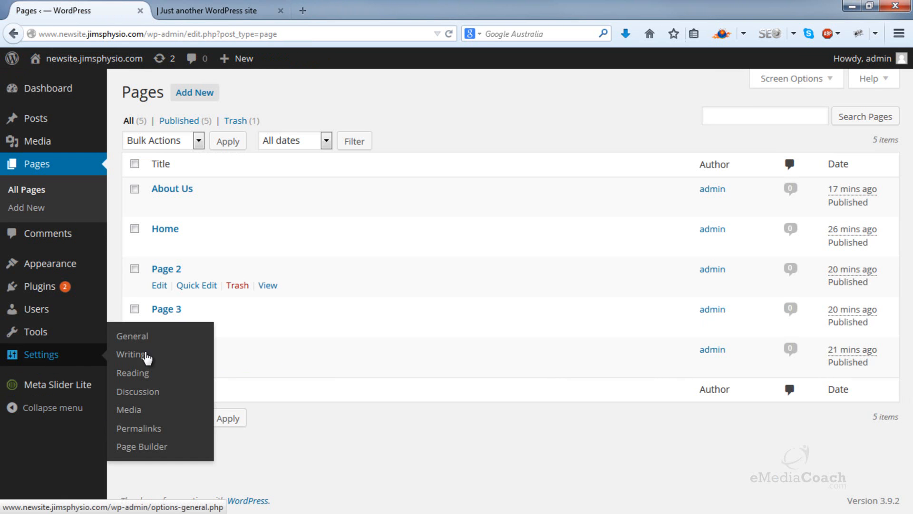
click(151, 341)
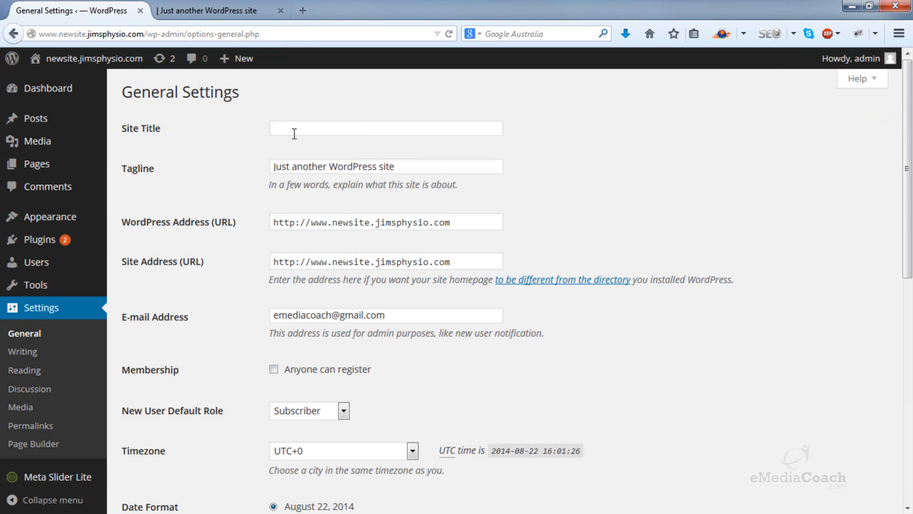
click(294, 133)
text(ABC)
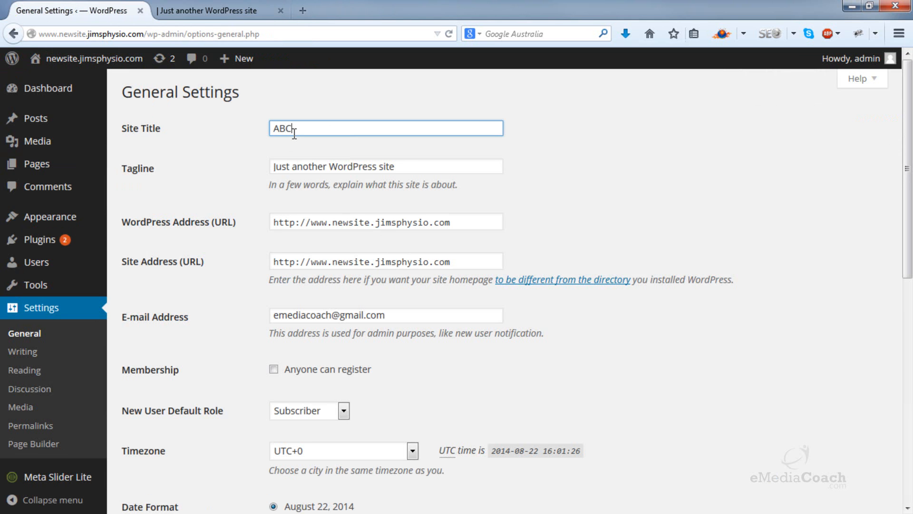
text( Business)
Step: Replace the site's tagline with "The best restaurant in town"
key(Tab)
key(BackSpace)
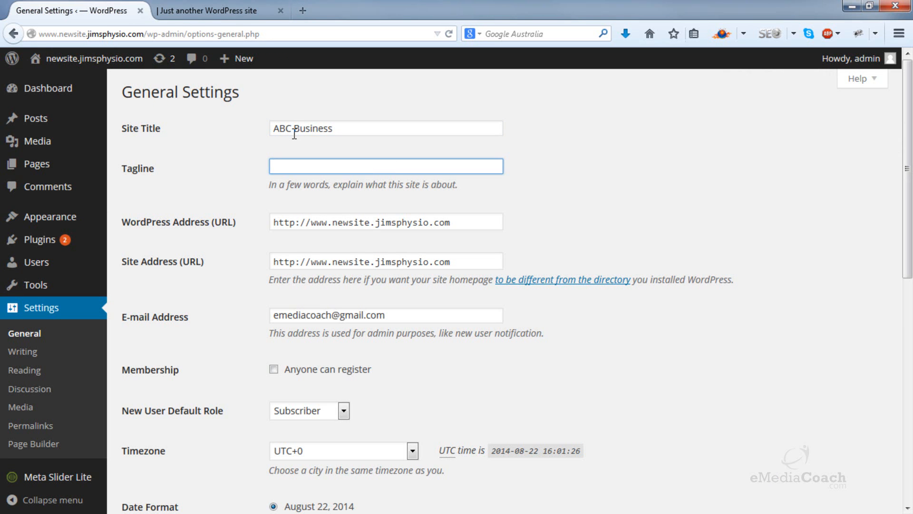
text(The best restaurant in town)
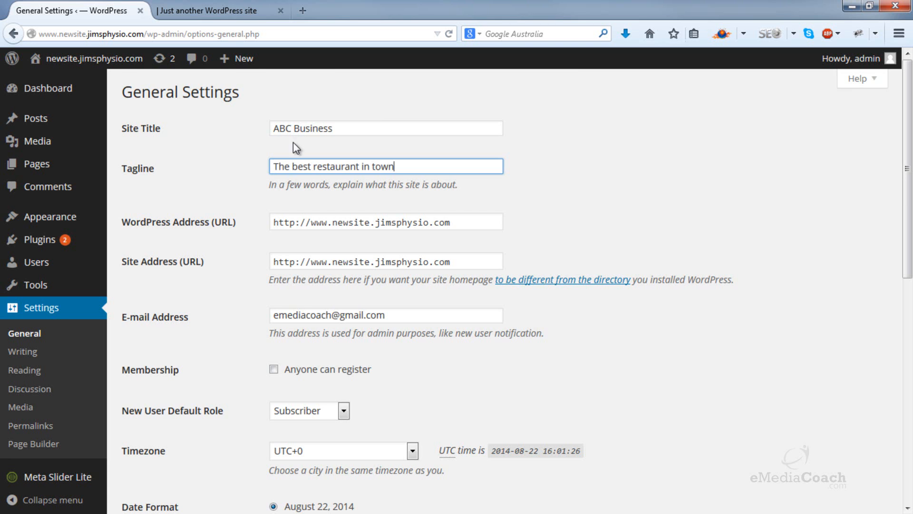
Step: Save the general settings and reload the site's live home page to check the new title
scroll(242, 386, down, 8)
click(170, 496)
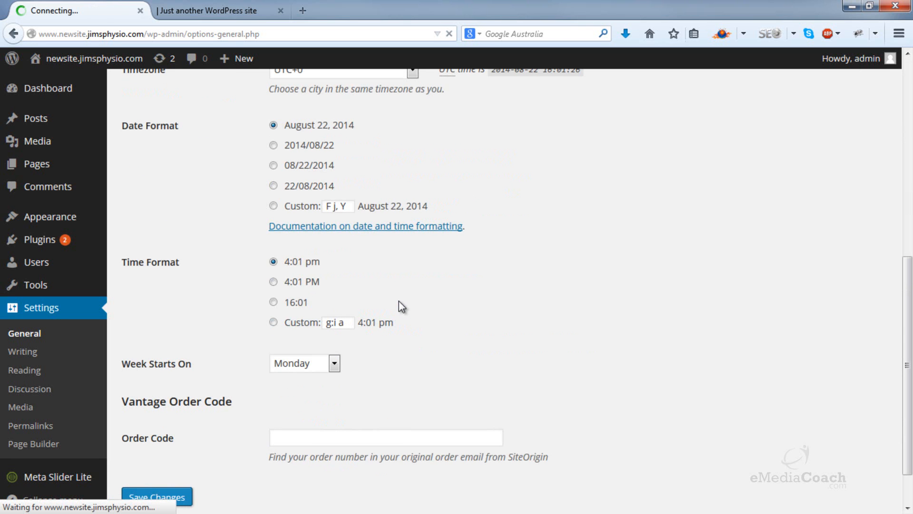
click(209, 10)
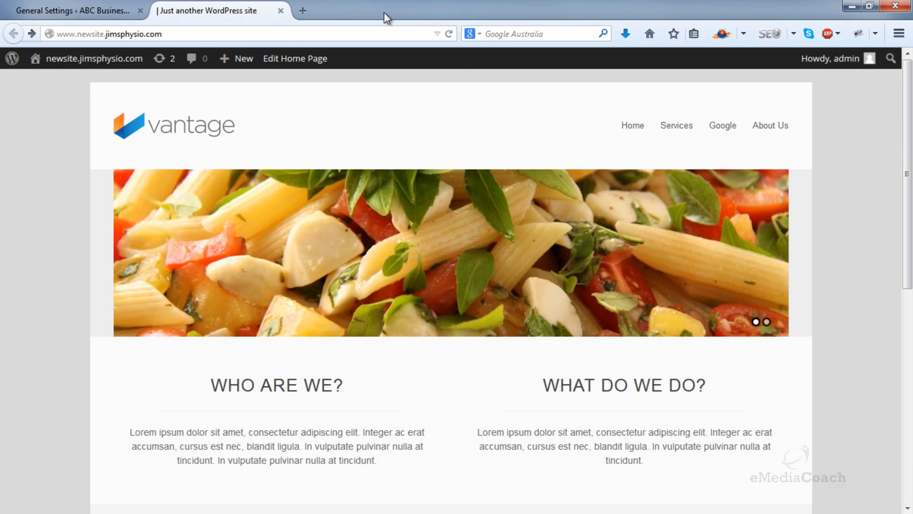
click(449, 33)
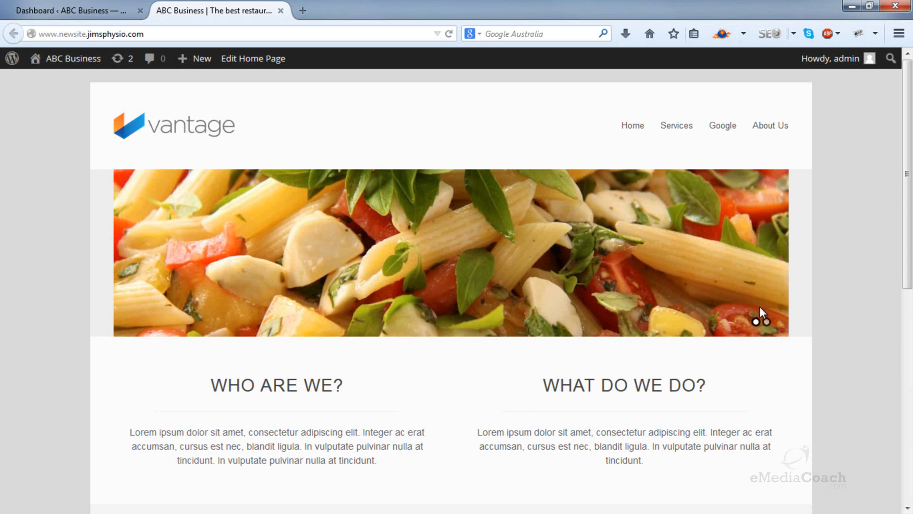
Step: View the live About Us page with its sidebar, and open the Widgets page in the site admin
click(768, 134)
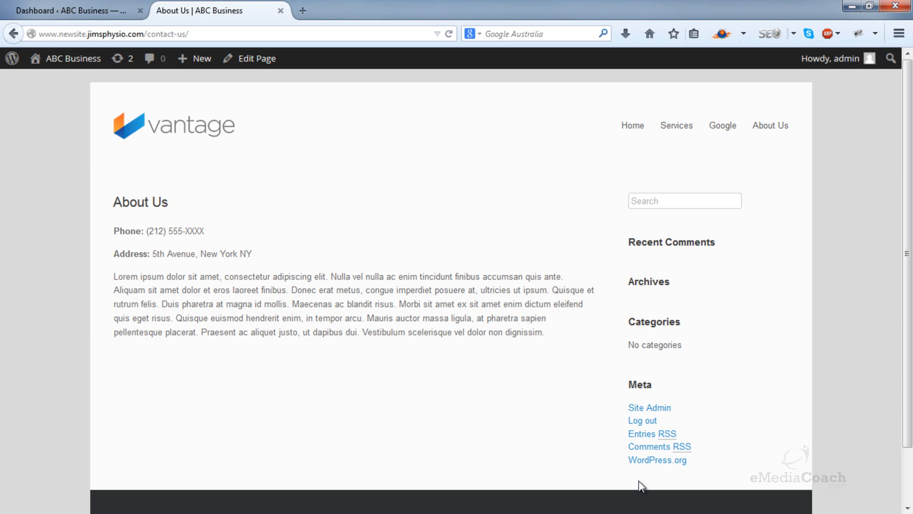
click(121, 10)
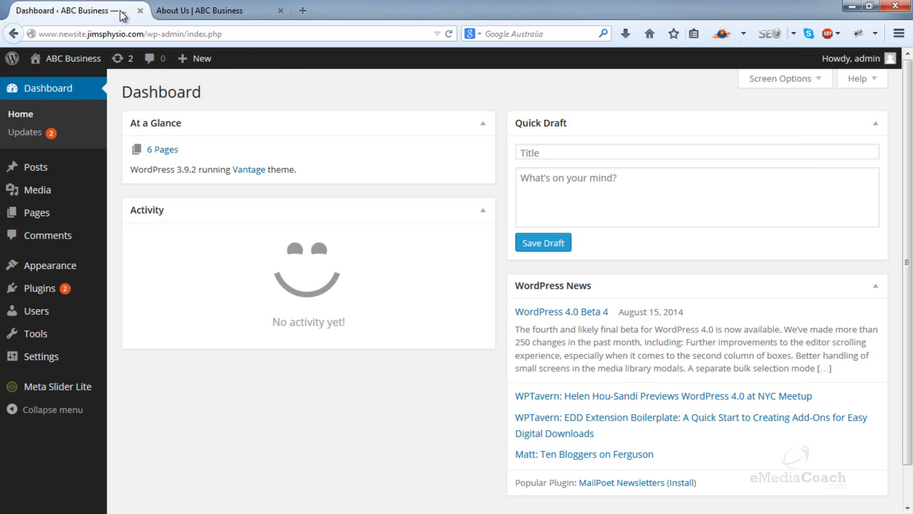
mouse_move(76, 274)
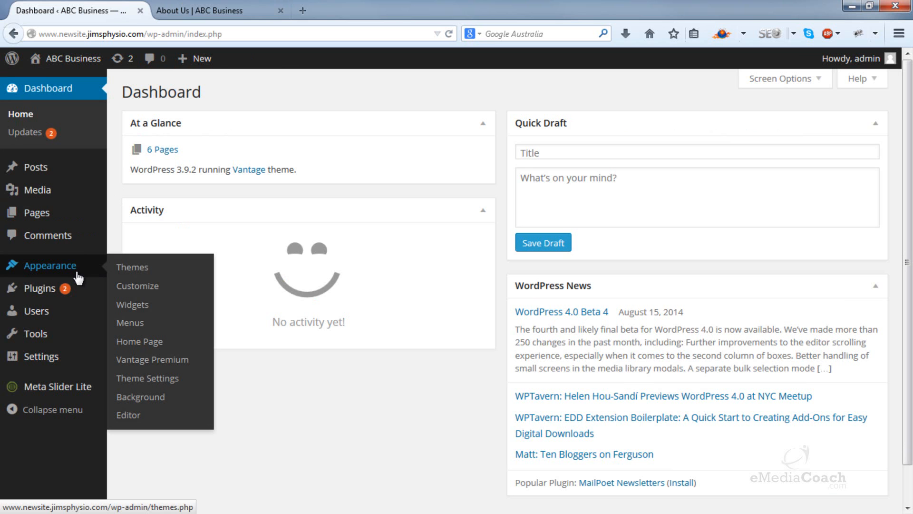
click(132, 305)
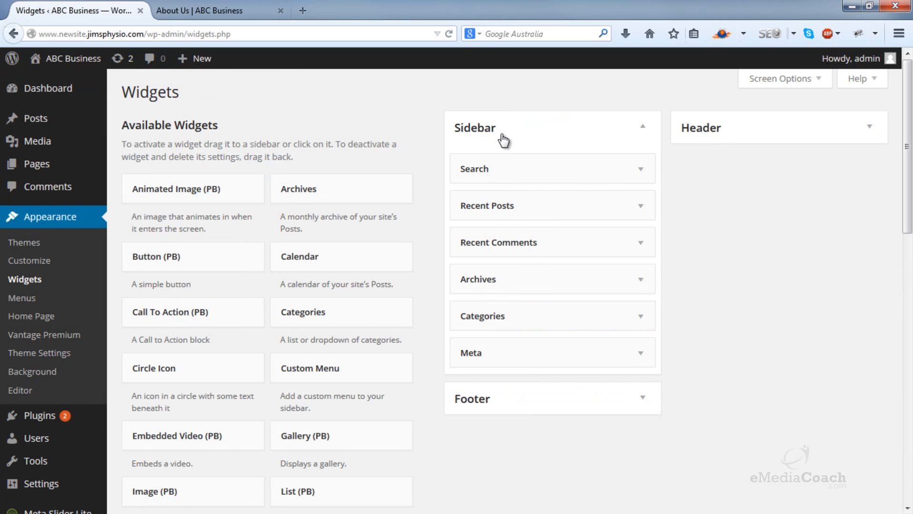
Step: Delete the Search, Recent Posts and Recent Comments widgets from the Sidebar area, comparing with the live About Us page
click(642, 171)
click(213, 6)
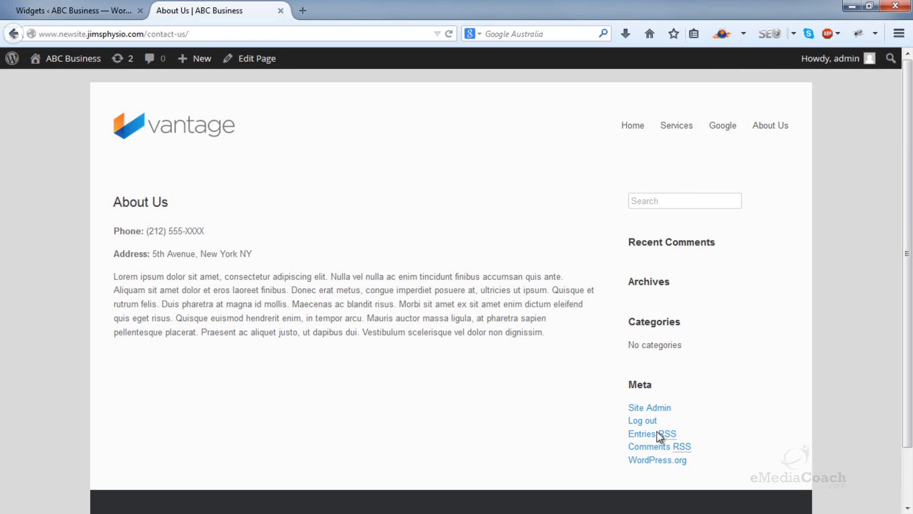
click(109, 14)
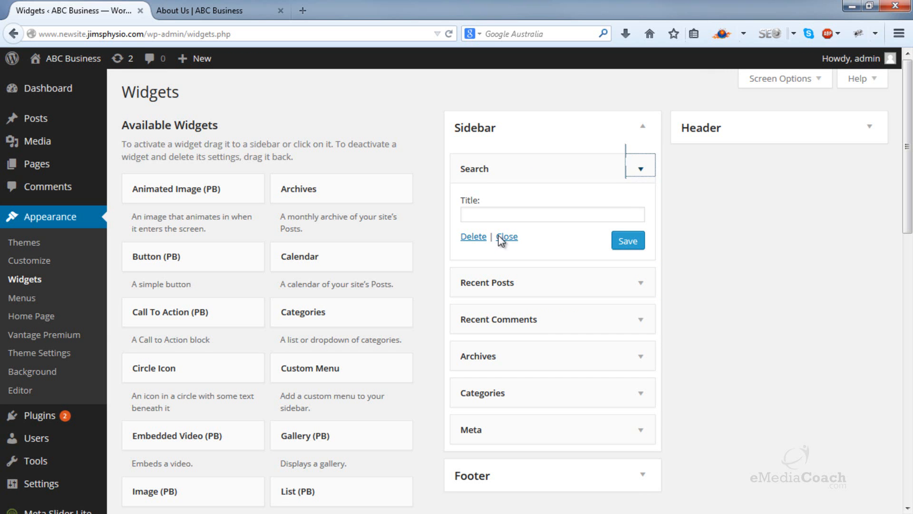
click(466, 238)
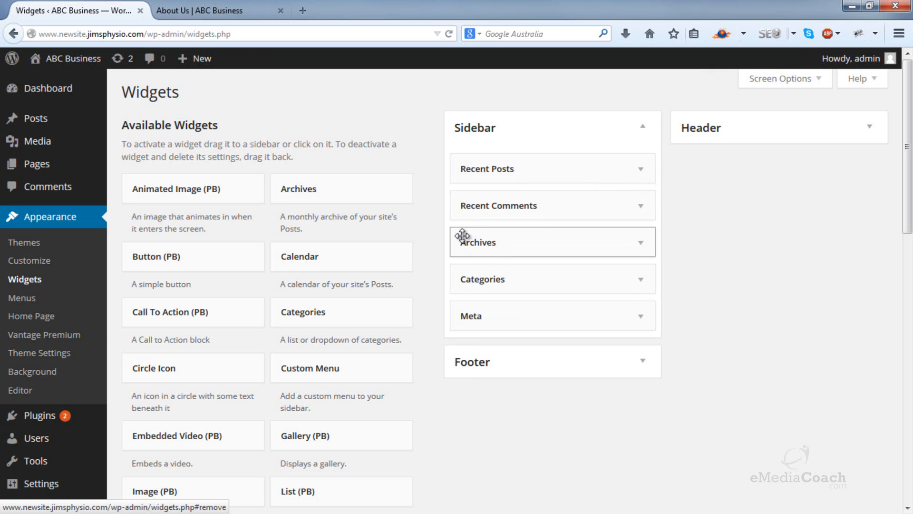
click(636, 170)
click(473, 285)
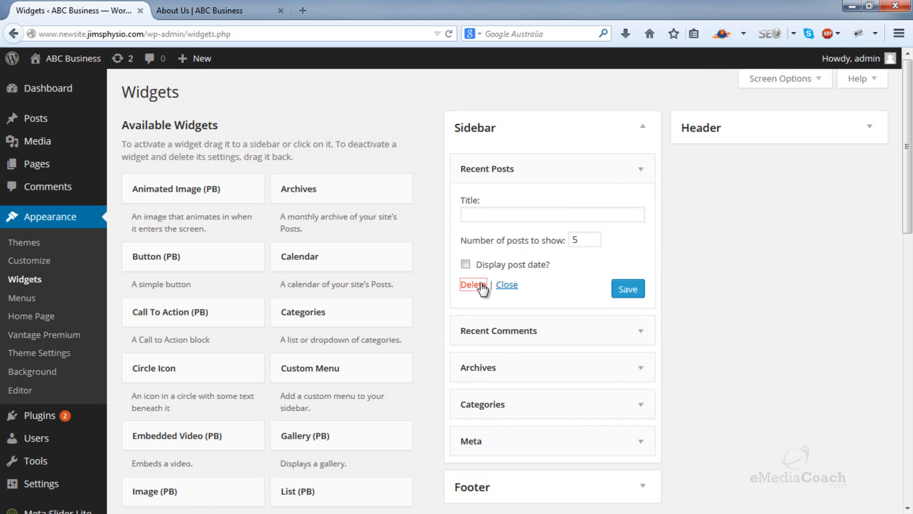
click(641, 171)
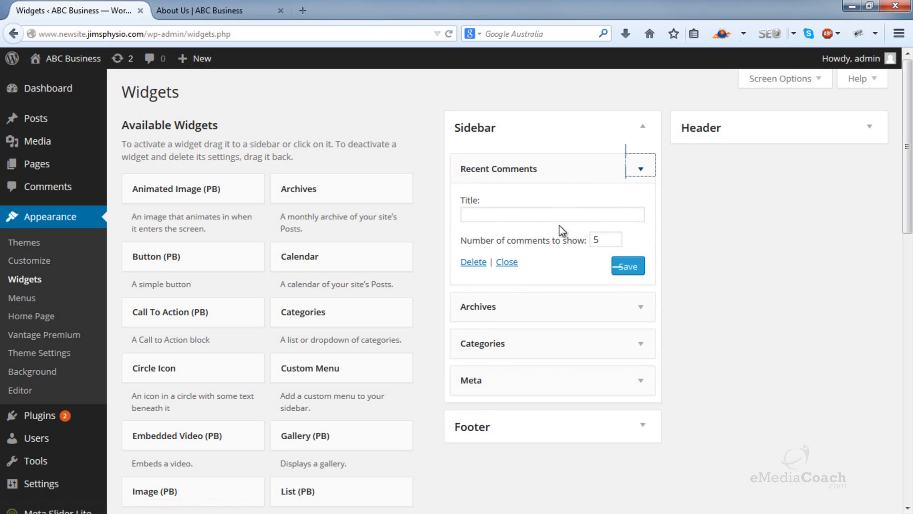
click(474, 262)
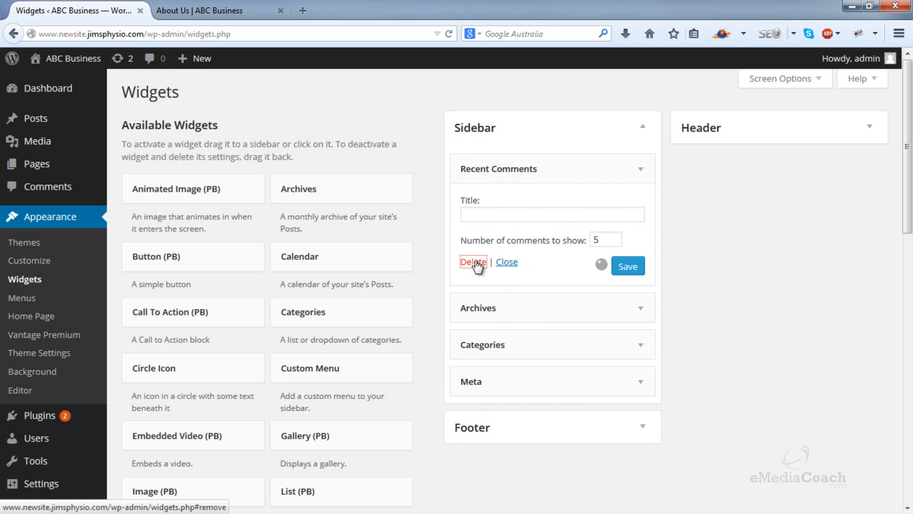
Step: Delete the Archives, Categories and Meta widgets from the Sidebar area
click(642, 170)
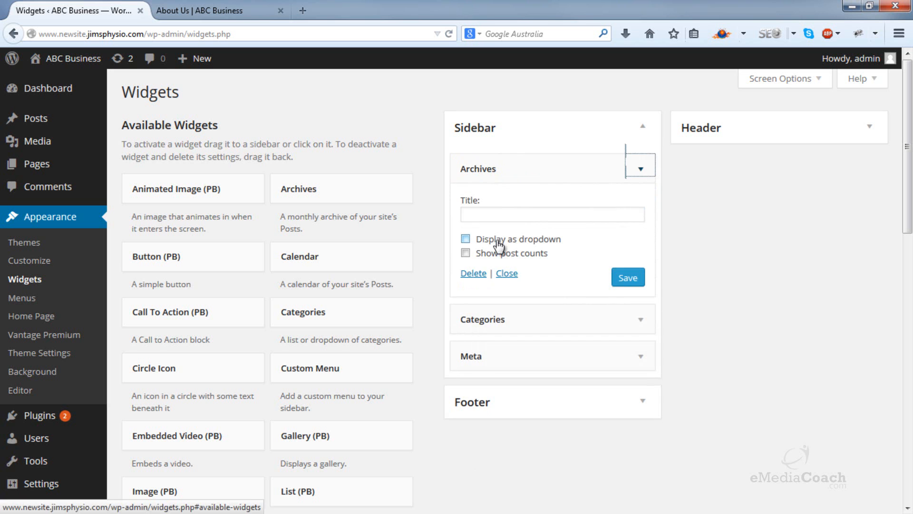
click(473, 274)
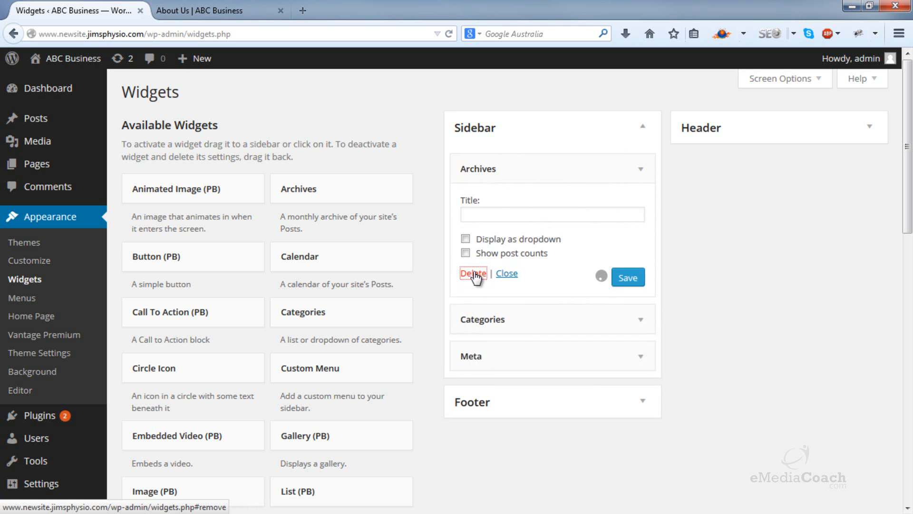
click(640, 169)
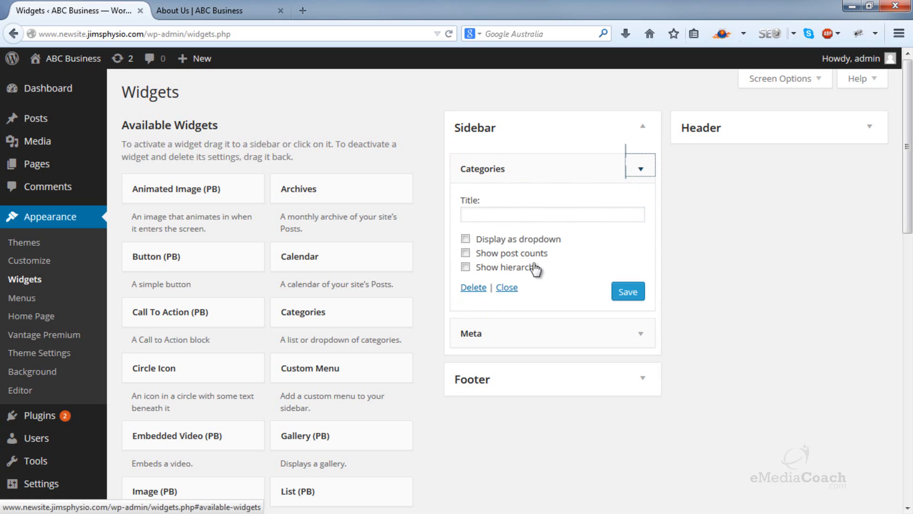
click(474, 289)
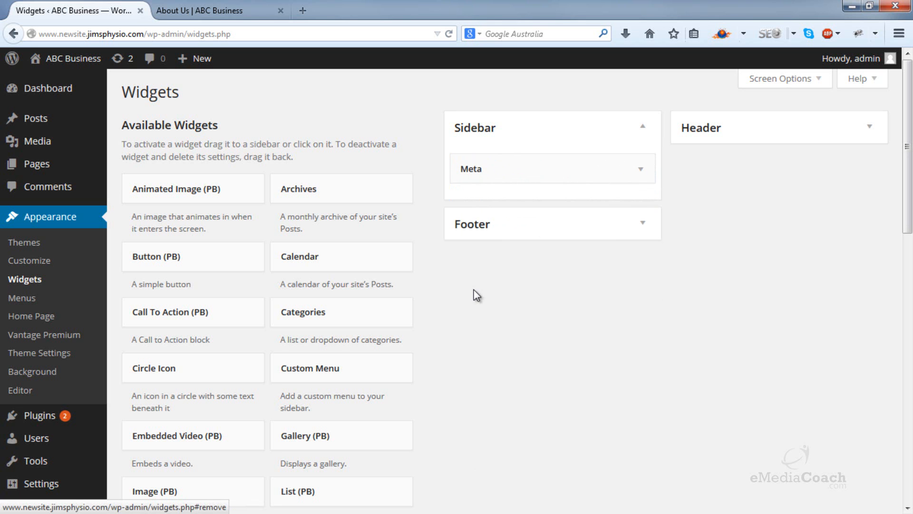
click(643, 172)
click(482, 239)
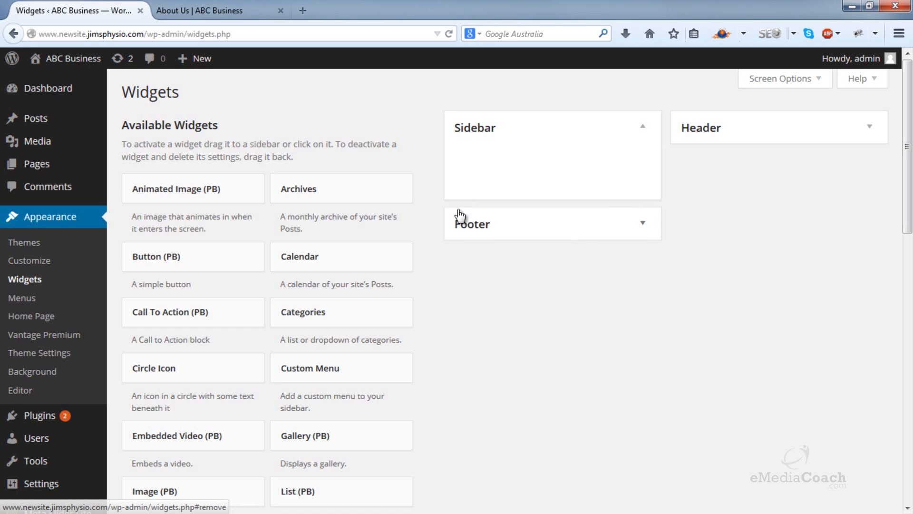
Step: Reload the live About Us page to check its sidebar, and return to the Widgets page
click(200, 11)
click(446, 33)
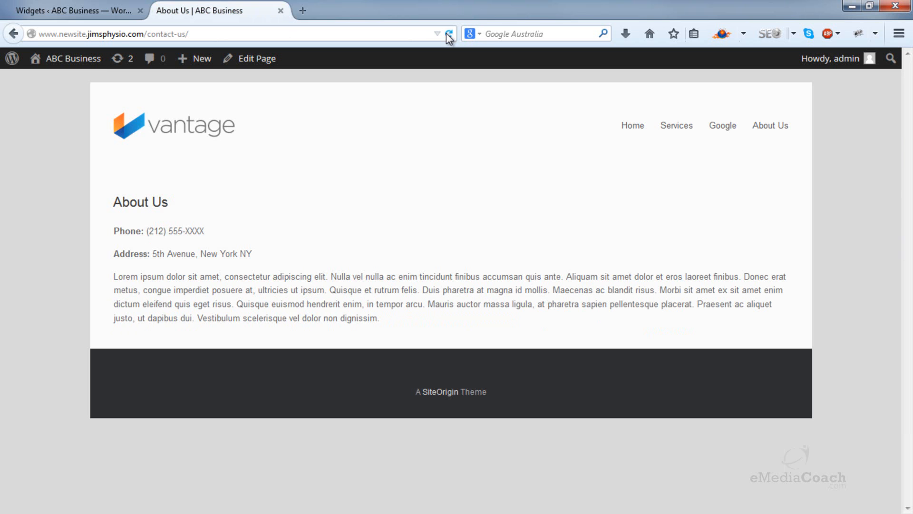
click(130, 5)
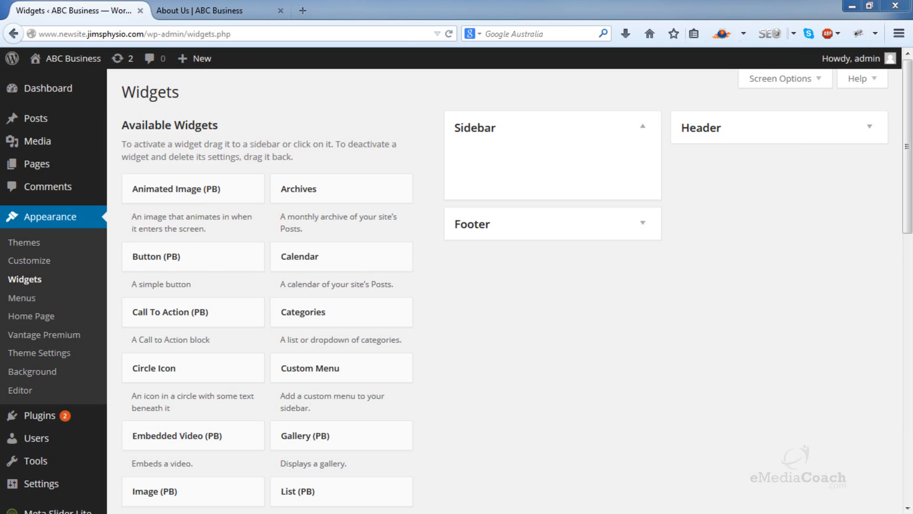
Step: Add the Vantage Social Media widget to the Sidebar area and title it "Connect With Us:"
scroll(532, 315, down, 8)
scroll(526, 313, down, 5)
drag(360, 341, 550, 164)
scroll(489, 290, up, 8)
click(518, 218)
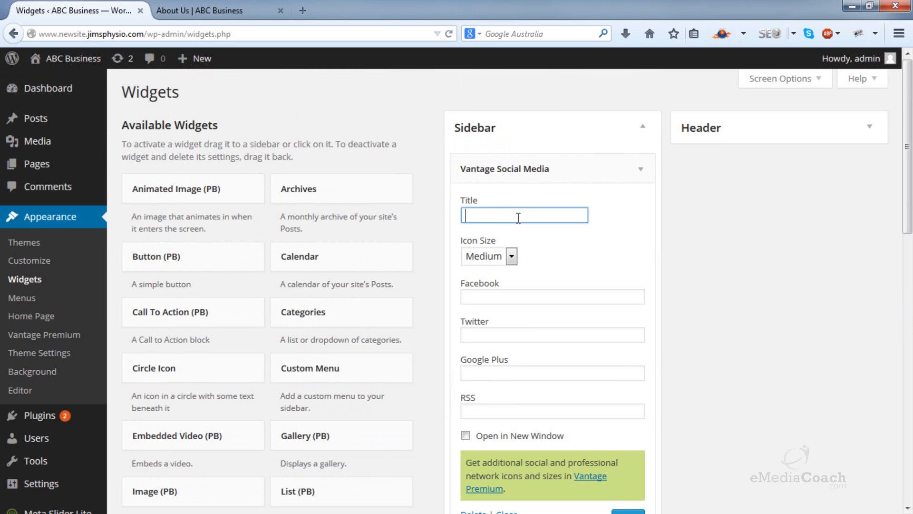
text(Connect With Us:)
click(490, 293)
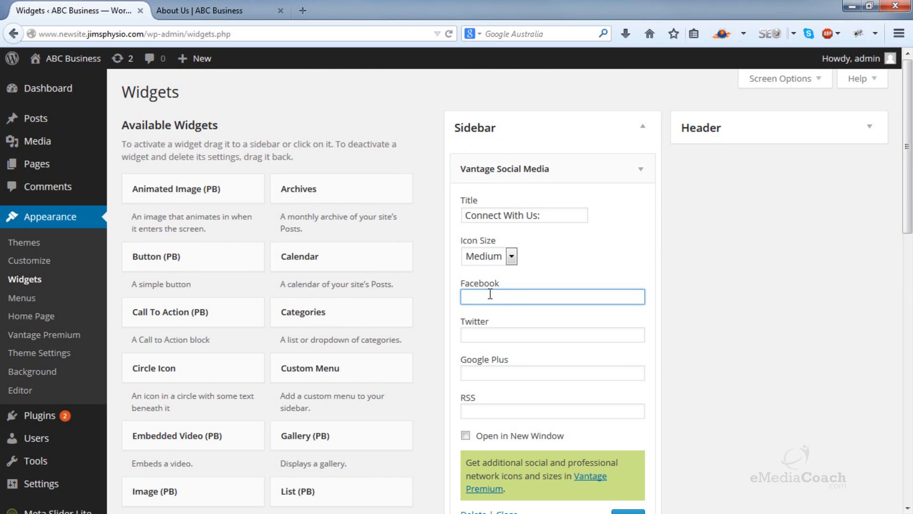
text(h)
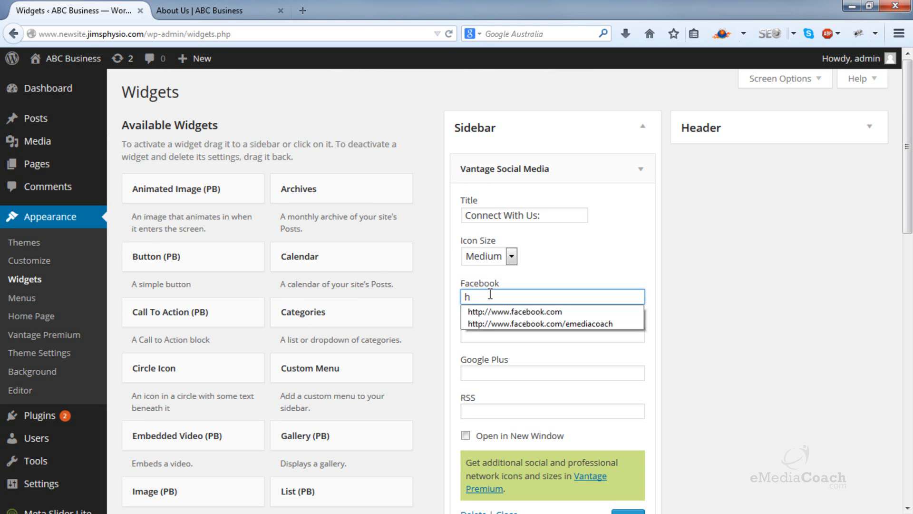
click(561, 324)
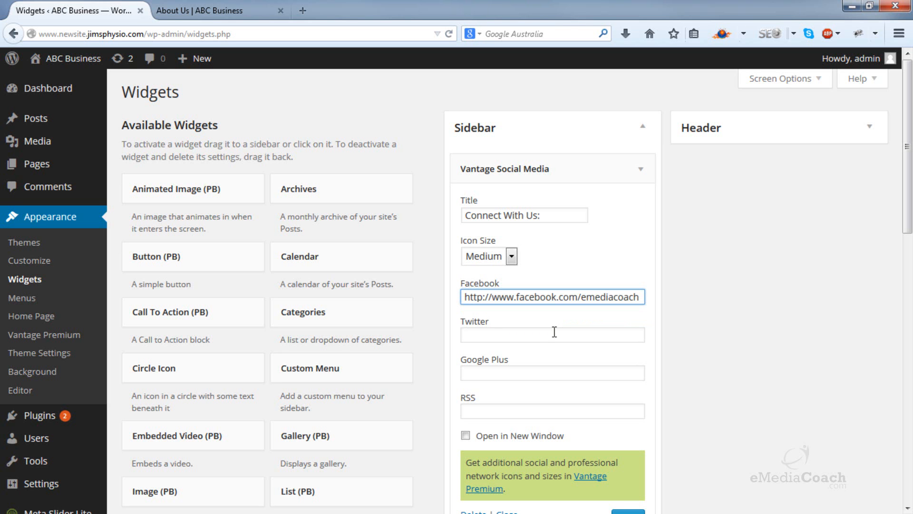
click(554, 332)
click(554, 333)
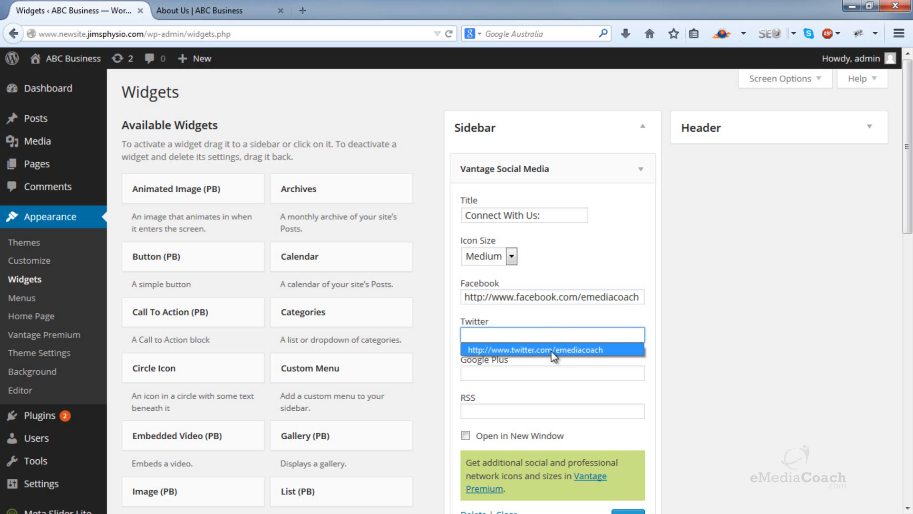
click(554, 351)
click(536, 371)
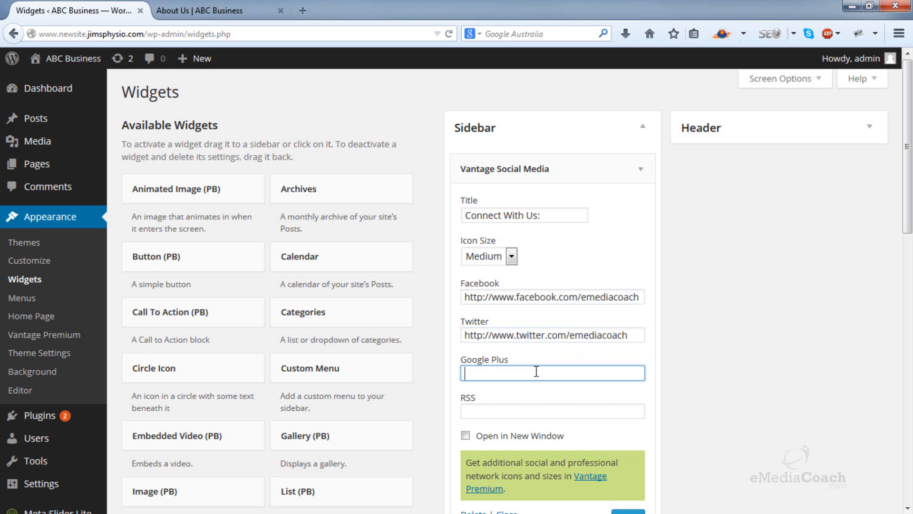
click(536, 372)
click(537, 396)
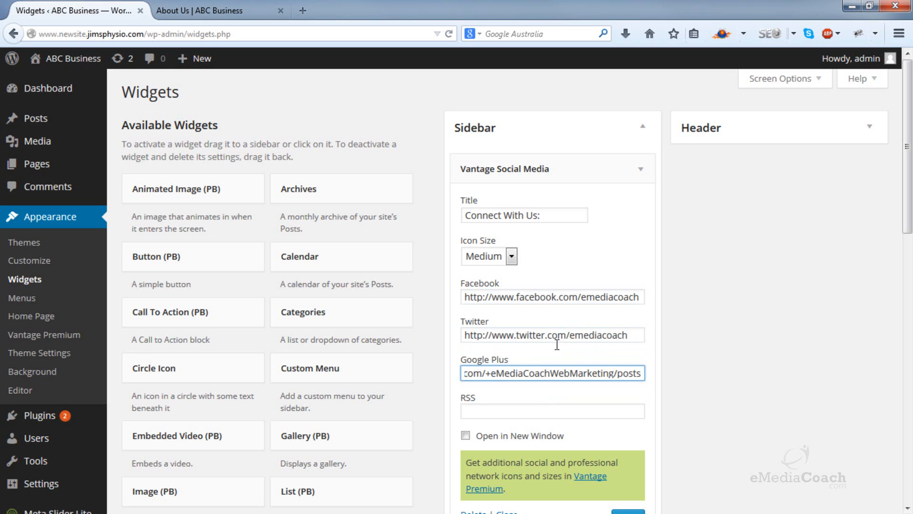
Step: Leave the RSS link empty, make the social links open in a new window, and save the widget
click(486, 411)
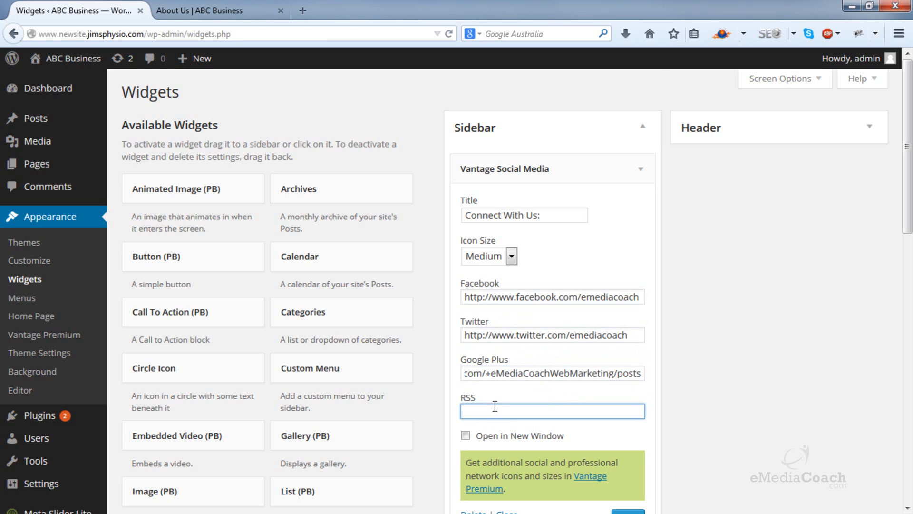
scroll(493, 405, down, 3)
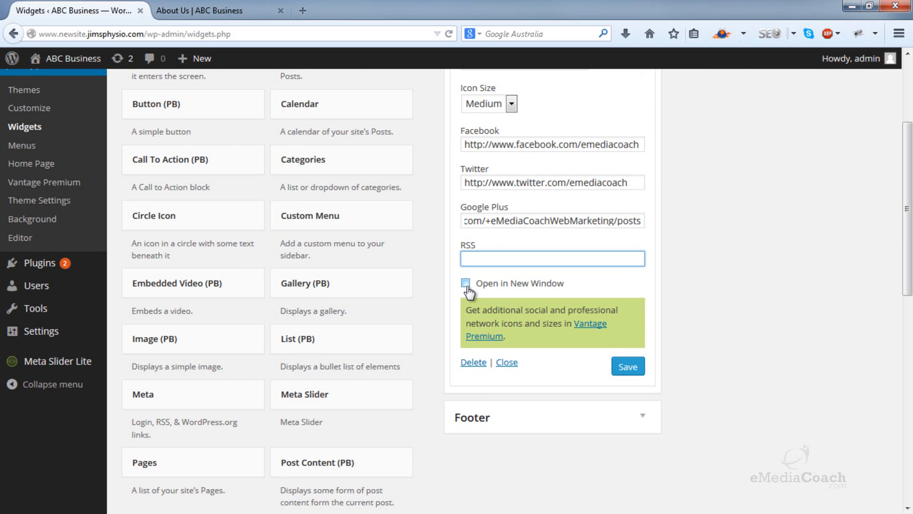
click(465, 284)
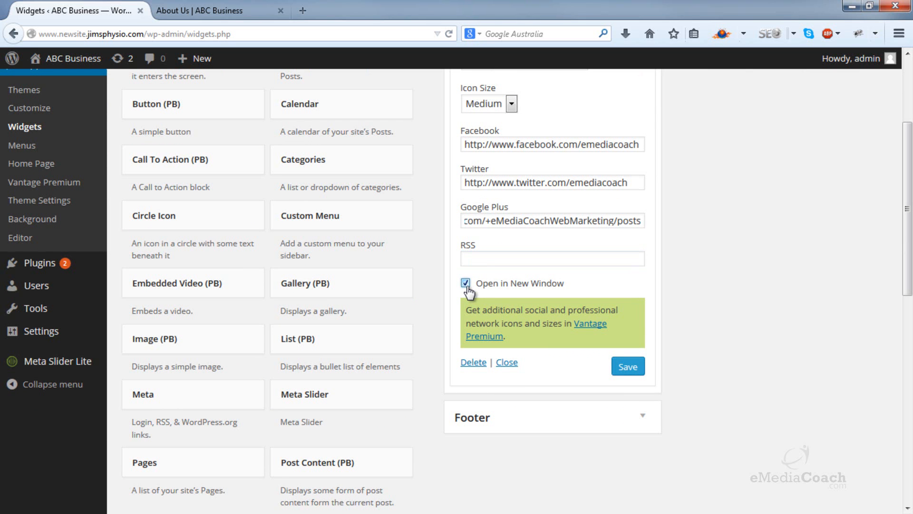
click(635, 369)
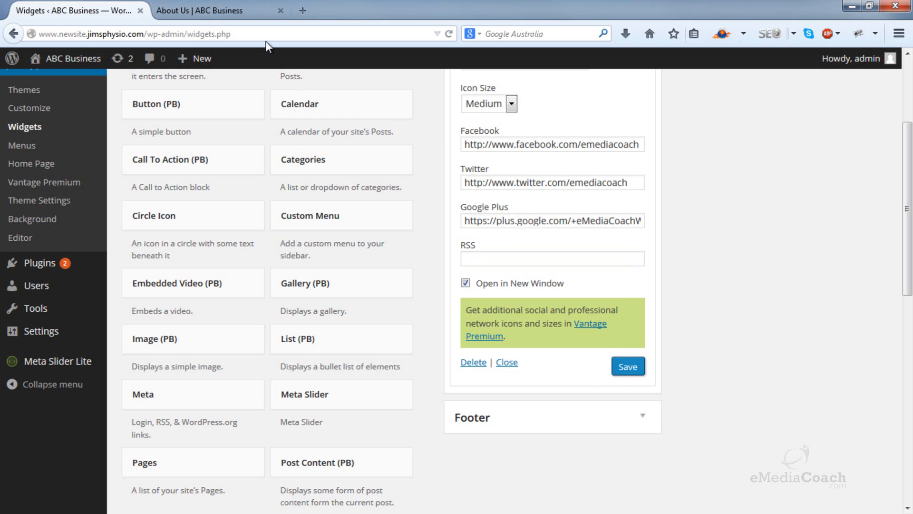
Step: Reload the live About Us page, test the Facebook icon's link, close the opened tab and return to the Widgets page
click(238, 8)
click(448, 35)
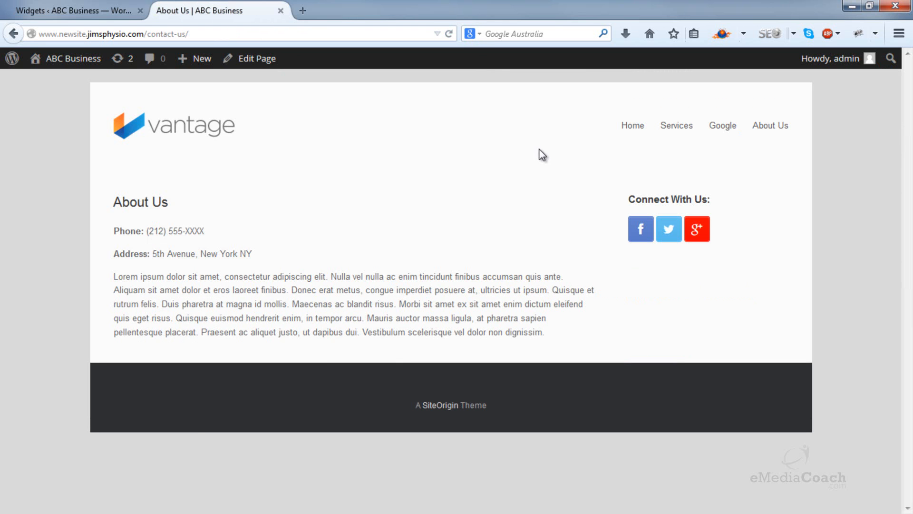
click(639, 232)
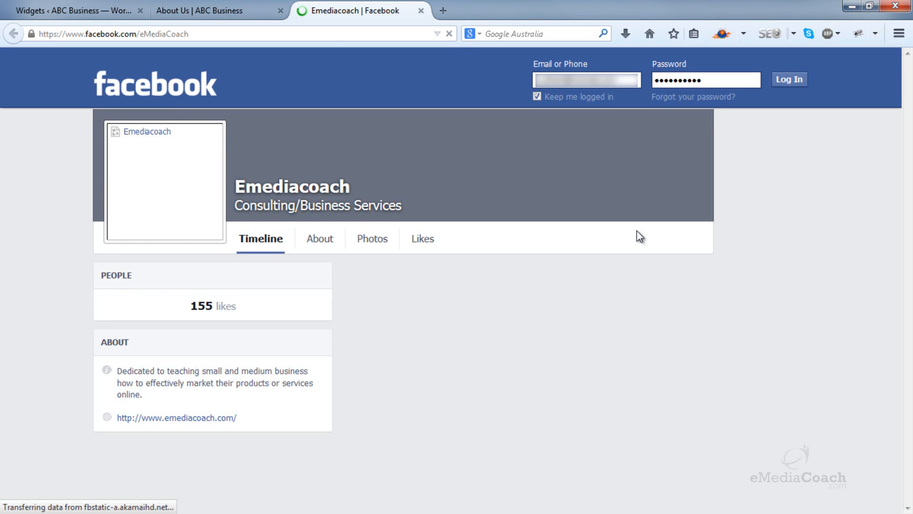
click(422, 11)
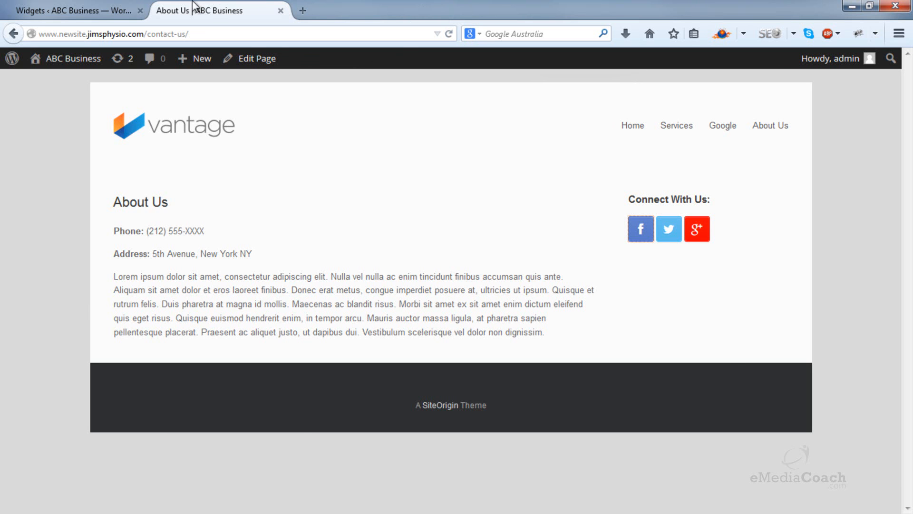
click(114, 8)
scroll(686, 175, up, 4)
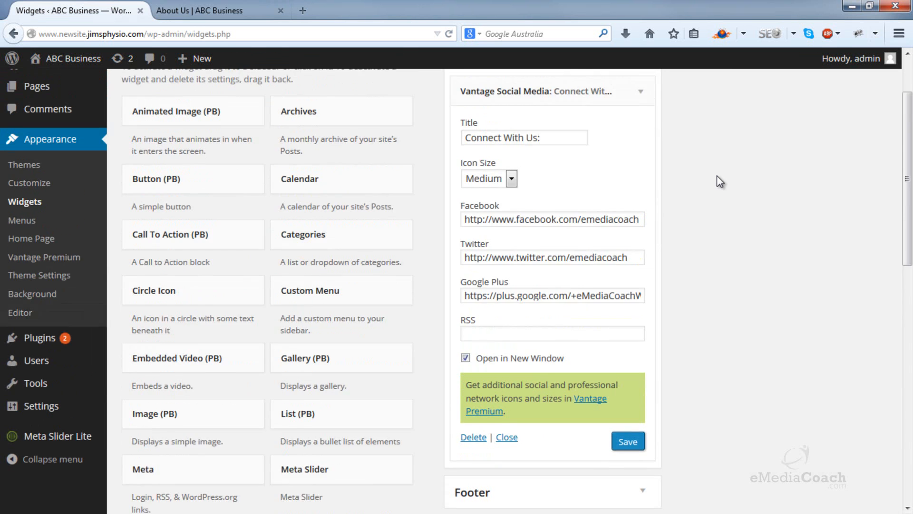
Step: Collapse the Vantage Social Media widget and search the plugin directory for "black studio"
click(640, 171)
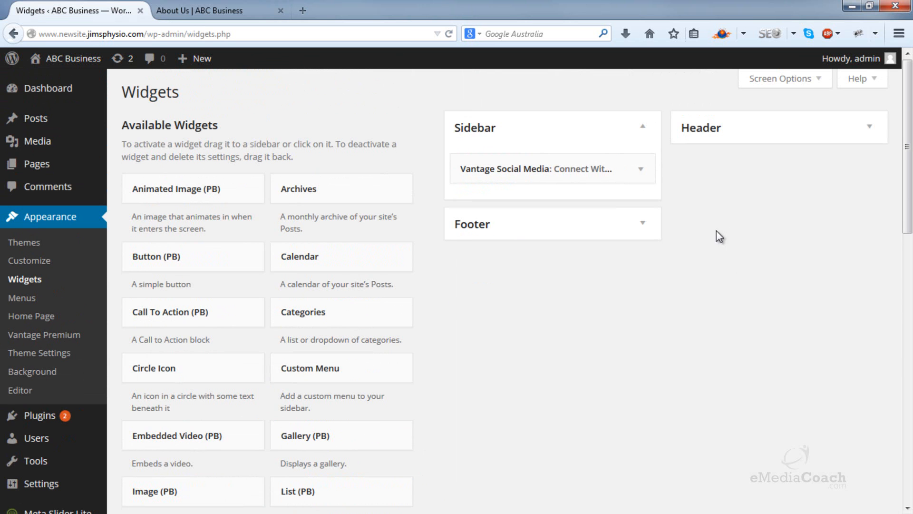
mouse_move(65, 416)
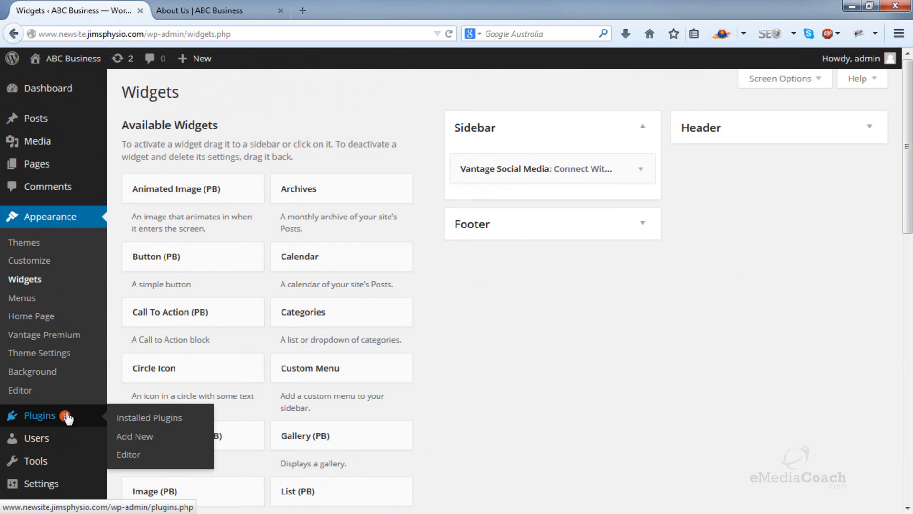
click(135, 438)
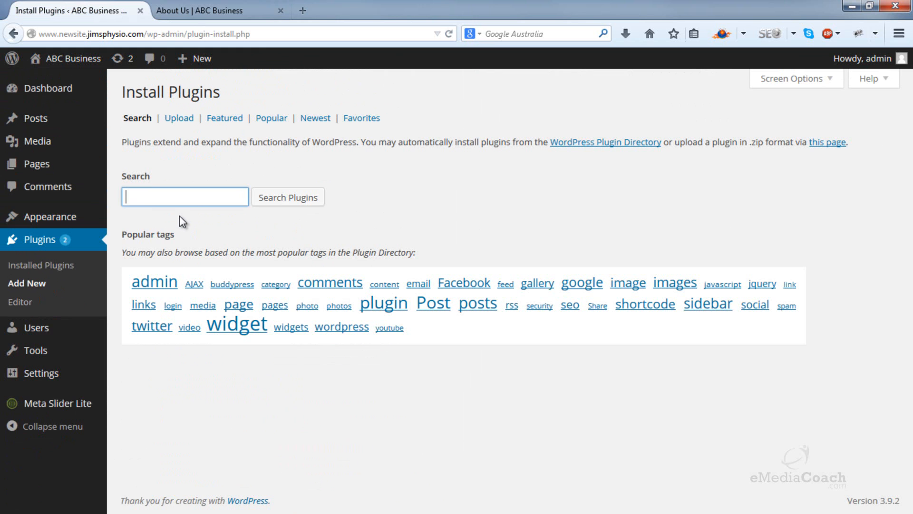
text(black studio)
click(274, 199)
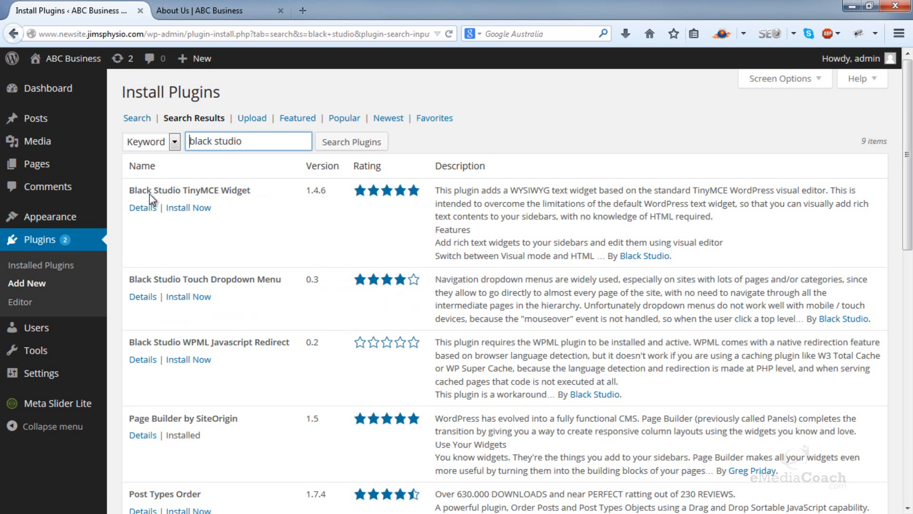
Step: Install and activate the Black Studio TinyMCE Widget plugin
click(174, 208)
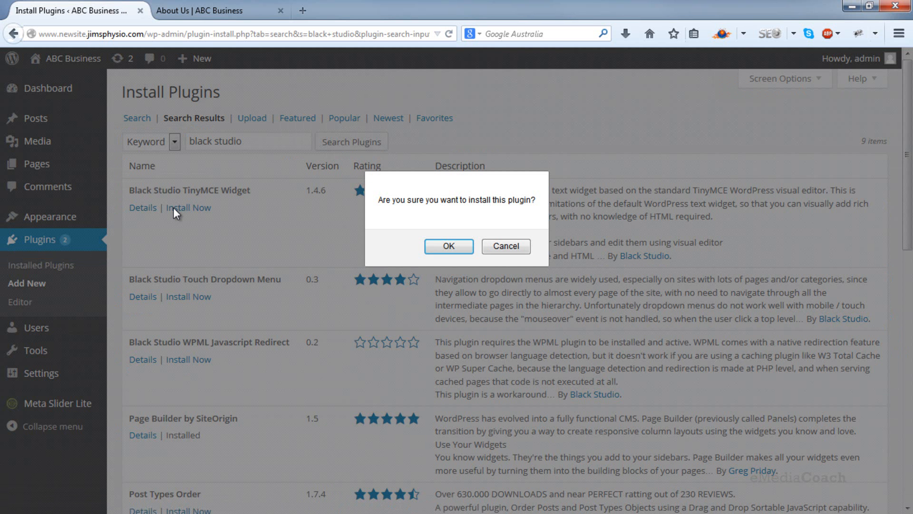
click(434, 243)
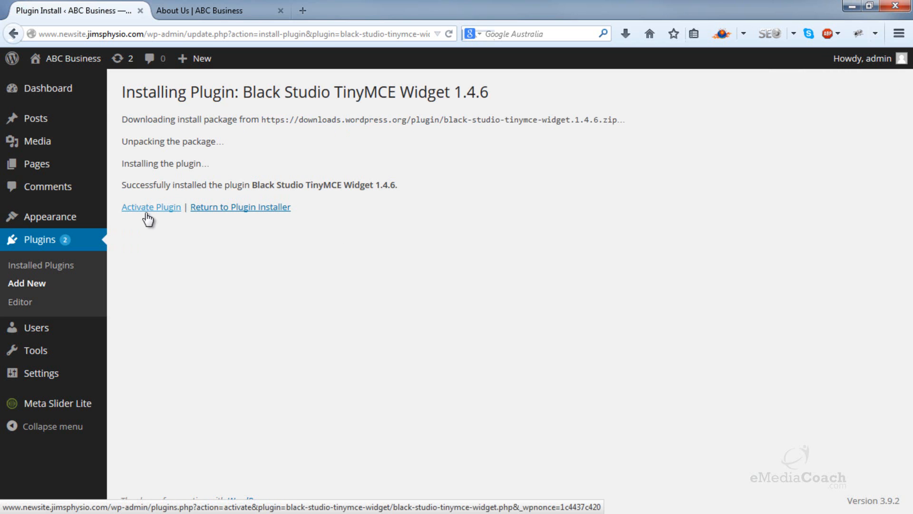
click(148, 218)
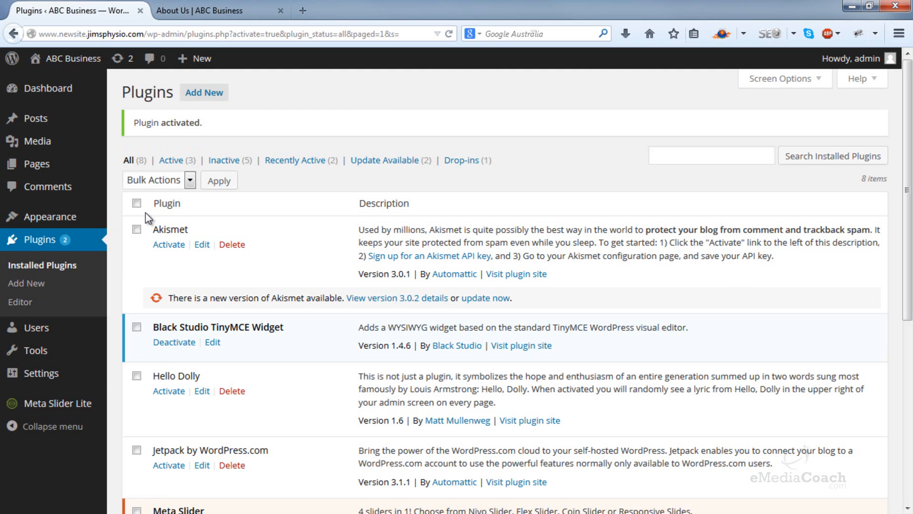
Step: Add a Visual Editor widget to the Sidebar area below the social media widget and check its placement against the live About Us page
mouse_move(93, 218)
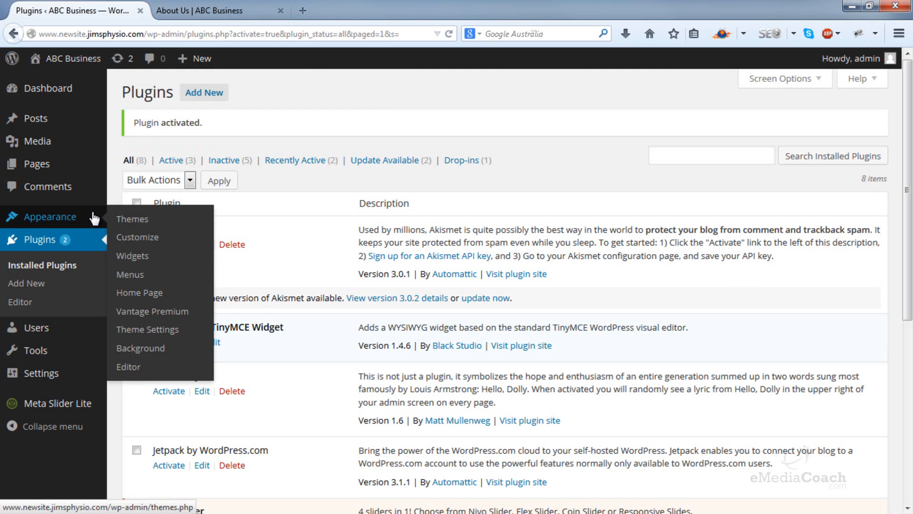
click(143, 256)
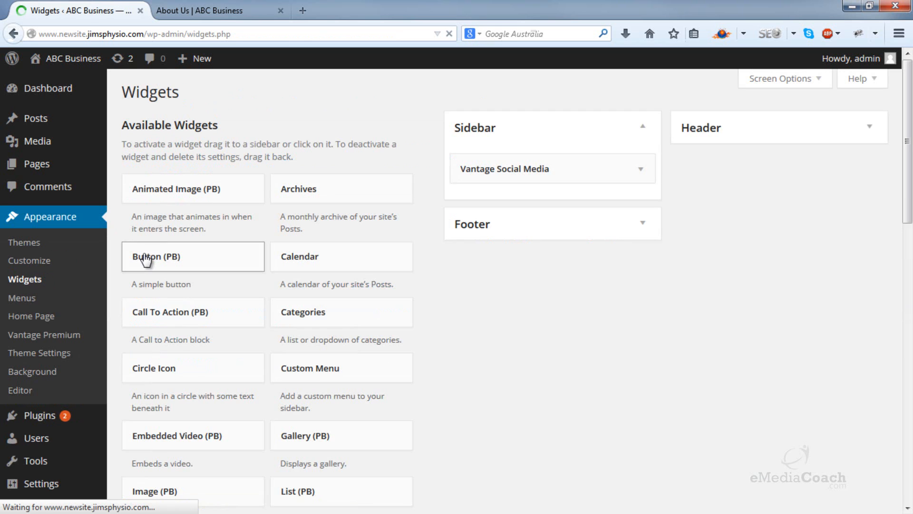
scroll(456, 259, down, 5)
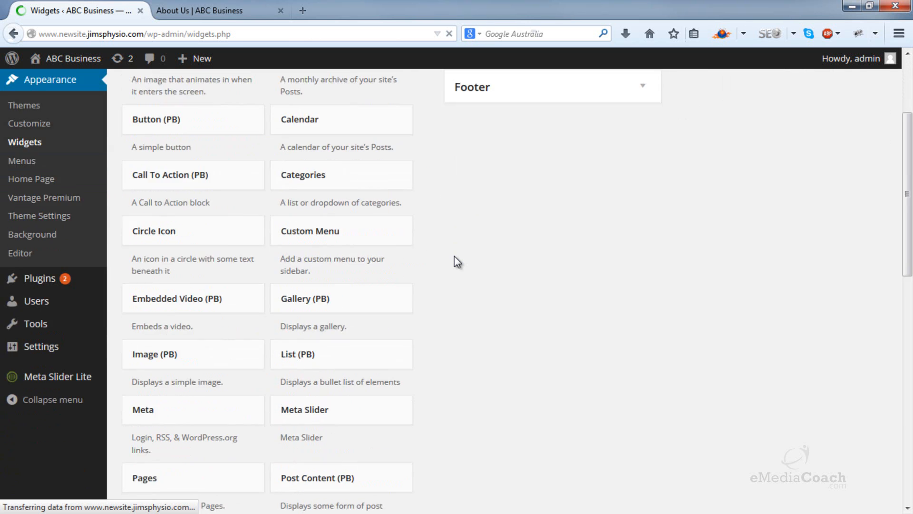
scroll(454, 256, down, 7)
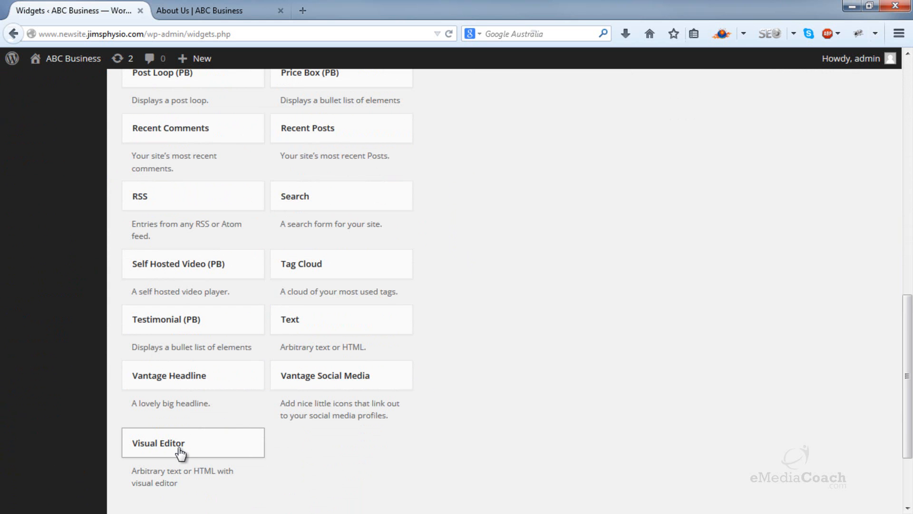
drag(181, 453, 513, 202)
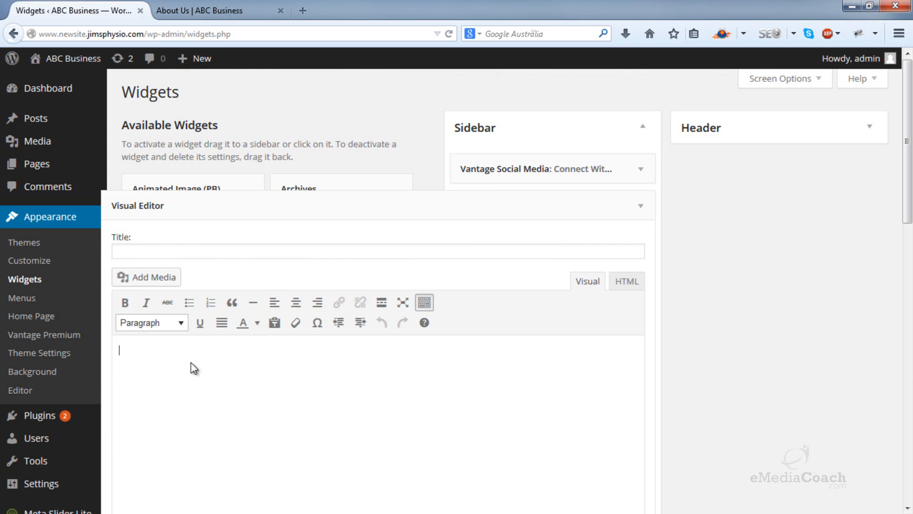
click(232, 8)
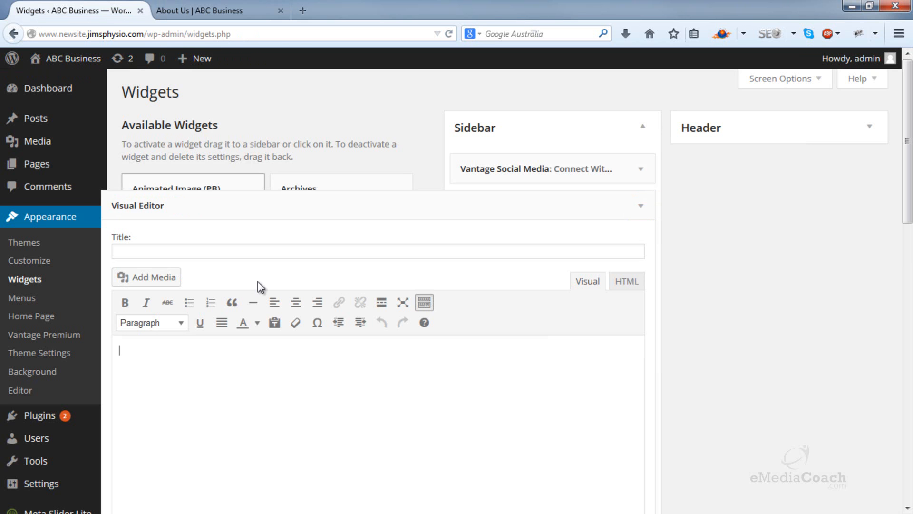
click(74, 11)
Step: Enter the Visual Editor text "Do you want to find out more about our new and exciting menu? Visit our restaurant or read more about it here:"
text(Do you want )
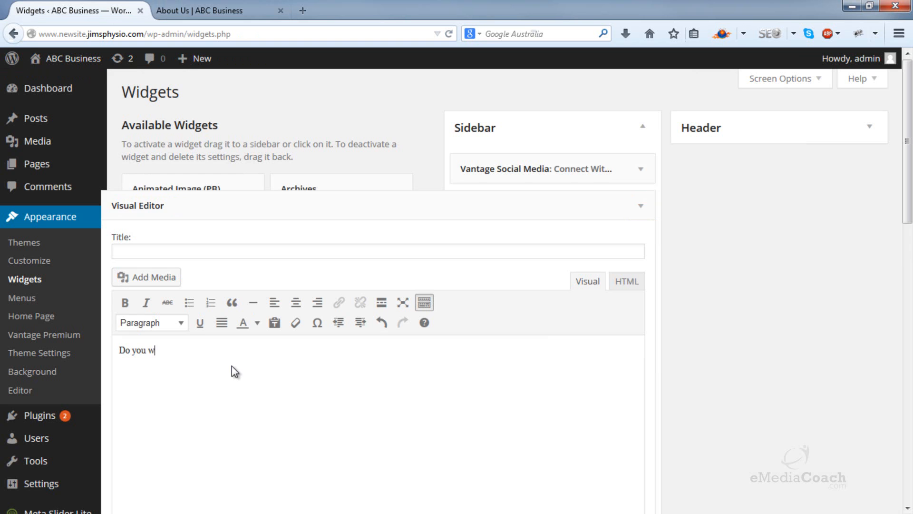
text(to find out more about our )
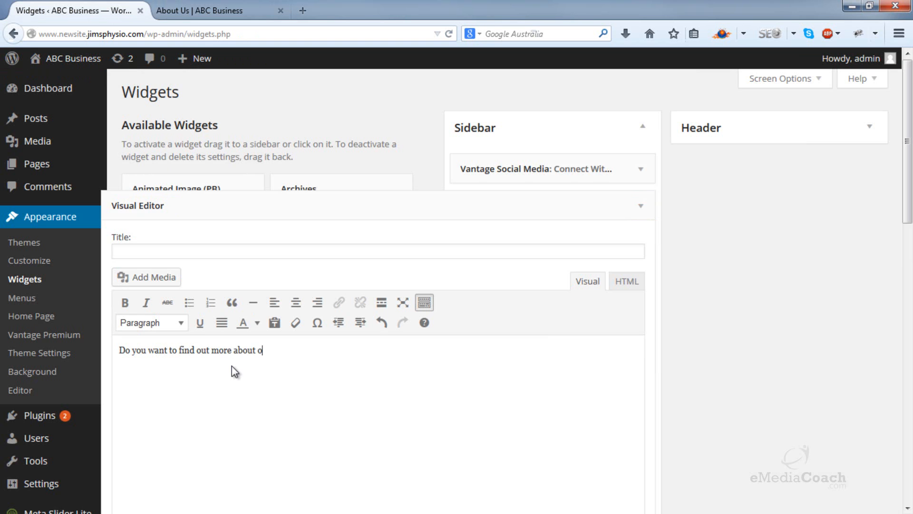
text(new and exciting menu)
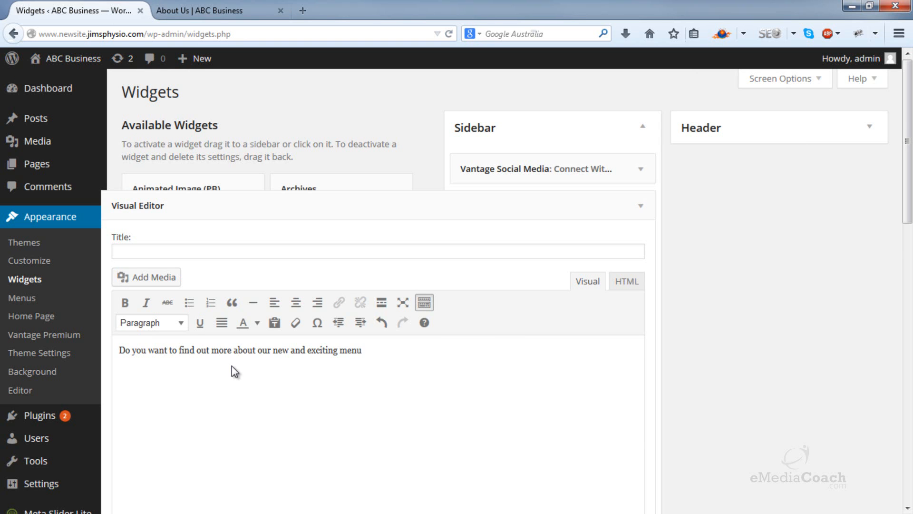
text(? Visit our restaurant or)
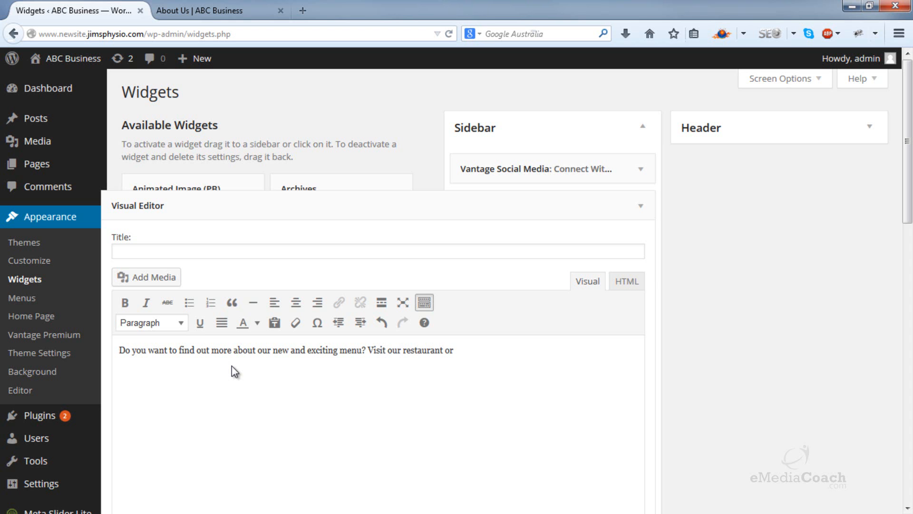
text( read more about it here:)
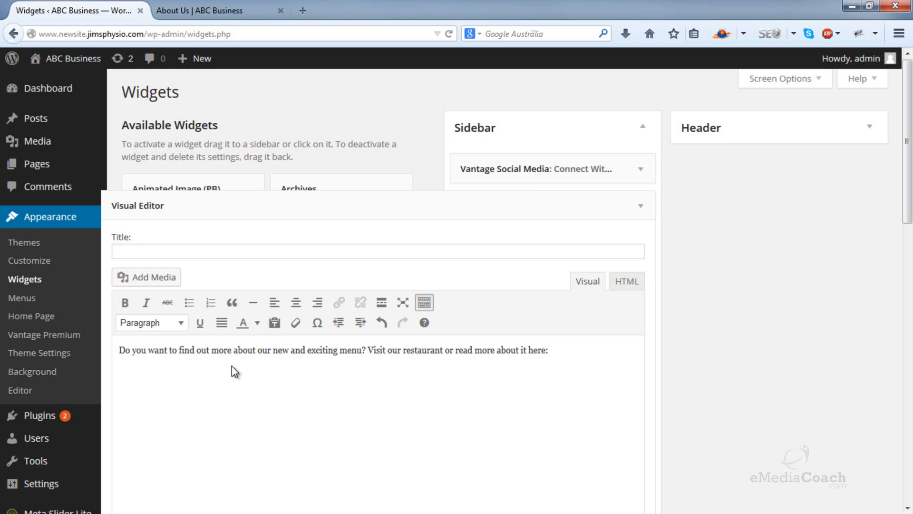
Step: Save the Visual Editor widget with its title left empty and close its settings
scroll(653, 316, down, 5)
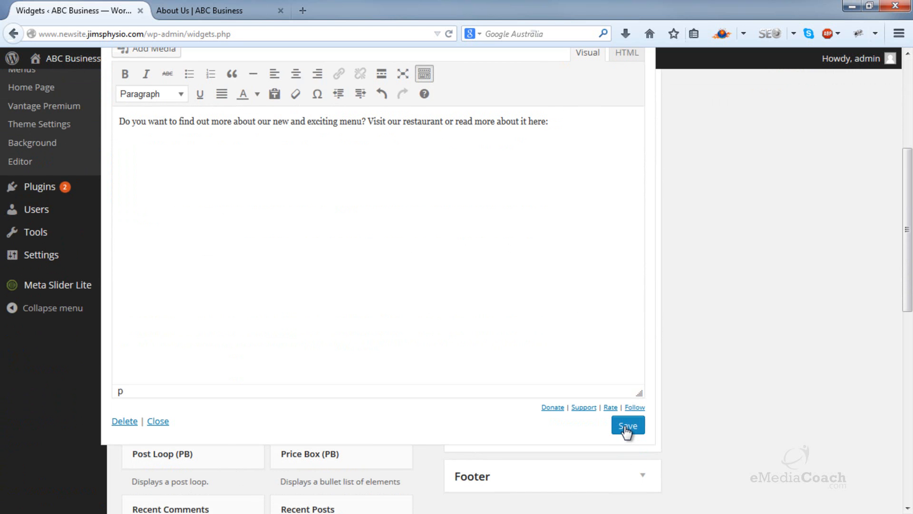
click(627, 427)
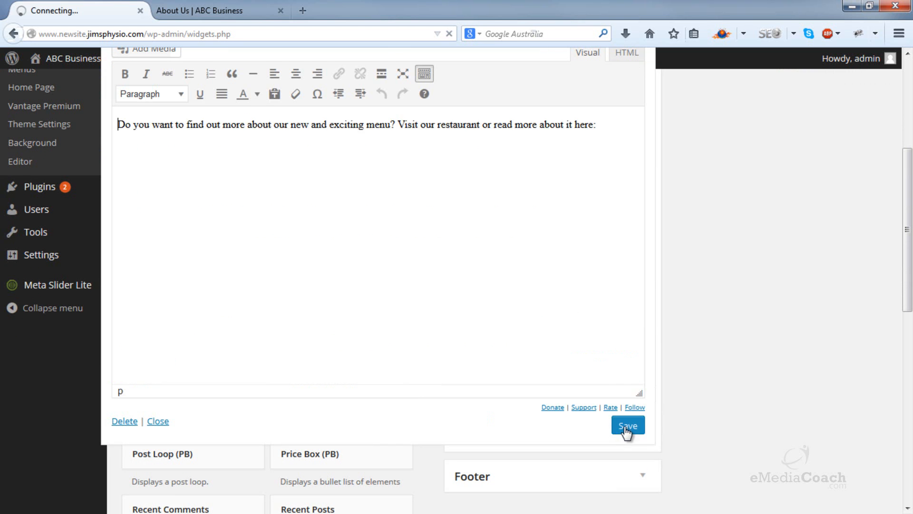
click(160, 421)
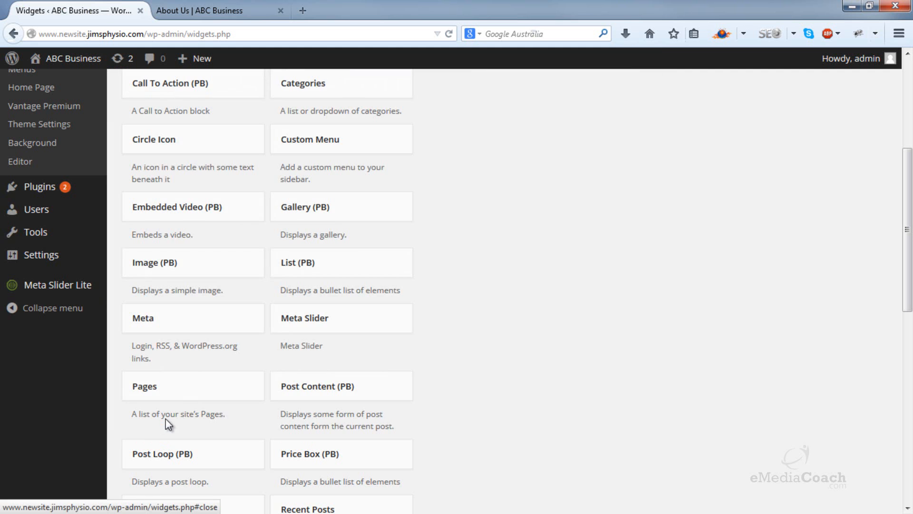
scroll(570, 291, up, 5)
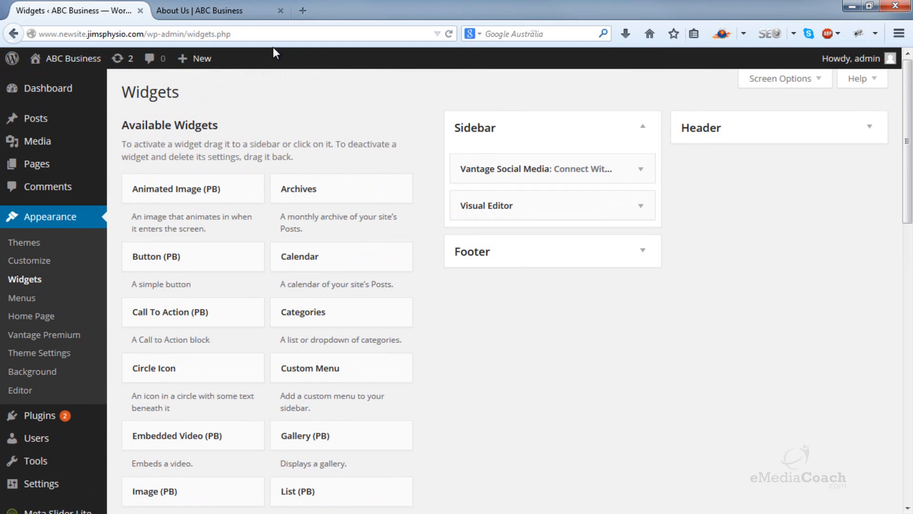
Step: Reload the live About Us page to check the sidebar text and return to the Widgets page
click(229, 11)
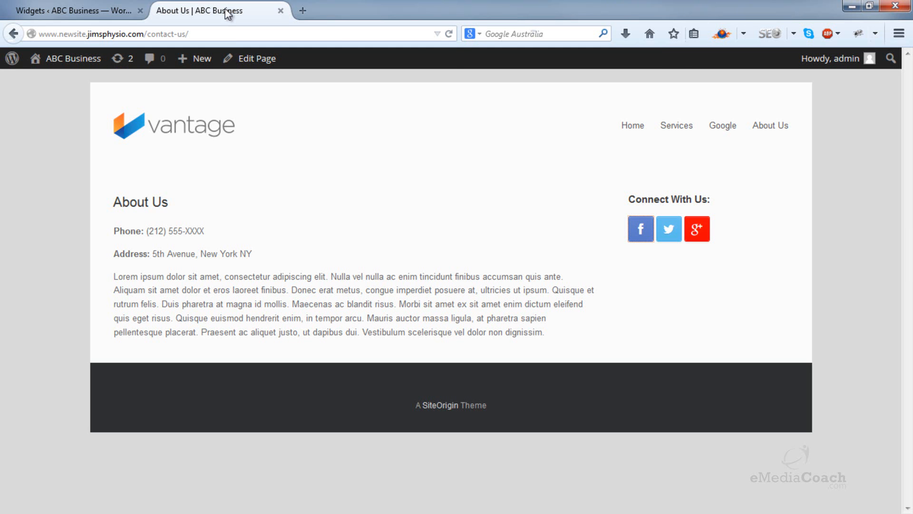
click(449, 34)
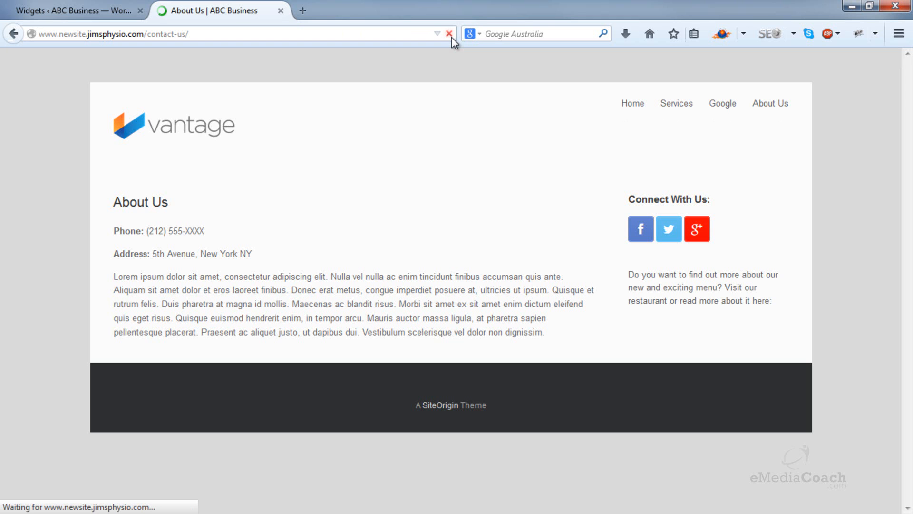
click(112, 7)
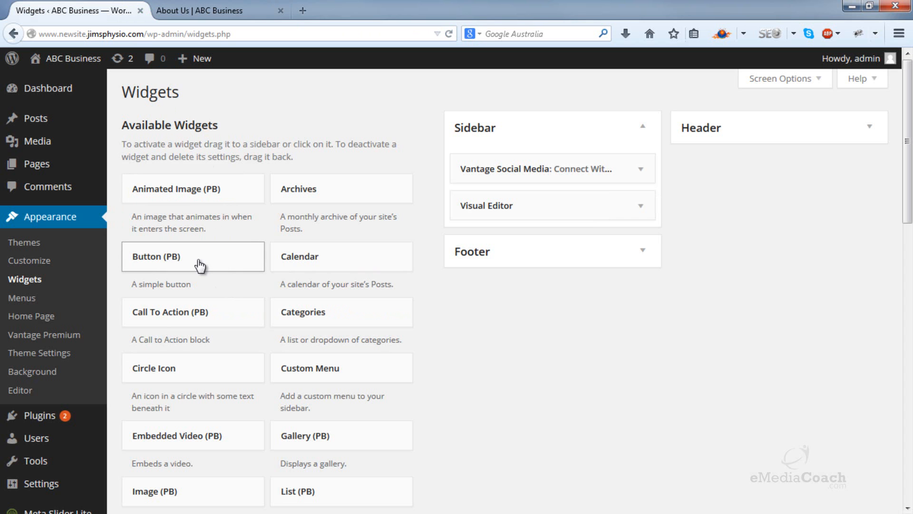
Step: Add a Button (PB) widget to the Sidebar below the Visual Editor widget and set its text to "Click Here"
drag(199, 265, 538, 240)
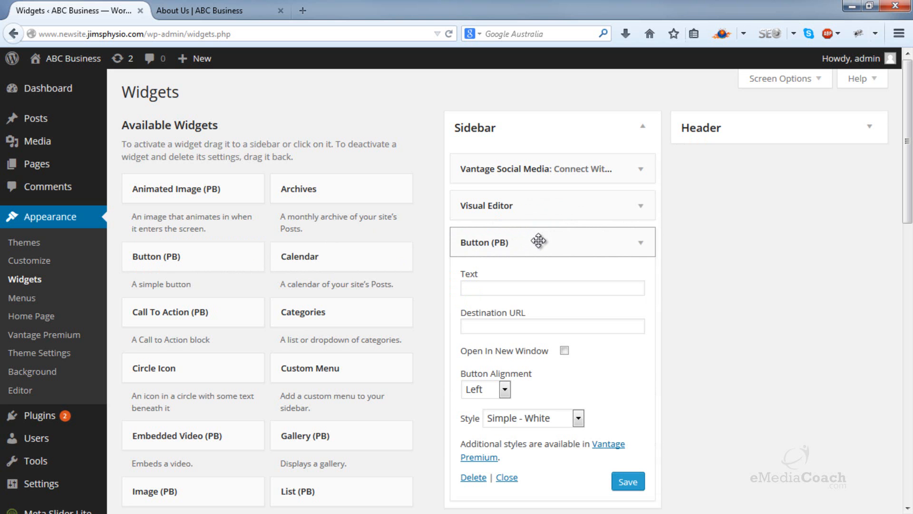
scroll(534, 238, down, 2)
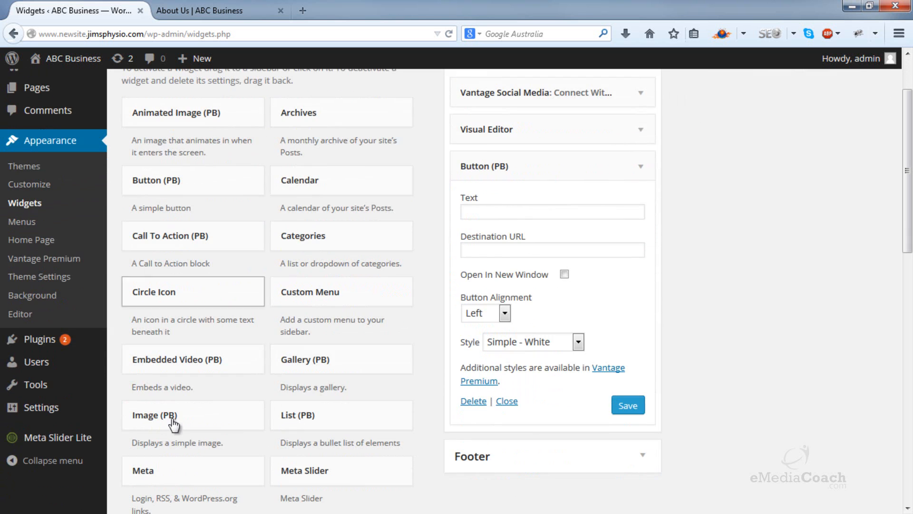
scroll(384, 268, up, 2)
scroll(383, 267, up, 1)
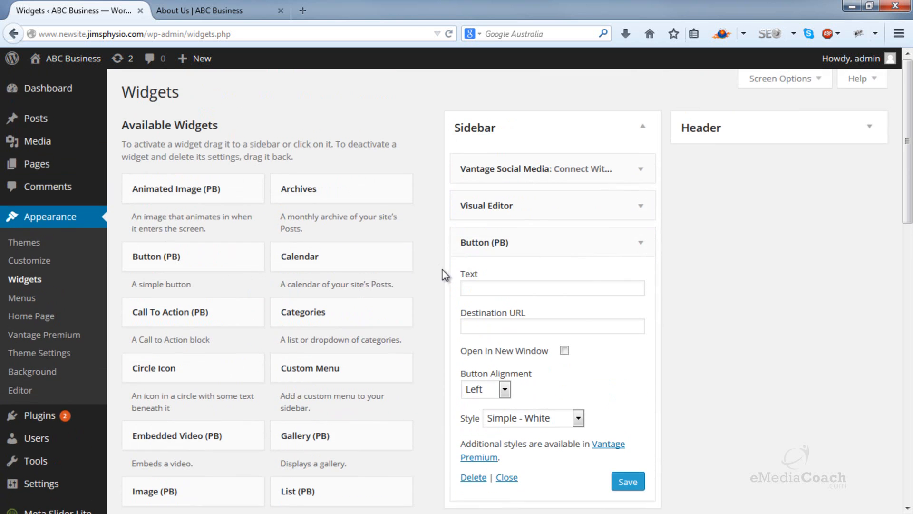
click(484, 285)
text(Click)
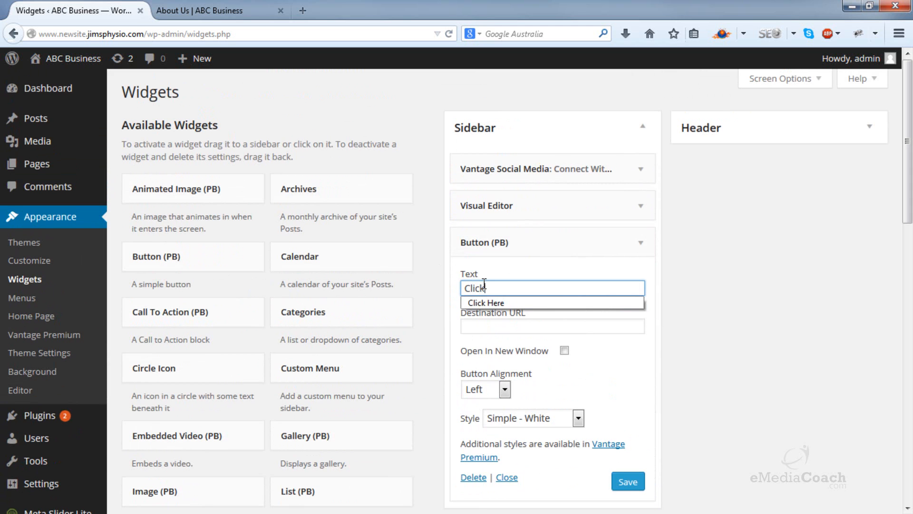
text( Here)
click(730, 290)
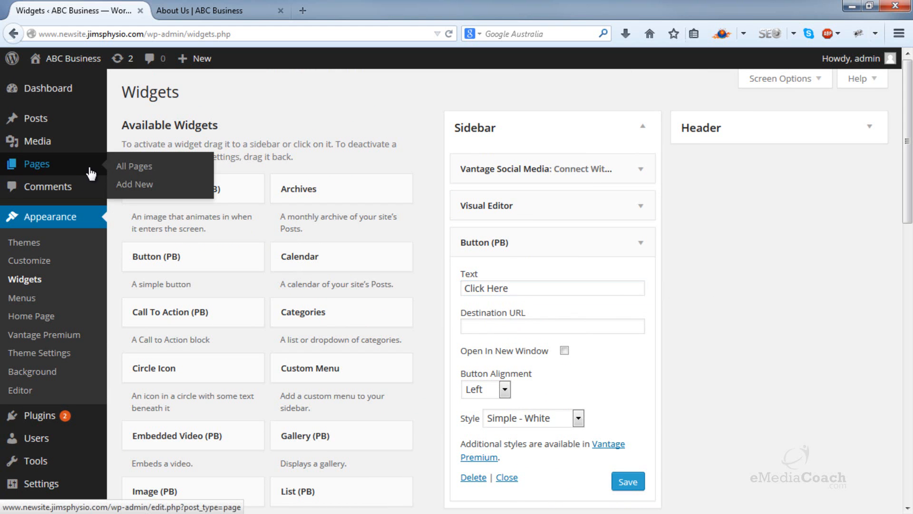
click(509, 332)
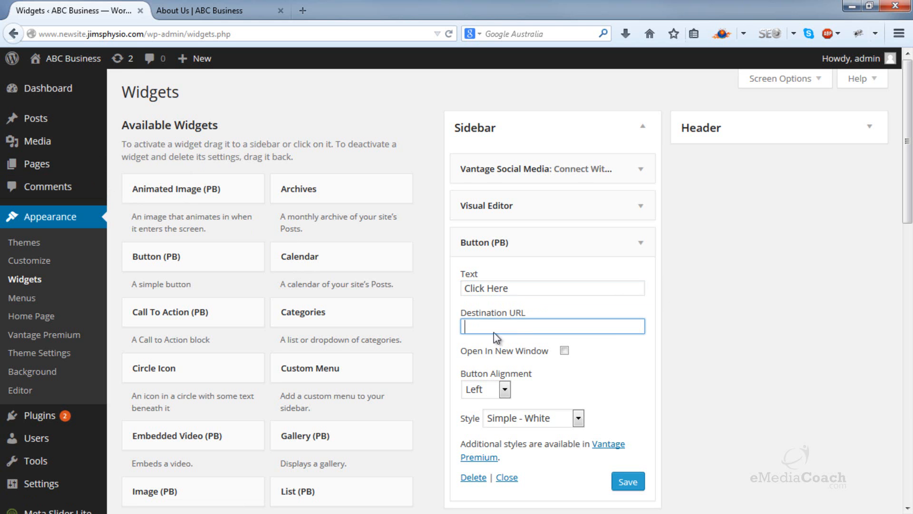
drag(144, 35, 13, 37)
key(ctrl+c)
click(512, 332)
key(ctrl+v)
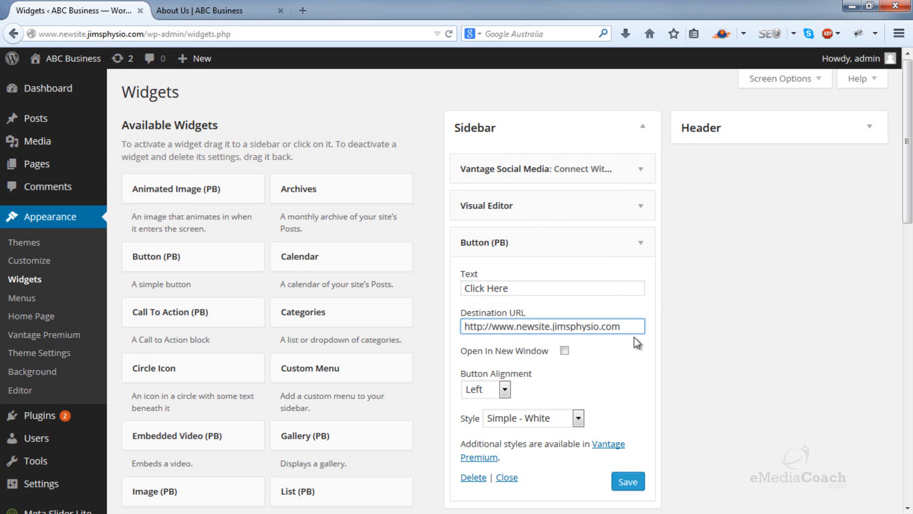
click(564, 351)
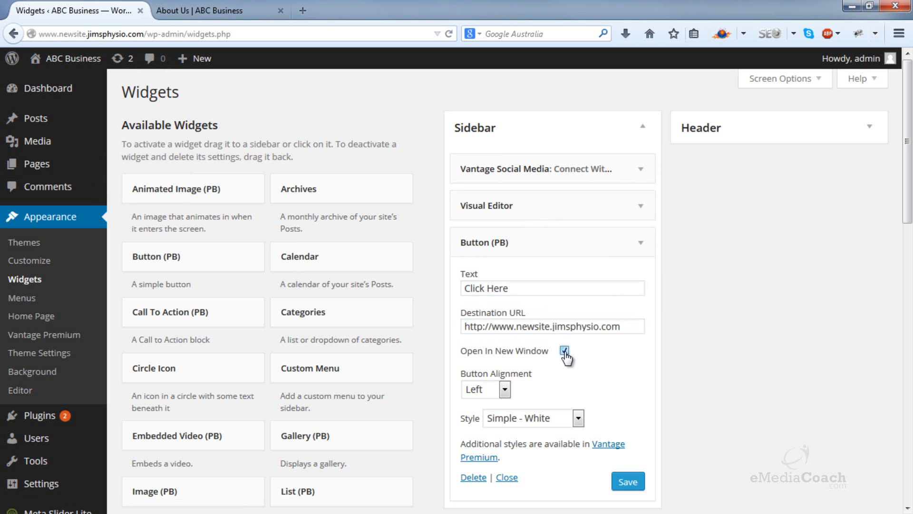
Step: Keep the button's alignment at Left, set its style to Simple - Green, and save the Button (PB) widget
scroll(616, 359, down, 3)
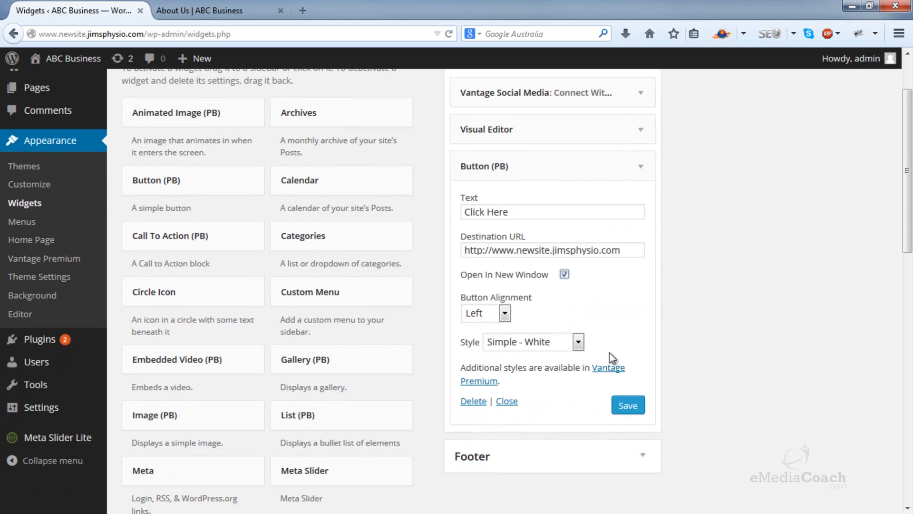
click(502, 315)
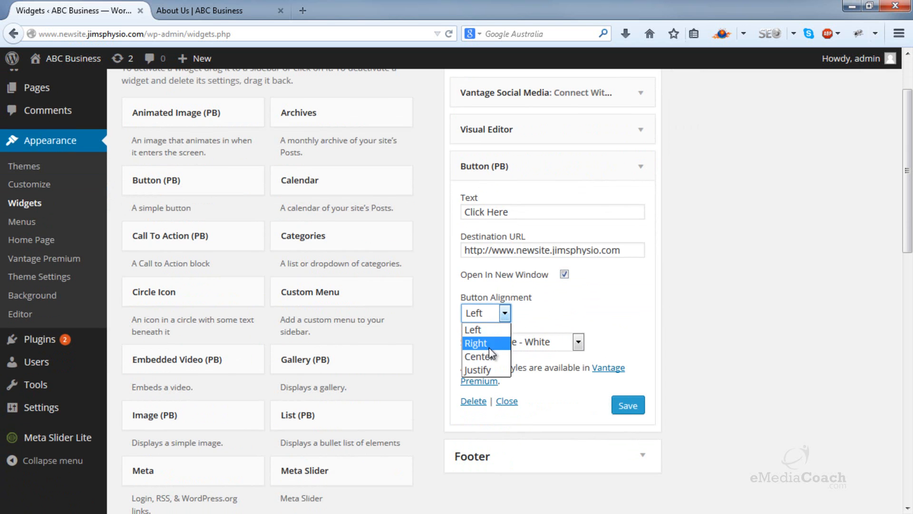
click(478, 329)
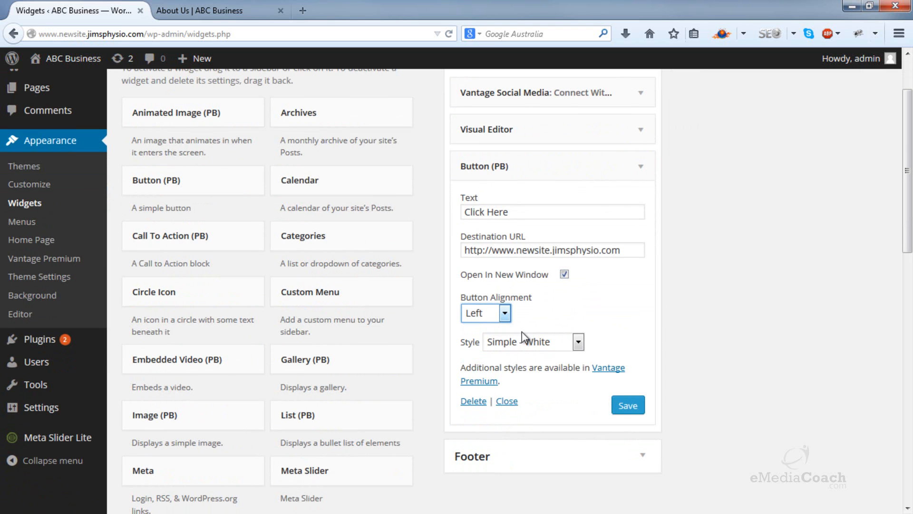
click(573, 341)
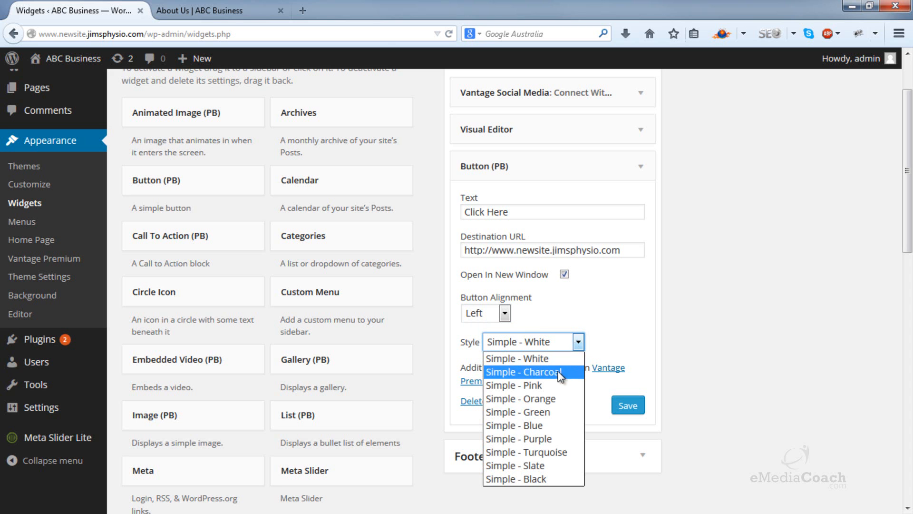
click(541, 411)
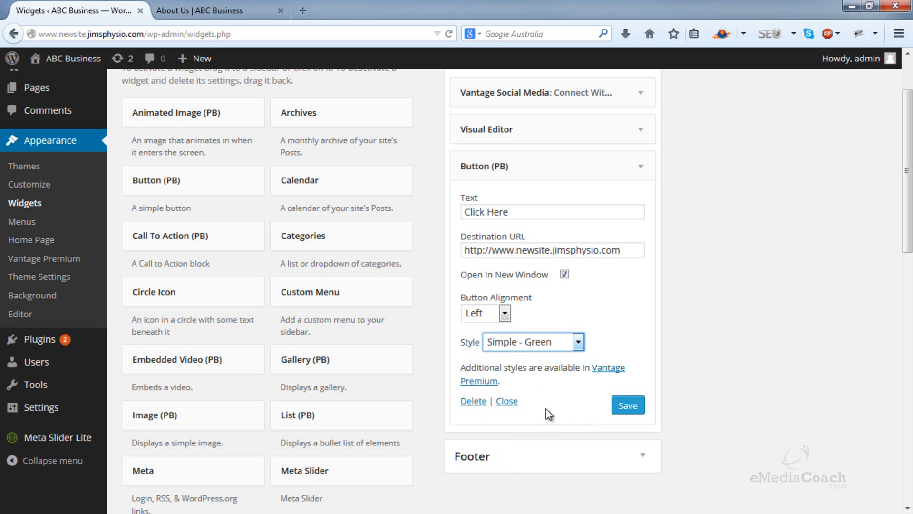
click(637, 405)
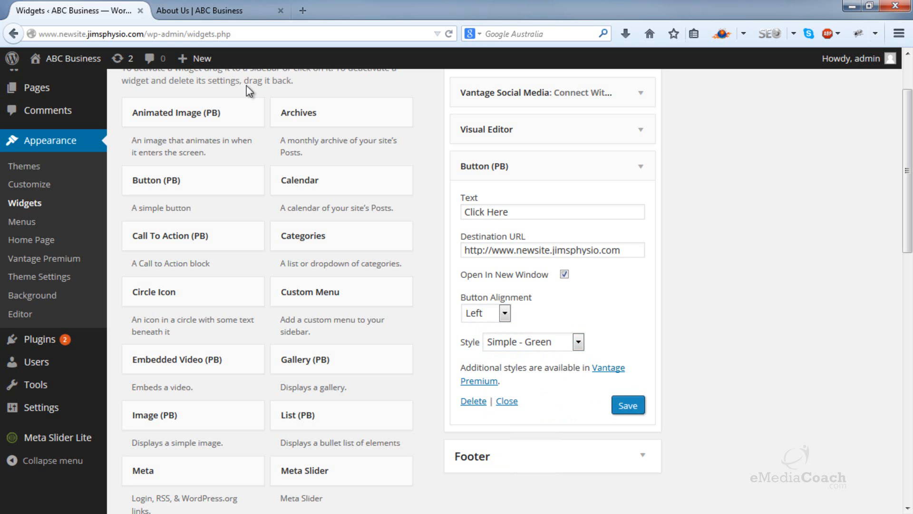
Step: Reload the live About Us page, test the Click Here button's link, and return to the About Us page
click(214, 10)
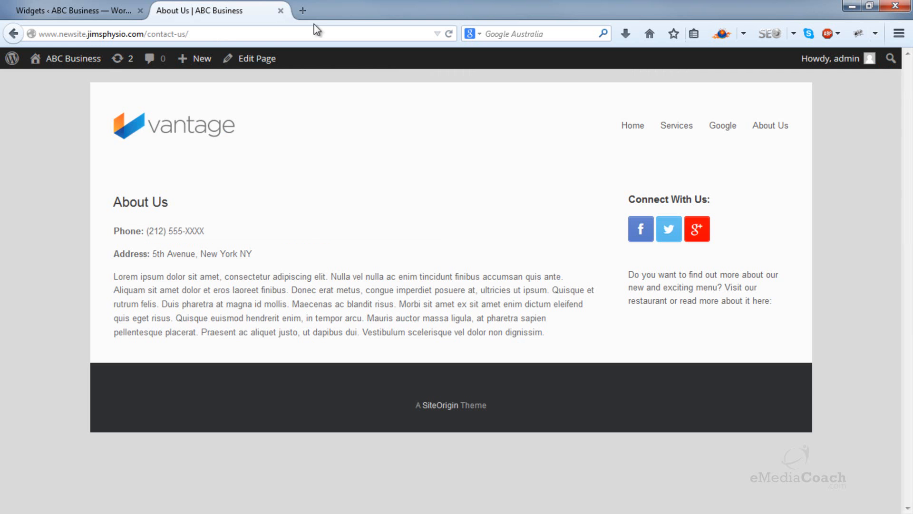
click(449, 34)
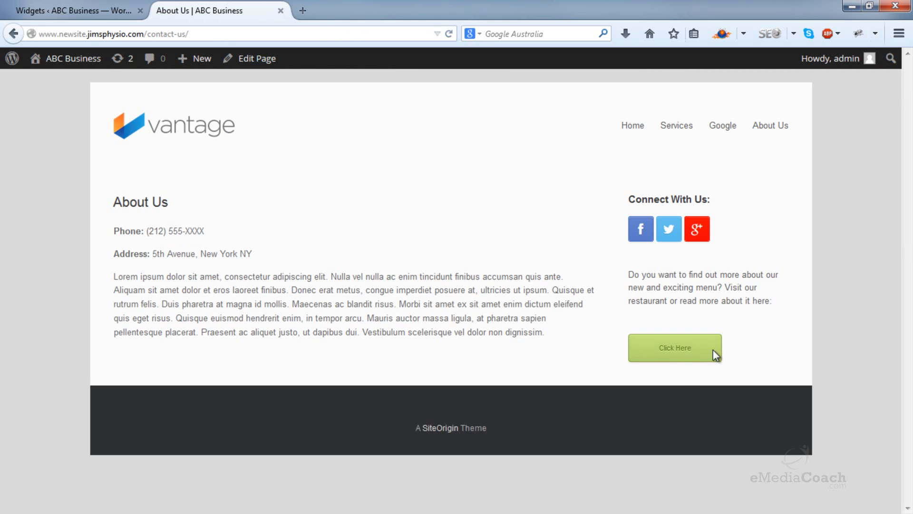
click(678, 356)
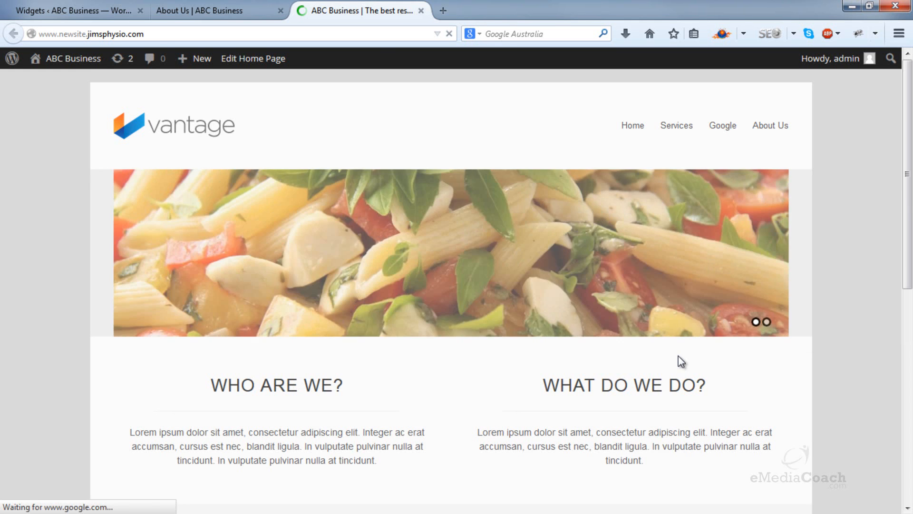
click(200, 6)
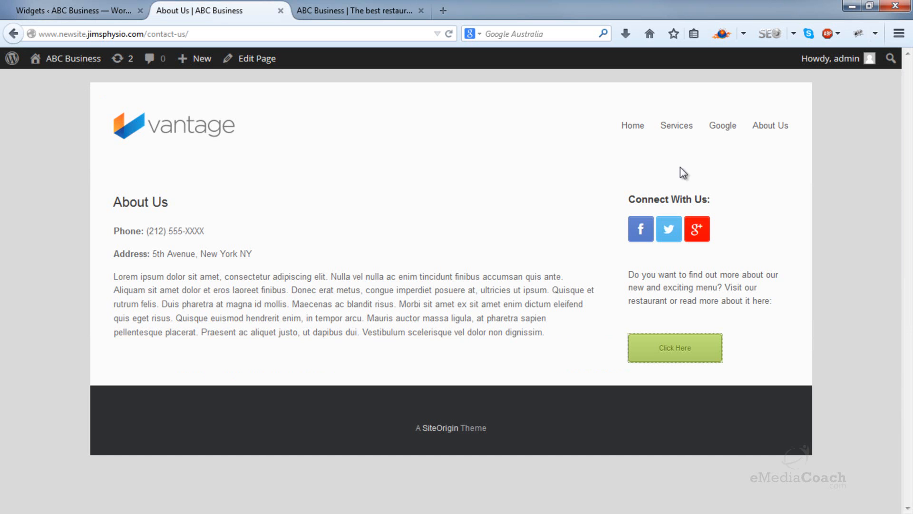
Step: Collapse the Button (PB) settings on the Widgets page and move the Vantage Social Media widget below Button (PB) in the Sidebar
click(97, 4)
click(642, 166)
scroll(643, 169, up, 3)
drag(545, 161, 531, 243)
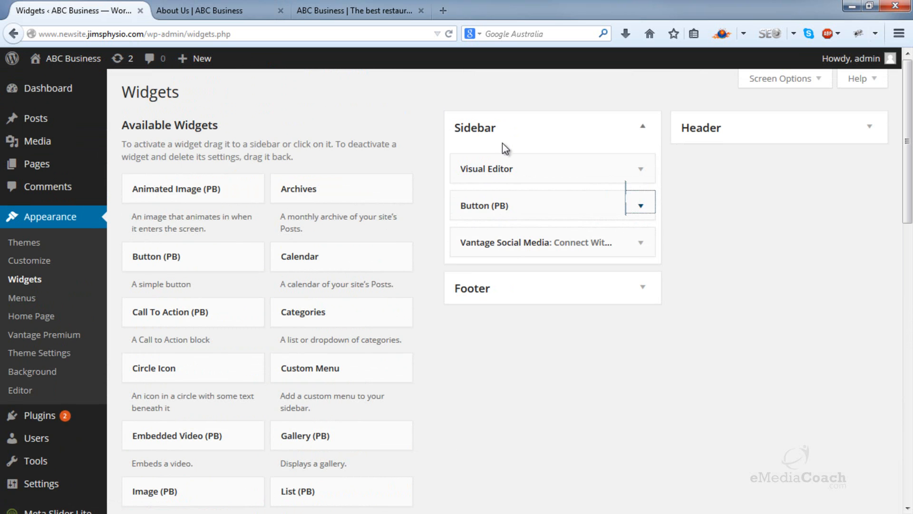
mouse_move(498, 203)
mouse_down()
mouse_move(504, 161)
mouse_move(502, 209)
mouse_up()
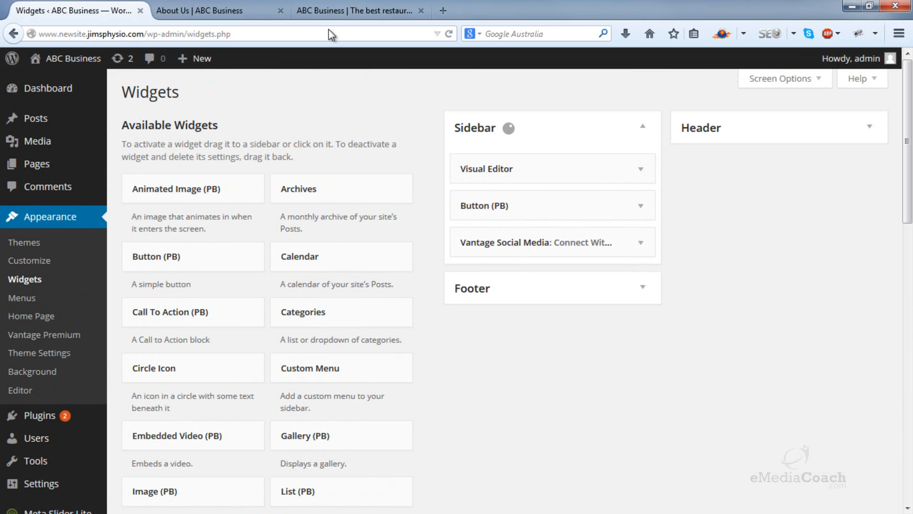
Step: Reload the live About Us page to check the sidebar's widget order and close the extra home page tab
click(315, 7)
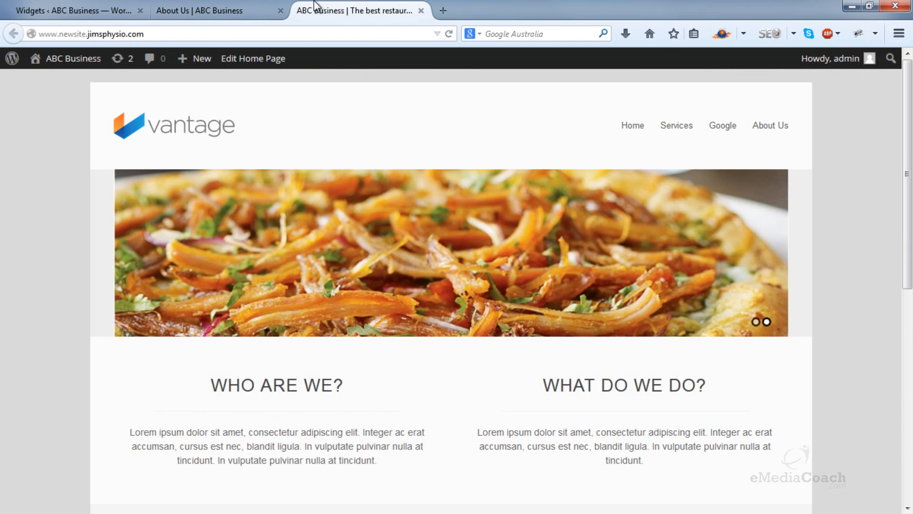
click(259, 12)
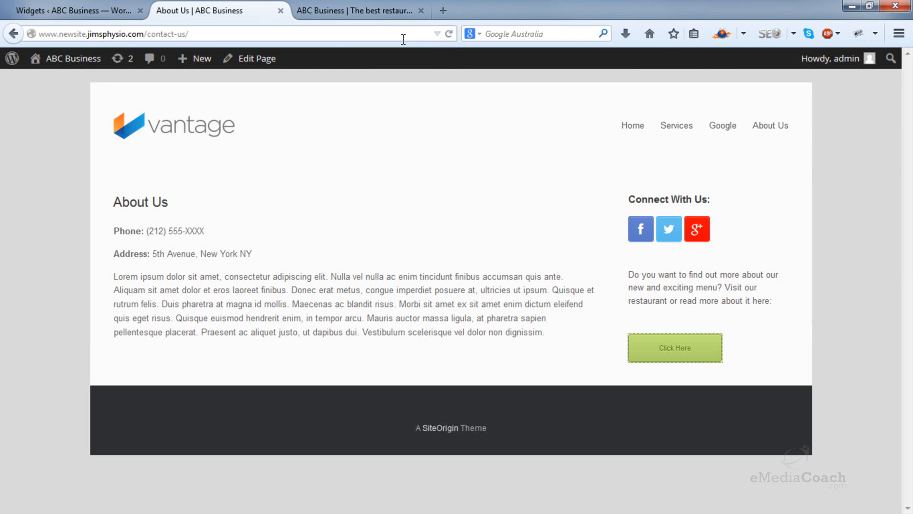
click(448, 33)
click(421, 11)
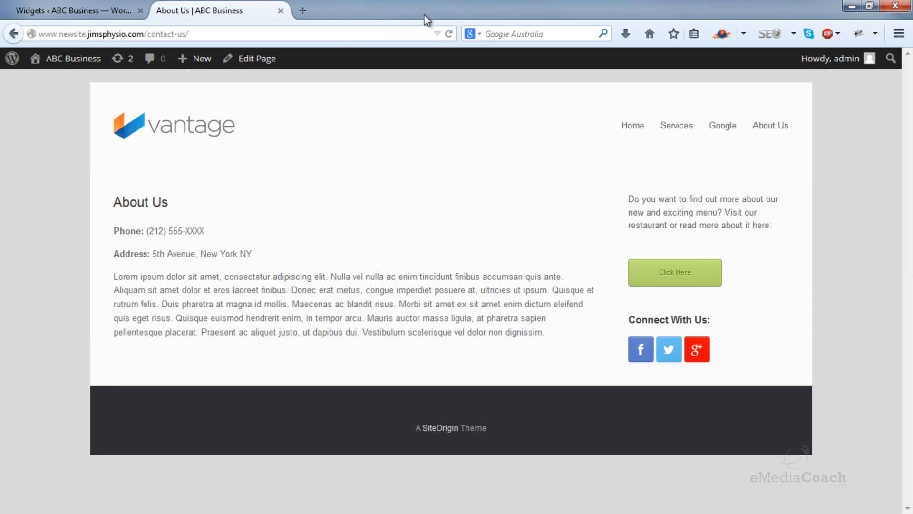
Step: Move the Vantage Social Media widget back to the top of the Sidebar and add a Text widget below Button (PB)
click(110, 9)
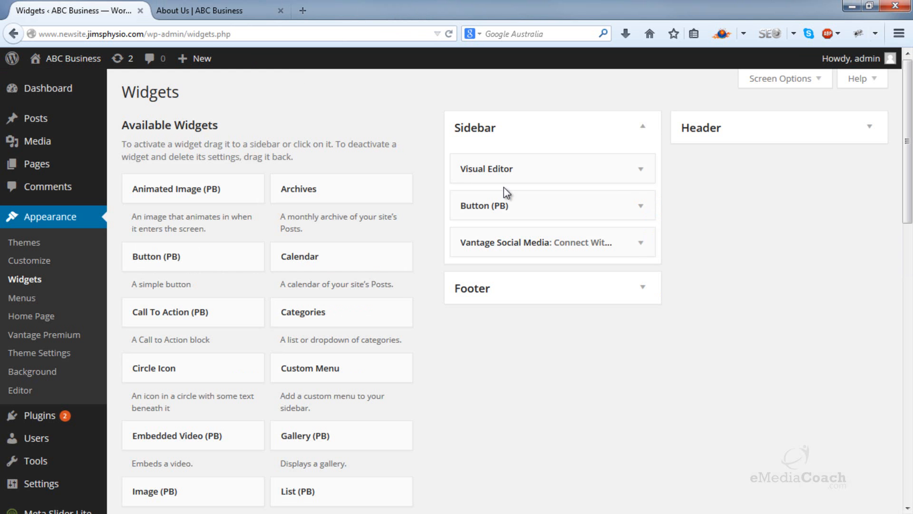
drag(500, 244, 501, 178)
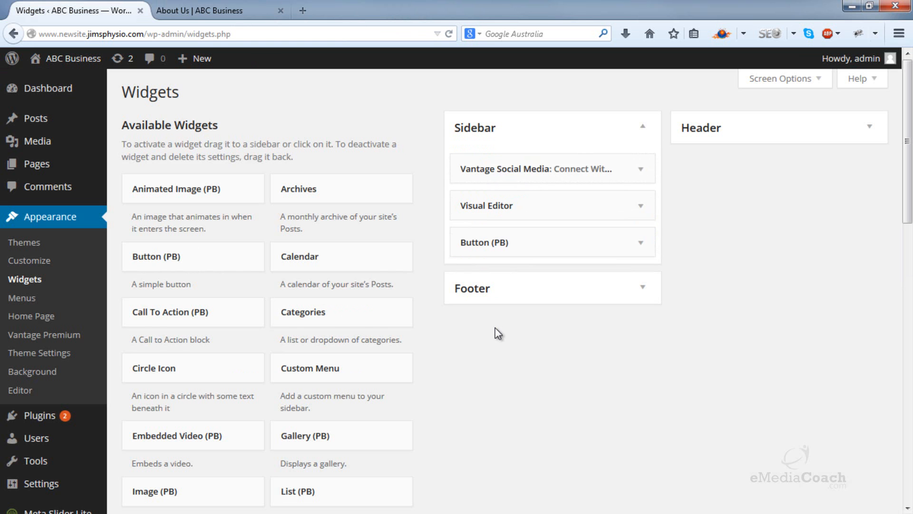
scroll(497, 332, down, 3)
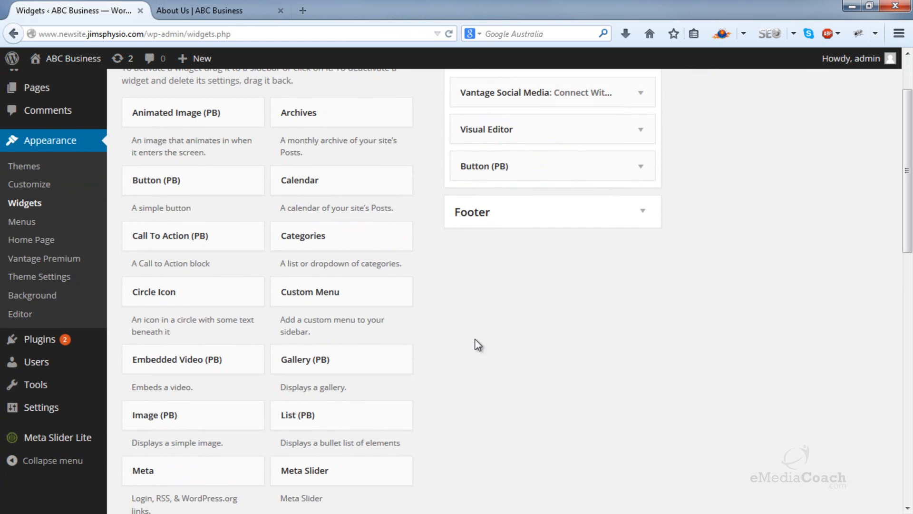
scroll(203, 336, down, 10)
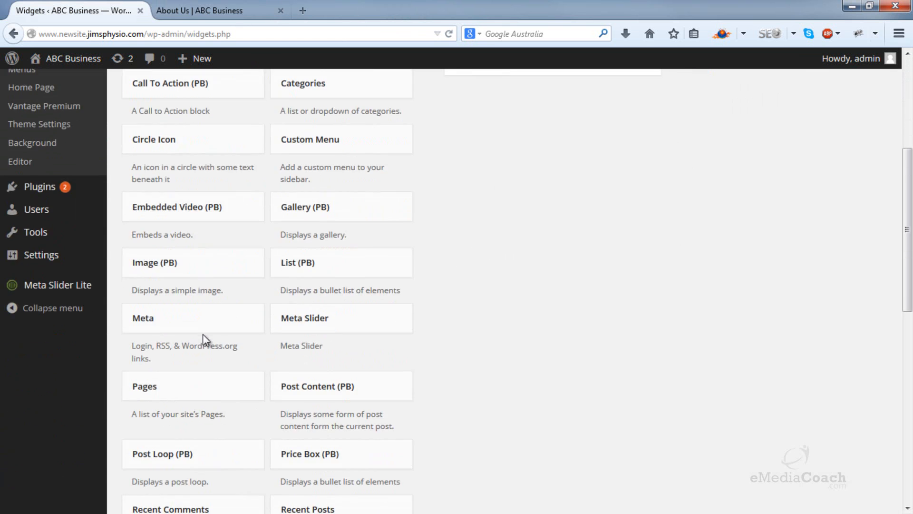
scroll(192, 366, down, 2)
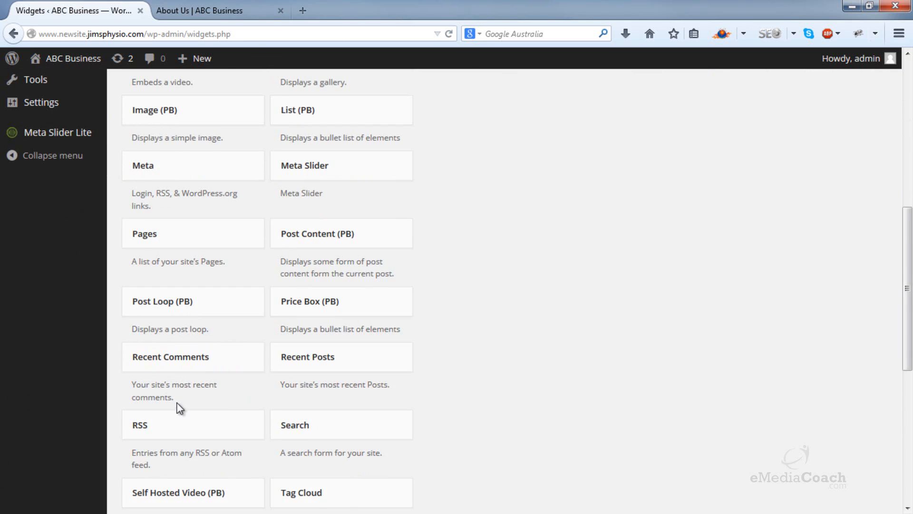
scroll(177, 402, down, 3)
drag(311, 475, 502, 275)
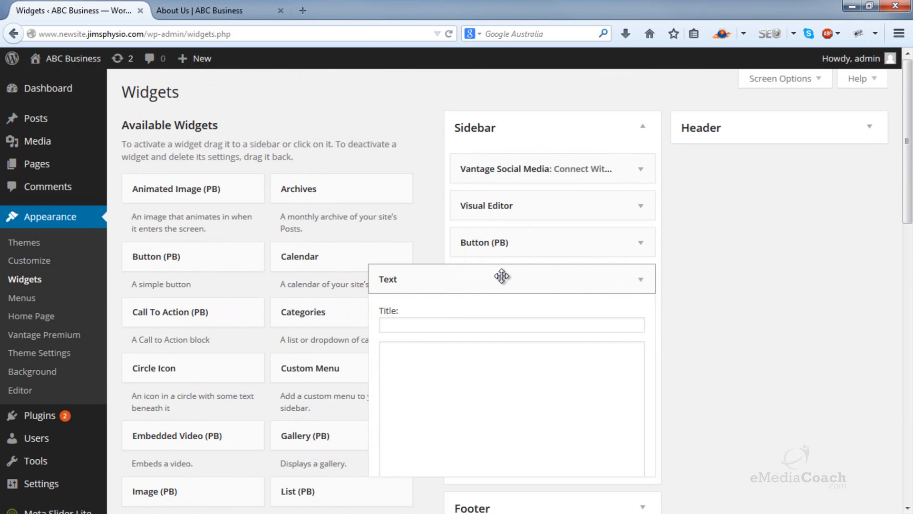
Step: Open maps.google.com in a new browser tab and find 5th Avenue, New York, NY
click(303, 11)
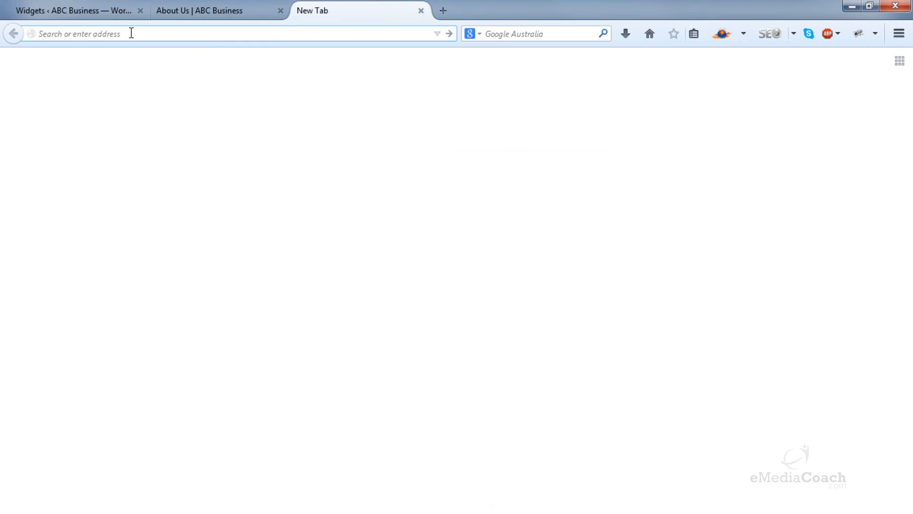
text(maps.google.com)
key(Return)
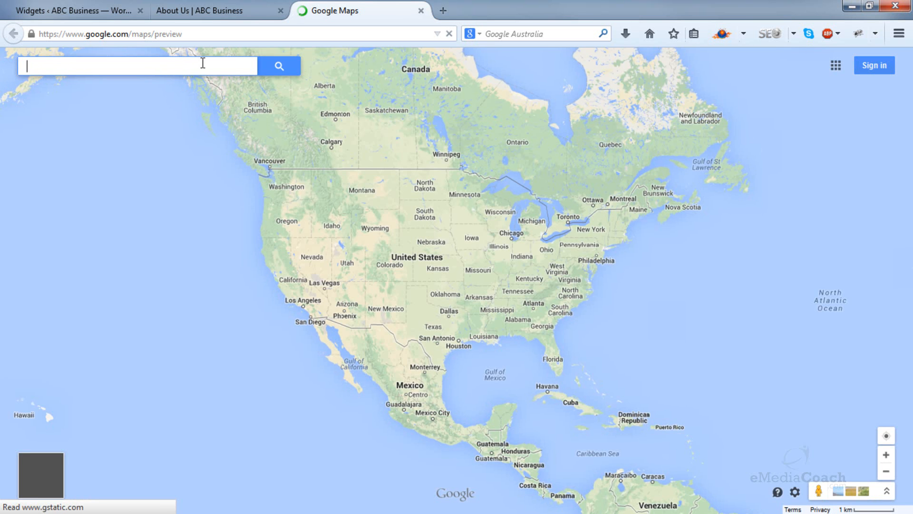
text(5th)
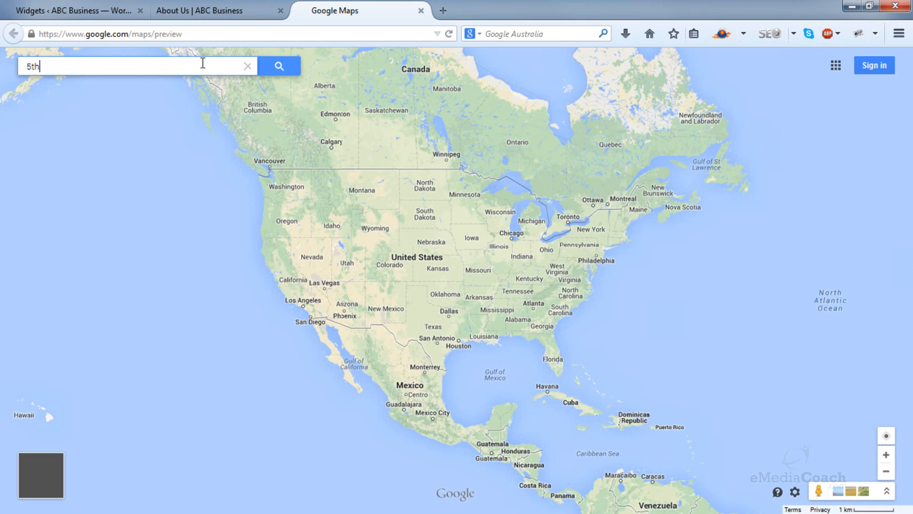
text( avenue)
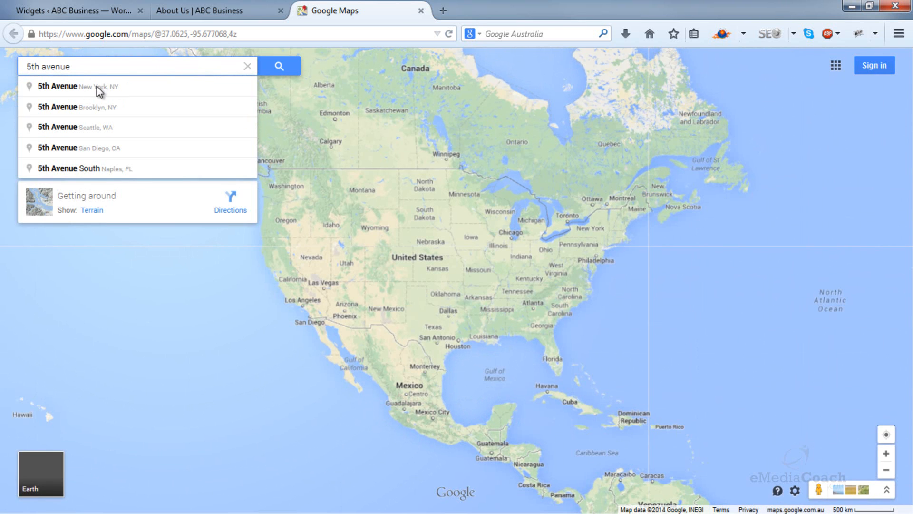
click(81, 89)
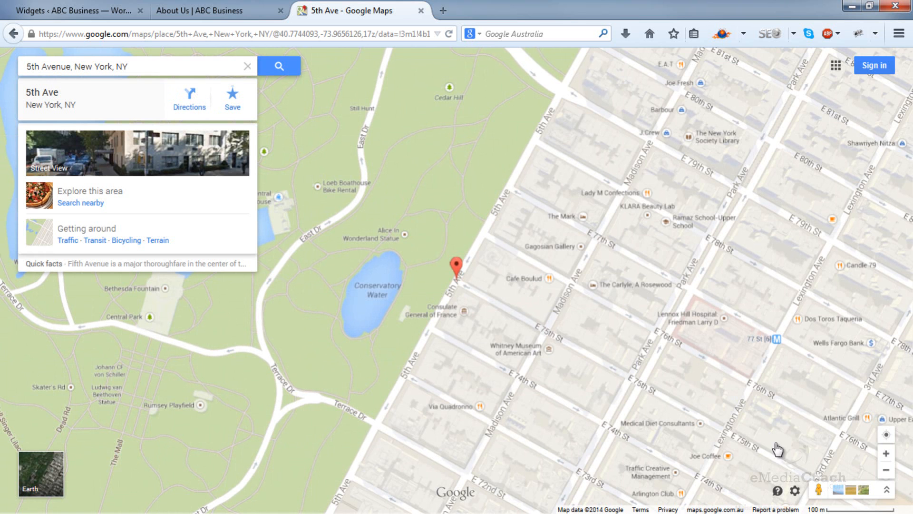
Step: Set the map's embed option to a custom size of 250 x 250 and copy the iframe embed code
click(795, 491)
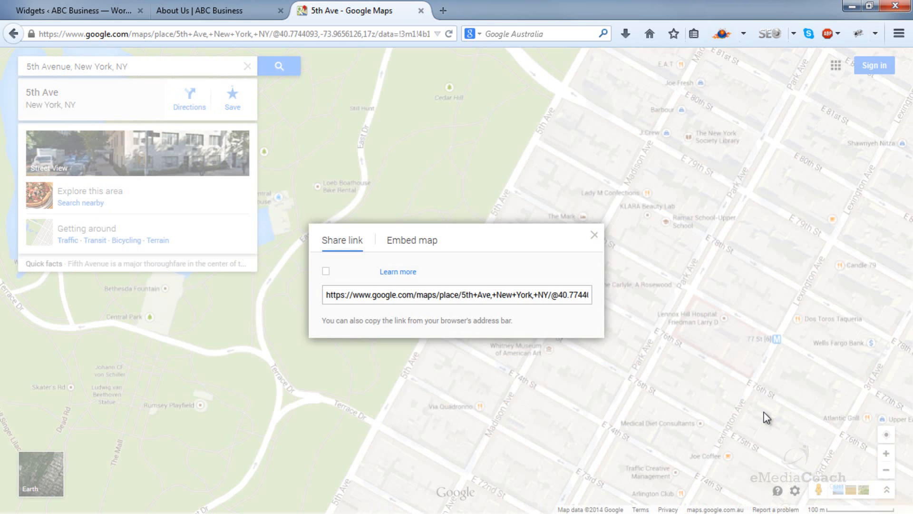
click(404, 245)
click(294, 148)
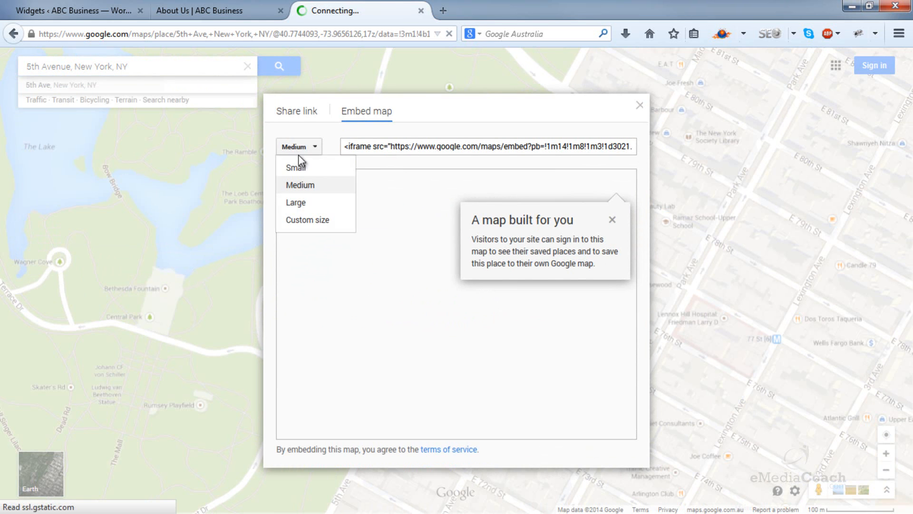
click(305, 219)
double_click(369, 273)
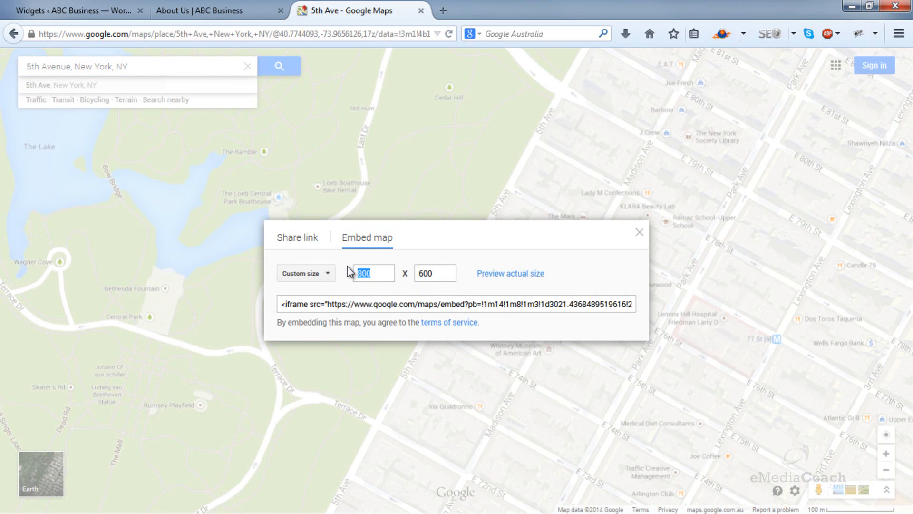
text(250)
double_click(439, 272)
text(250)
right_click(490, 307)
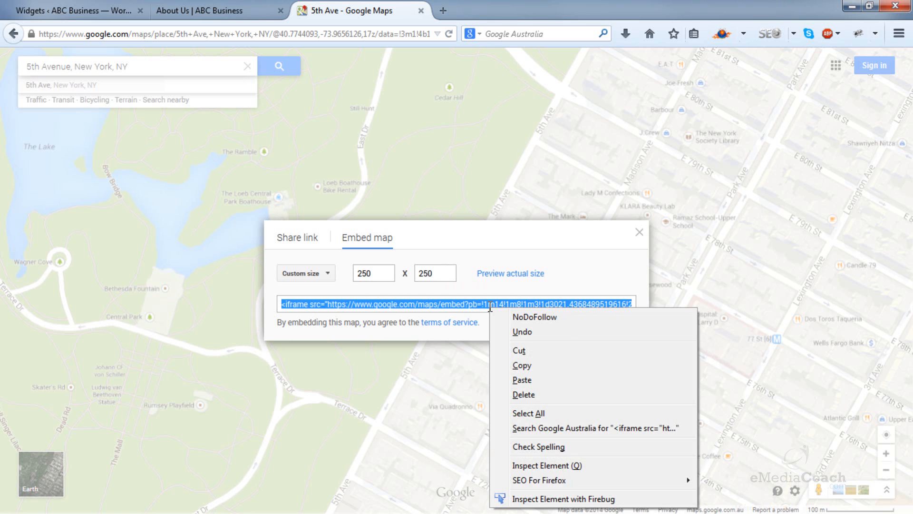
click(512, 364)
Step: Return to the Widgets page and paste the map embed code into the Text widget's content
click(76, 10)
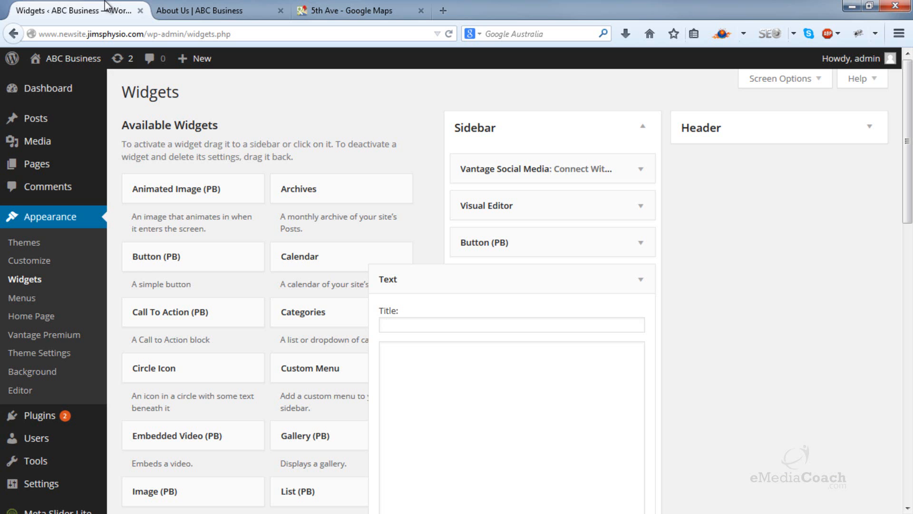
click(481, 401)
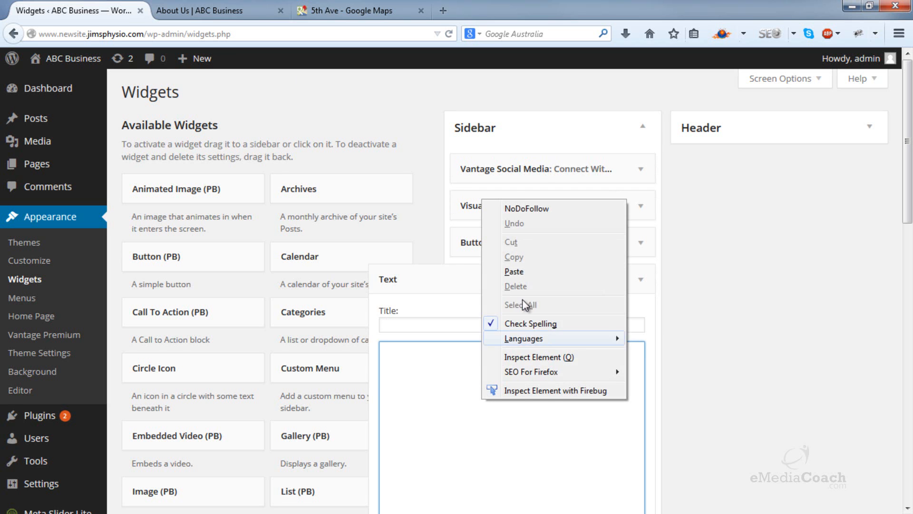
click(531, 214)
Step: Title the Text widget "Find Us Here:" and save it
click(452, 324)
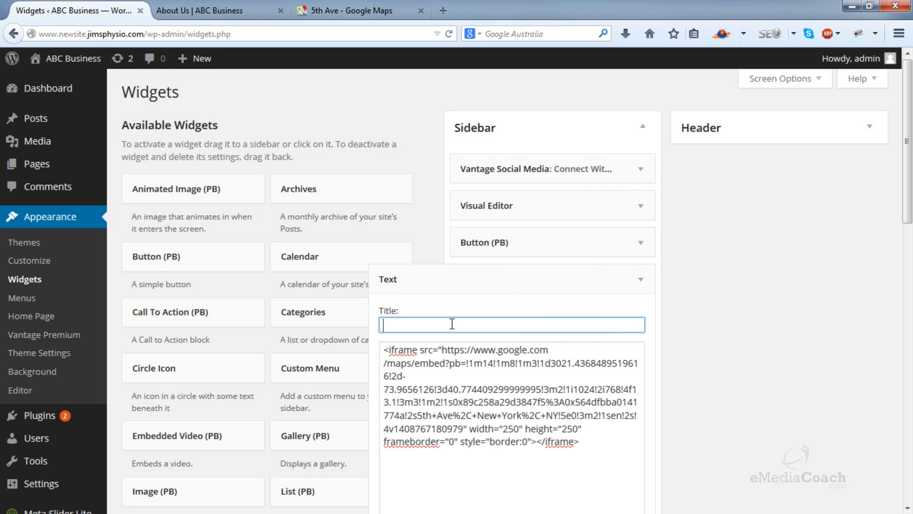
text(Find Us:)
key(BackSpace)
text(Here:)
scroll(650, 335, down, 6)
click(629, 309)
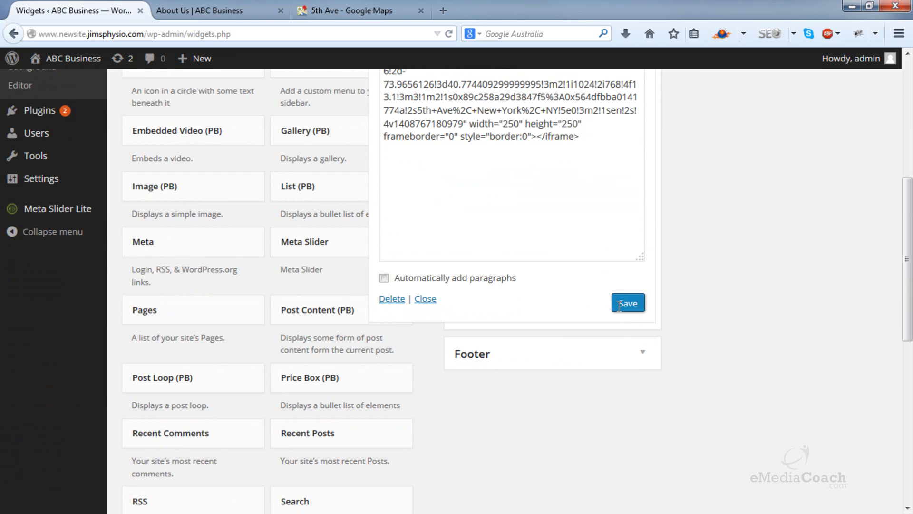
Step: Reload the live About Us page to check the embedded map in the sidebar
click(199, 4)
click(450, 34)
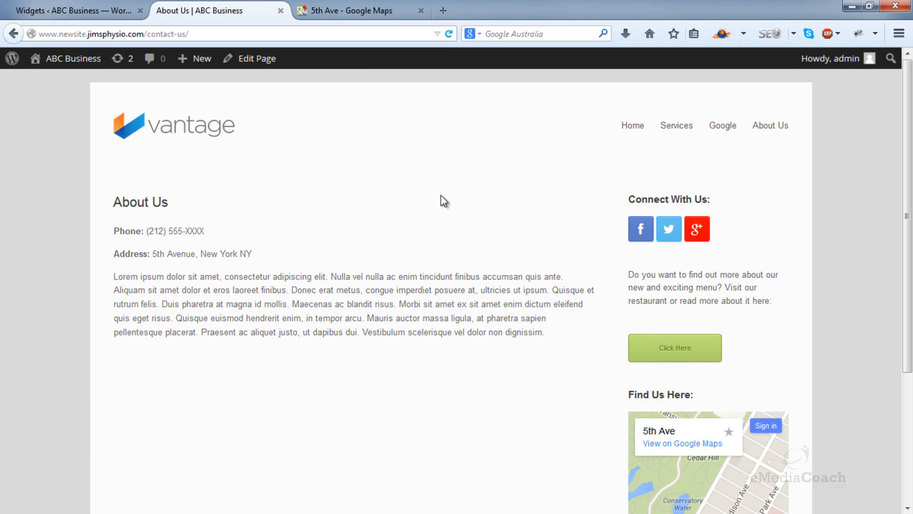
Step: Review the social links, text, button and embedded map in the sidebar of the live About Us page
scroll(445, 197, down, 2)
scroll(740, 261, down, 3)
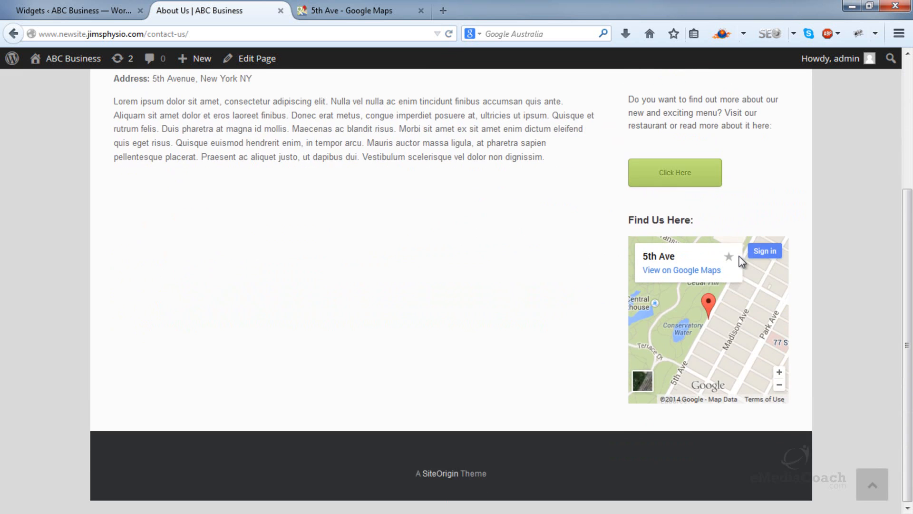
scroll(741, 261, up, 3)
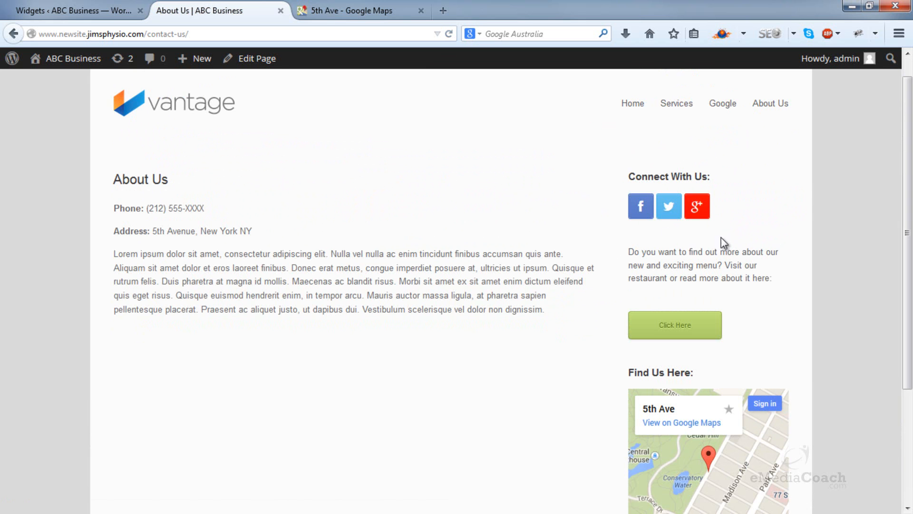
scroll(871, 266, down, 3)
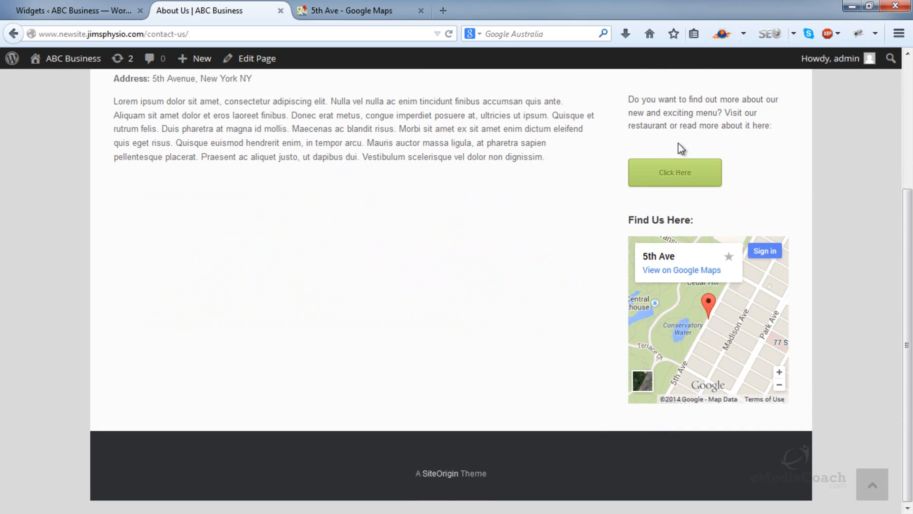
scroll(598, 267, up, 3)
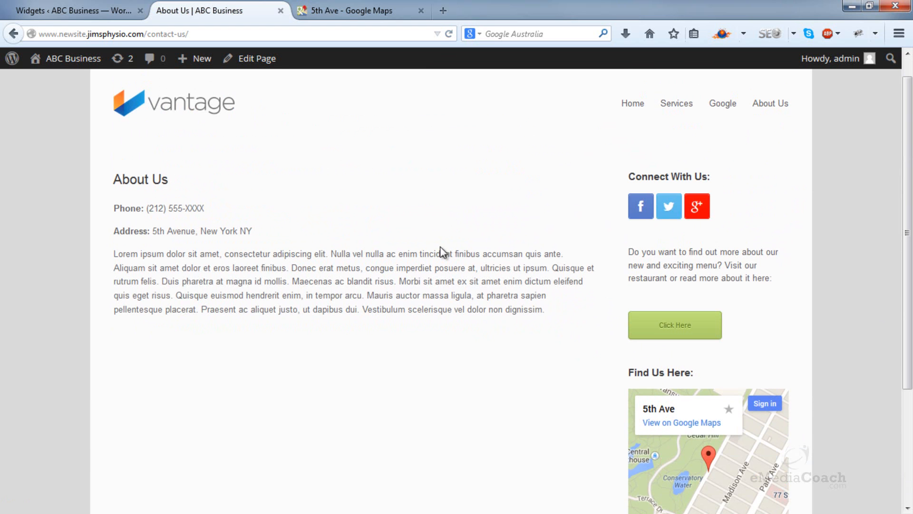
Step: Return to the WordPress admin, start adding a new plugin and search the plugin directory for "contact form 7"
click(110, 19)
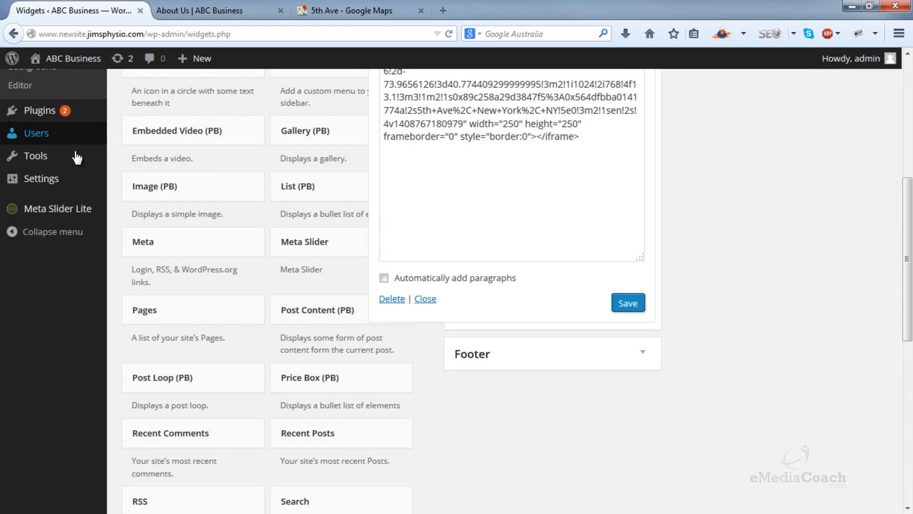
mouse_move(67, 116)
click(138, 136)
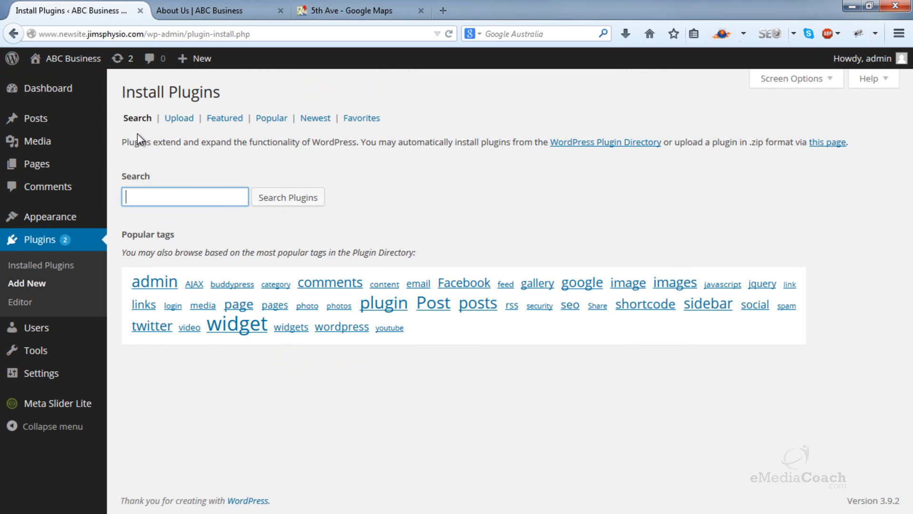
text(contact form 7)
click(275, 198)
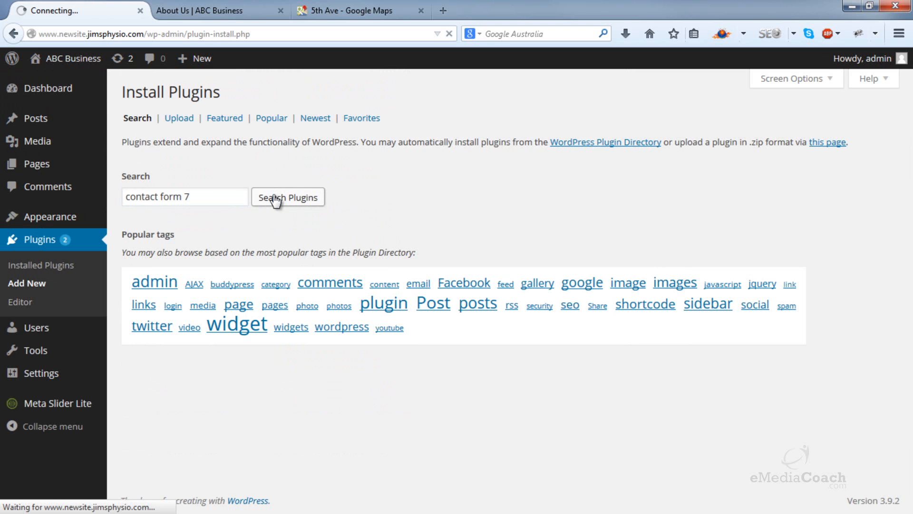
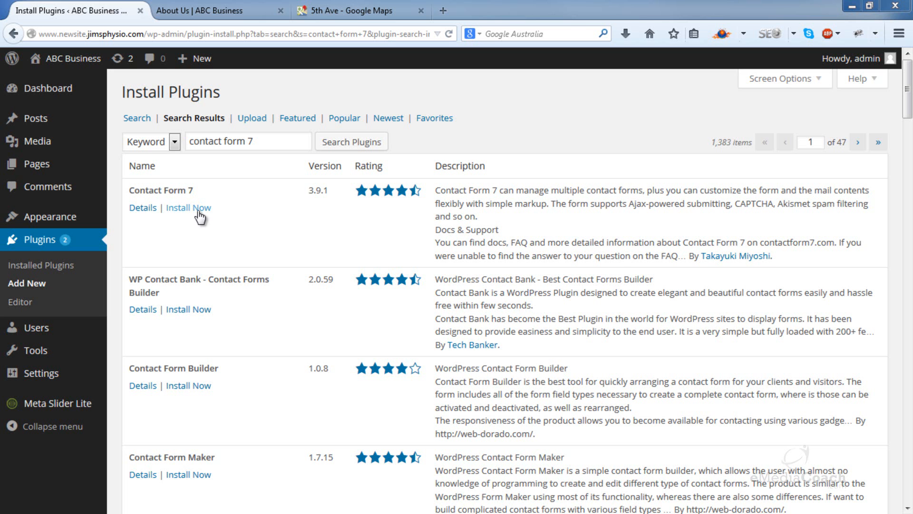
Step: Install the Contact Form 7 plugin from the search results and activate it
click(190, 208)
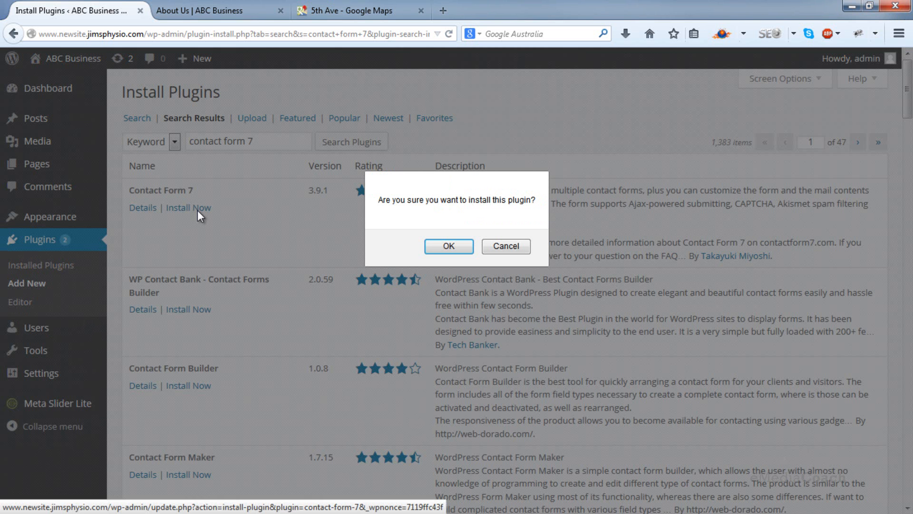
click(464, 251)
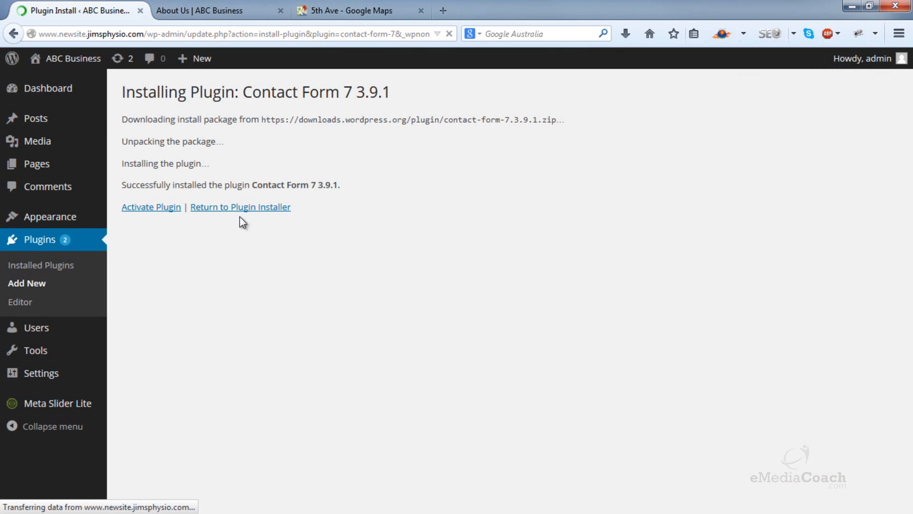
click(161, 213)
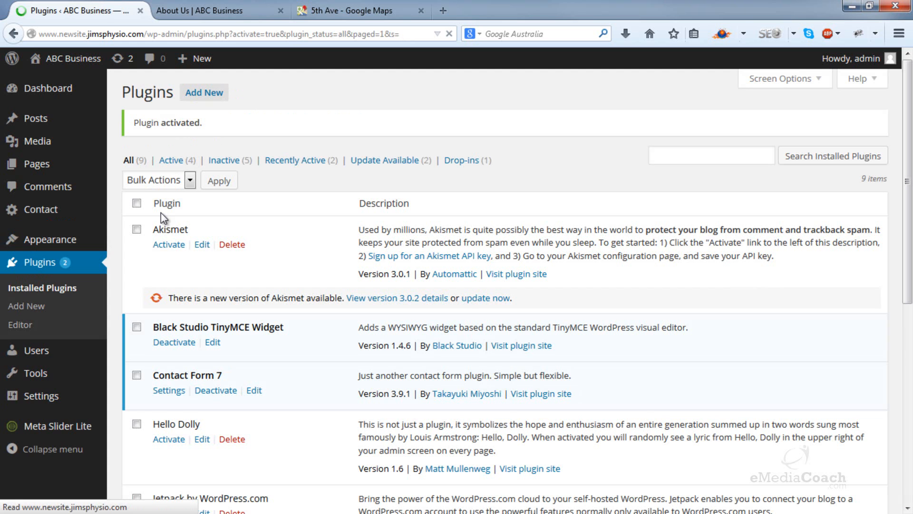
Step: Open Contact form 1 for editing and look over its form template and fields
click(83, 217)
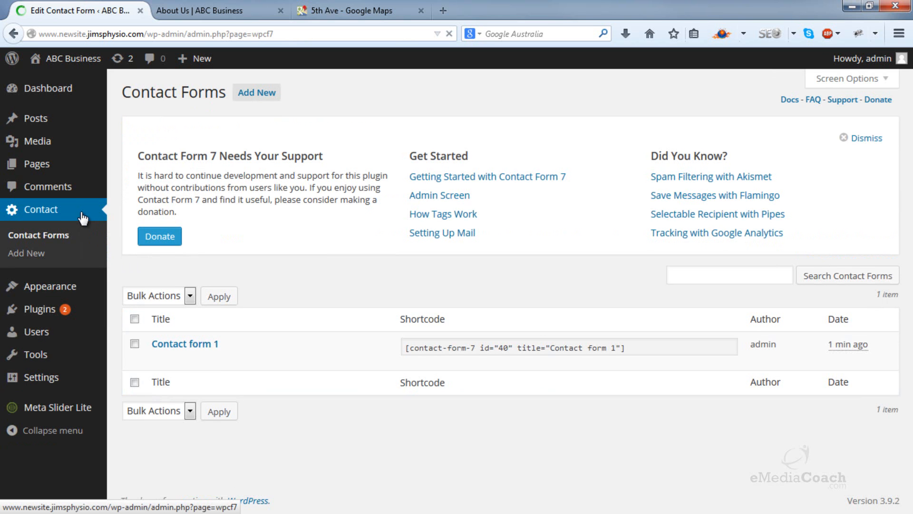
click(193, 353)
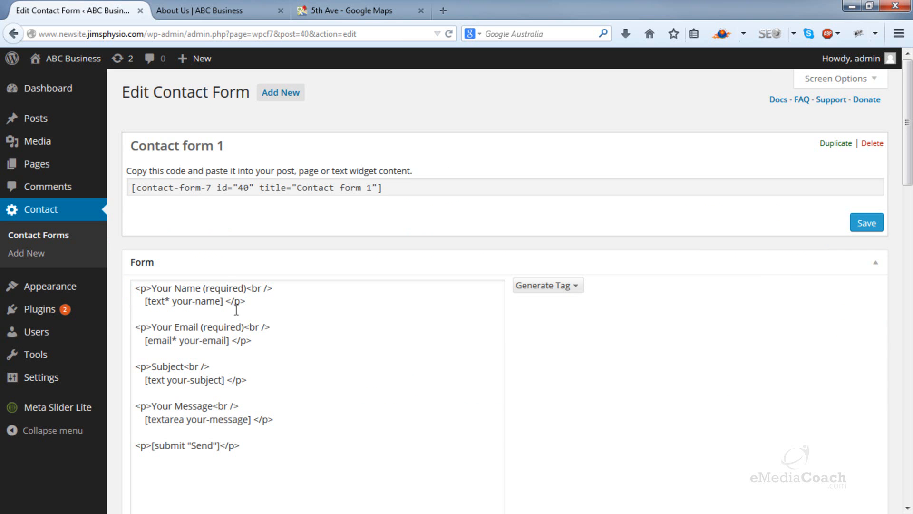
scroll(241, 300, down, 3)
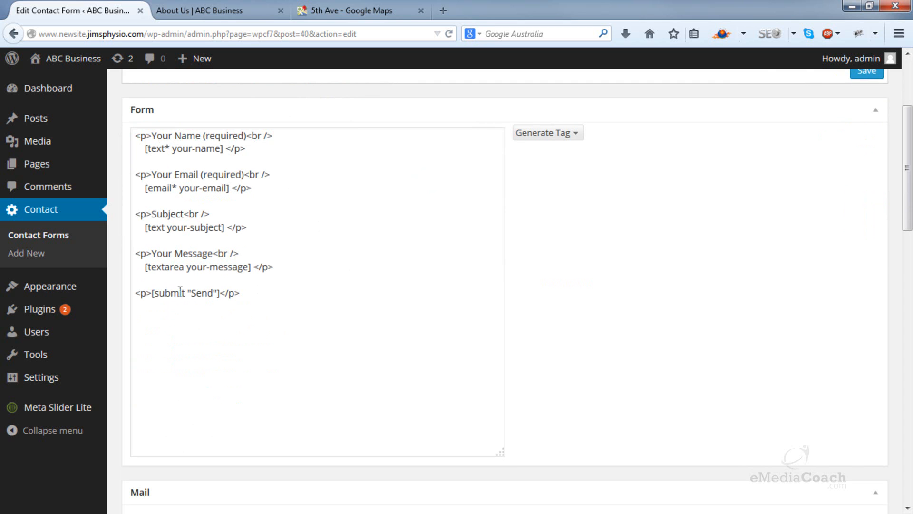
scroll(341, 263, up, 3)
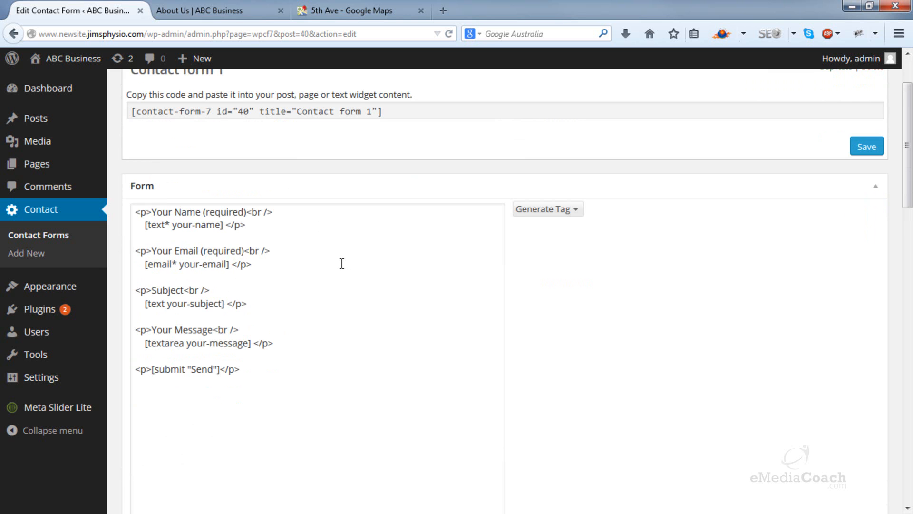
scroll(342, 264, down, 15)
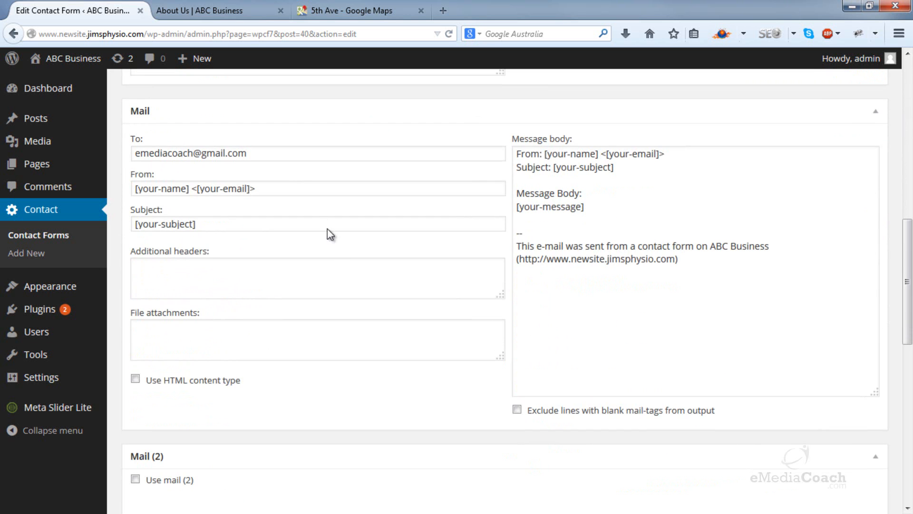
Step: Check the recipient address and message body in the mail settings of Contact form 1
drag(267, 153, 102, 162)
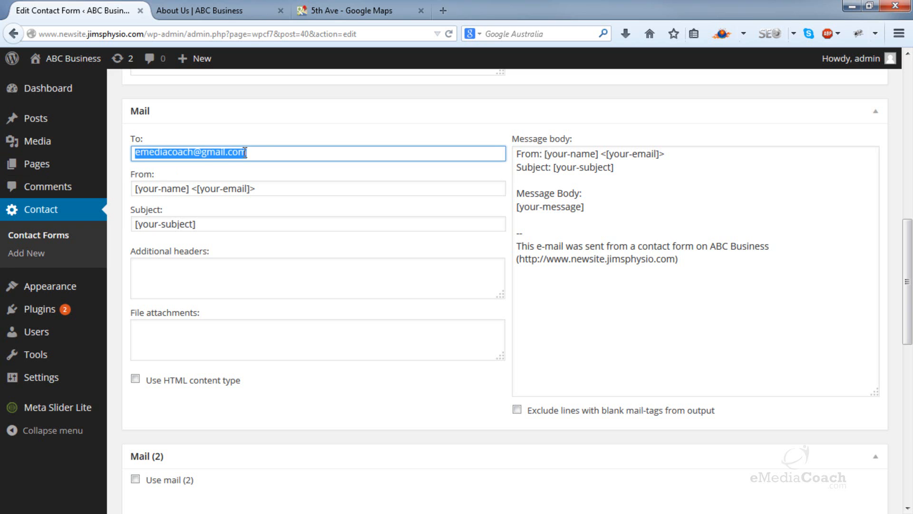
click(267, 151)
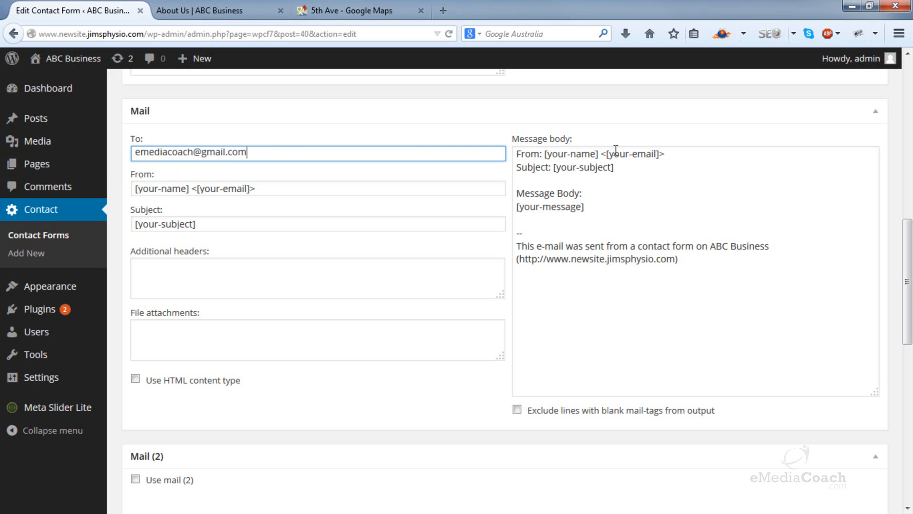
click(682, 155)
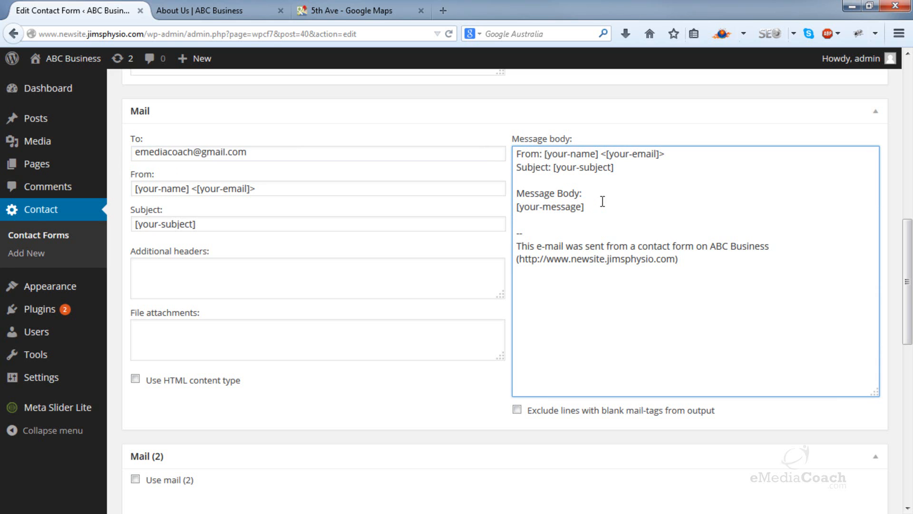
click(295, 154)
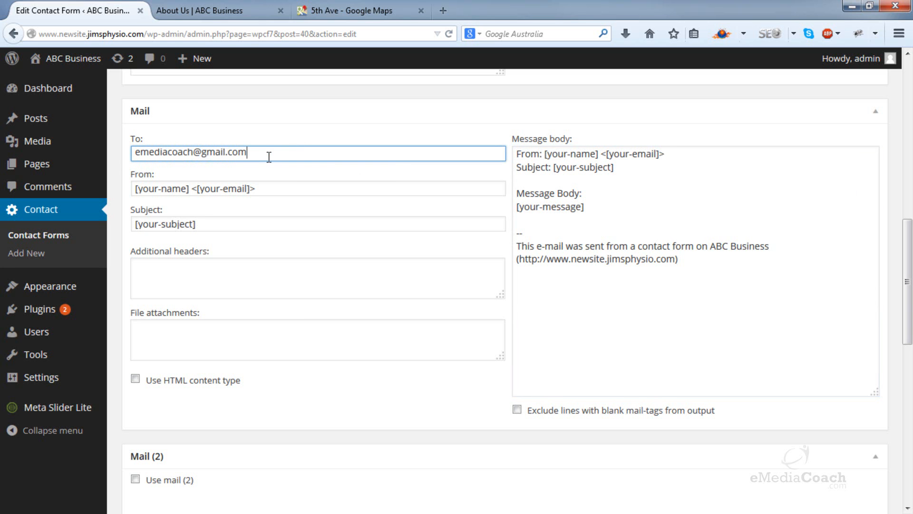
scroll(269, 157, up, 10)
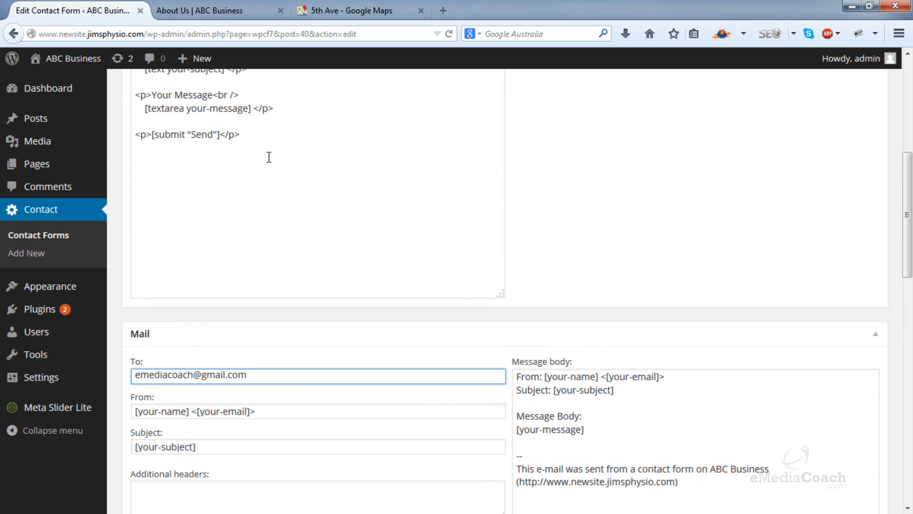
scroll(269, 157, up, 3)
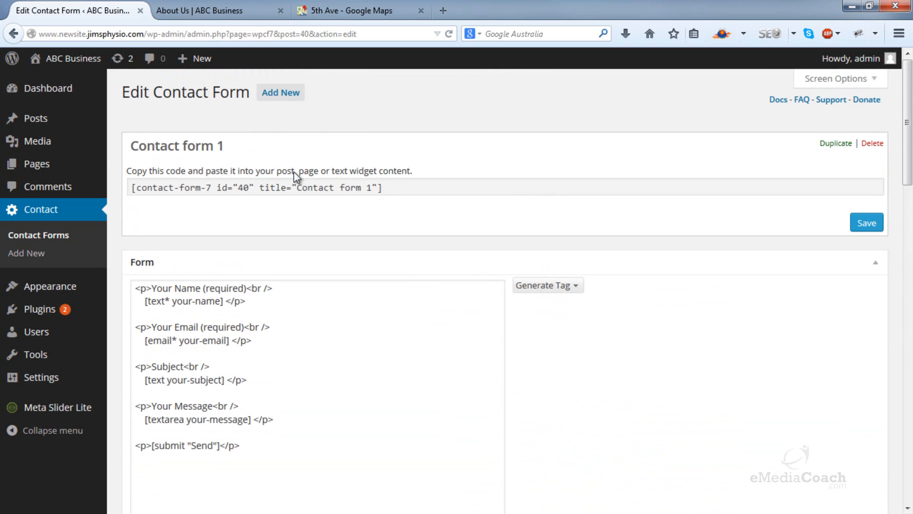
Step: Copy the full shortcode of Contact form 1
click(132, 187)
drag(132, 186, 399, 186)
right_click(373, 186)
click(415, 241)
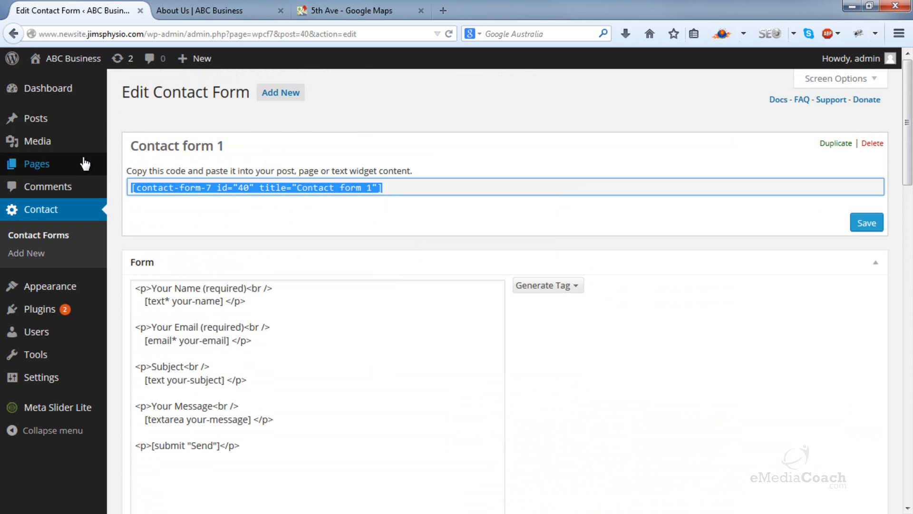
Step: Open the list of all pages in a new browser tab and edit the About Us page
mouse_move(93, 165)
right_click(145, 164)
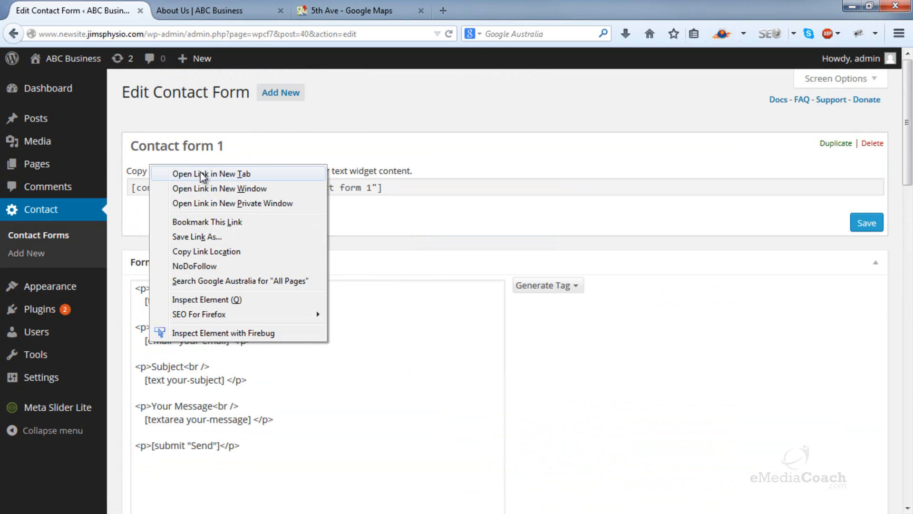
click(200, 172)
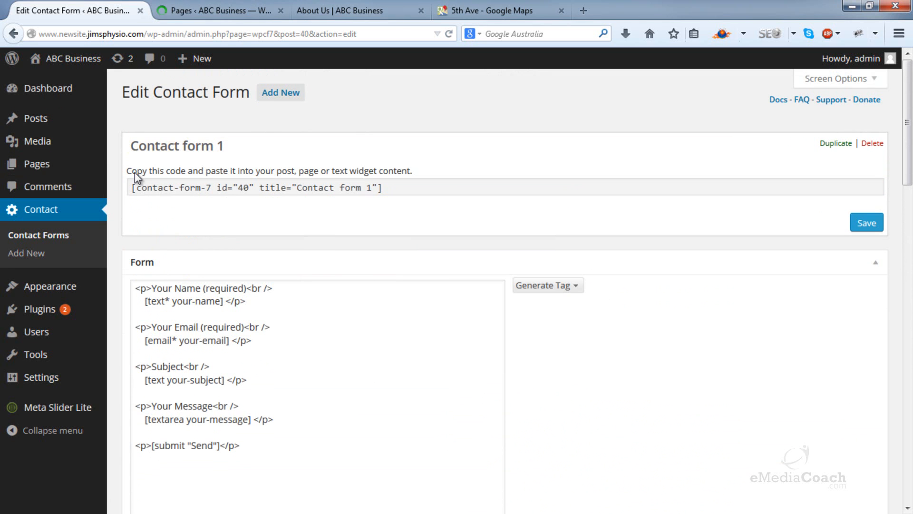
click(233, 10)
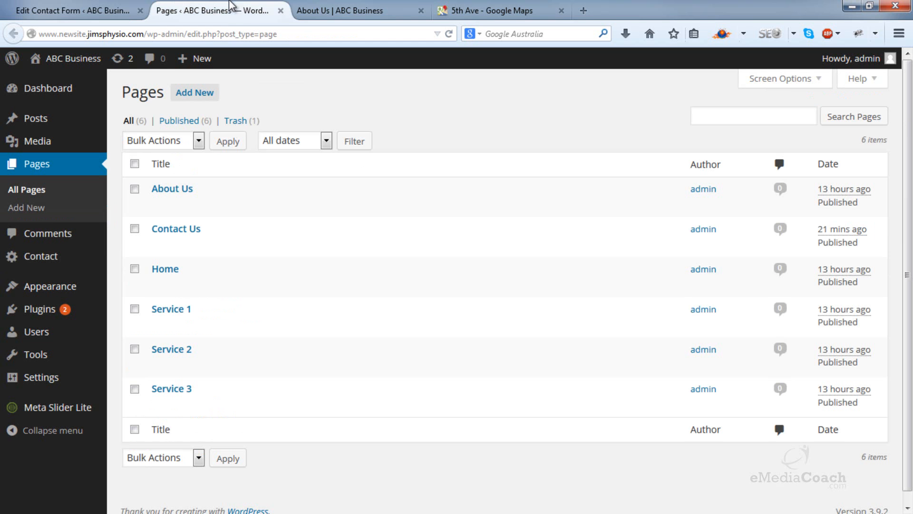
click(188, 191)
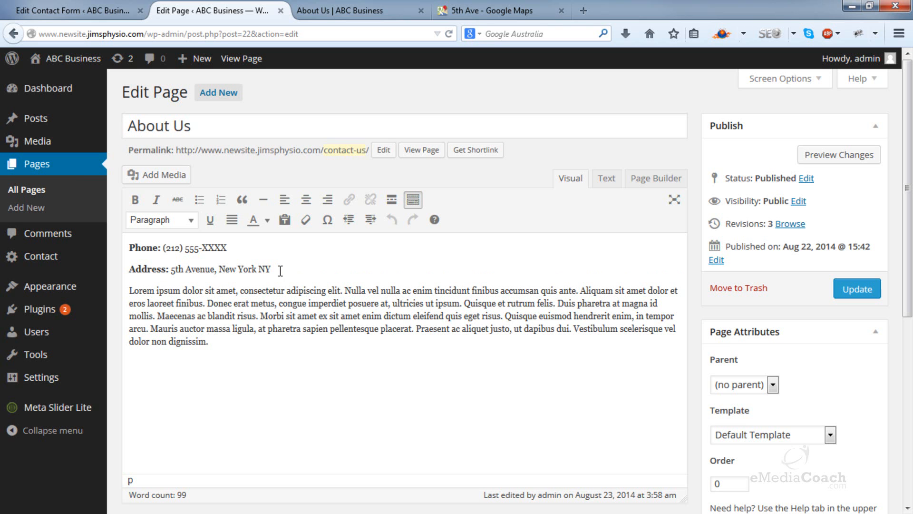
Step: Paste the copied contact form shortcode on a new line below the address and update the page
key(Return)
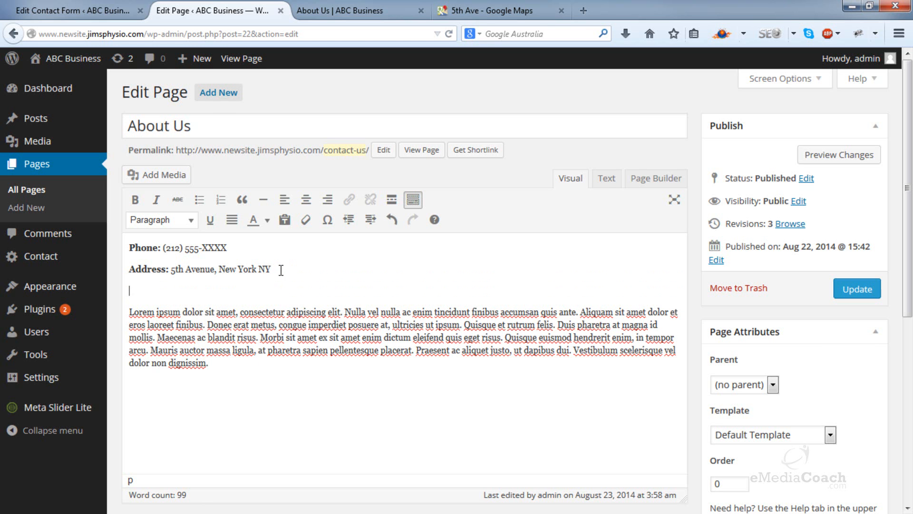
right_click(213, 294)
click(270, 368)
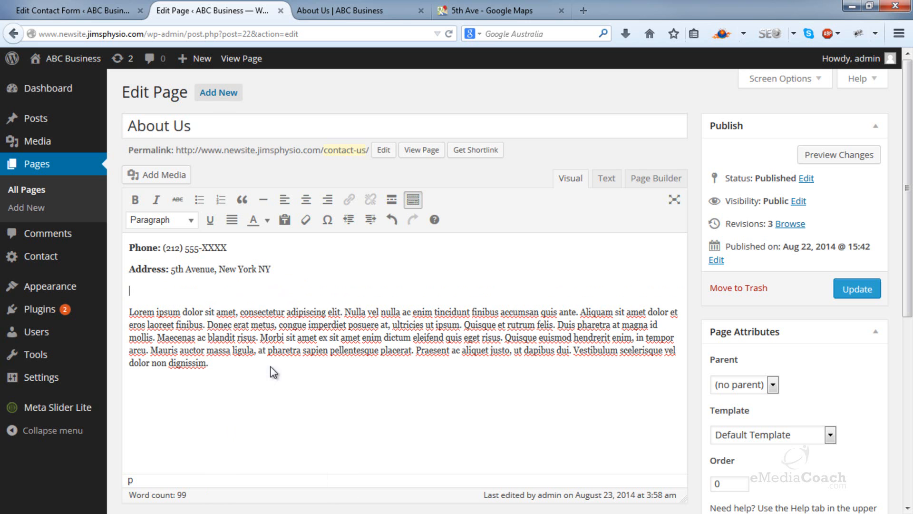
click(858, 288)
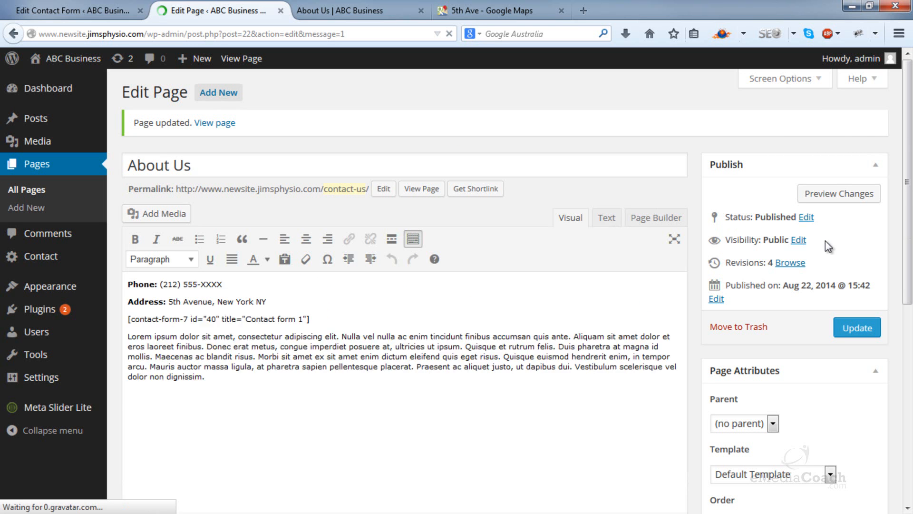
Step: Reload the live About Us page and look over the embedded contact form
click(361, 10)
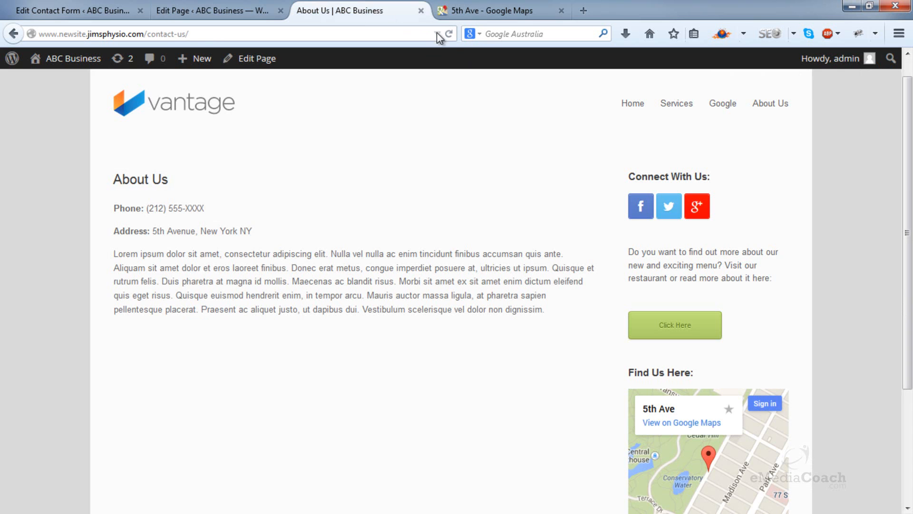
click(448, 34)
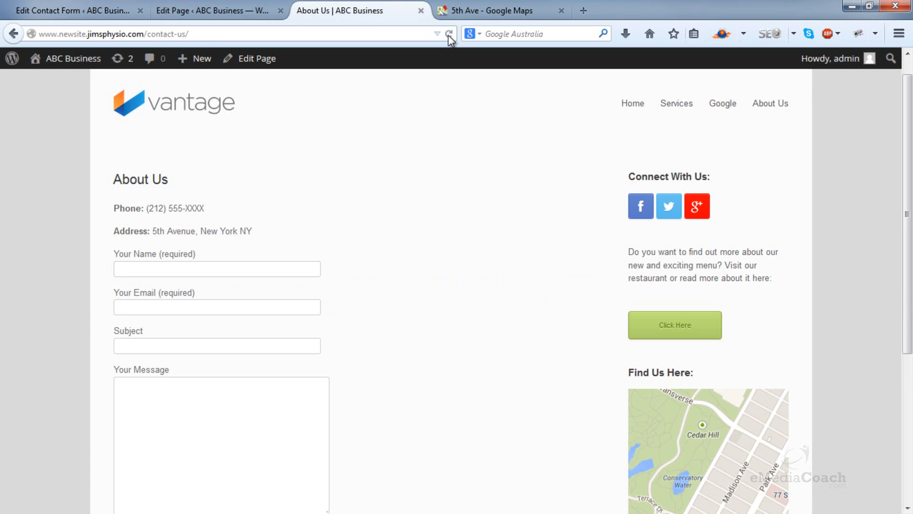
scroll(338, 213, down, 5)
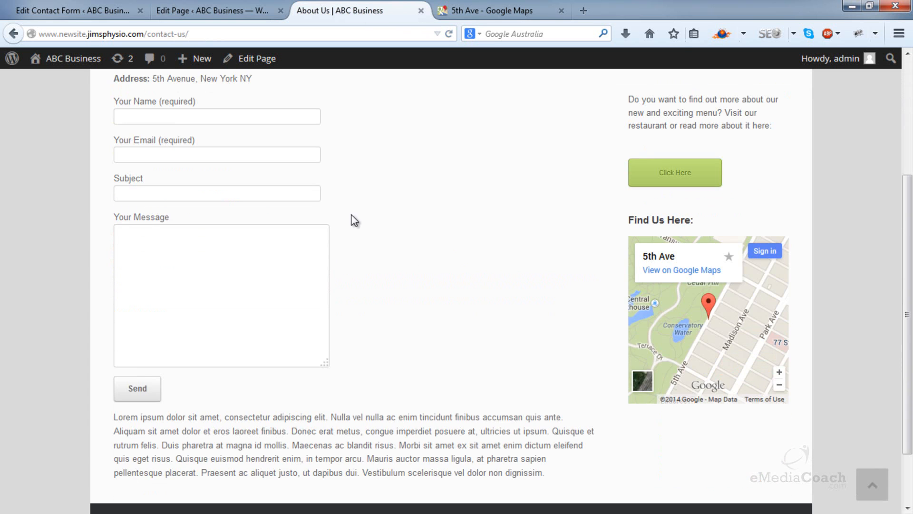
Step: Fill in the contact form's name and email with sample data and enter the subject "I need help about your service"
scroll(220, 212, up, 3)
click(208, 196)
text(JE)
key(Tab)
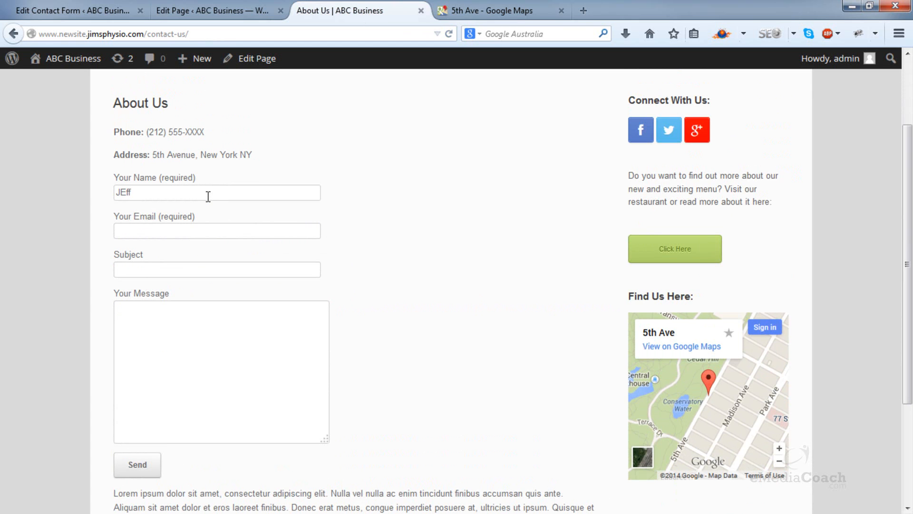
key(Tab)
text(I need h)
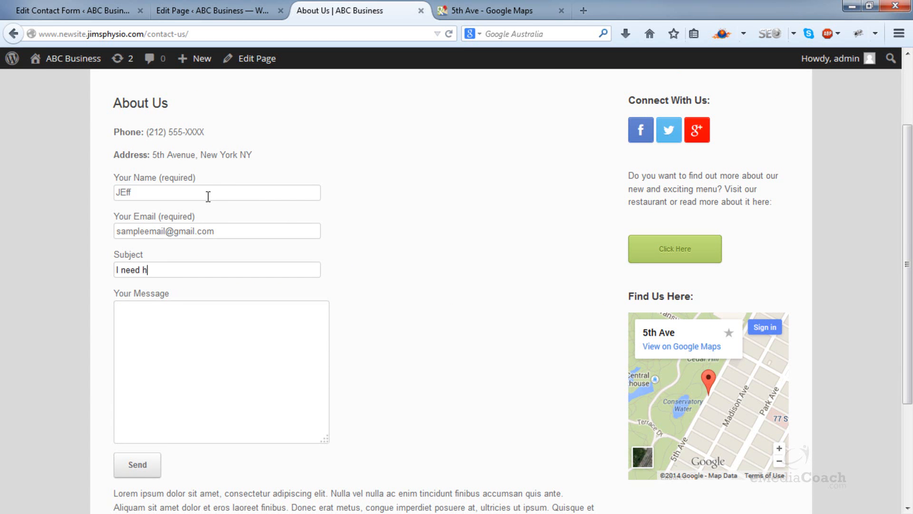
text(elp about your service)
Step: Enter the message "Hi" followed by "I need help about your services. Please contact me" after a blank line, and send the form
key(Tab)
text(Hi)
key(Return)
key(Return)
text(I need hllp about your services. Pleas)
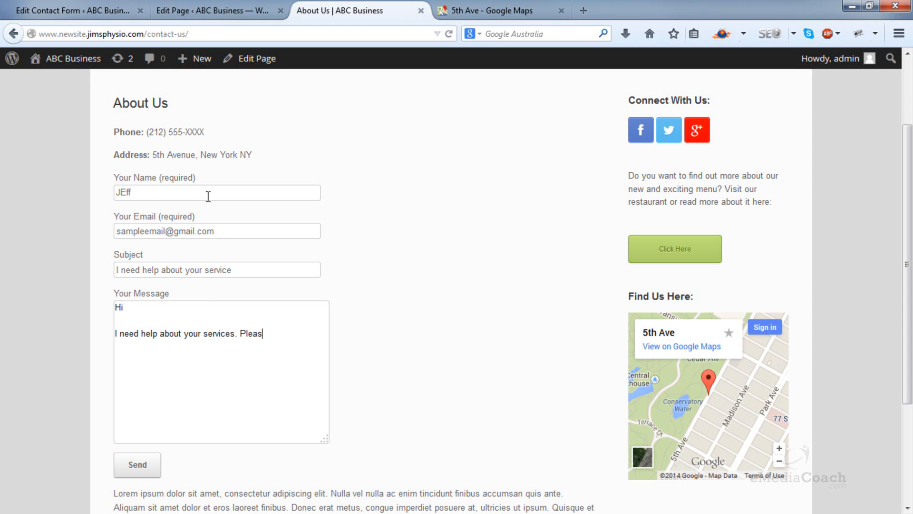
text(e contact me)
click(142, 463)
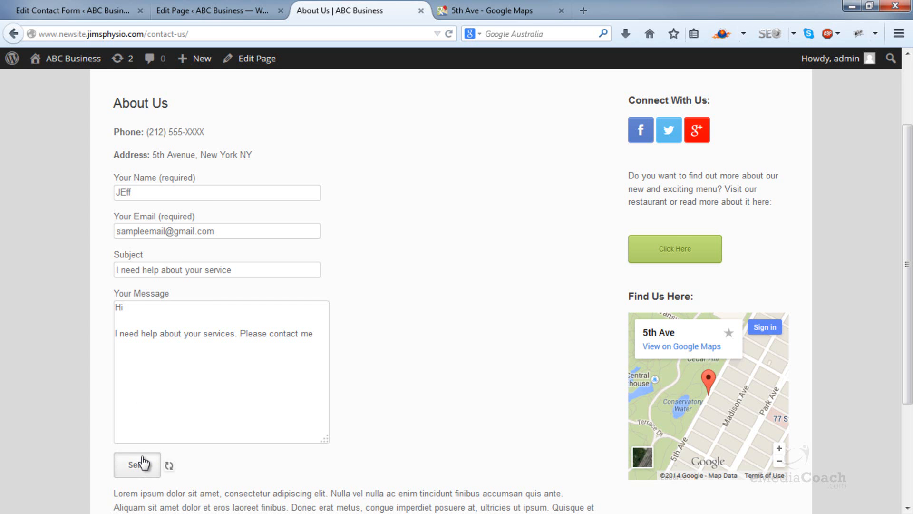
scroll(151, 452, down, 3)
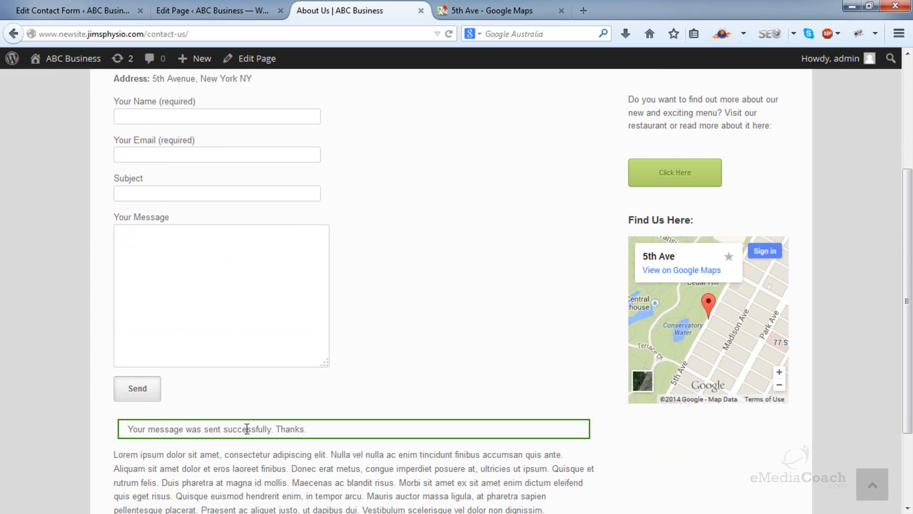
Step: Return to the Contact form 1 editor and check the recipient address in its mail settings
click(201, 5)
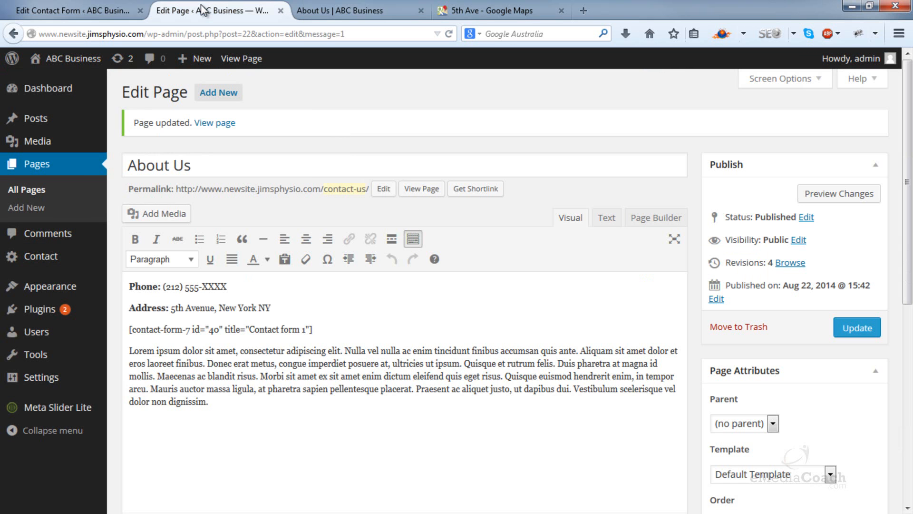
click(87, 6)
scroll(235, 214, down, 10)
drag(247, 305, 88, 306)
click(253, 292)
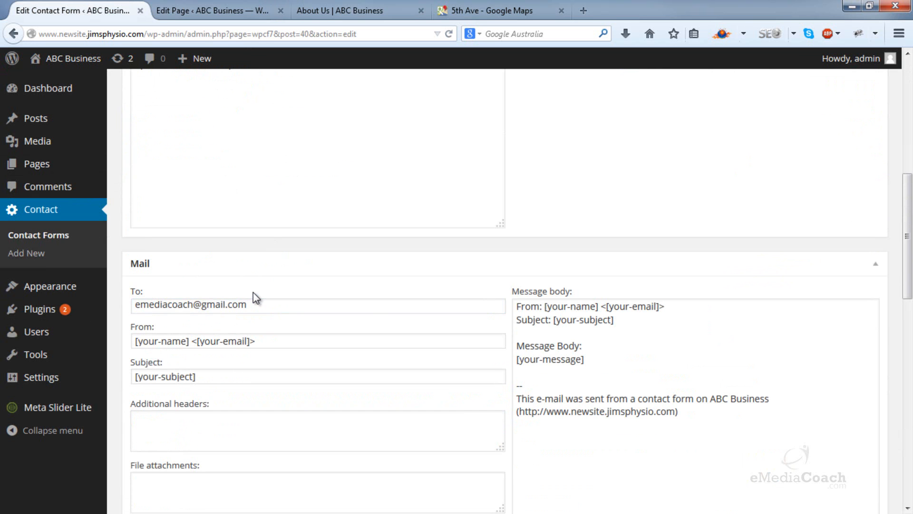
Step: Look over the form's notification messages and select the text used for a successfully sent message
scroll(253, 292, down, 10)
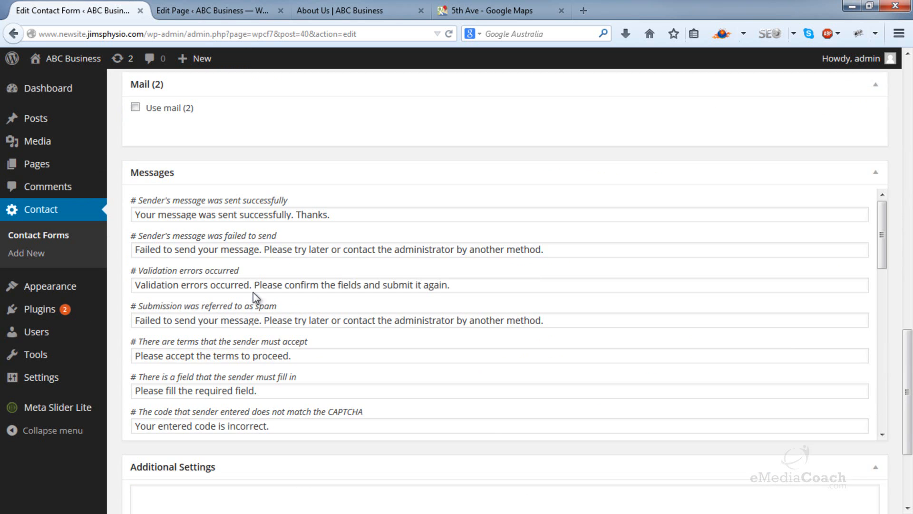
scroll(253, 292, down, 1)
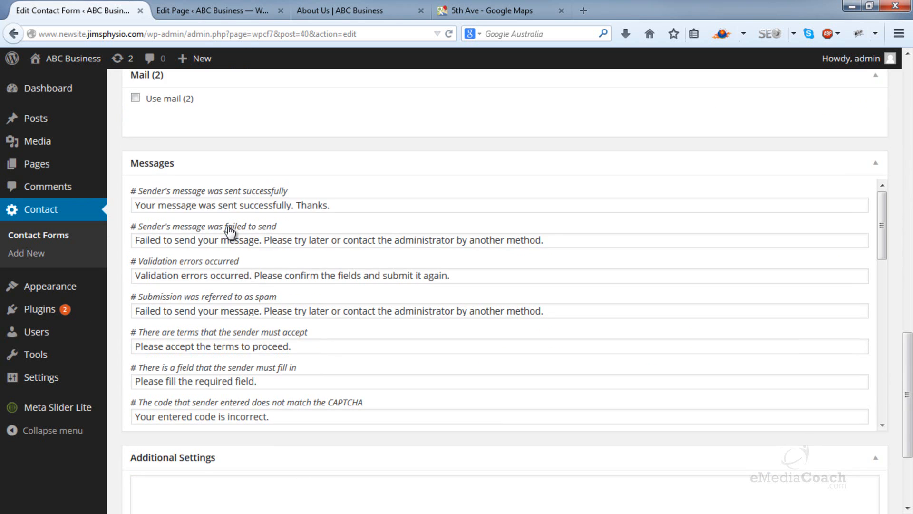
drag(331, 205, 122, 208)
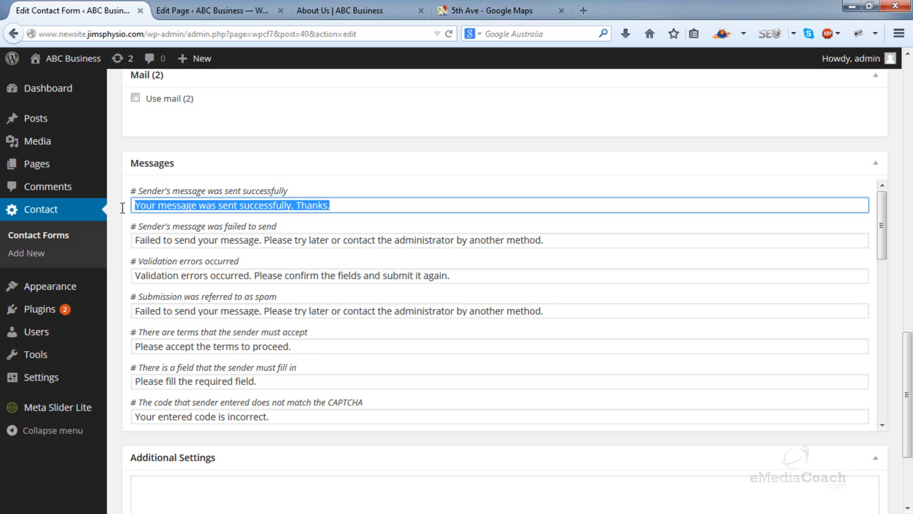
Step: Go back to the About Us page and check the notification displayed below the submitted contact form
click(127, 205)
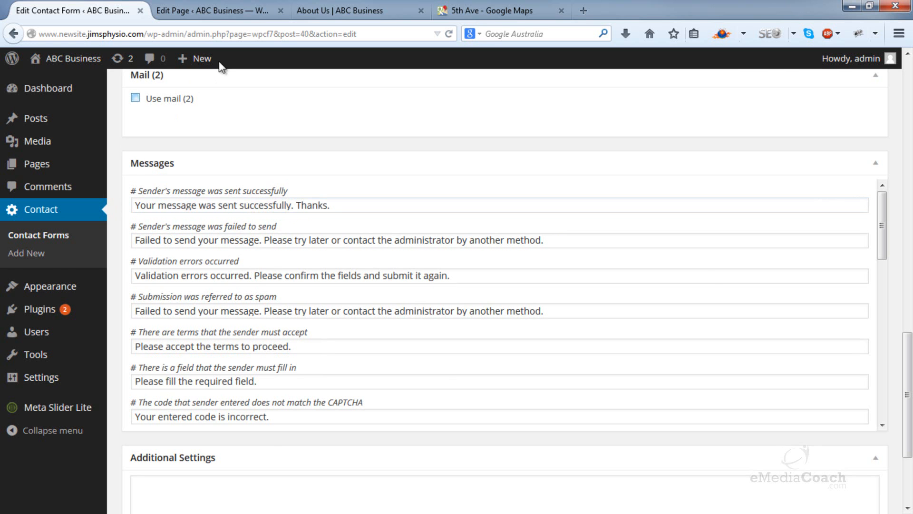
click(260, 6)
click(305, 8)
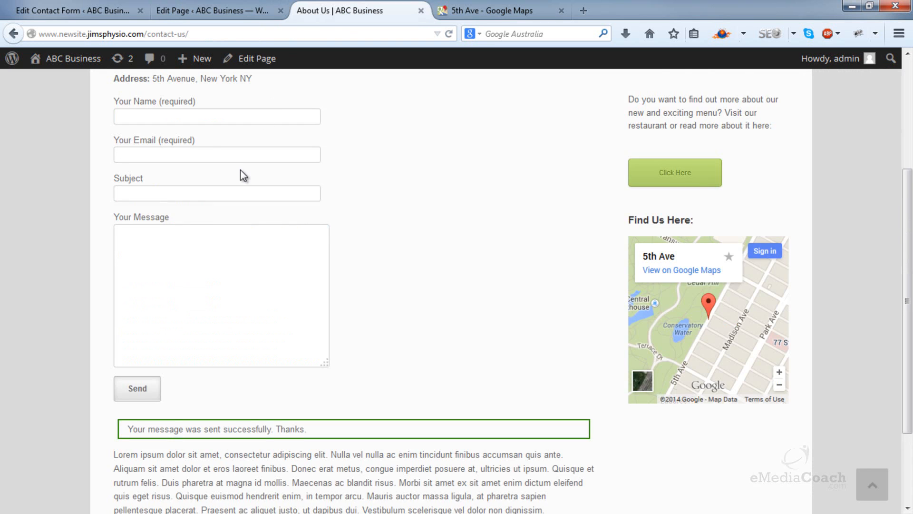
scroll(240, 169, up, 3)
click(148, 231)
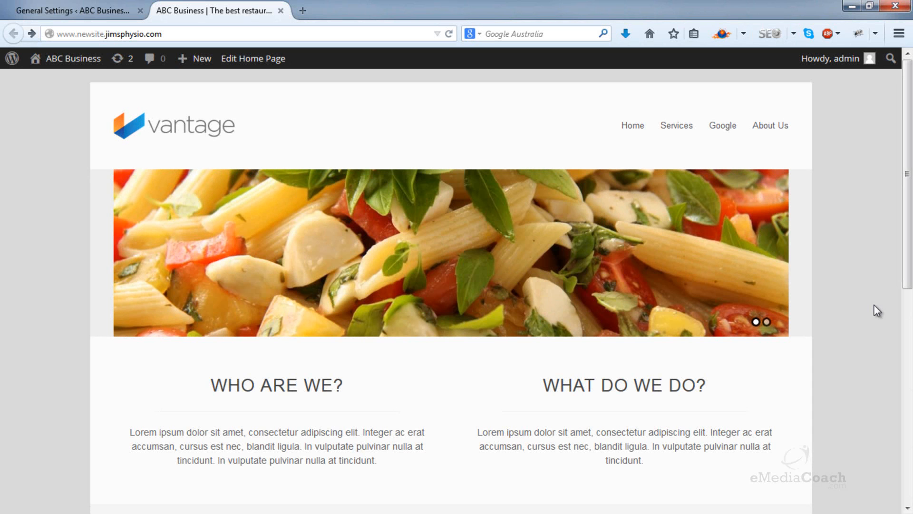
Step: Advance the home page's image slider and look over the page down to the Our Location map
click(775, 267)
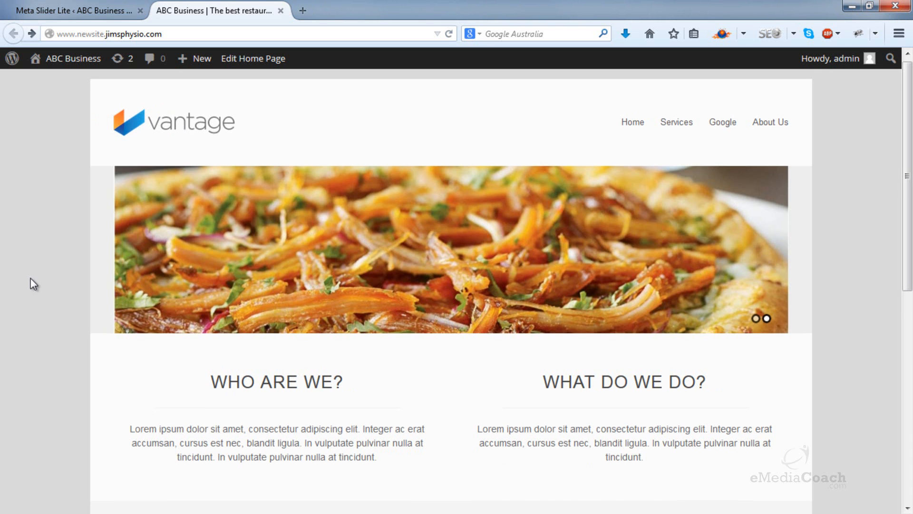
scroll(30, 281, down, 10)
scroll(57, 228, up, 10)
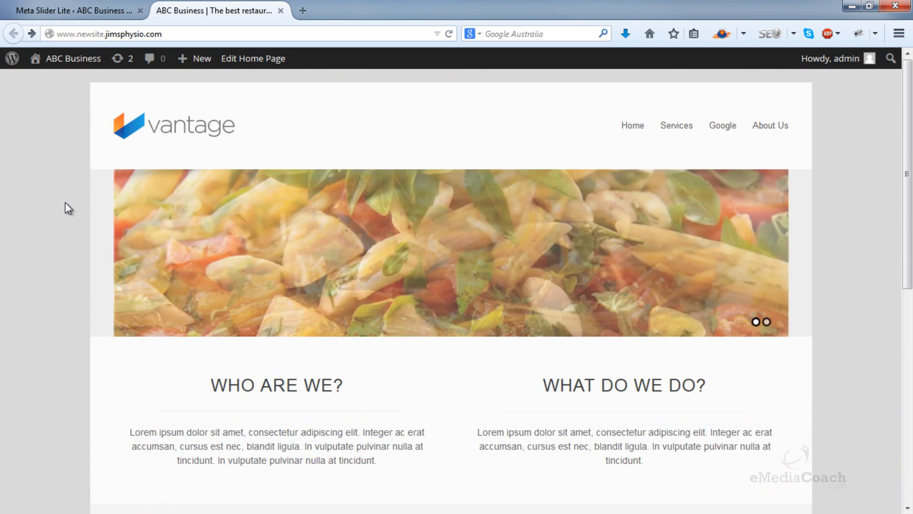
scroll(65, 201, down, 5)
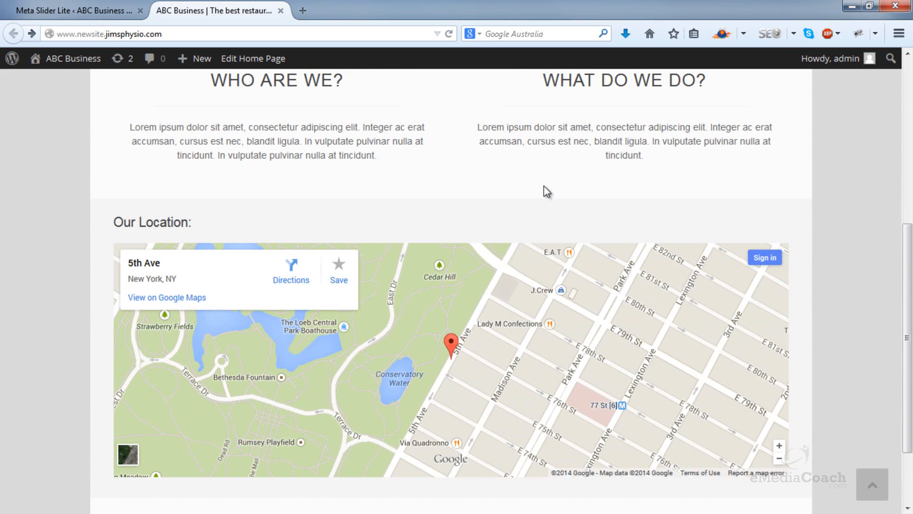
scroll(543, 186, up, 5)
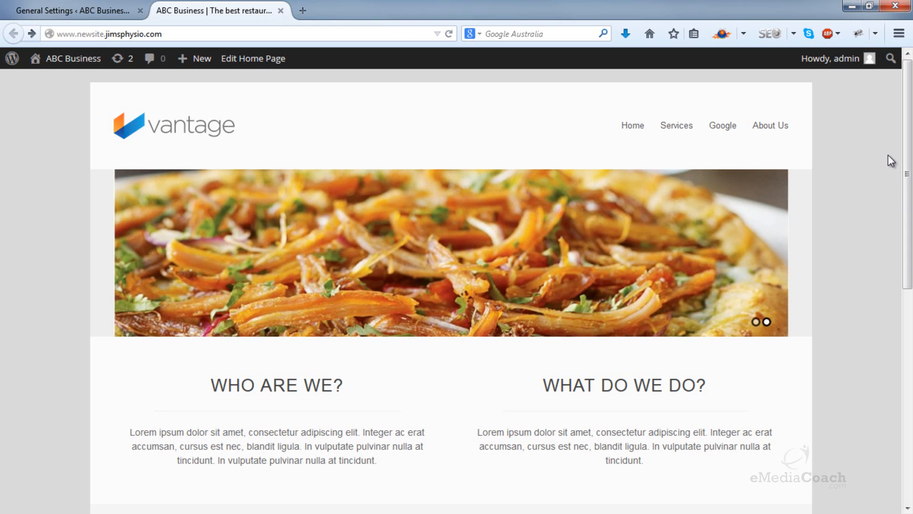
Step: Review the home page's navigation and text columns, then pan and zoom in on the Our Location map
mouse_move(676, 135)
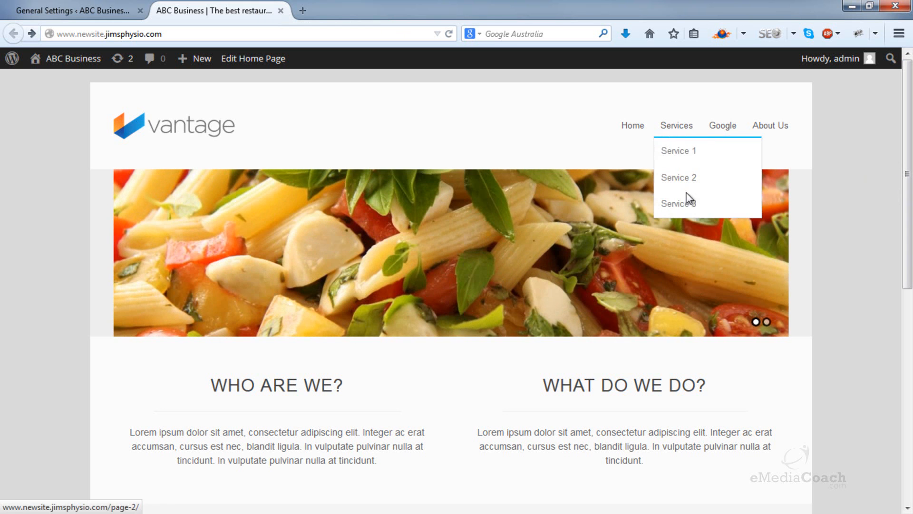
scroll(786, 249, down, 3)
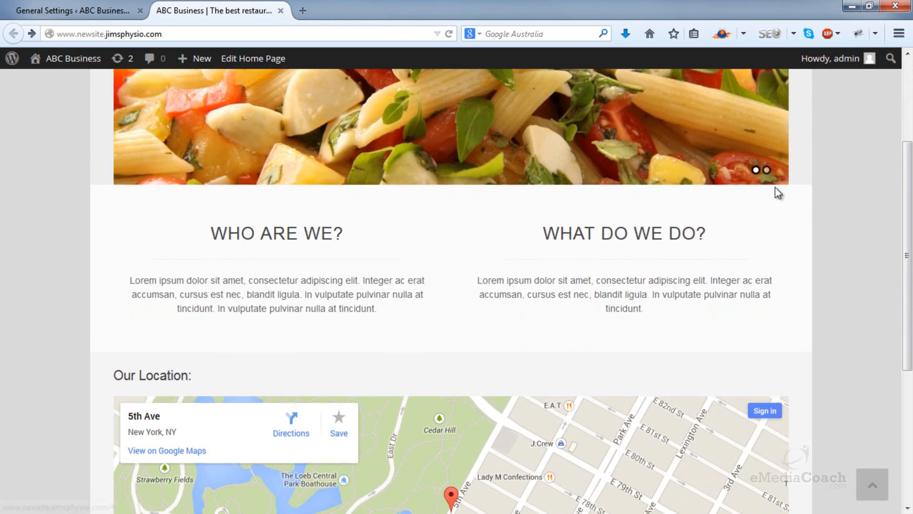
scroll(779, 179, up, 3)
scroll(813, 253, down, 2)
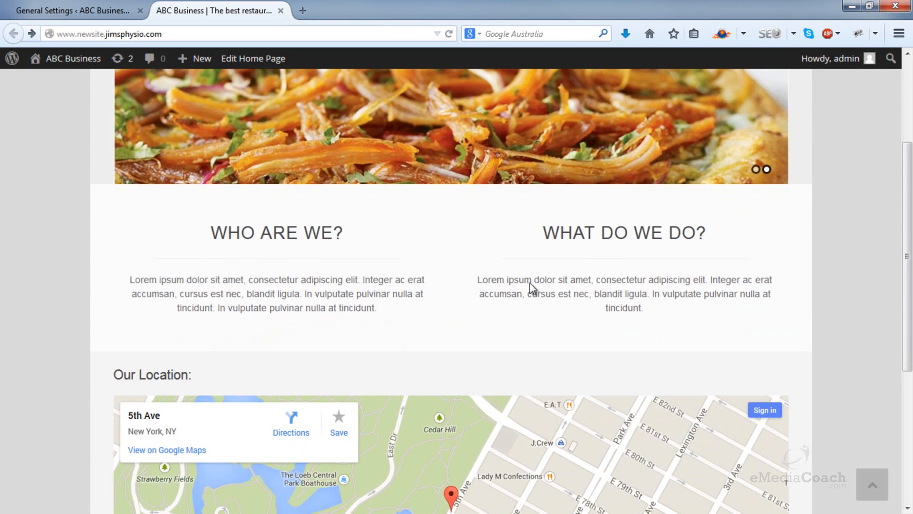
scroll(520, 261, down, 1)
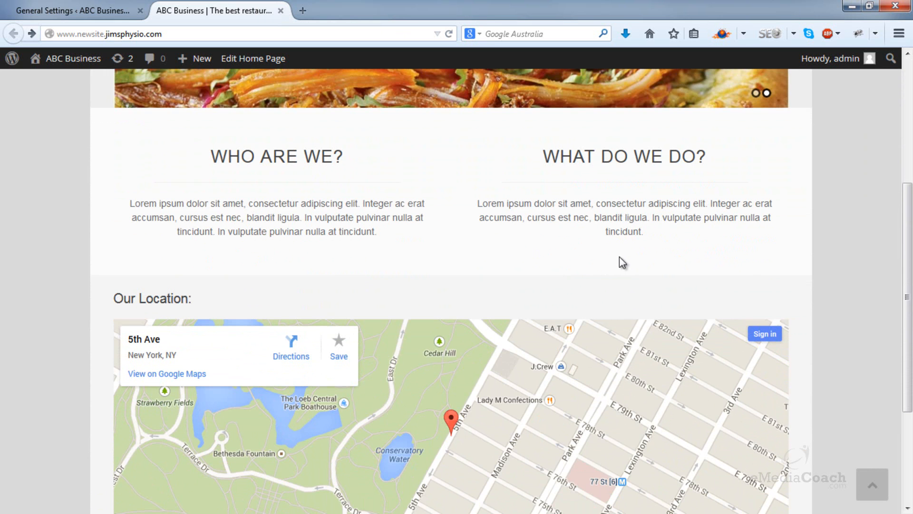
scroll(660, 247, down, 2)
drag(640, 270, 617, 278)
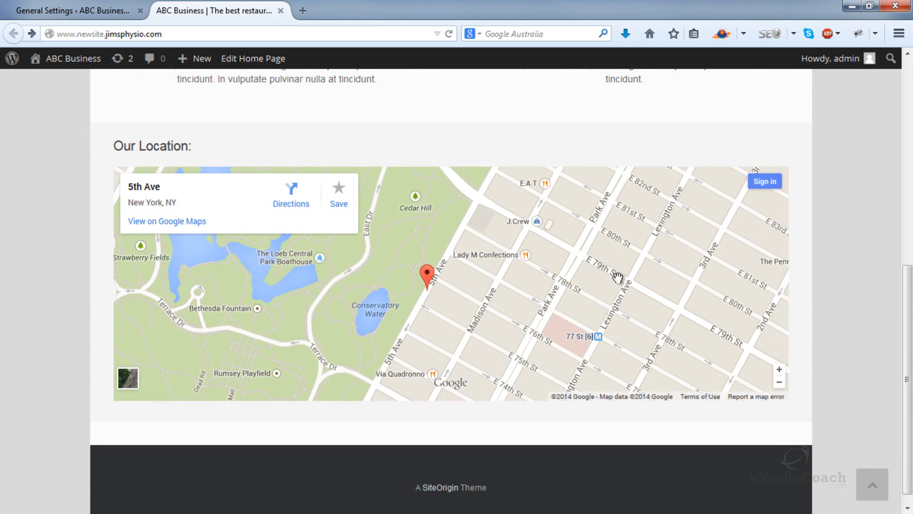
scroll(617, 298, up, 1)
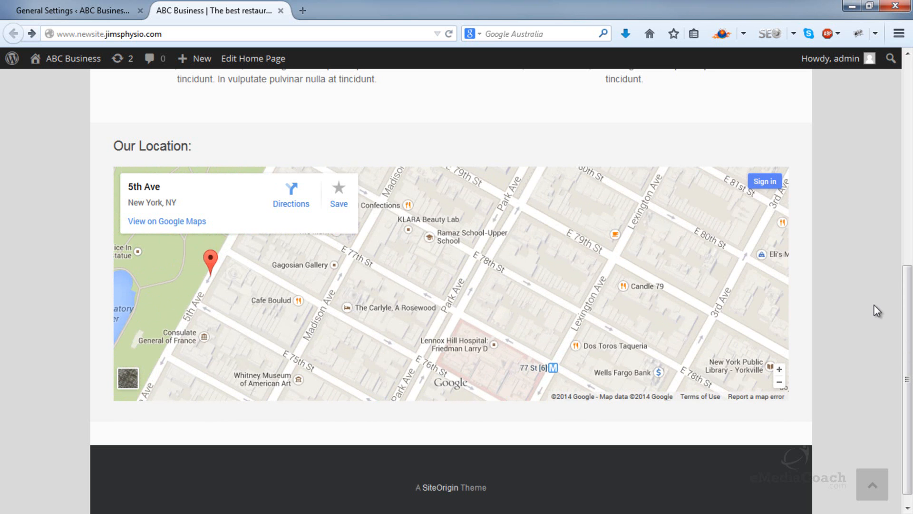
Step: Return to the beginning of the home page and step forward through the slider's images
key(Home)
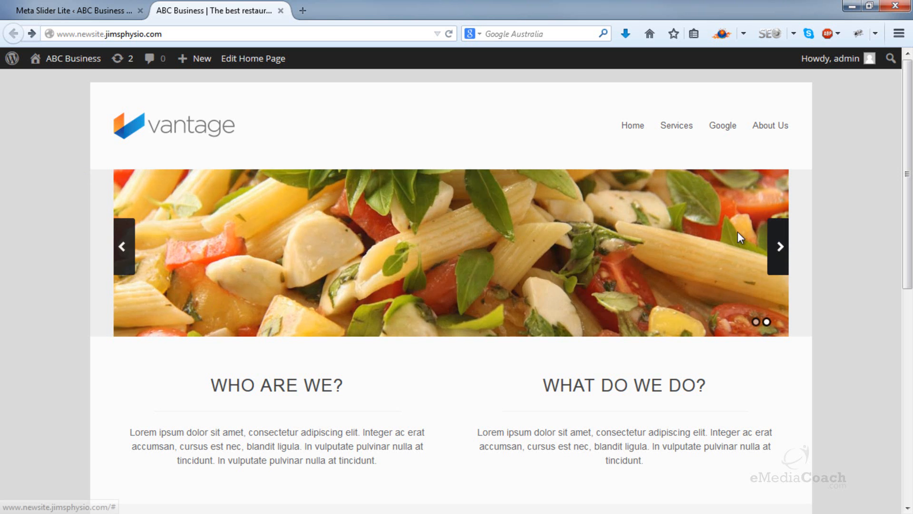
click(776, 245)
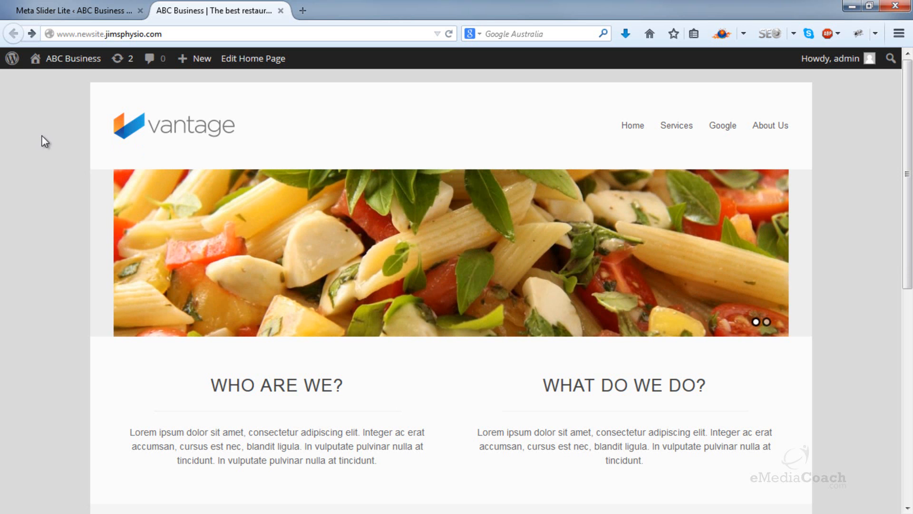
double_click(757, 244)
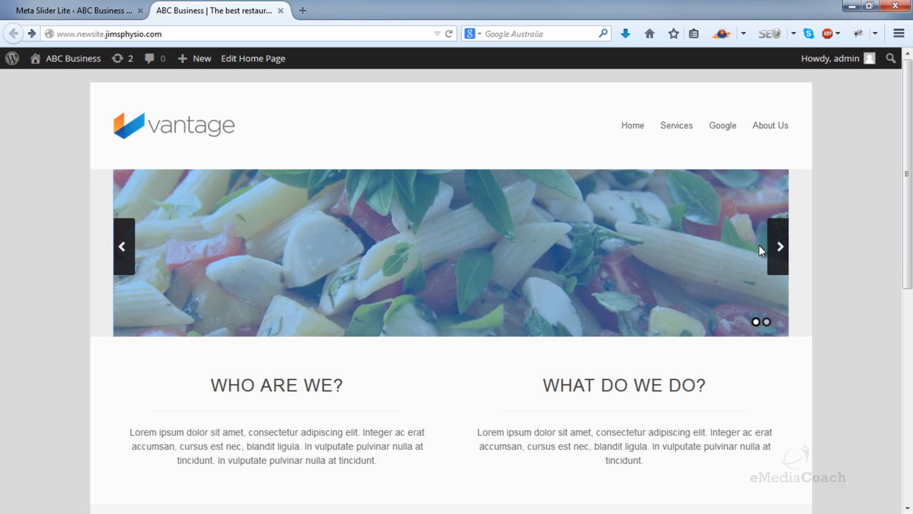
click(770, 255)
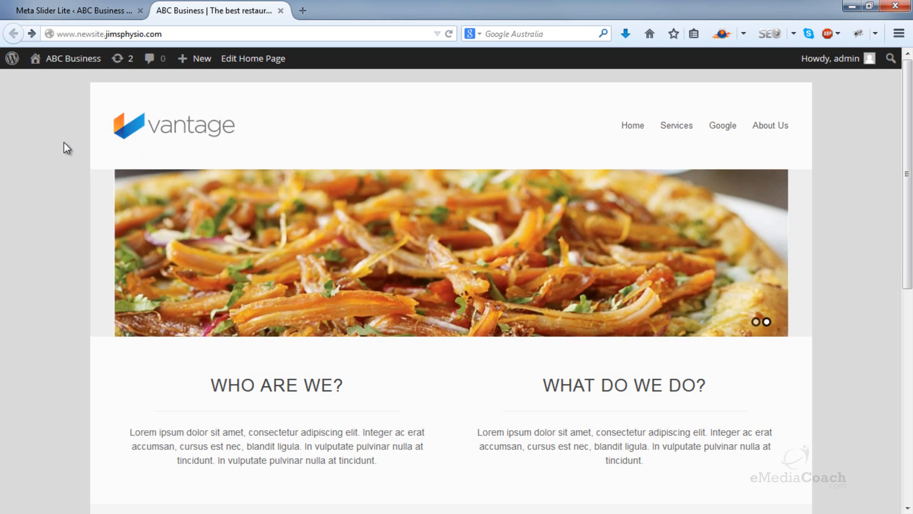